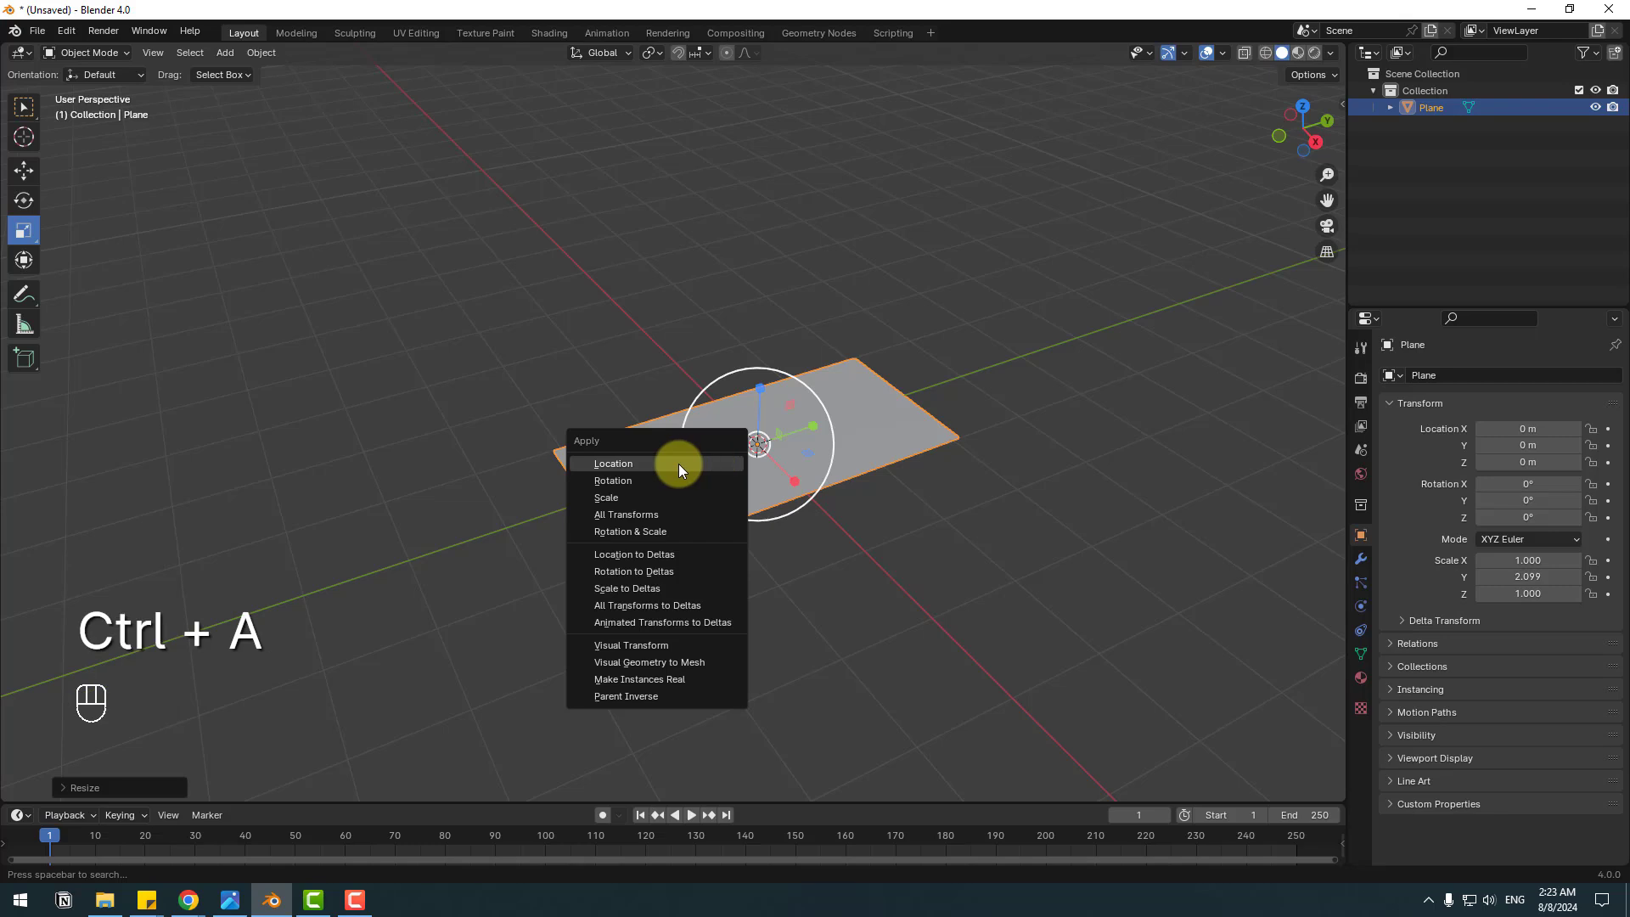
Apply the plane's scale and extrude its face upward into a thin slab in Edit Mode
{"action": "left_click", "coordinate": [611, 498]}
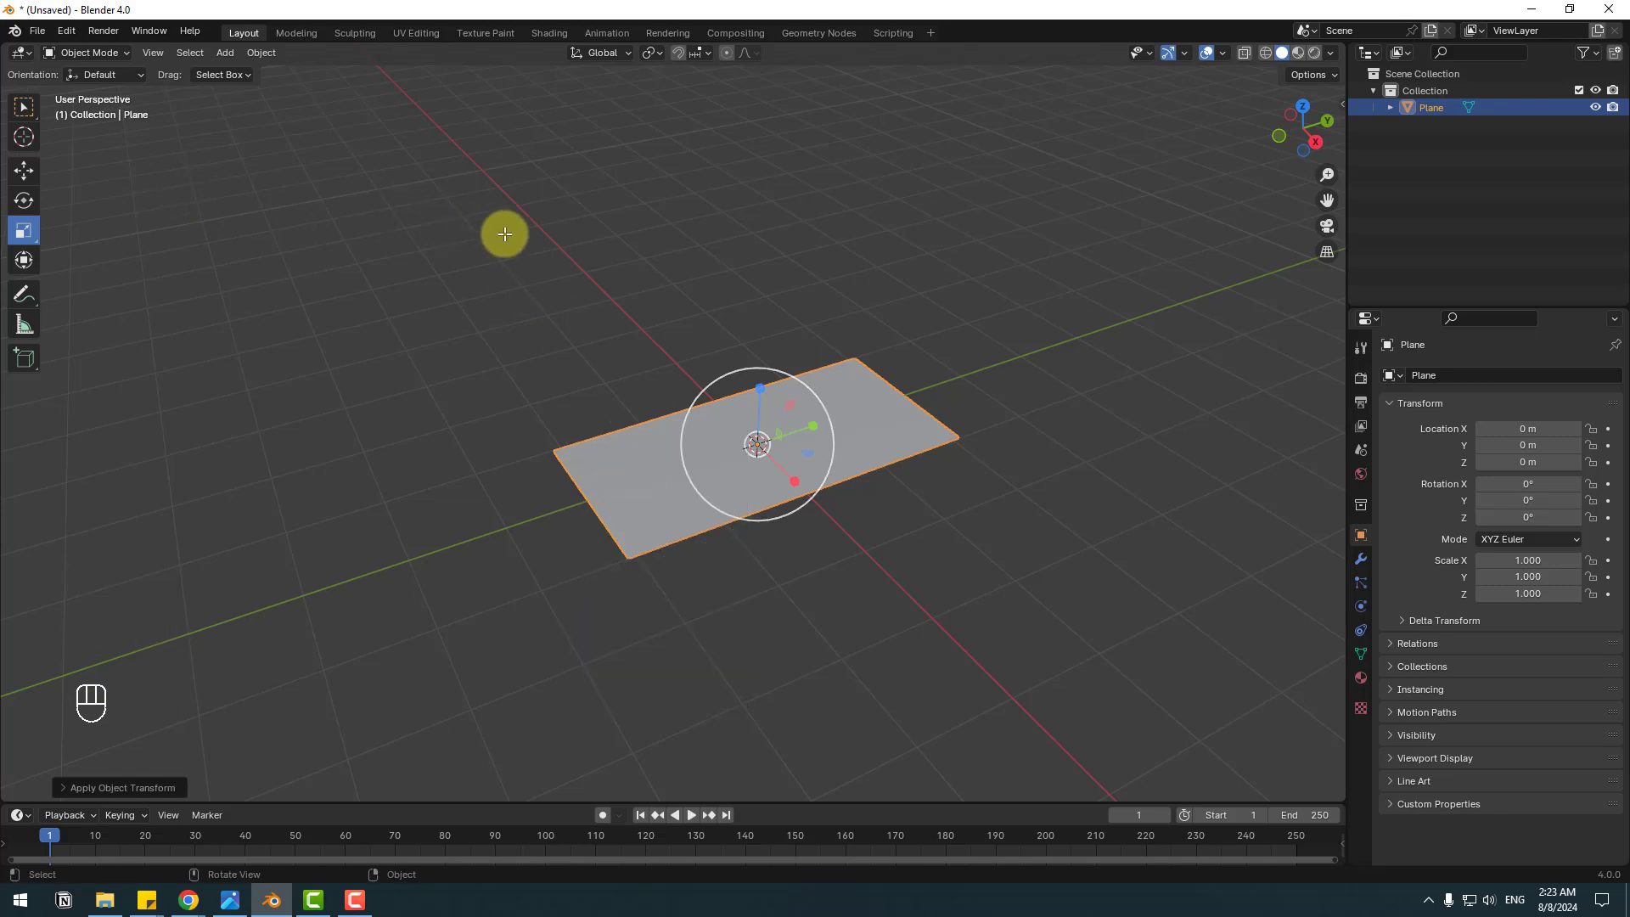
{"action": "key", "text": "Tab"}
{"action": "scroll", "coordinate": [702, 557], "scroll_direction": "up", "scroll_amount": 3}
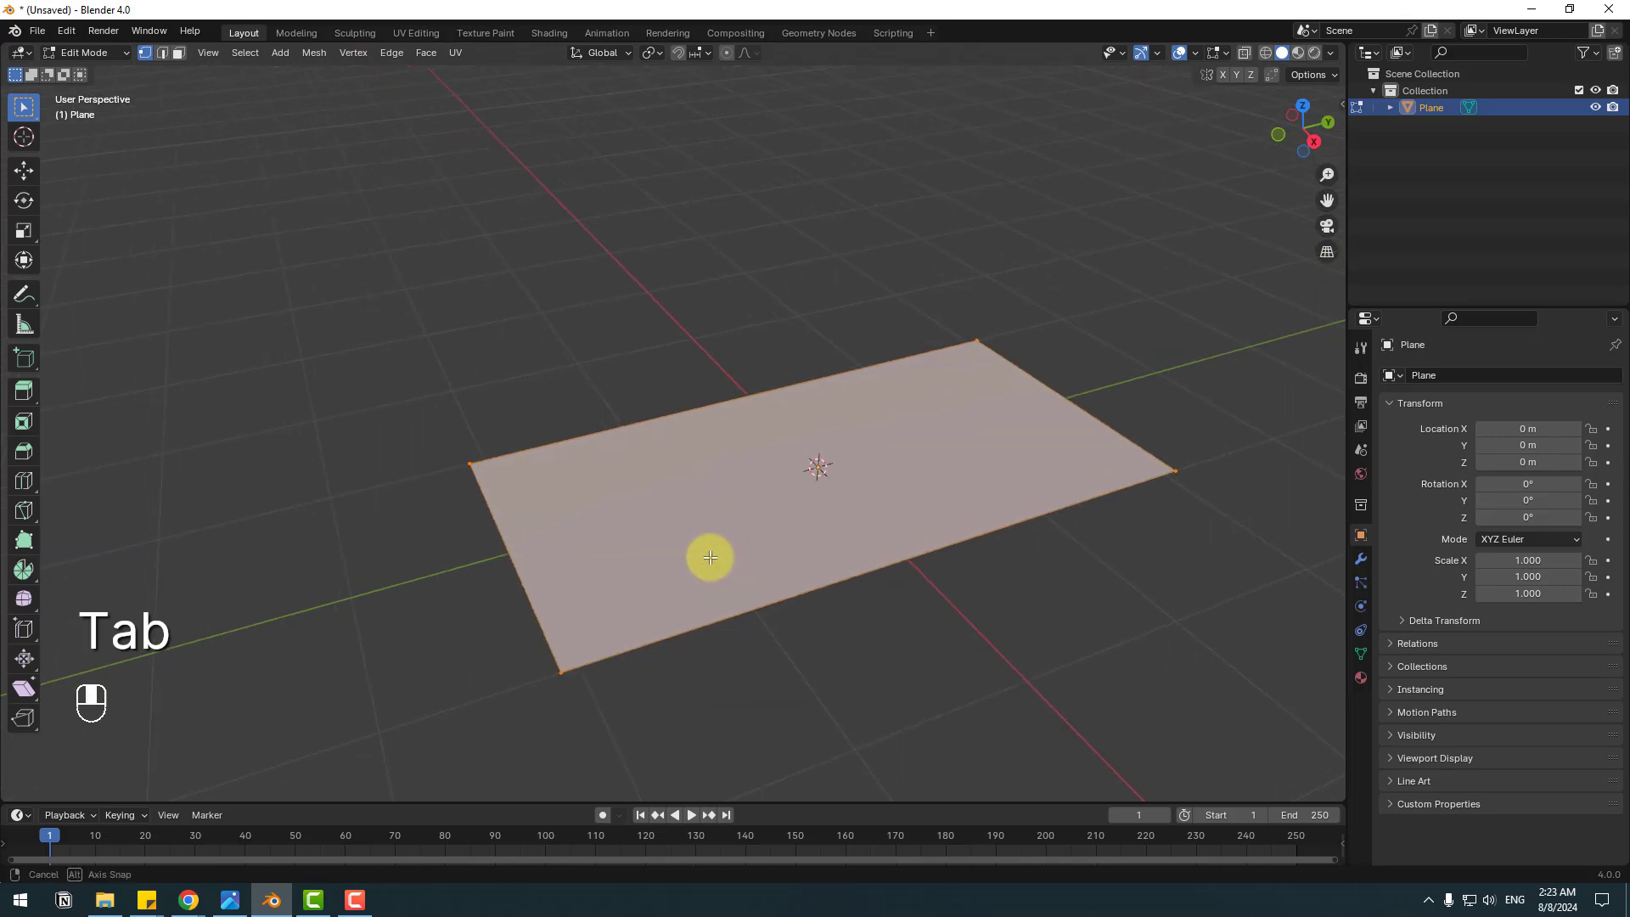
{"action": "key", "text": "e"}
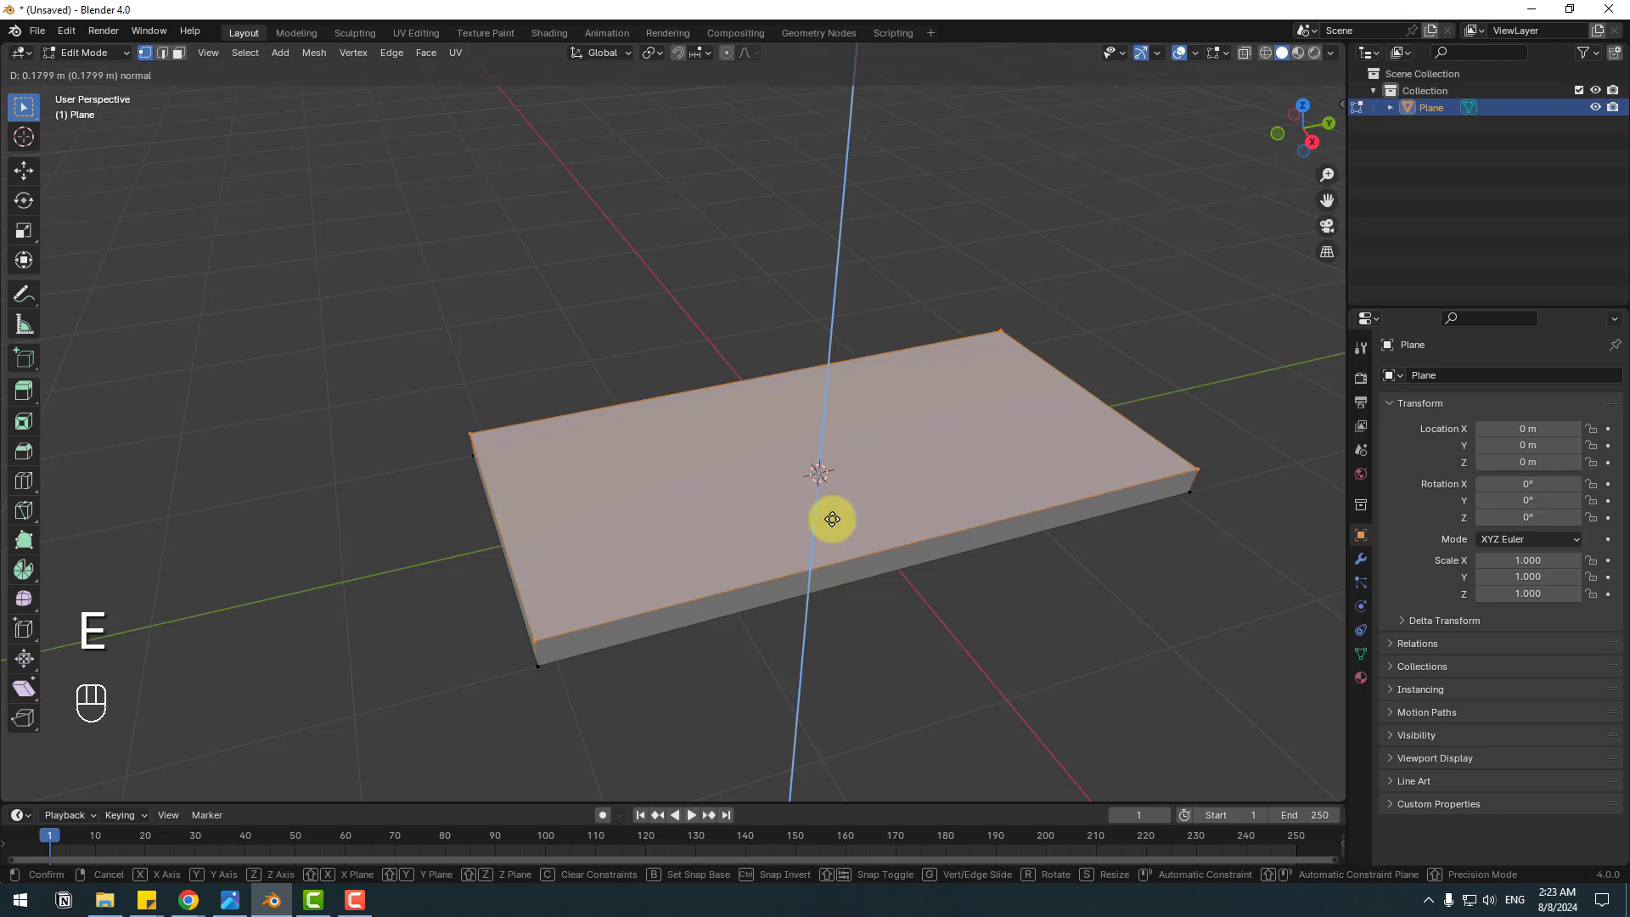
{"action": "left_click", "coordinate": [832, 527]}
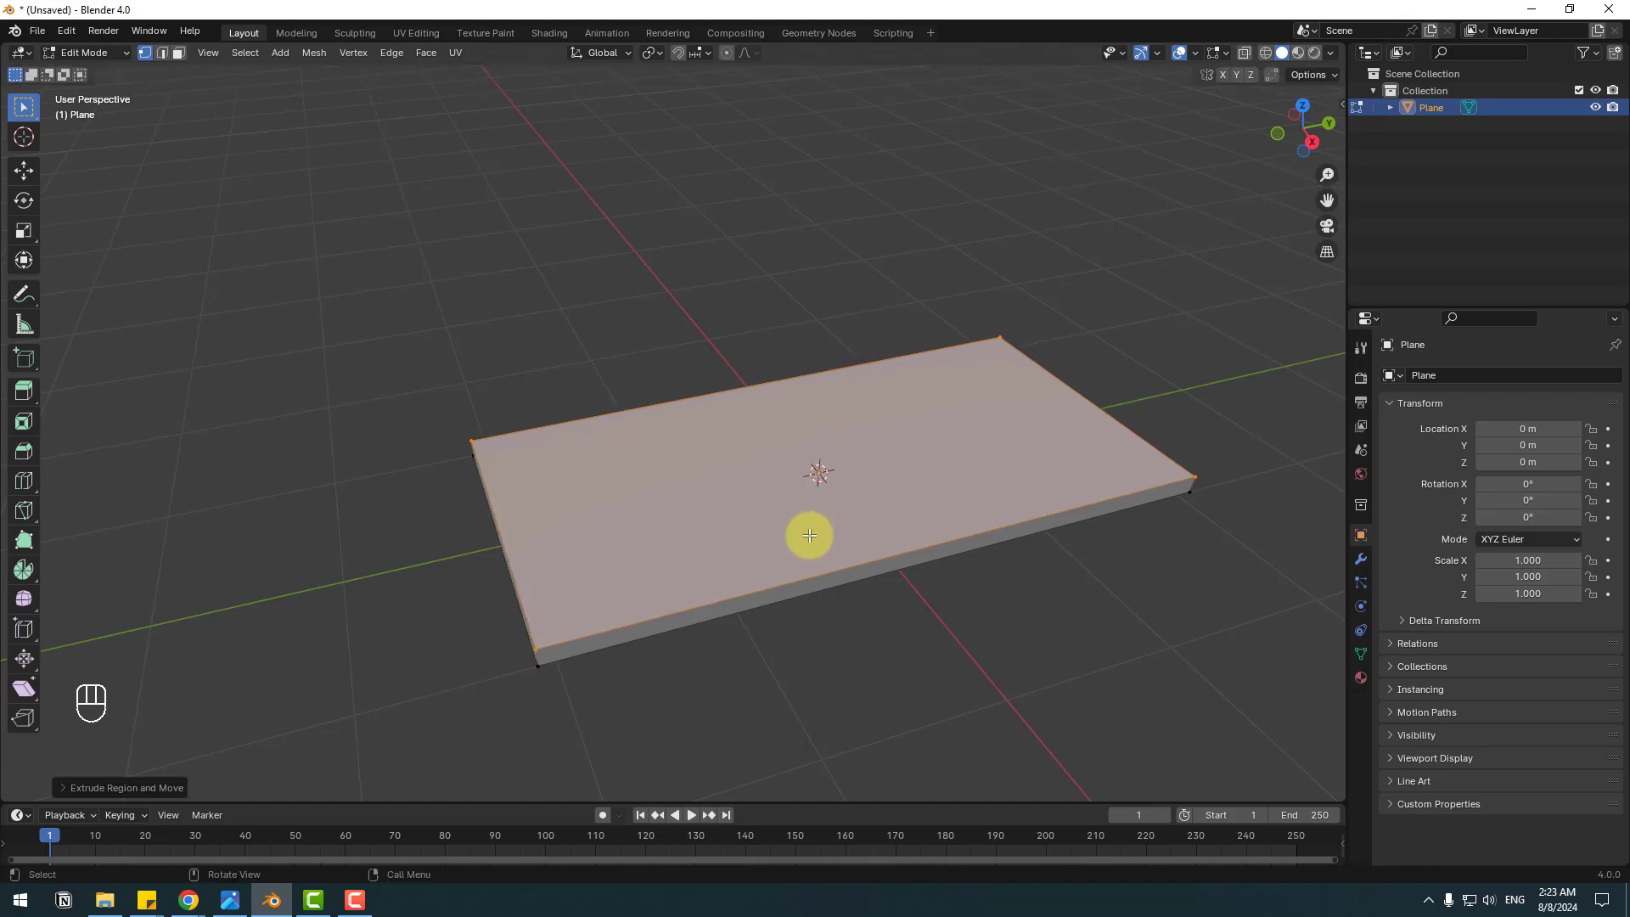
Bevel the slab's four vertical corner edges by about 0.25 m with 13 segments and return to Object Mode
{"action": "middle_click_drag", "start_coordinate": [563, 553], "coordinate": [564, 497]}
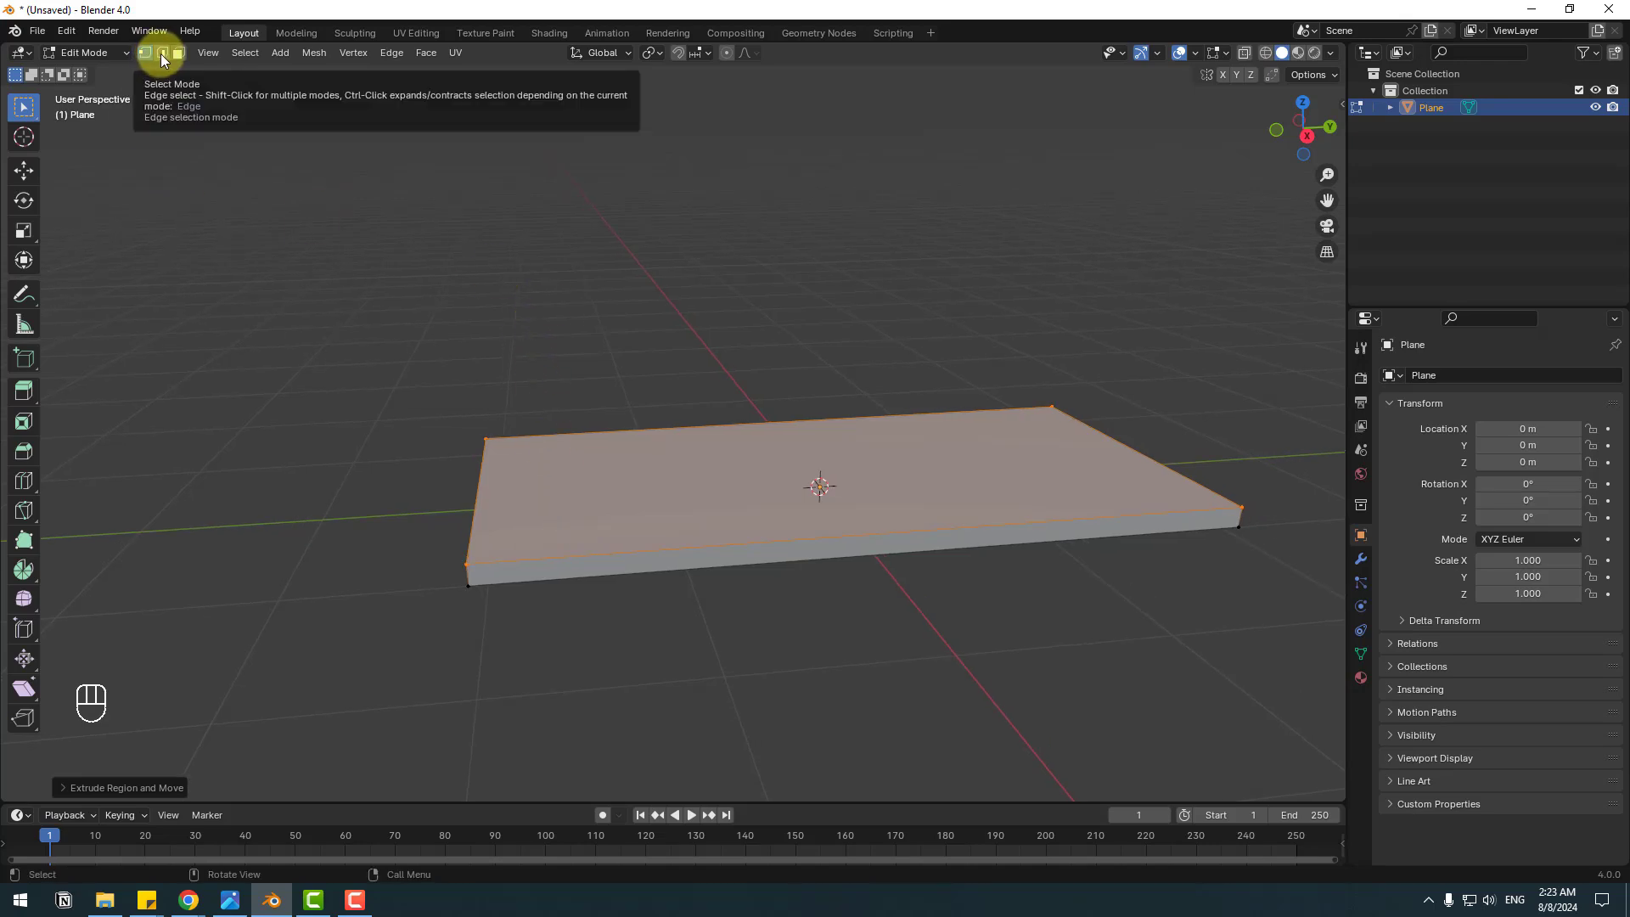
{"action": "left_click", "coordinate": [160, 54]}
{"action": "left_click", "coordinate": [493, 609]}
{"action": "middle_click_drag", "start_coordinate": [492, 609], "coordinate": [557, 564]}
{"action": "middle_click_drag", "start_coordinate": [402, 597], "coordinate": [702, 575]}
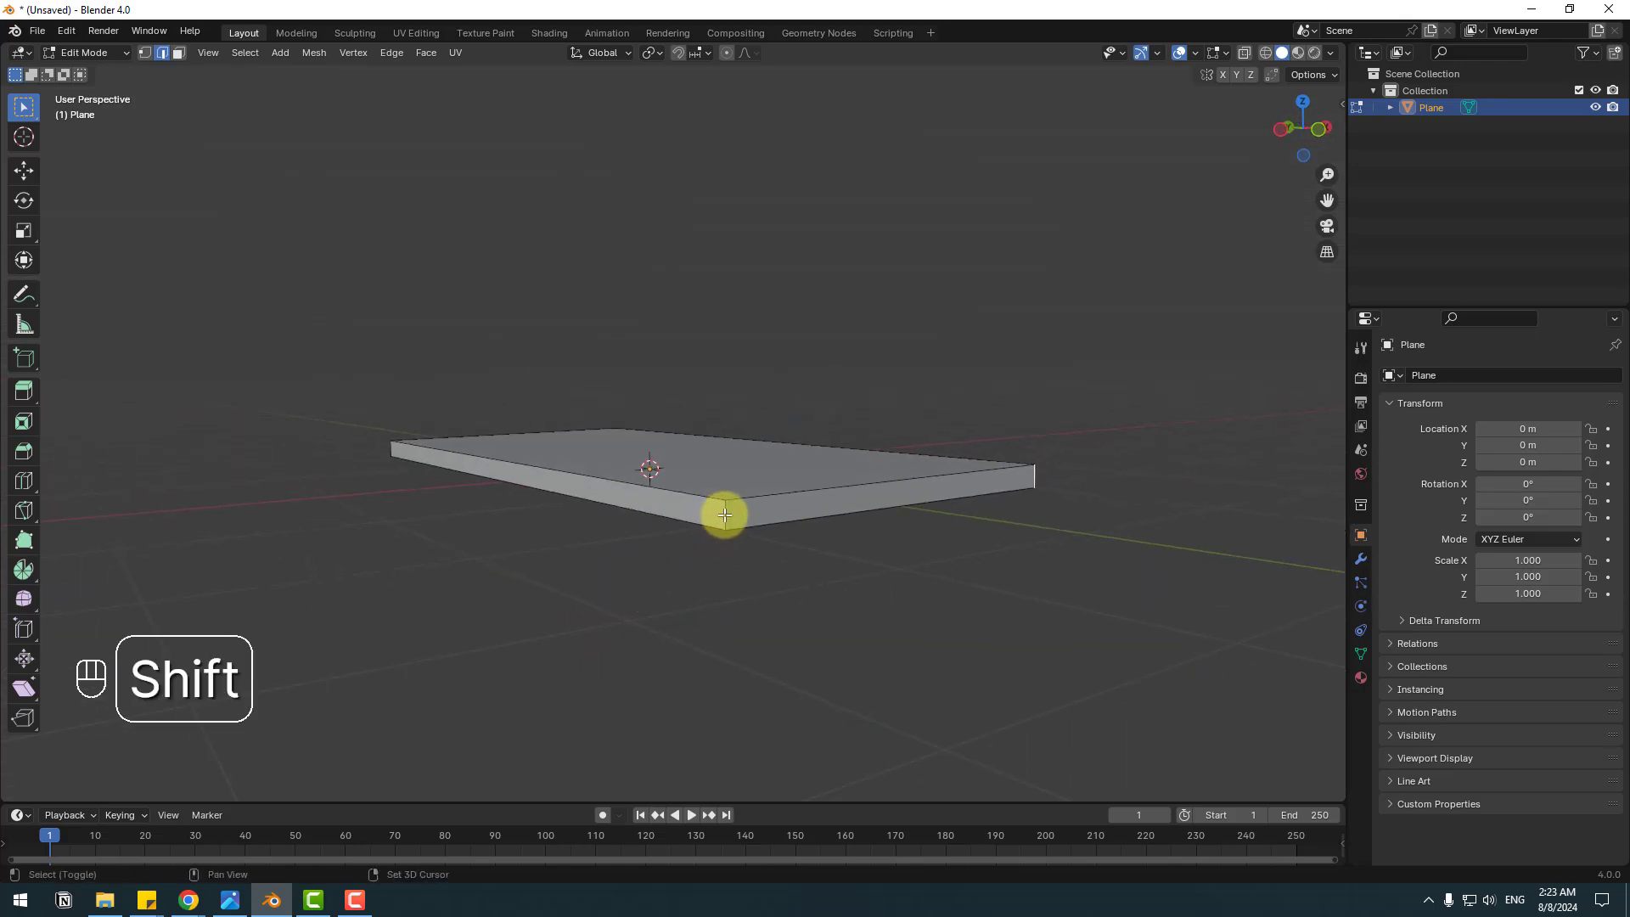
{"action": "middle_click_drag", "start_coordinate": [524, 517], "coordinate": [692, 556]}
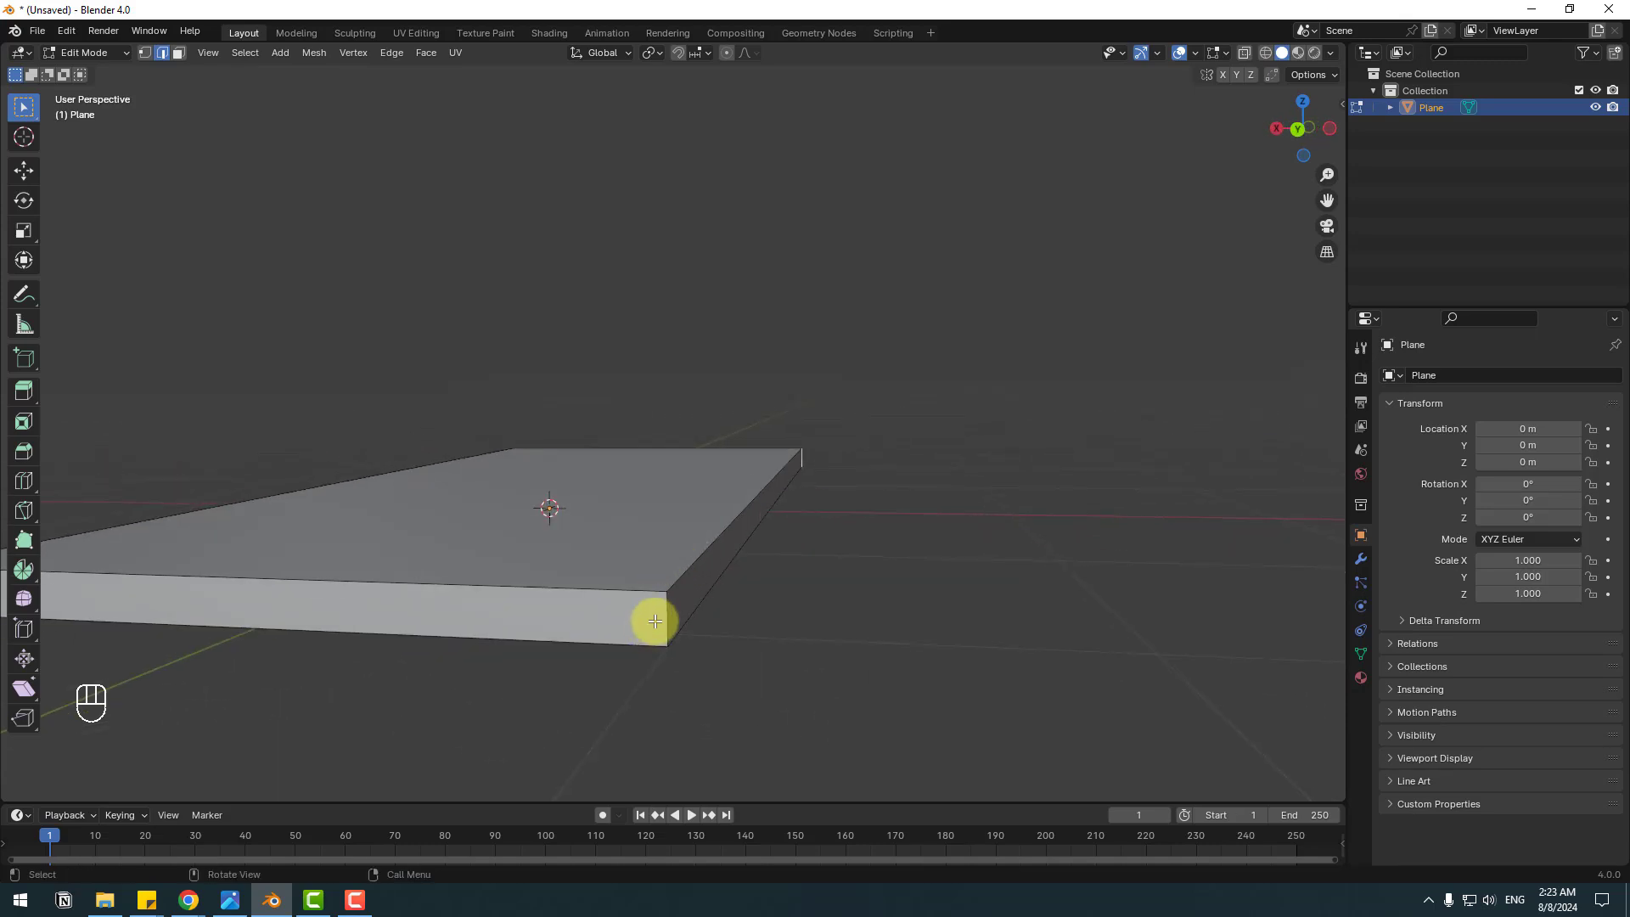
{"action": "middle_click_drag", "start_coordinate": [466, 608], "coordinate": [638, 613]}
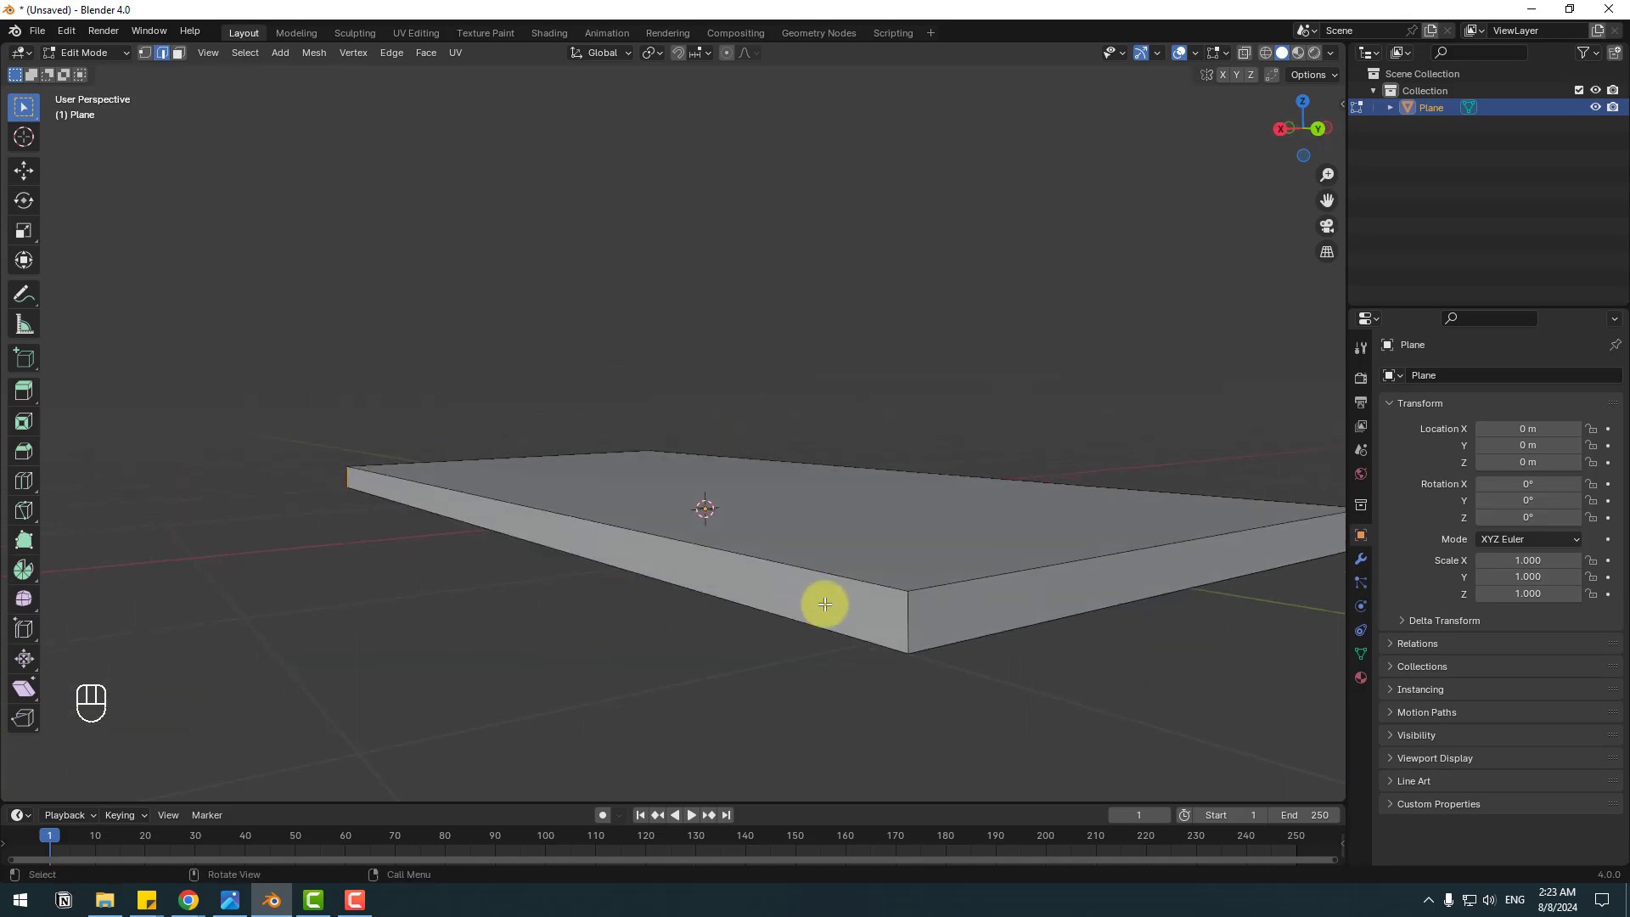
{"action": "scroll", "coordinate": [486, 574], "scroll_direction": "down", "scroll_amount": 3}
{"action": "middle_click_drag", "start_coordinate": [486, 573], "coordinate": [757, 410]}
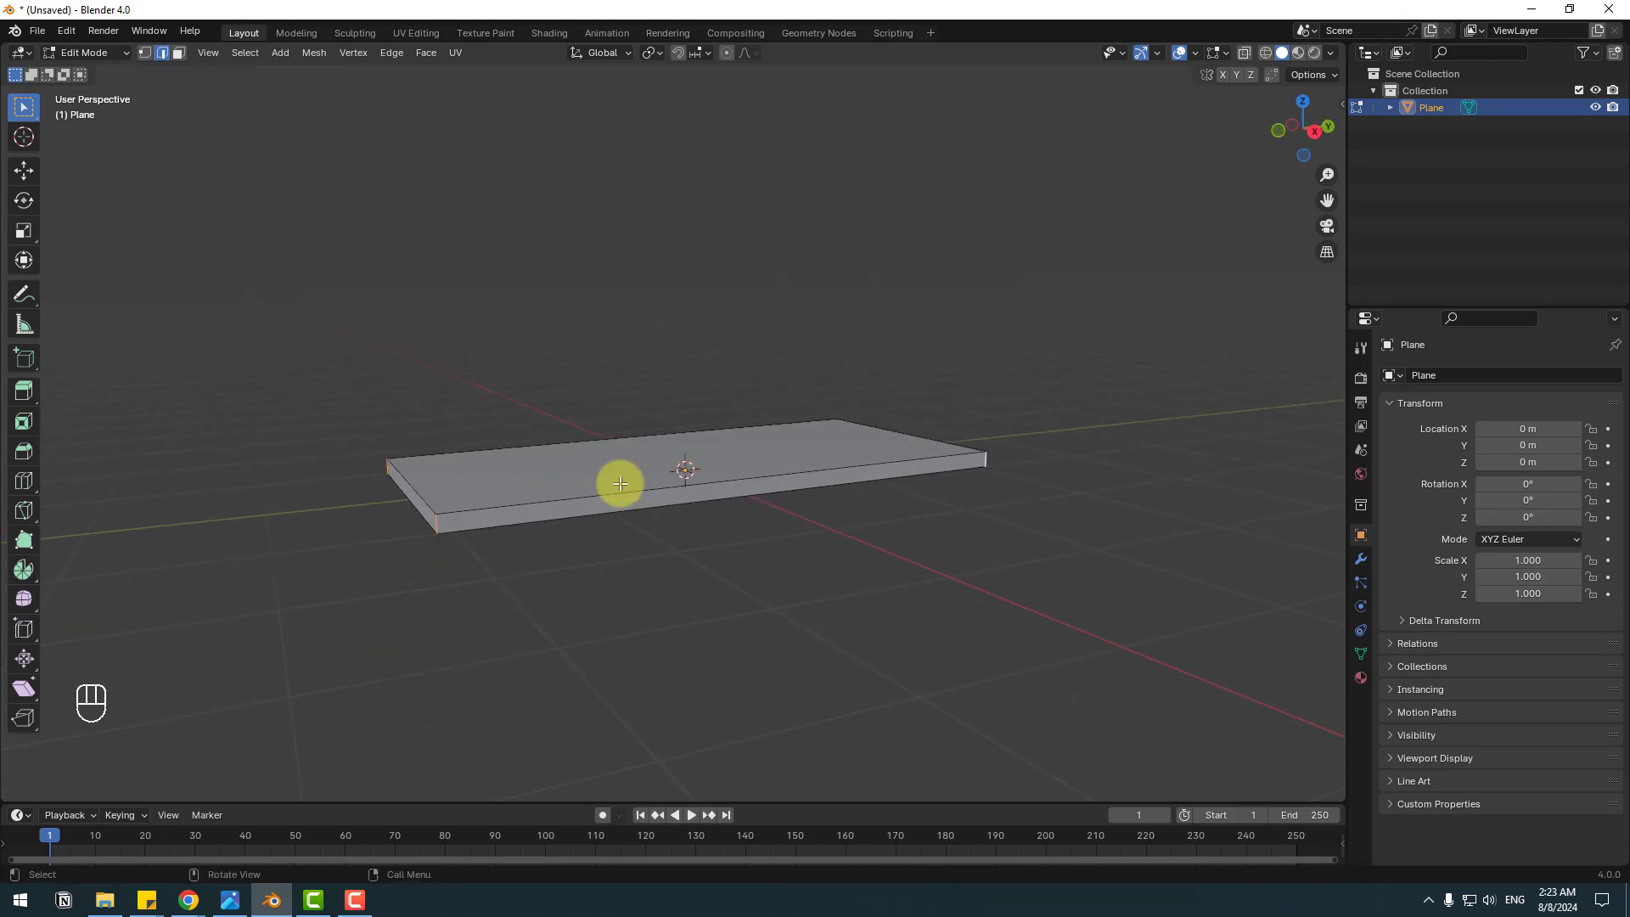
{"action": "middle_click_drag", "start_coordinate": [622, 476], "coordinate": [608, 545]}
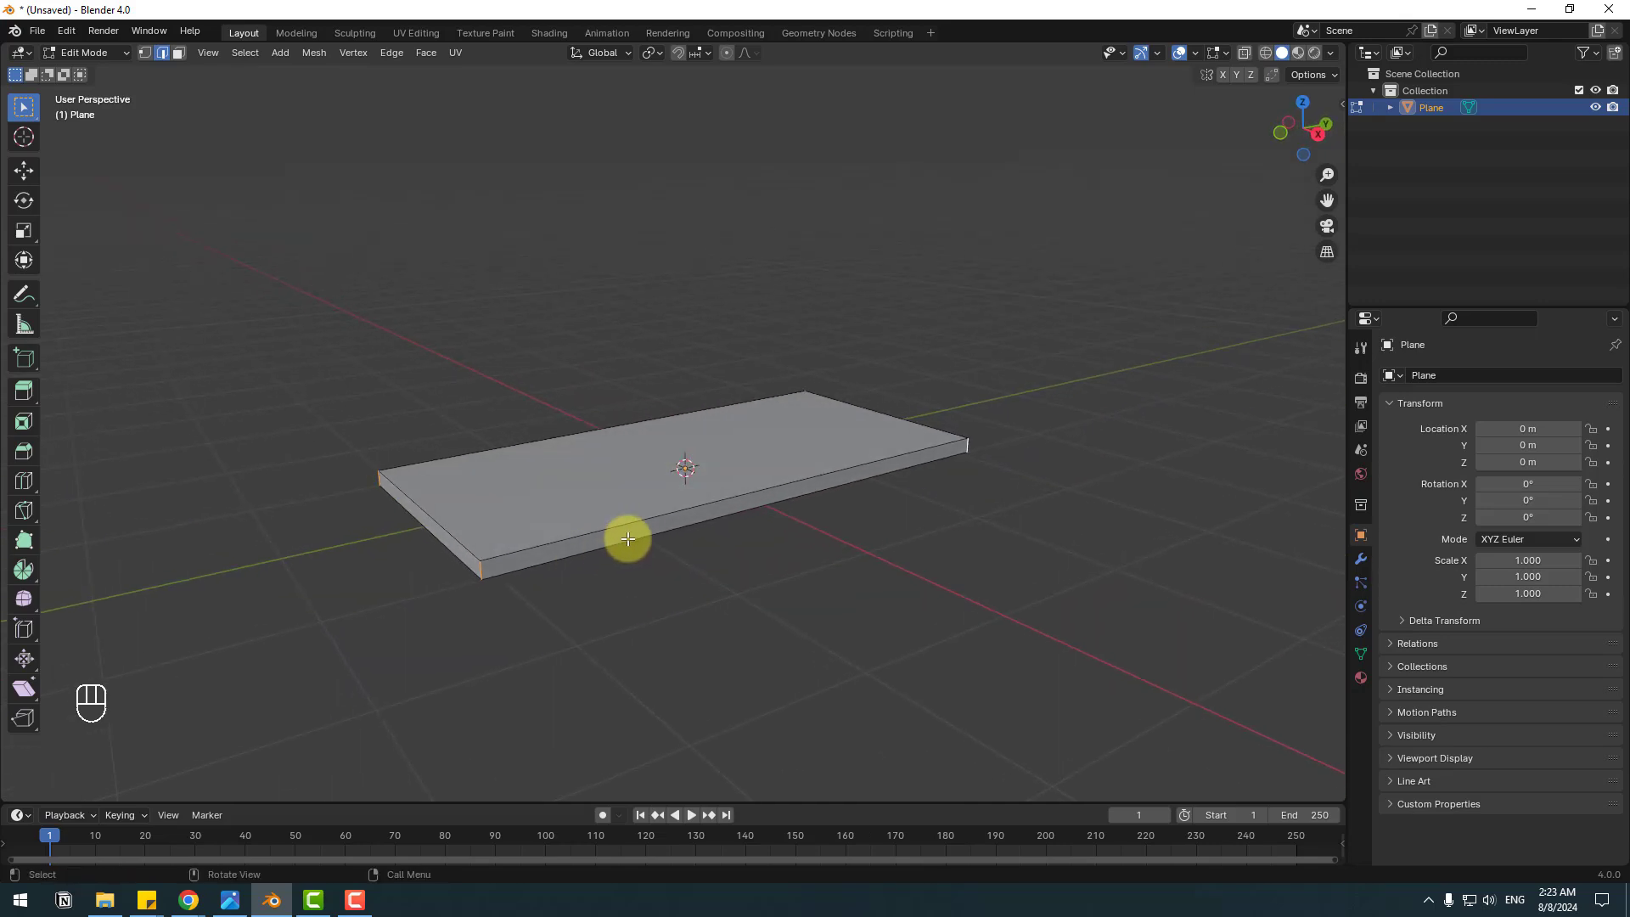
{"action": "key", "text": "ctrl+b"}
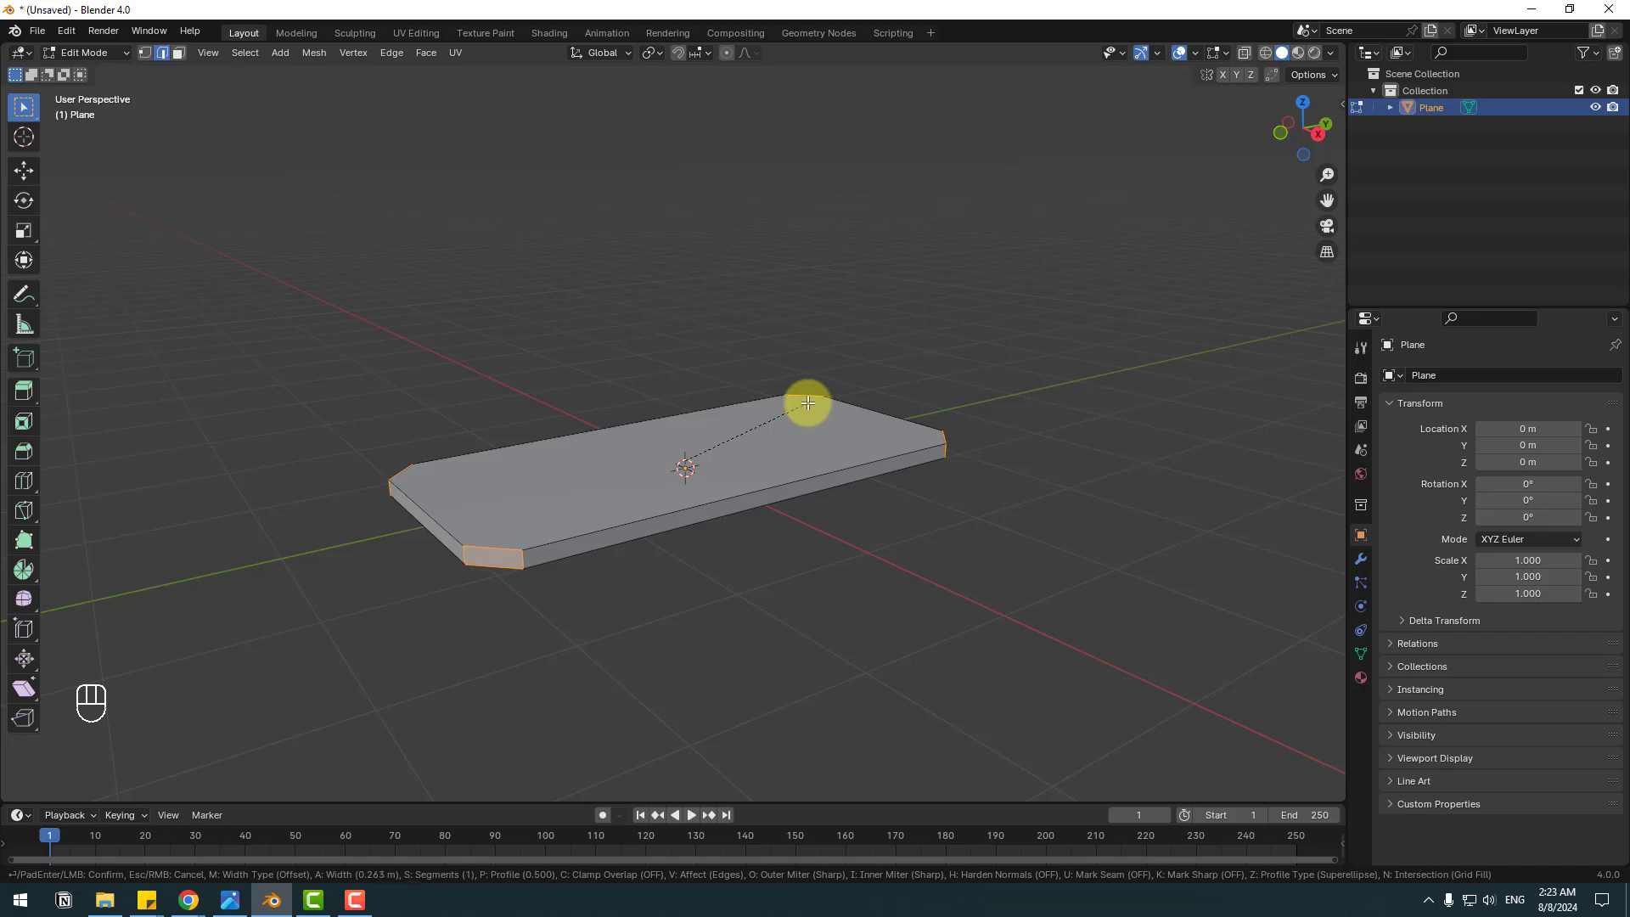
{"action": "scroll", "coordinate": [807, 404], "scroll_direction": "up", "scroll_amount": 1}
{"action": "scroll", "coordinate": [808, 405], "scroll_direction": "up", "scroll_amount": 2}
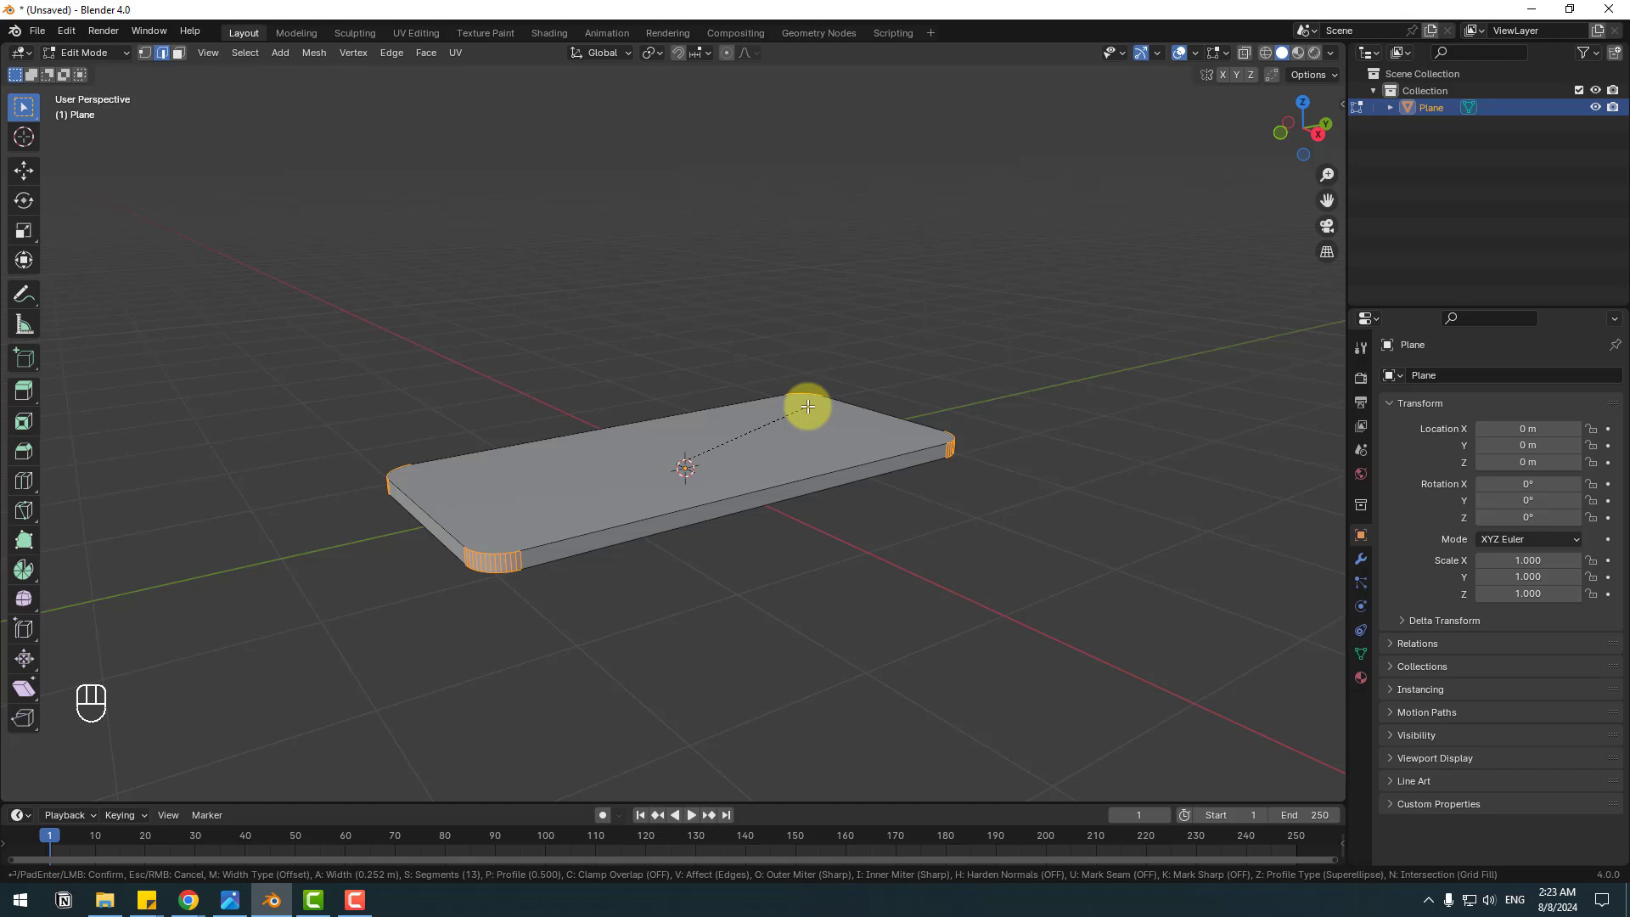
{"action": "key", "text": "Return"}
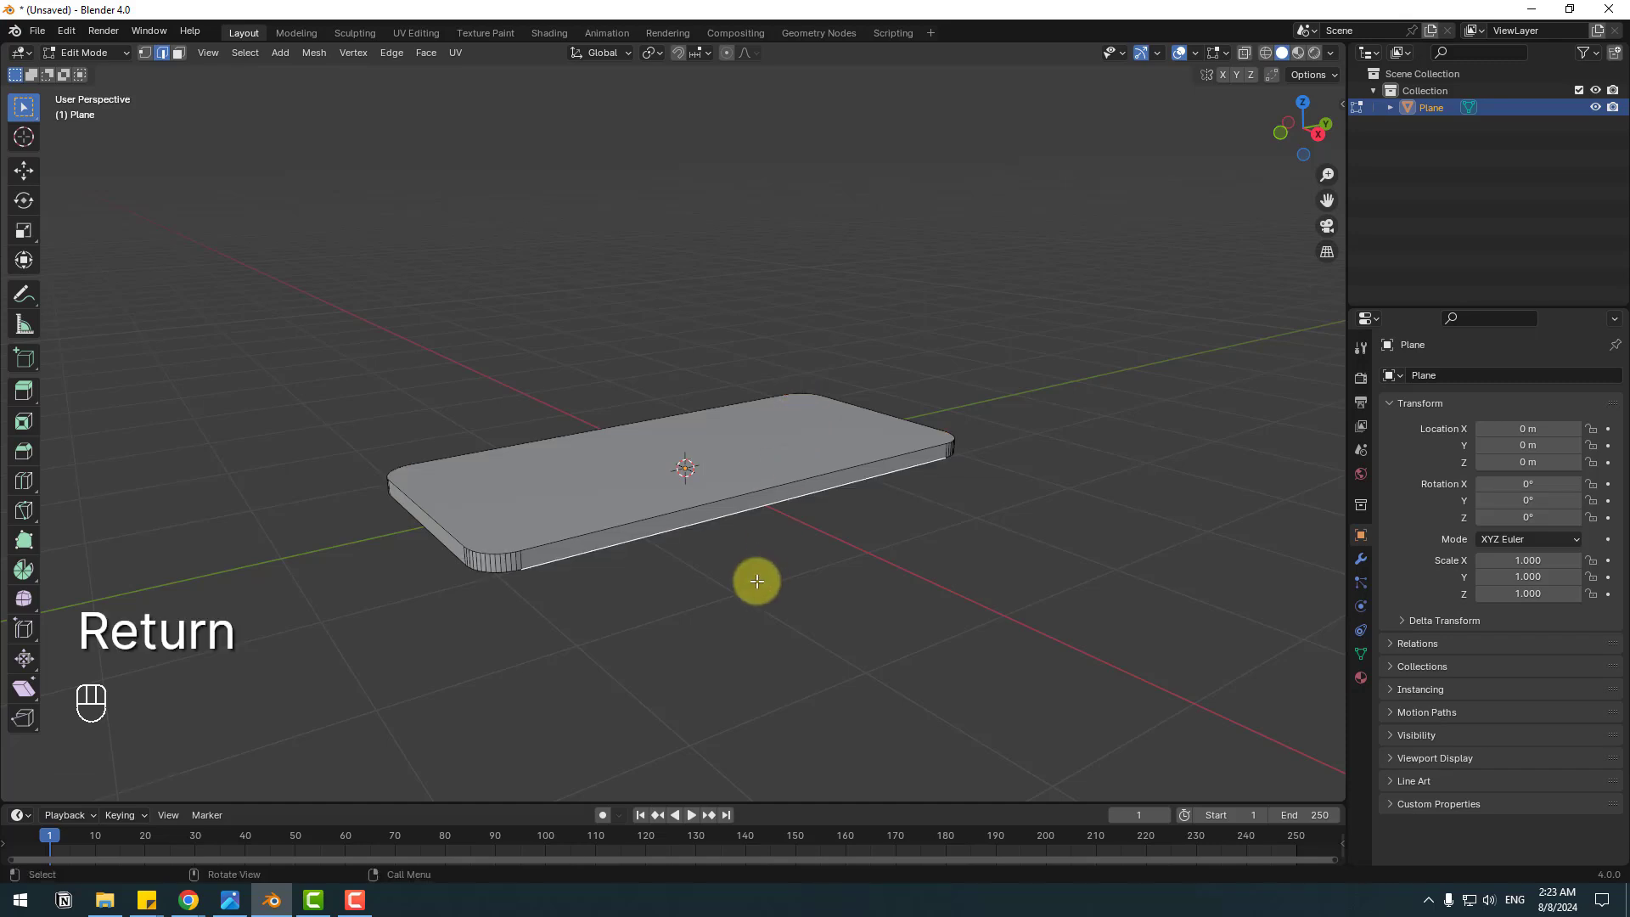
{"action": "key", "text": "Tab"}
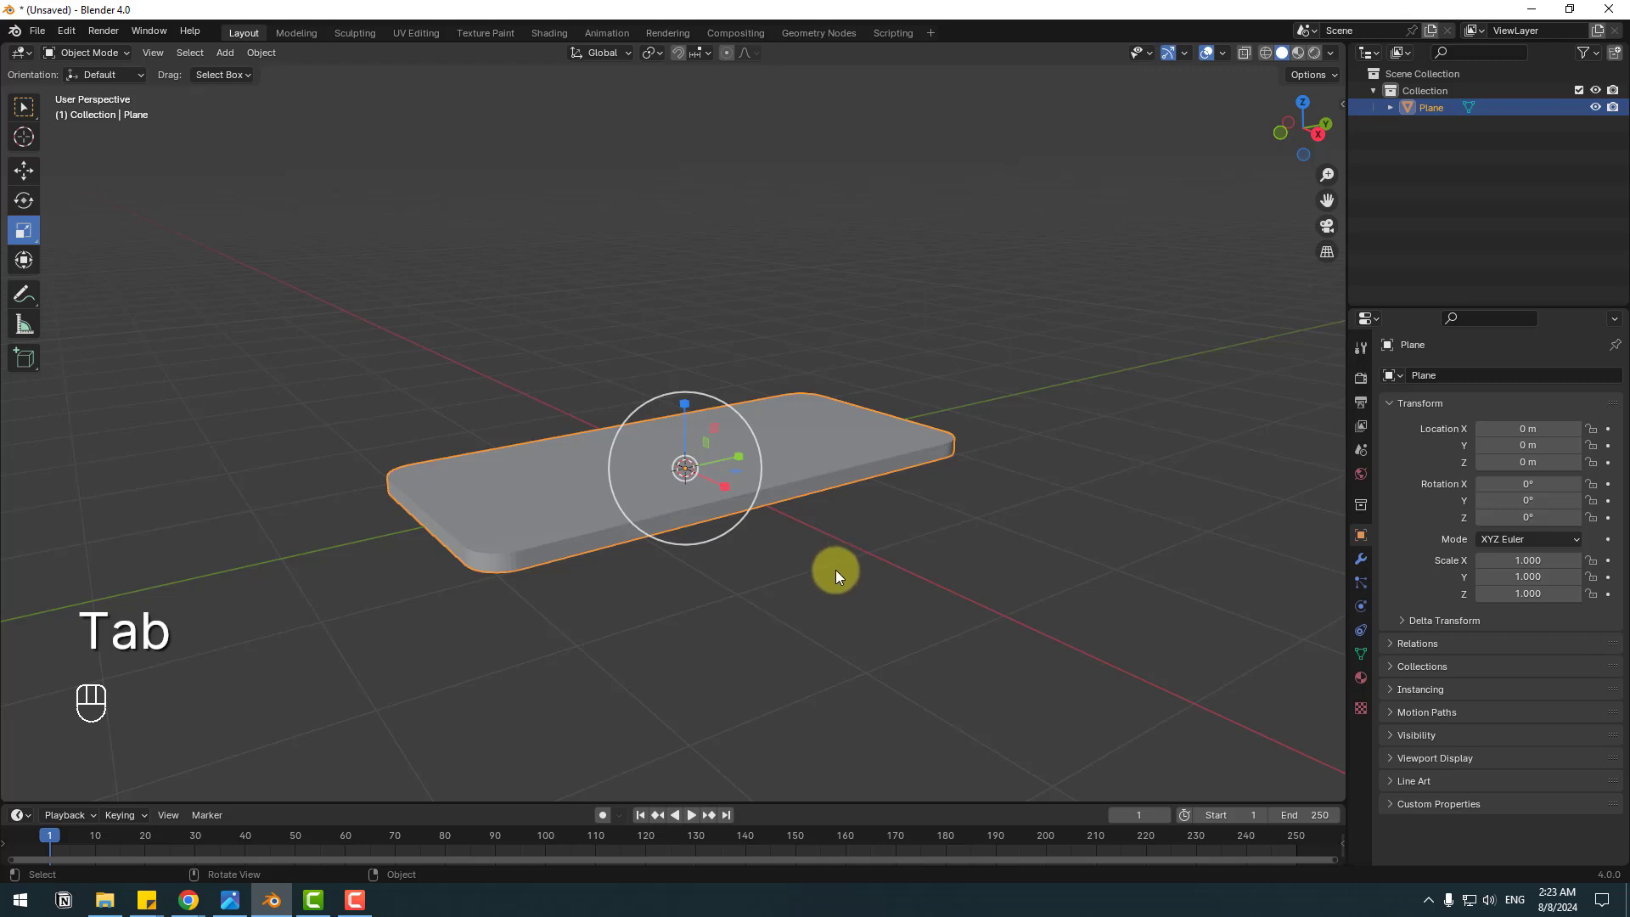
Deselect the slab and add a second plane mesh at the origin
{"action": "left_click", "coordinate": [835, 569]}
{"action": "mouse_move", "coordinate": [716, 623]}
{"action": "middle_mouse_down"}
{"action": "mouse_move", "coordinate": [662, 707]}
{"action": "mouse_move", "coordinate": [718, 696]}
{"action": "mouse_move", "coordinate": [798, 638]}
{"action": "mouse_move", "coordinate": [768, 625]}
{"action": "mouse_move", "coordinate": [696, 638]}
{"action": "middle_mouse_up"}
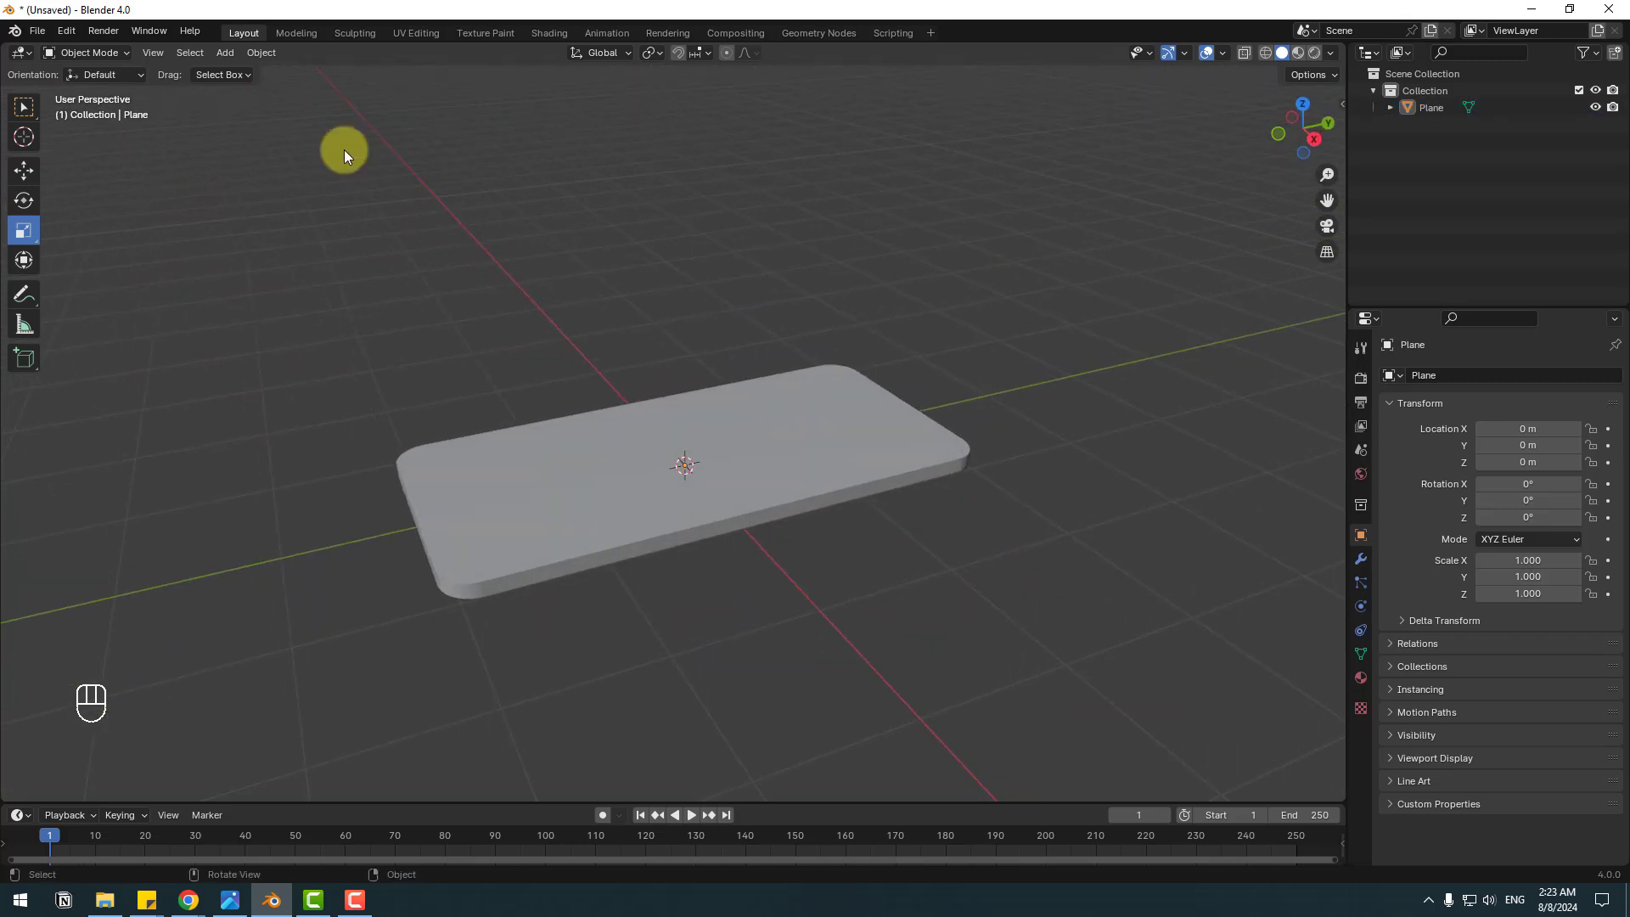
{"action": "left_click", "coordinate": [221, 55]}
{"action": "mouse_move", "coordinate": [221, 73]}
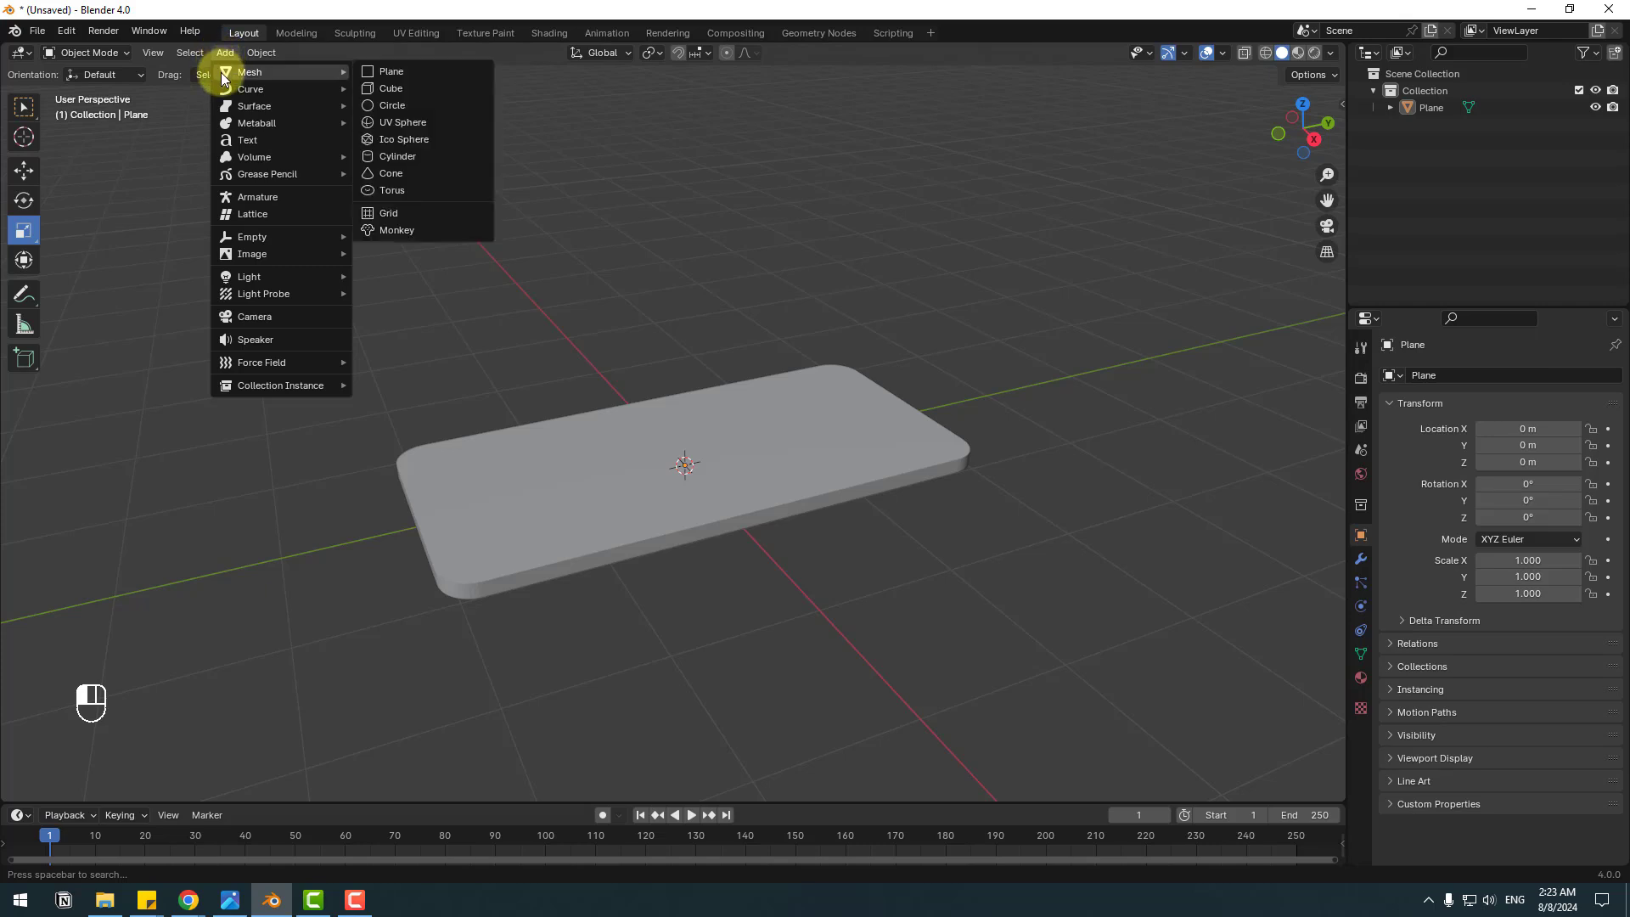
{"action": "left_click", "coordinate": [395, 71]}
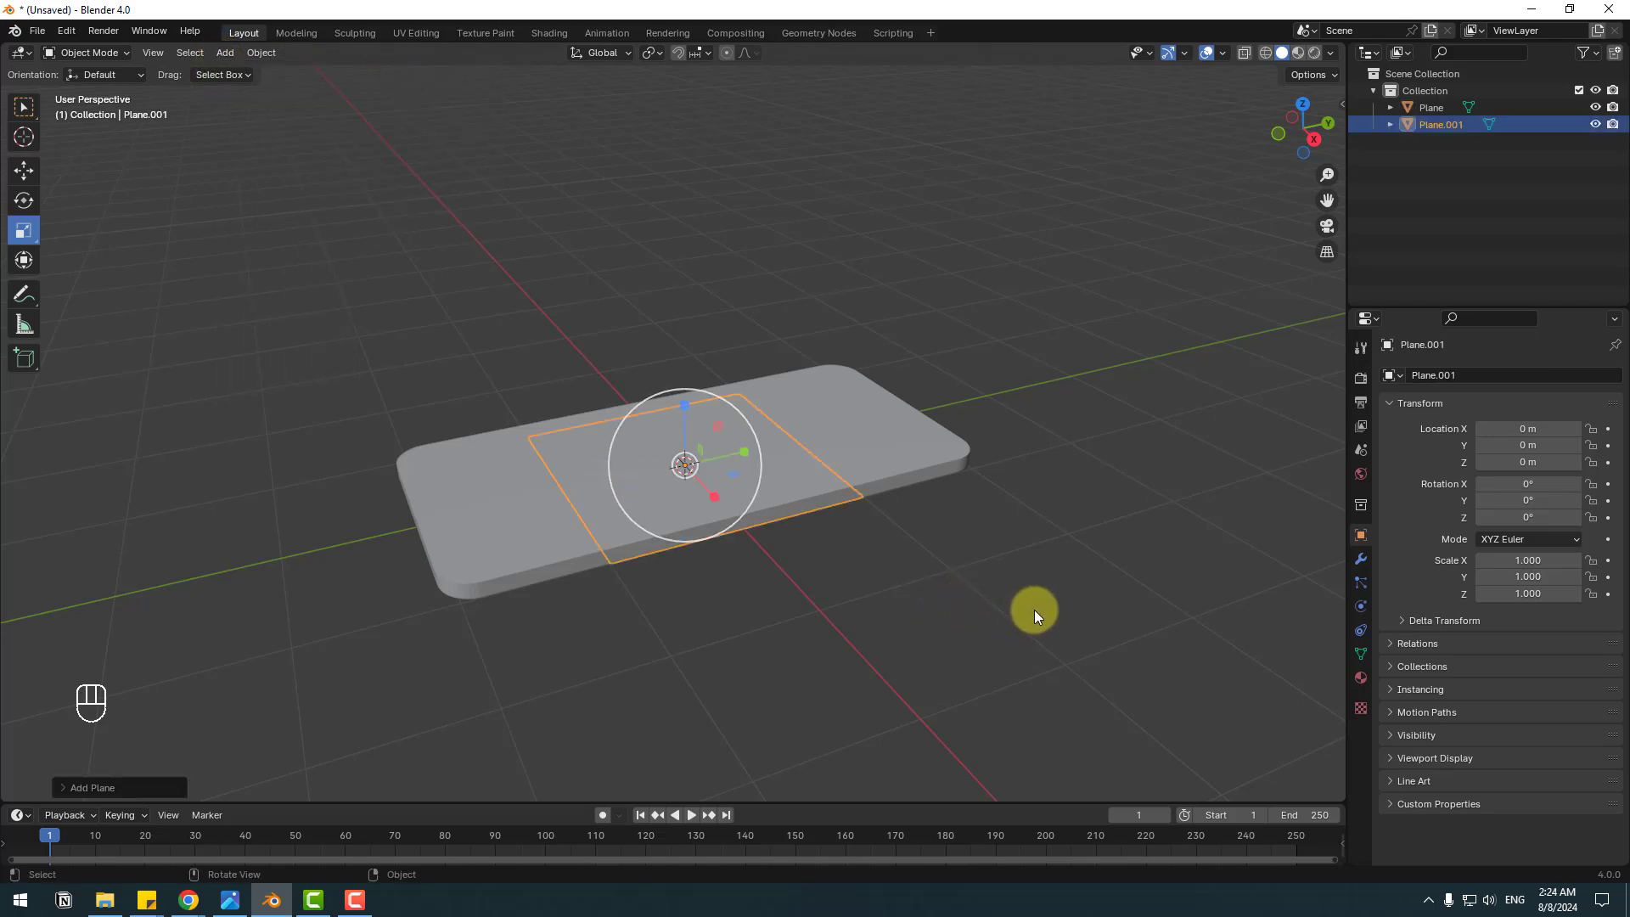
Scale the second plane to about 0.667 in X and 1.466 in Y, inside the slab's outline
{"action": "key", "text": "KP_7"}
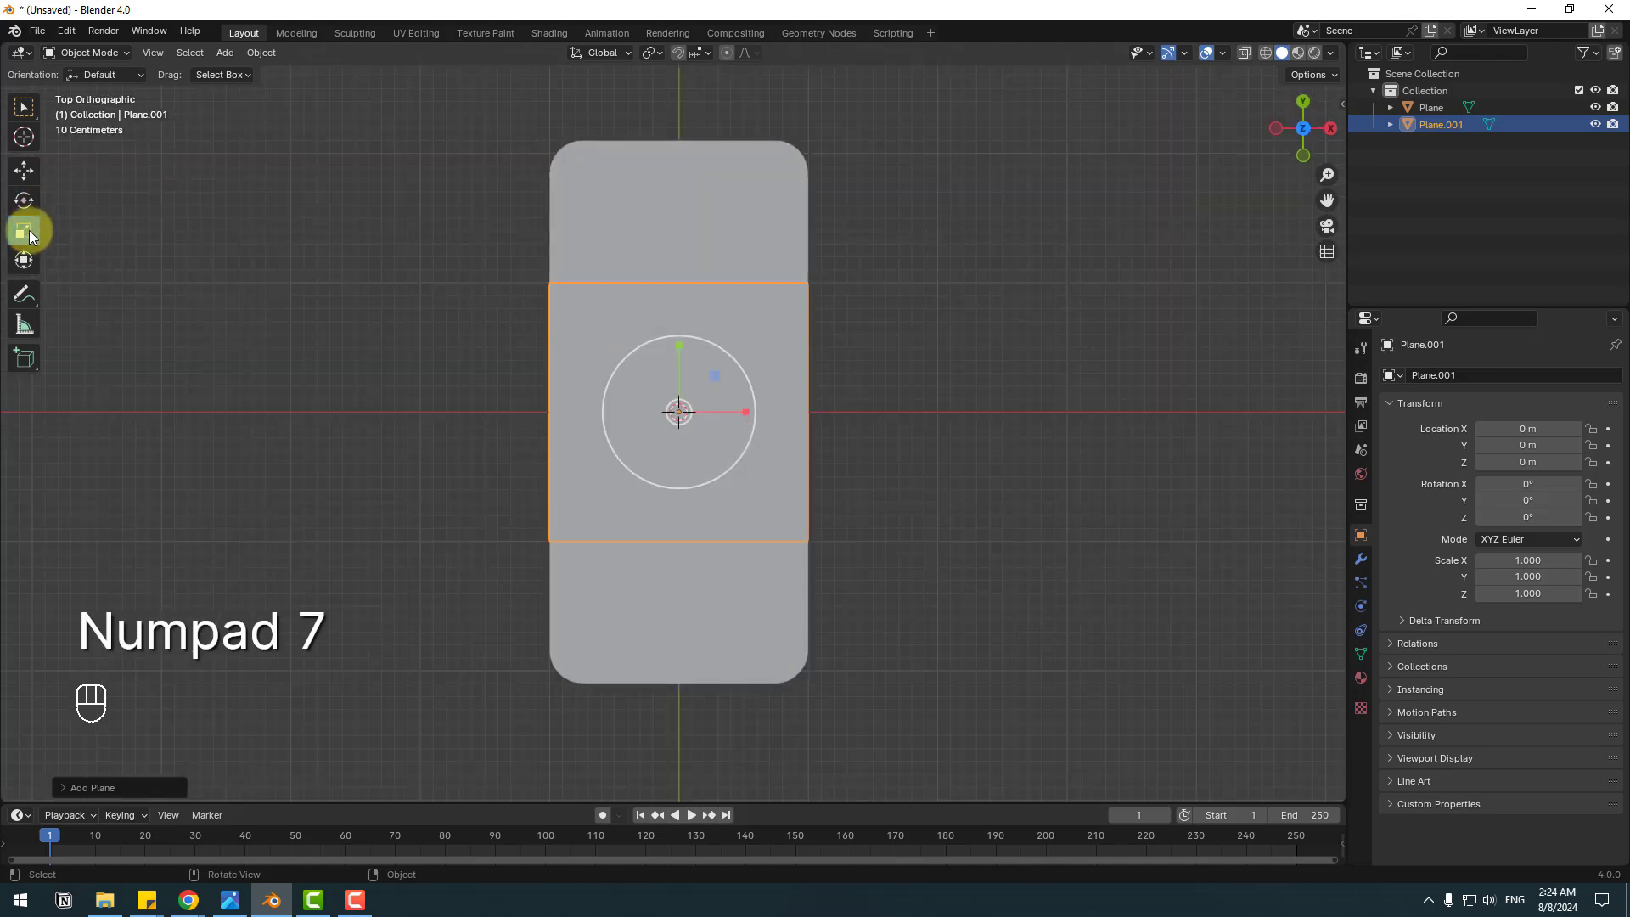
{"action": "left_click_drag", "start_coordinate": [746, 413], "coordinate": [724, 414]}
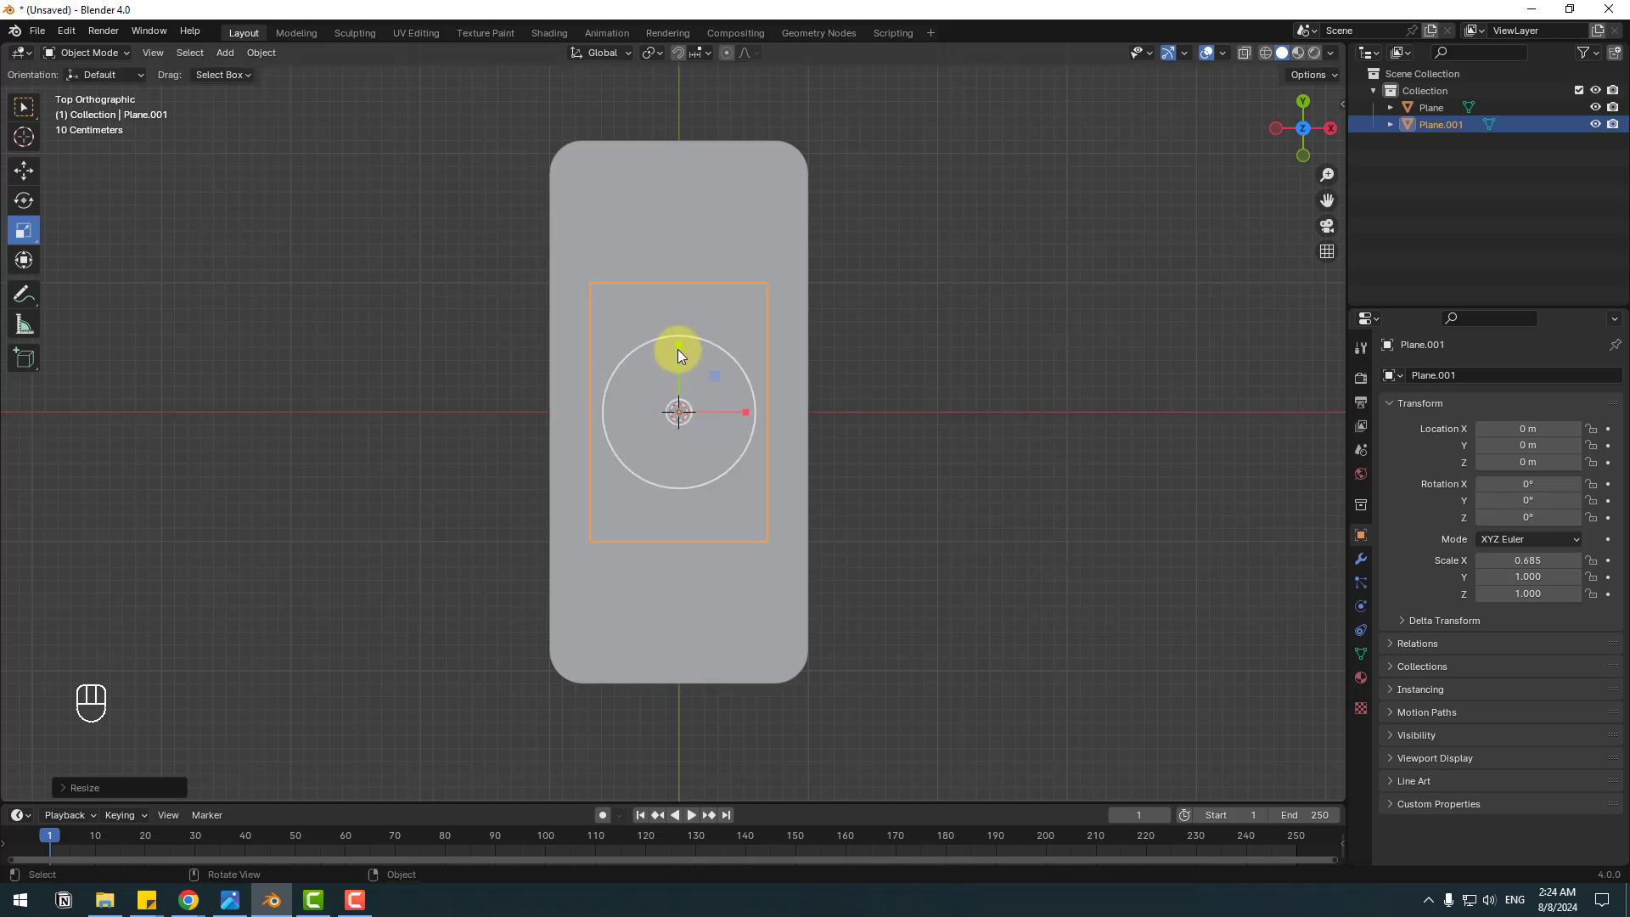
{"action": "mouse_move", "coordinate": [678, 349]}
{"action": "left_mouse_down"}
{"action": "mouse_move", "coordinate": [677, 320]}
{"action": "mouse_move", "coordinate": [680, 337]}
{"action": "left_mouse_up"}
{"action": "left_click_drag", "start_coordinate": [745, 414], "coordinate": [743, 413]}
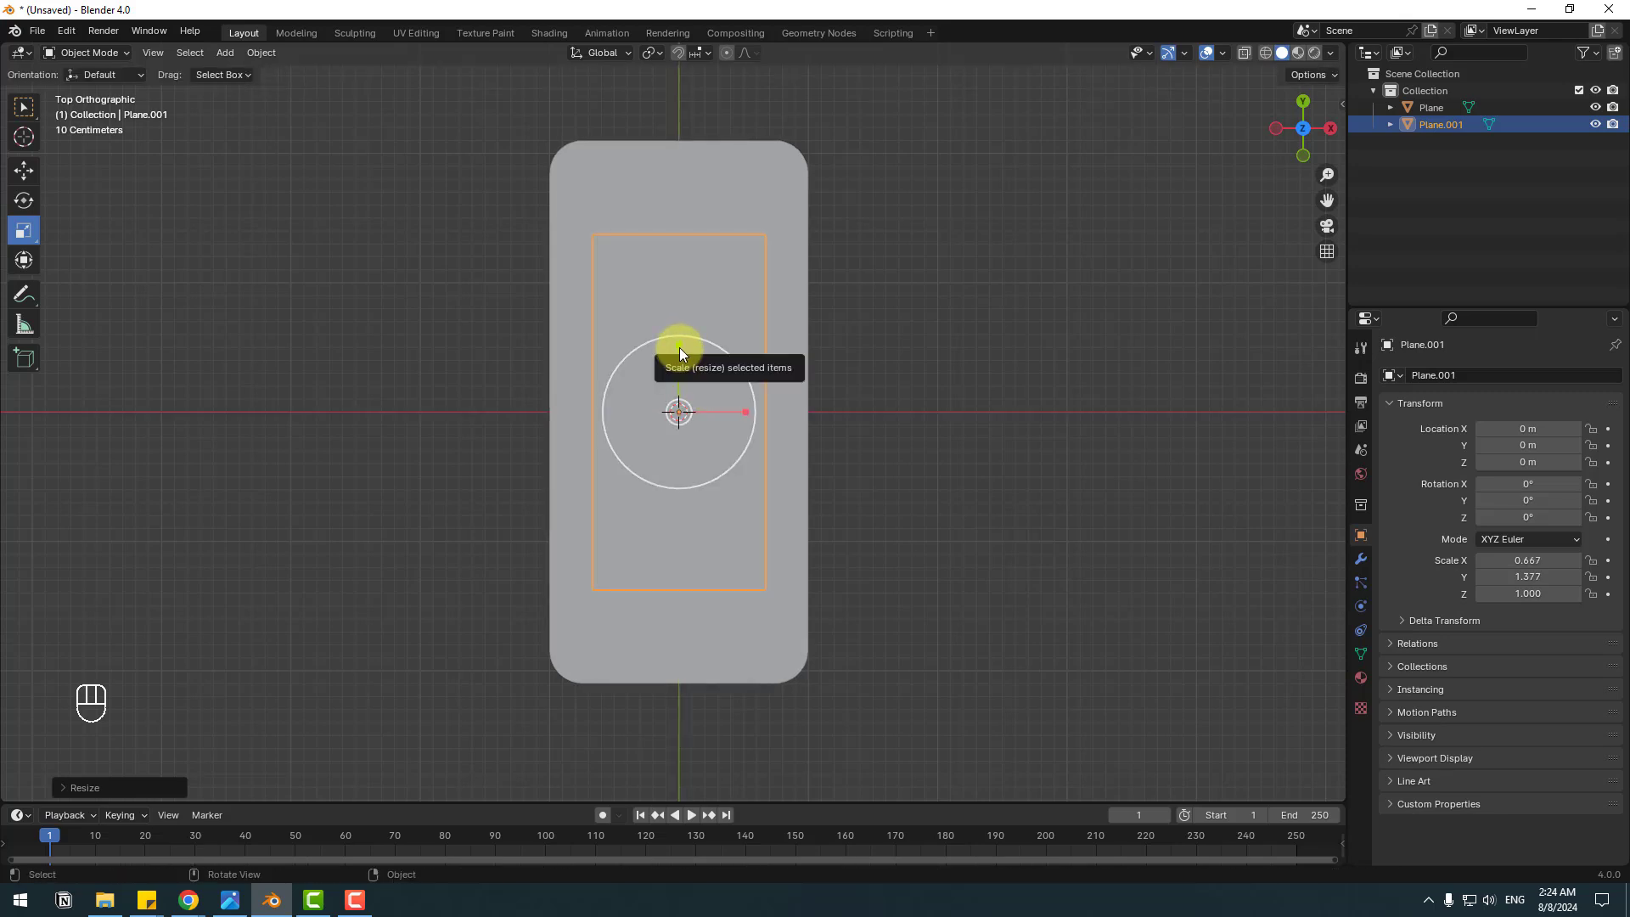
{"action": "left_click_drag", "start_coordinate": [679, 349], "coordinate": [679, 341]}
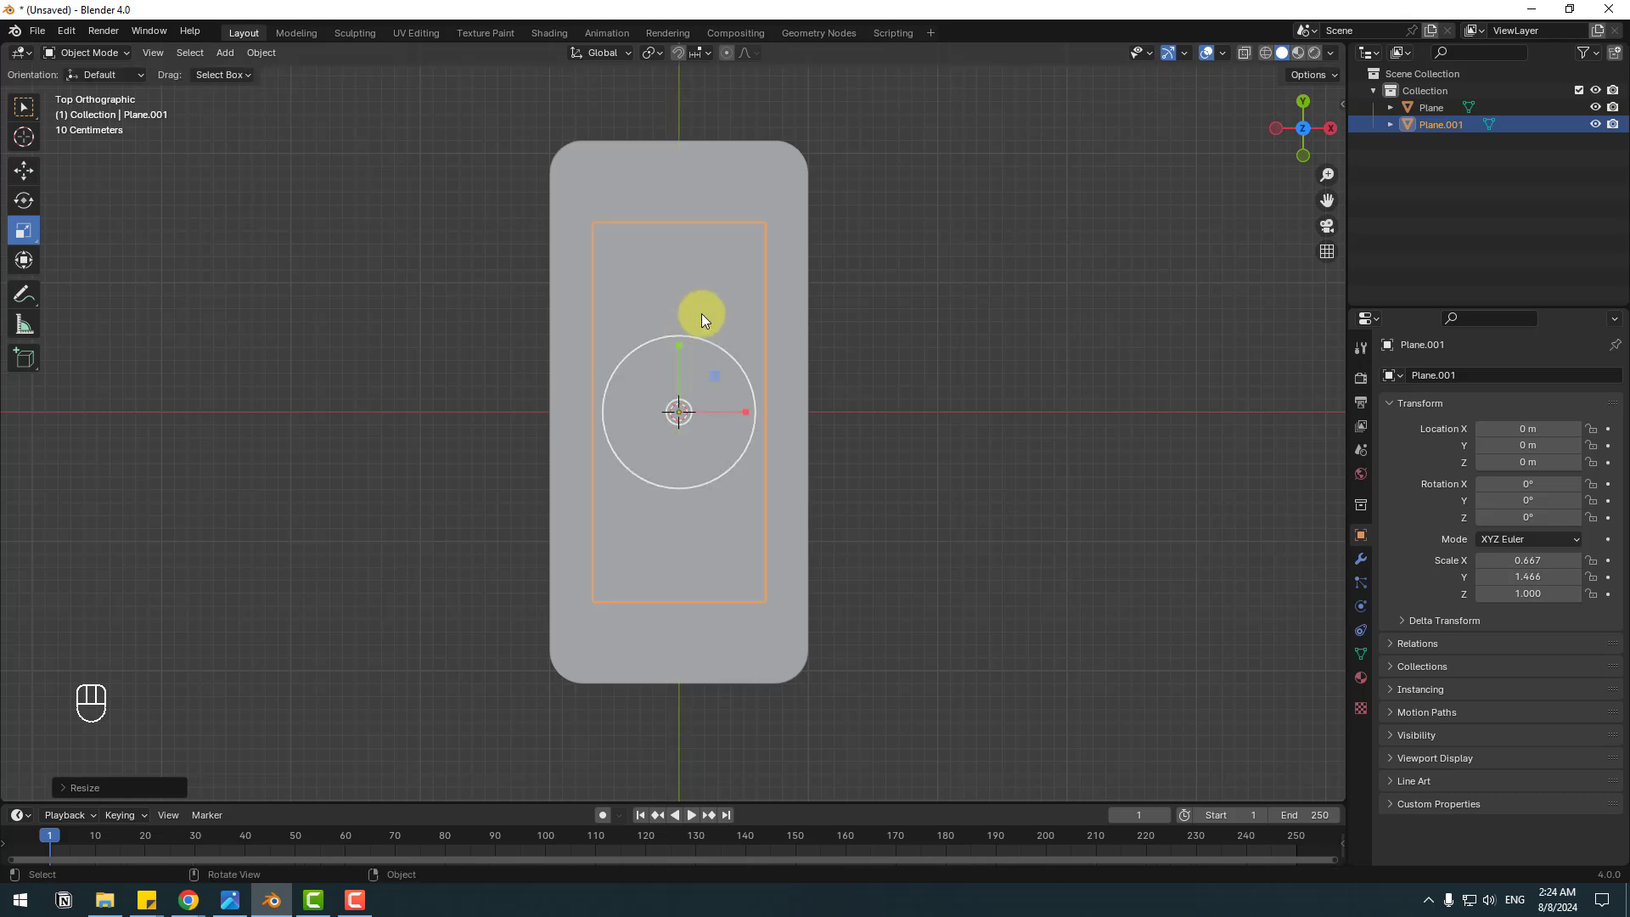
Raise the second plane along Z to about 0.9 m above the origin, clear of the slab
{"action": "key", "text": "KP_1"}
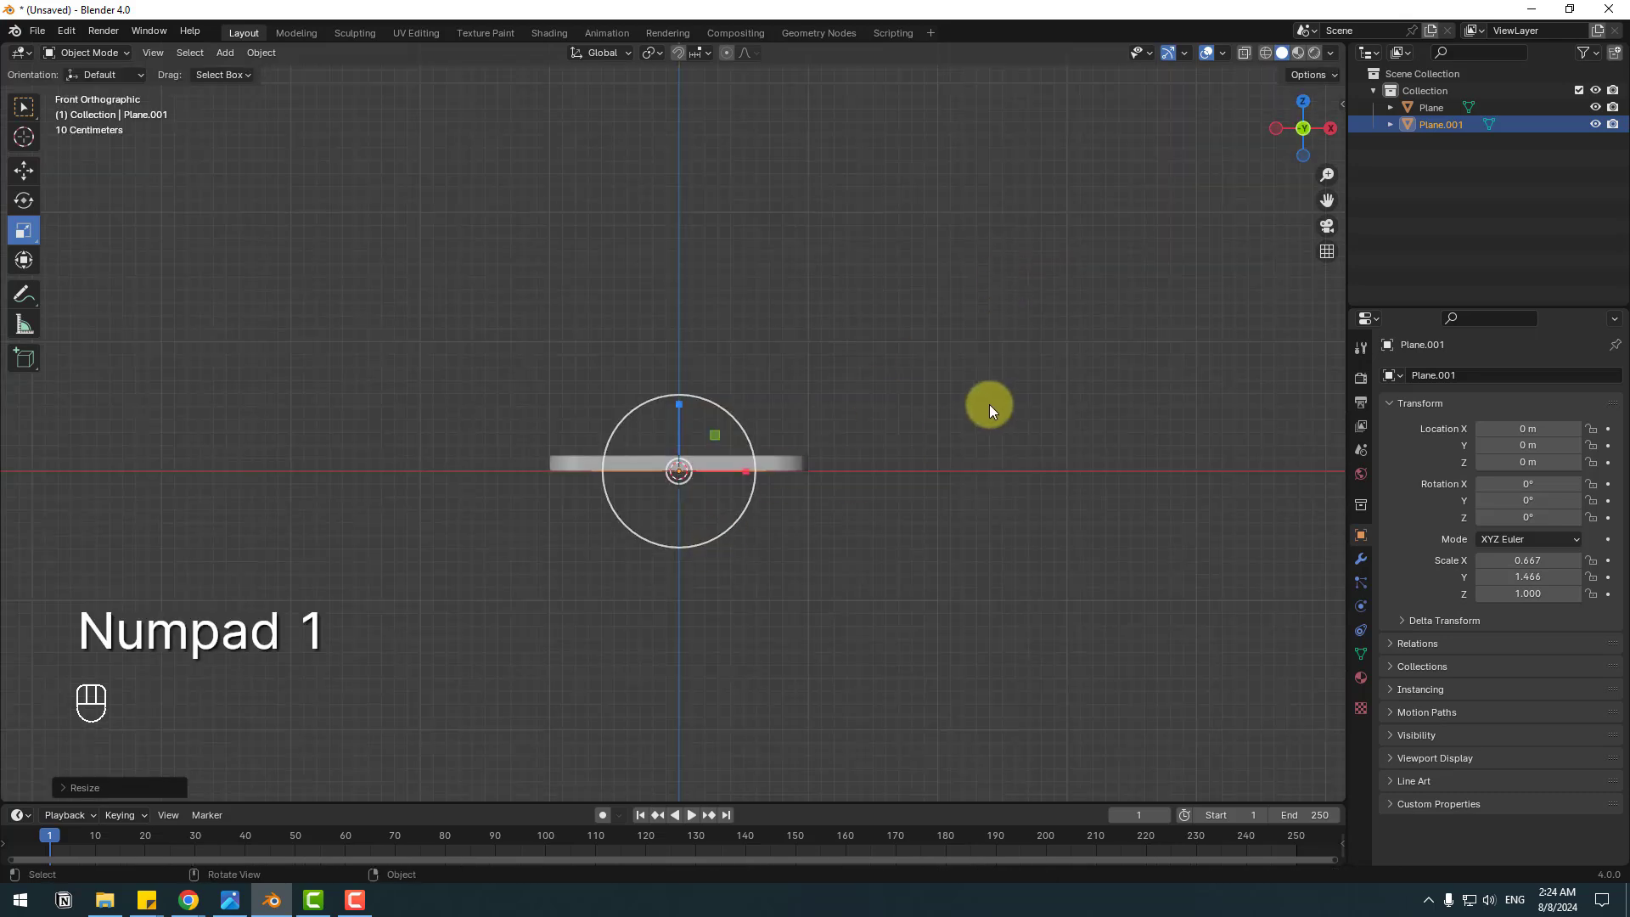
{"action": "middle_click_drag", "start_coordinate": [986, 404], "coordinate": [815, 479]}
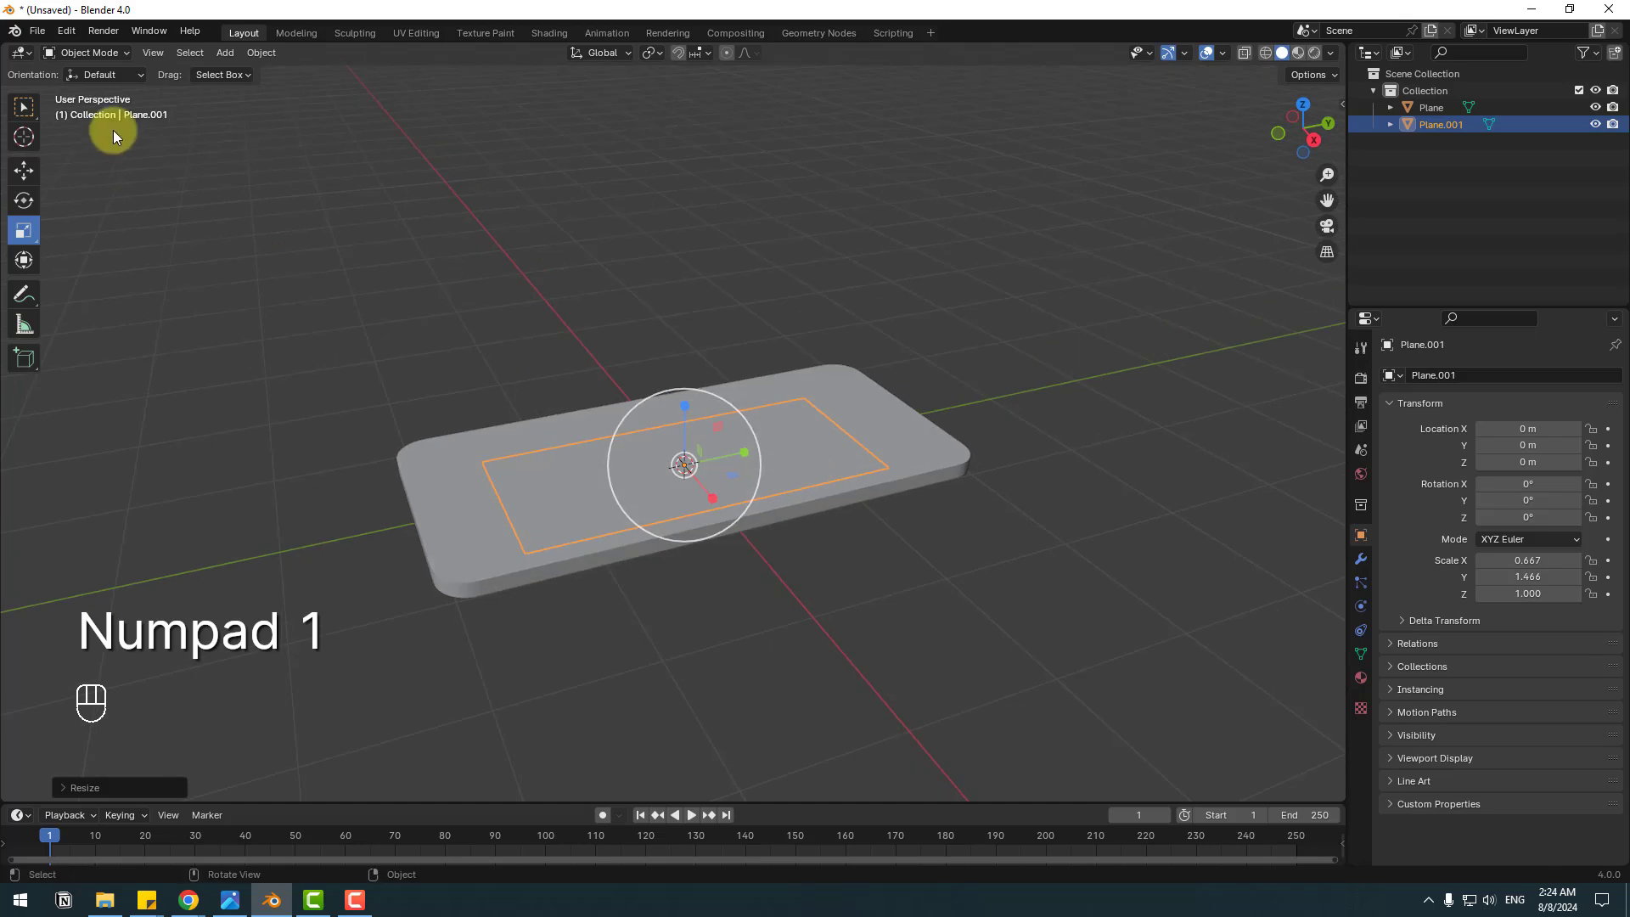
{"action": "left_click", "coordinate": [22, 172]}
{"action": "scroll", "coordinate": [737, 478], "scroll_direction": "up", "scroll_amount": 3}
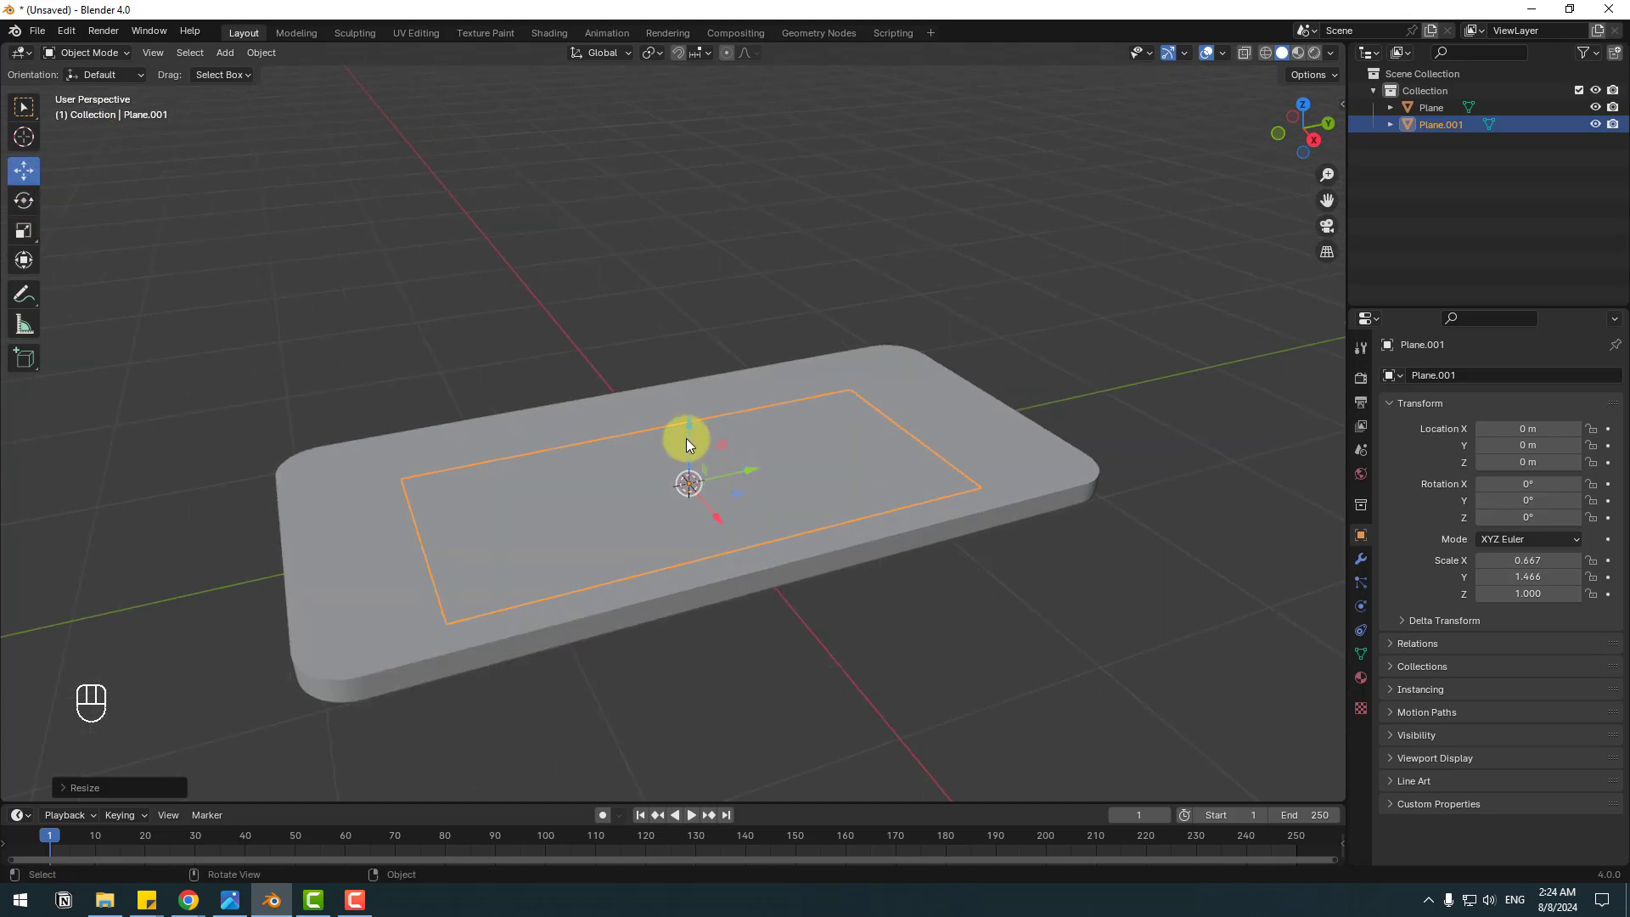
{"action": "left_click_drag", "start_coordinate": [686, 438], "coordinate": [692, 287]}
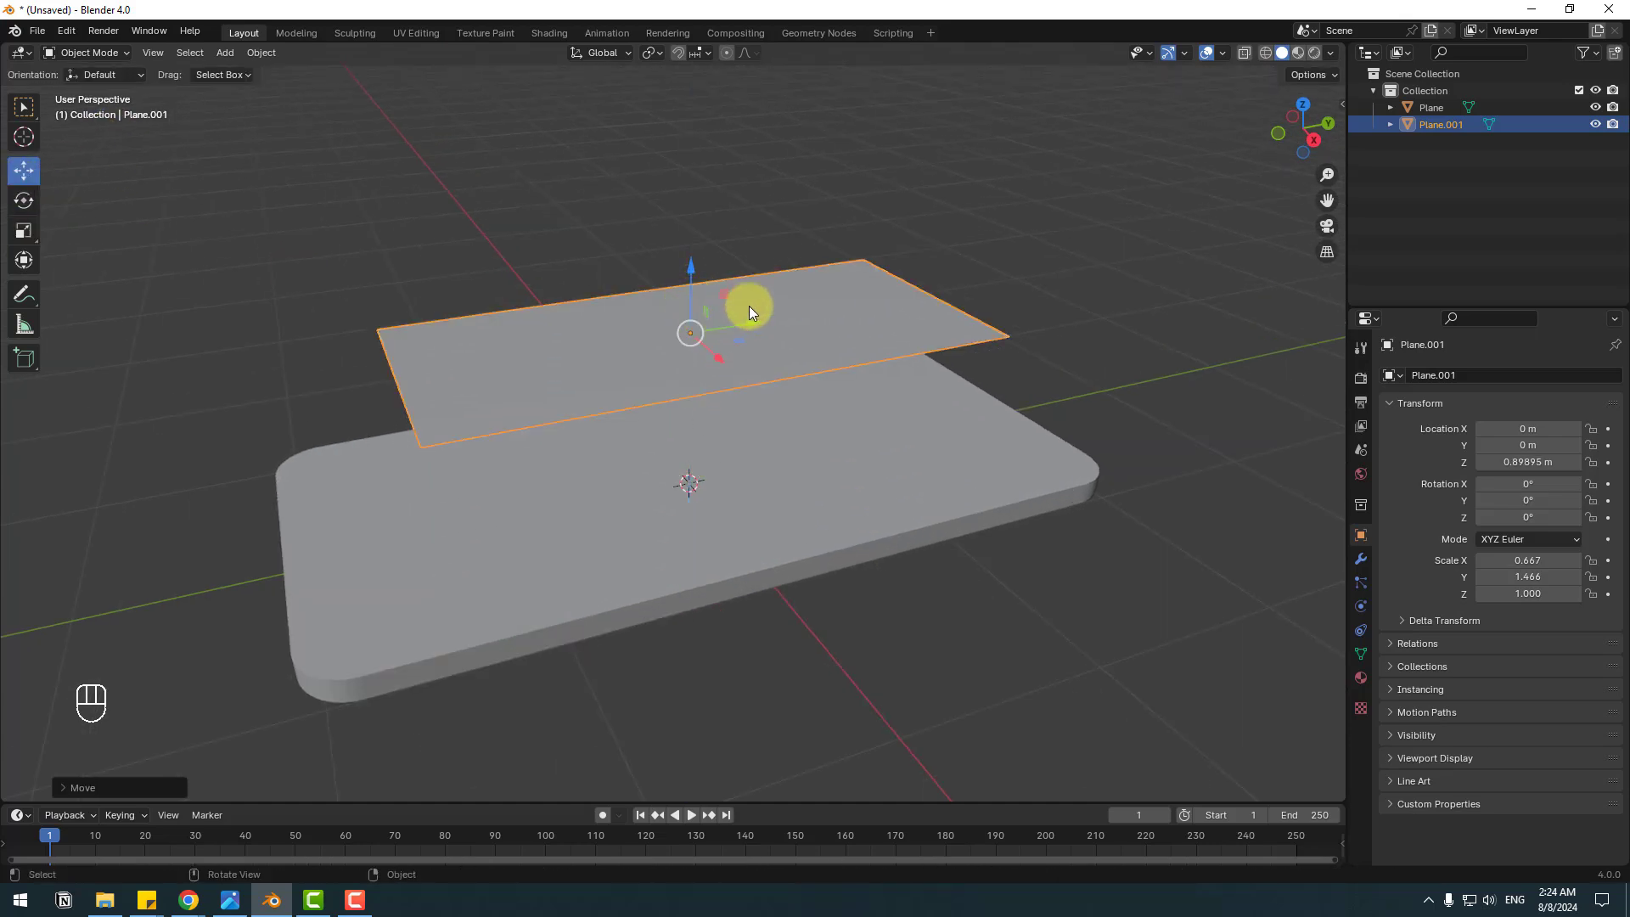
Extrude the whole raised plane slightly upward in Edit Mode to form a thin plate
{"action": "key", "text": "Tab"}
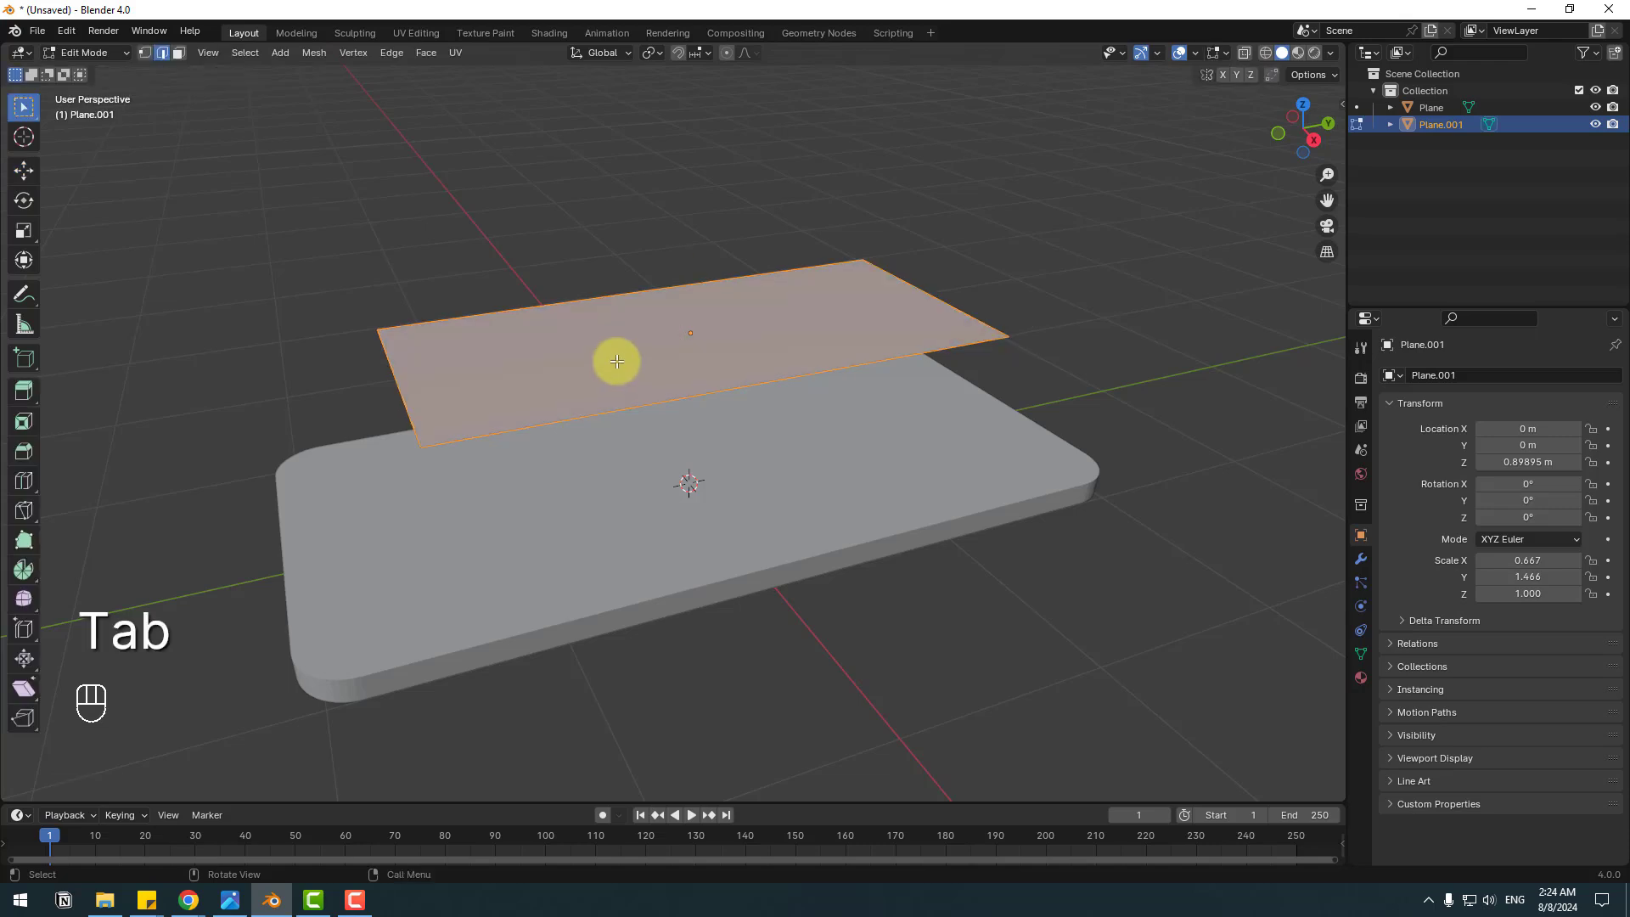
{"action": "key", "text": "a"}
{"action": "middle_click_drag", "start_coordinate": [477, 382], "coordinate": [503, 422]}
{"action": "key", "text": "e"}
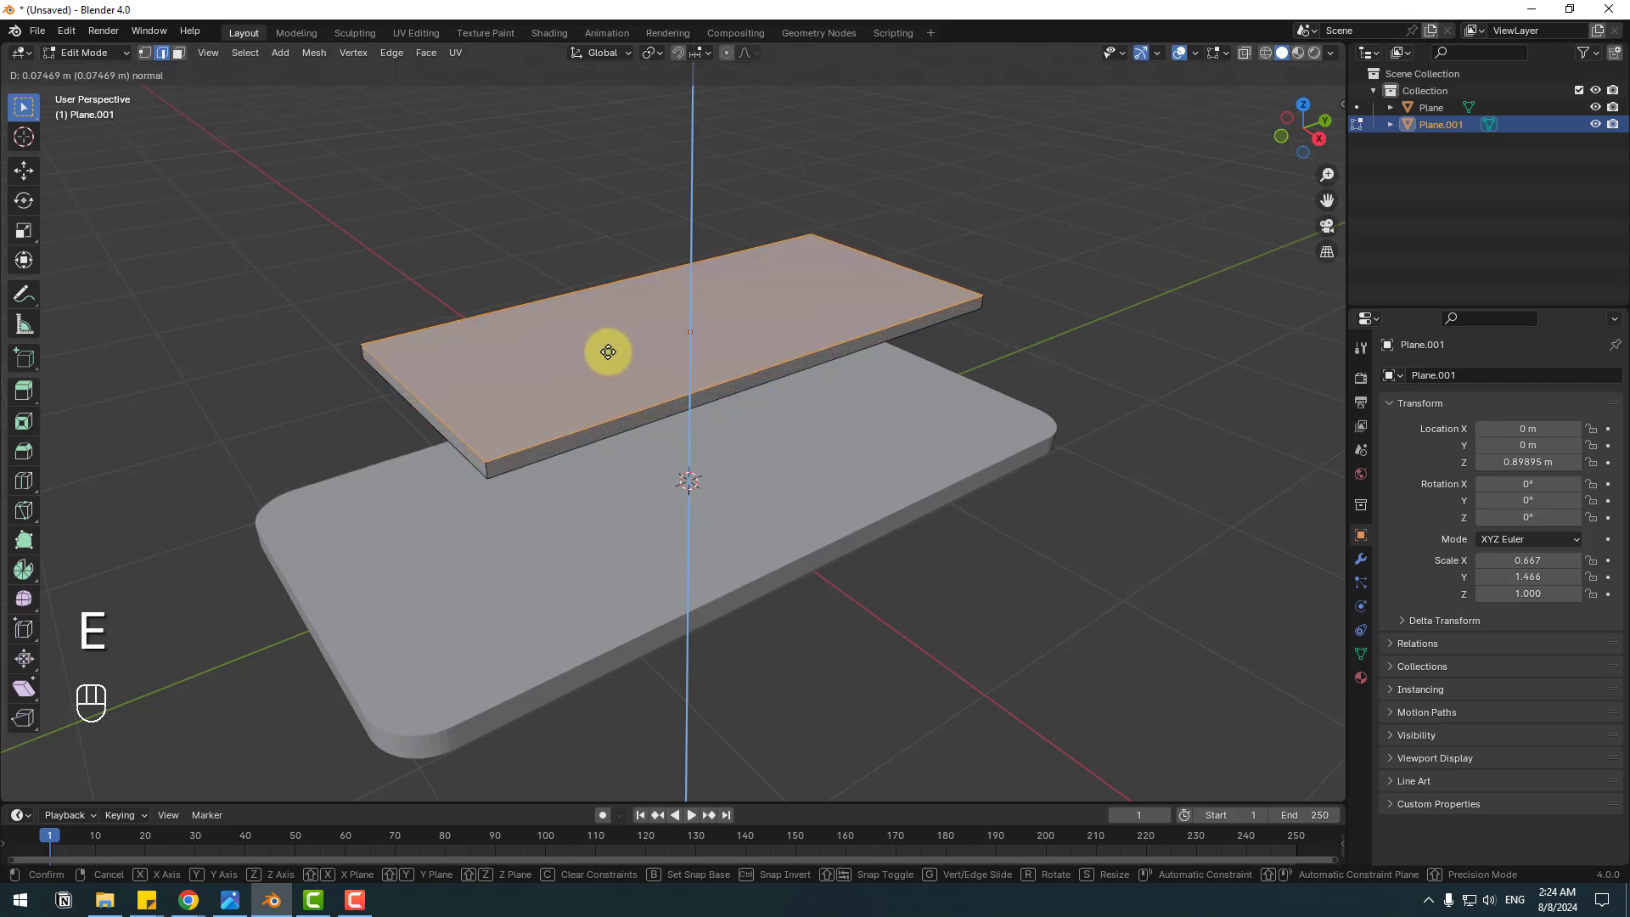
{"action": "left_click", "coordinate": [608, 353]}
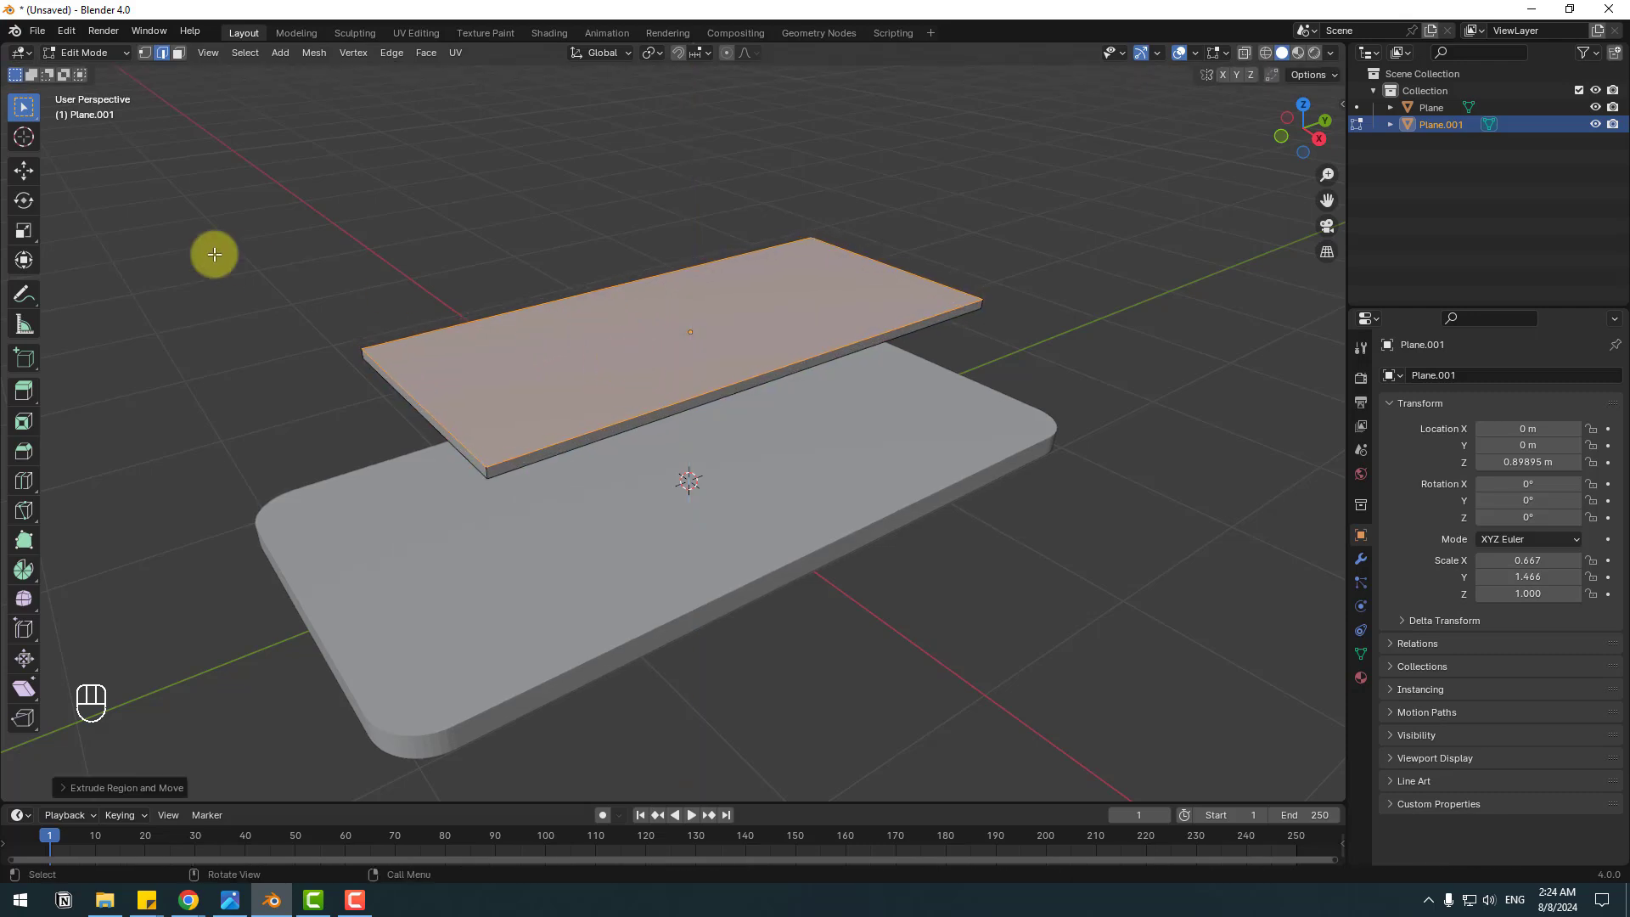
Bevel the thin plate's four vertical corner edges with 13 segments into large rounded corners
{"action": "left_click", "coordinate": [24, 169]}
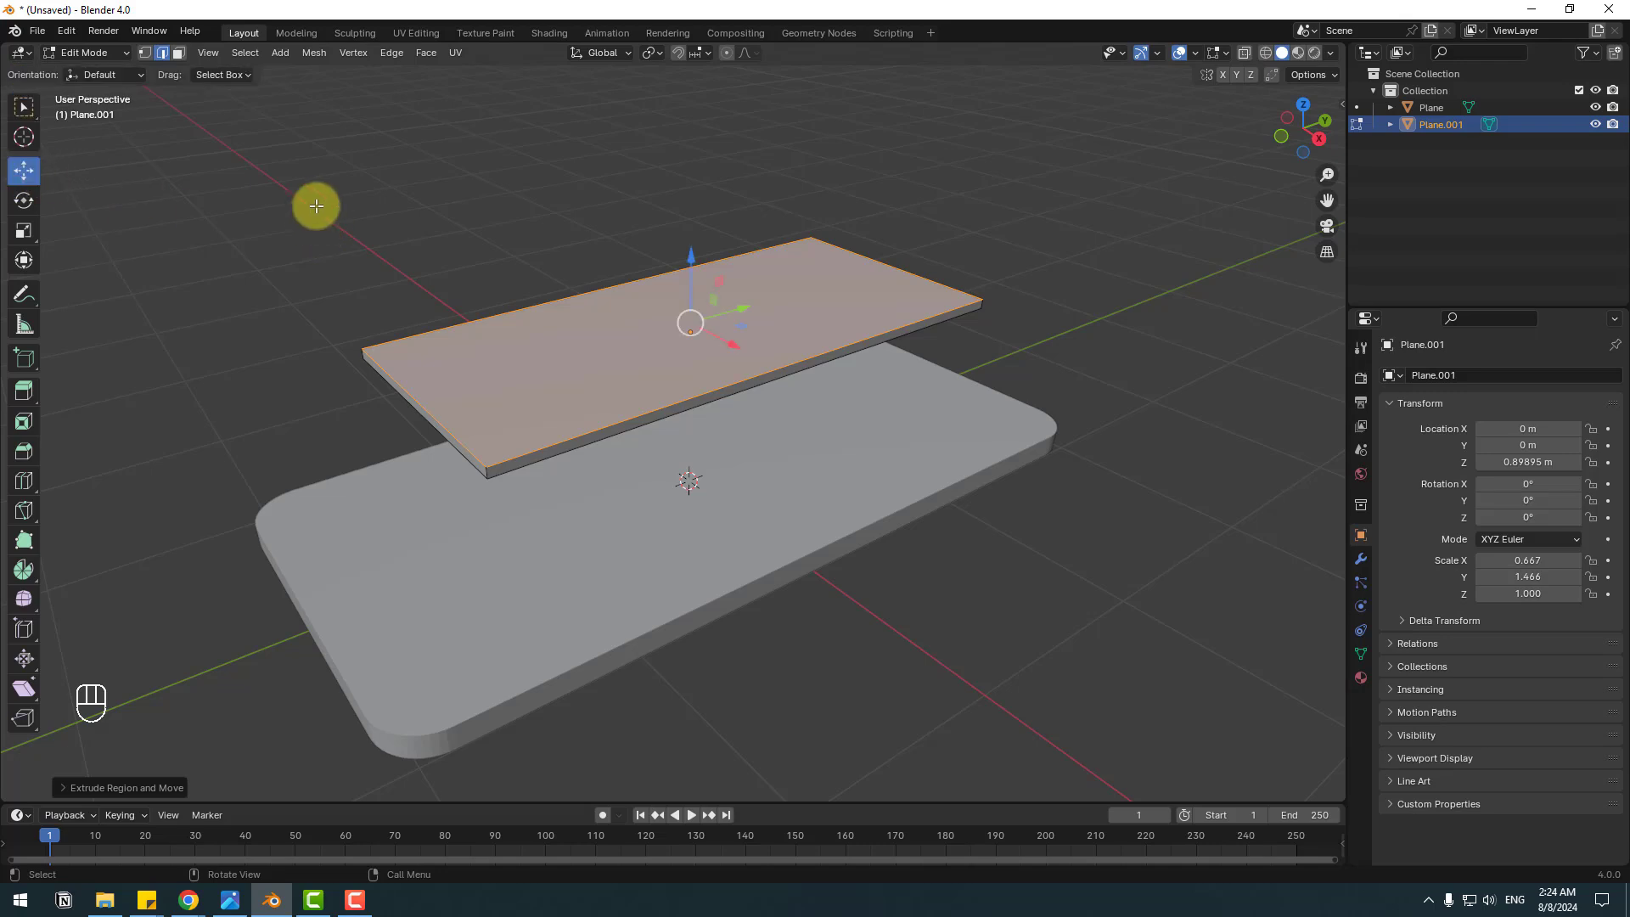
{"action": "left_click", "coordinate": [164, 56]}
{"action": "left_click", "coordinate": [607, 551]}
{"action": "scroll", "coordinate": [560, 547], "scroll_direction": "up", "scroll_amount": 3}
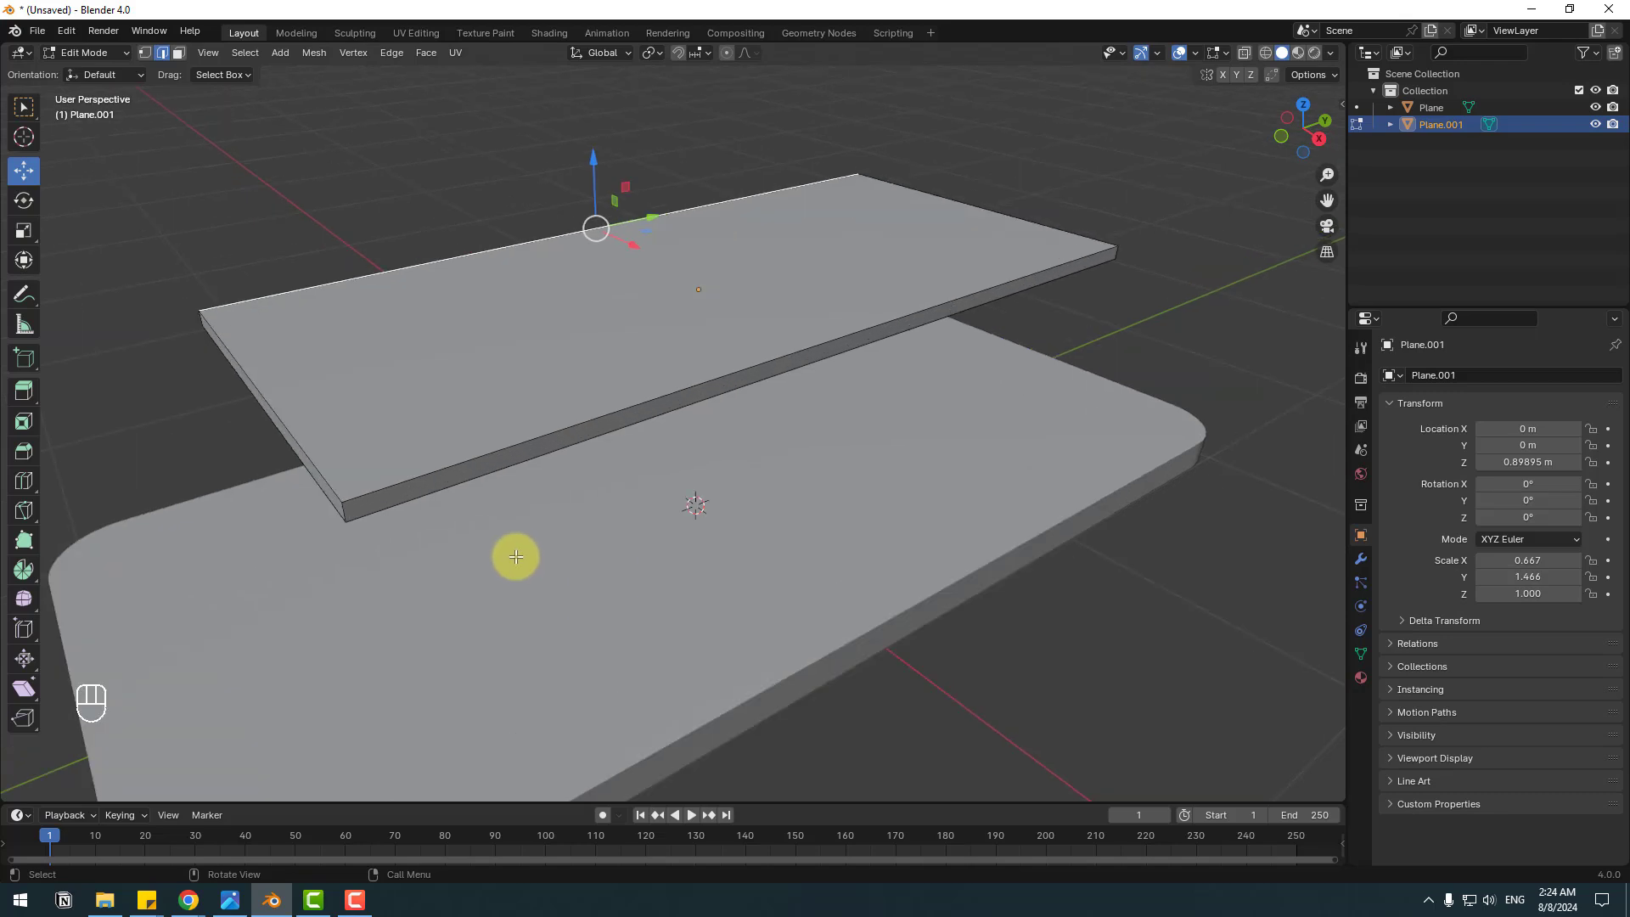
{"action": "middle_click_drag", "start_coordinate": [344, 511], "coordinate": [595, 560]}
{"action": "middle_click_drag", "start_coordinate": [379, 410], "coordinate": [636, 425]}
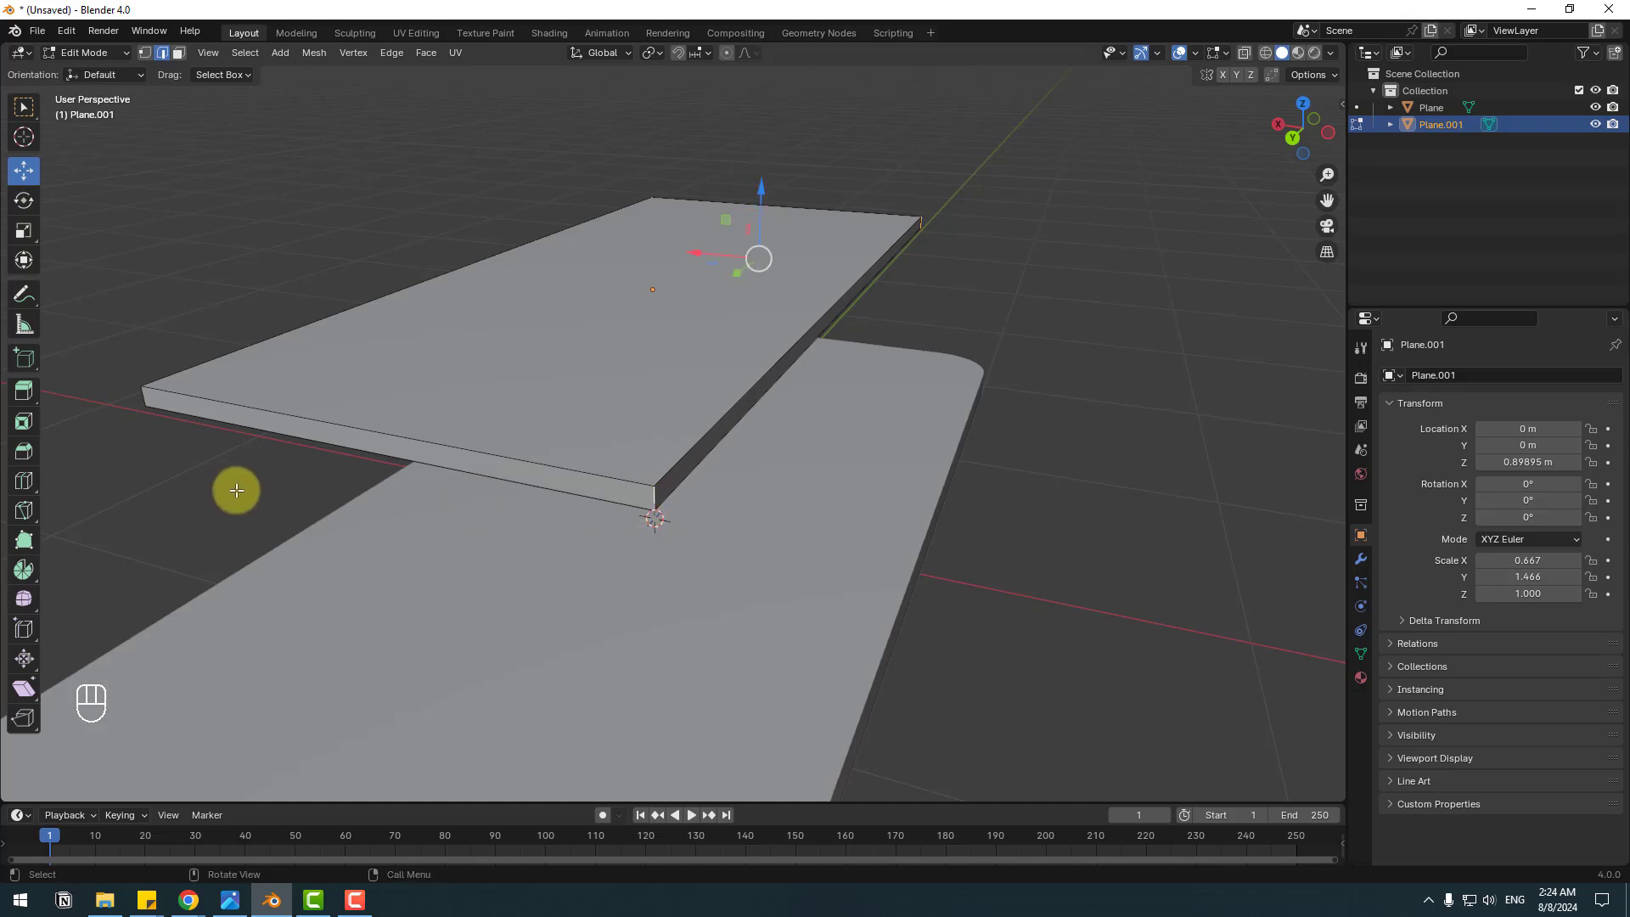
{"action": "middle_click_drag", "start_coordinate": [232, 487], "coordinate": [379, 476]}
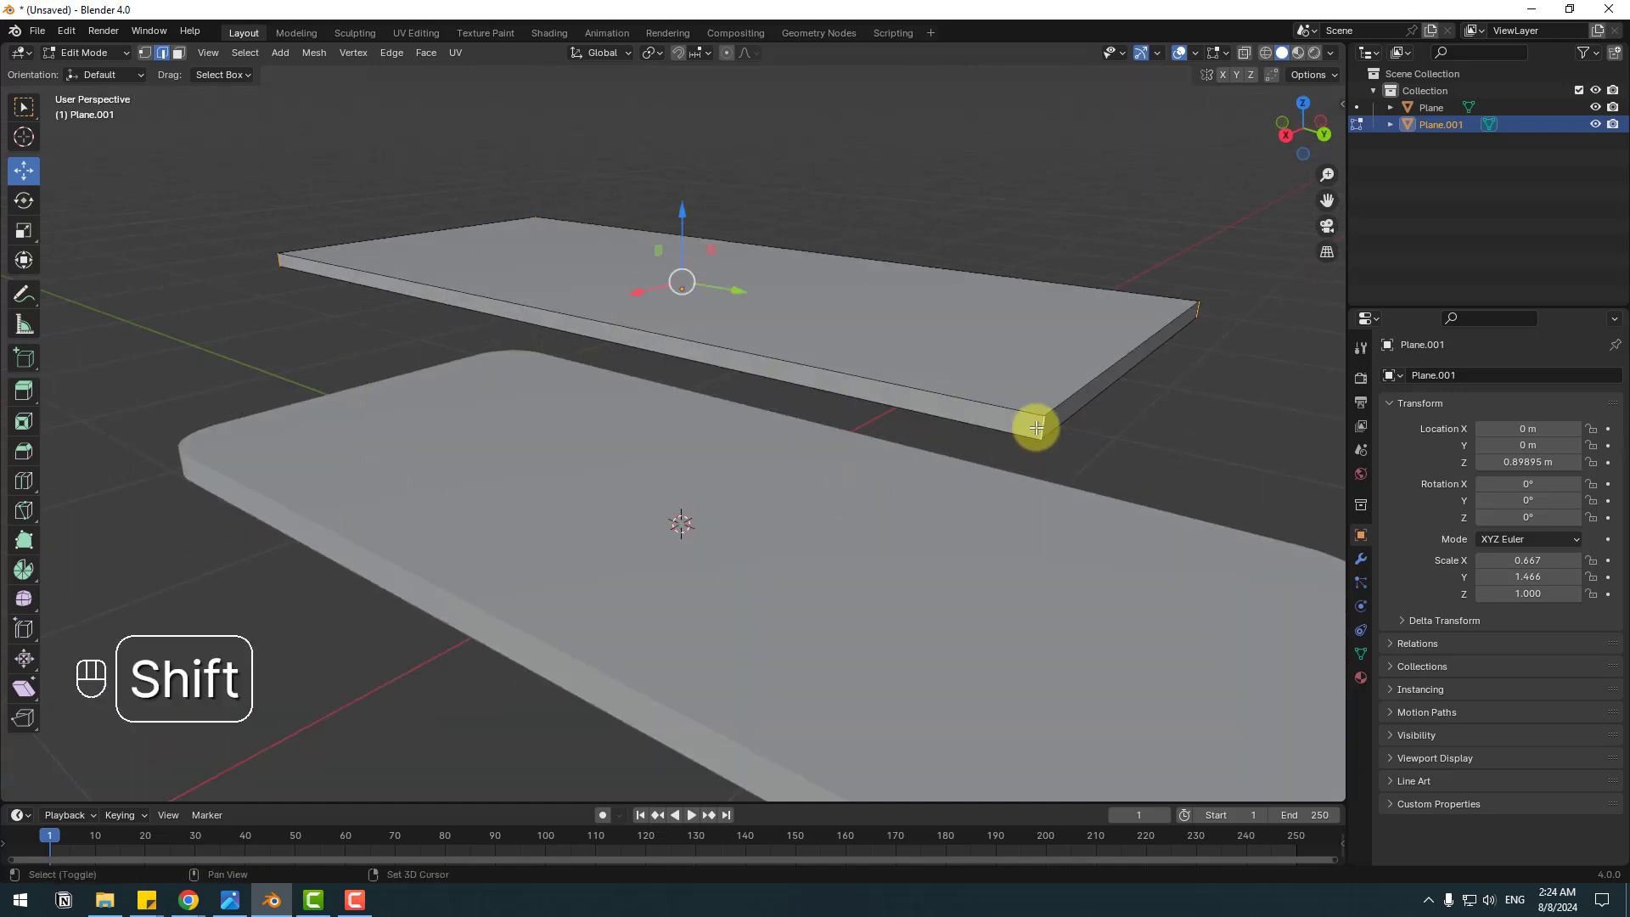
{"action": "middle_click_drag", "start_coordinate": [1033, 426], "coordinate": [659, 480]}
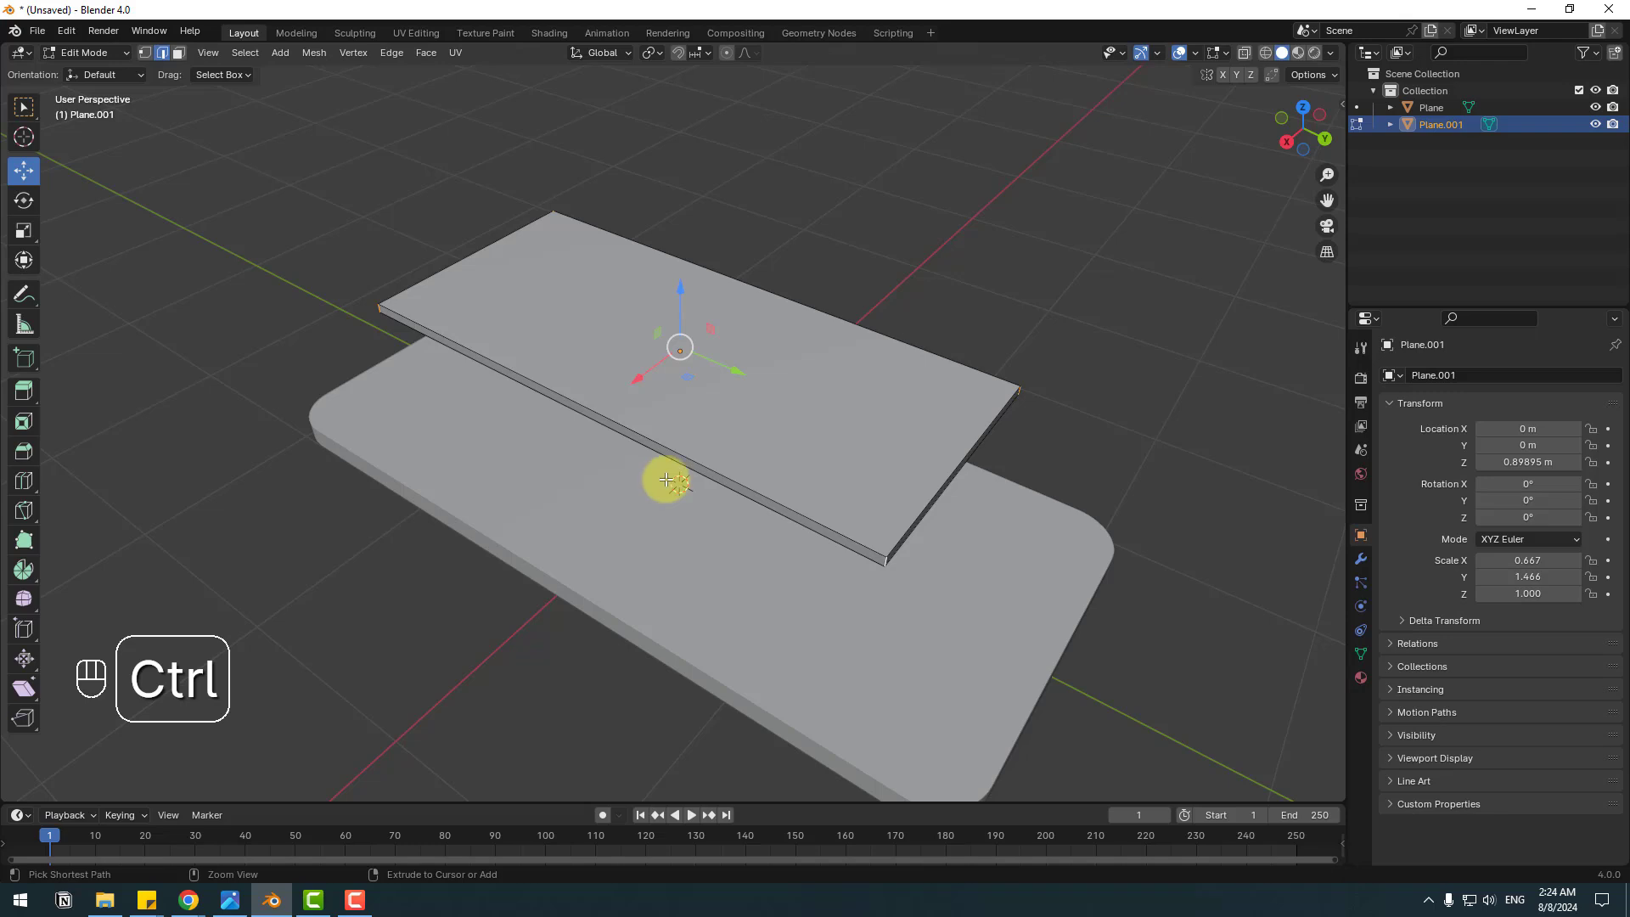
{"action": "key", "text": "ctrl+b"}
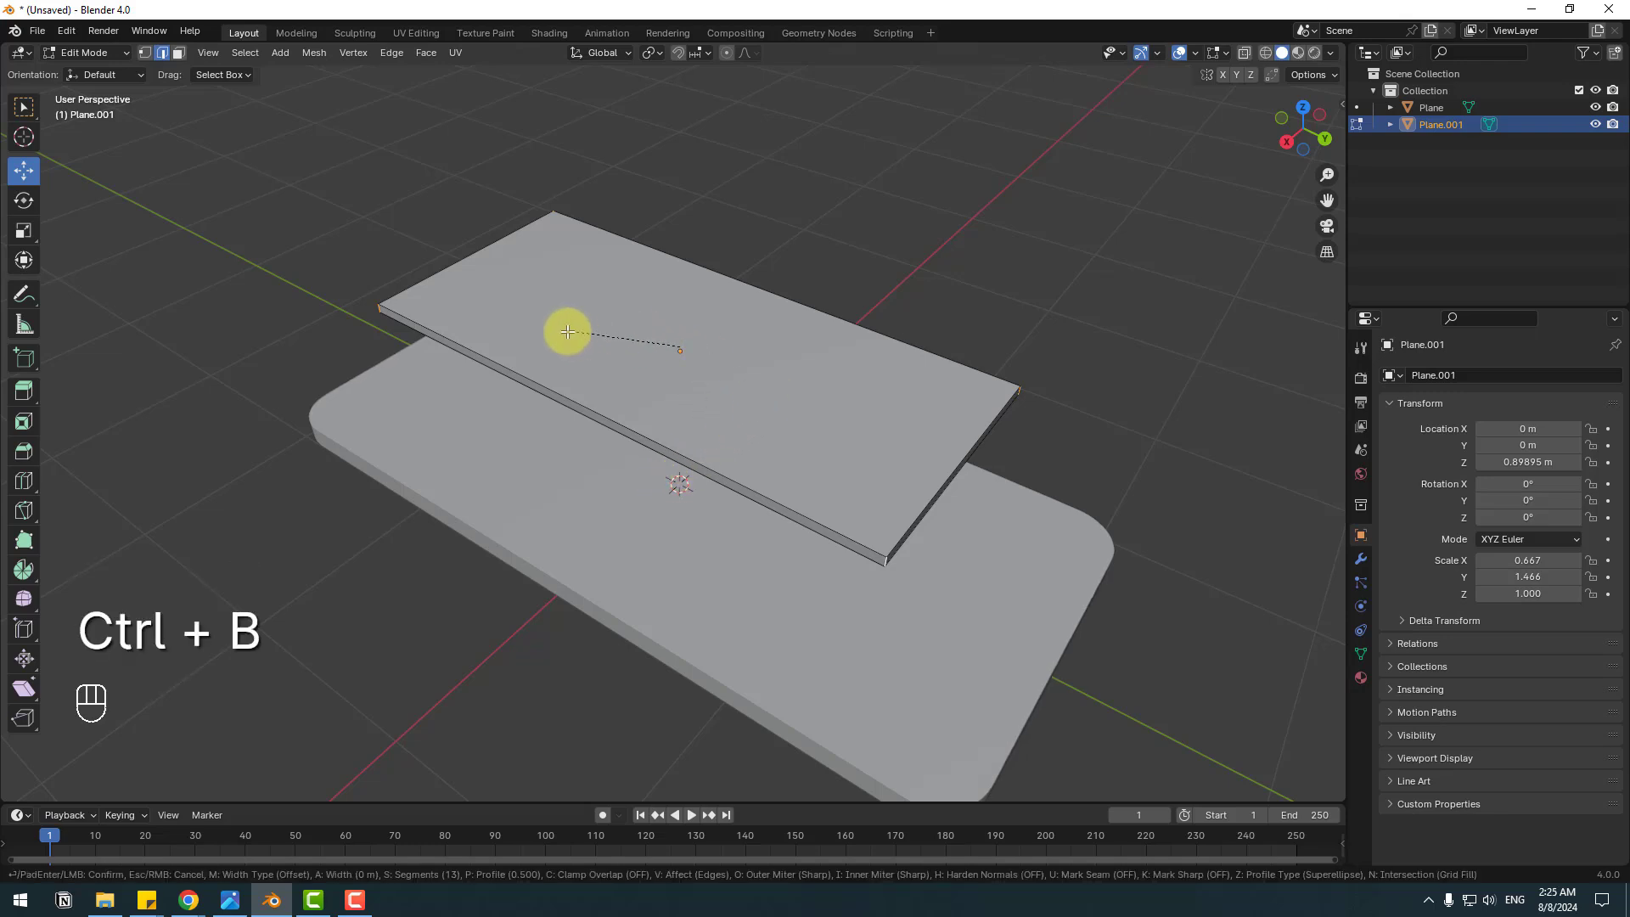
{"action": "left_click", "coordinate": [468, 387]}
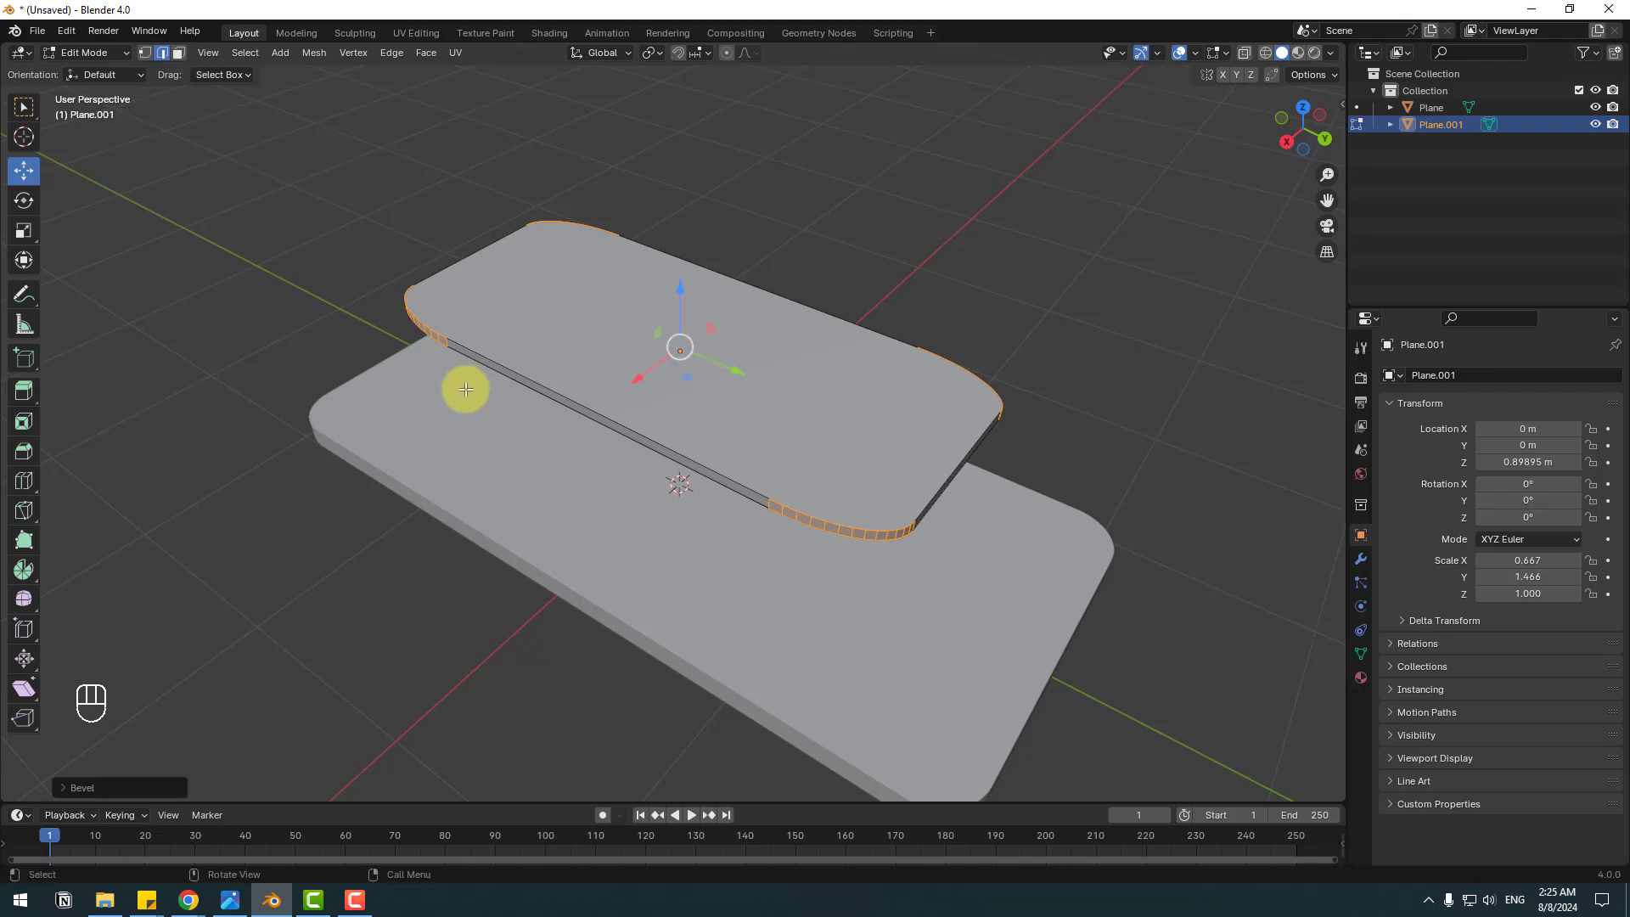
Change the plate's corner bevel to a custom profile with a curve point at about 0.36, 0.32, making the corners concave
{"action": "left_click", "coordinate": [60, 786]}
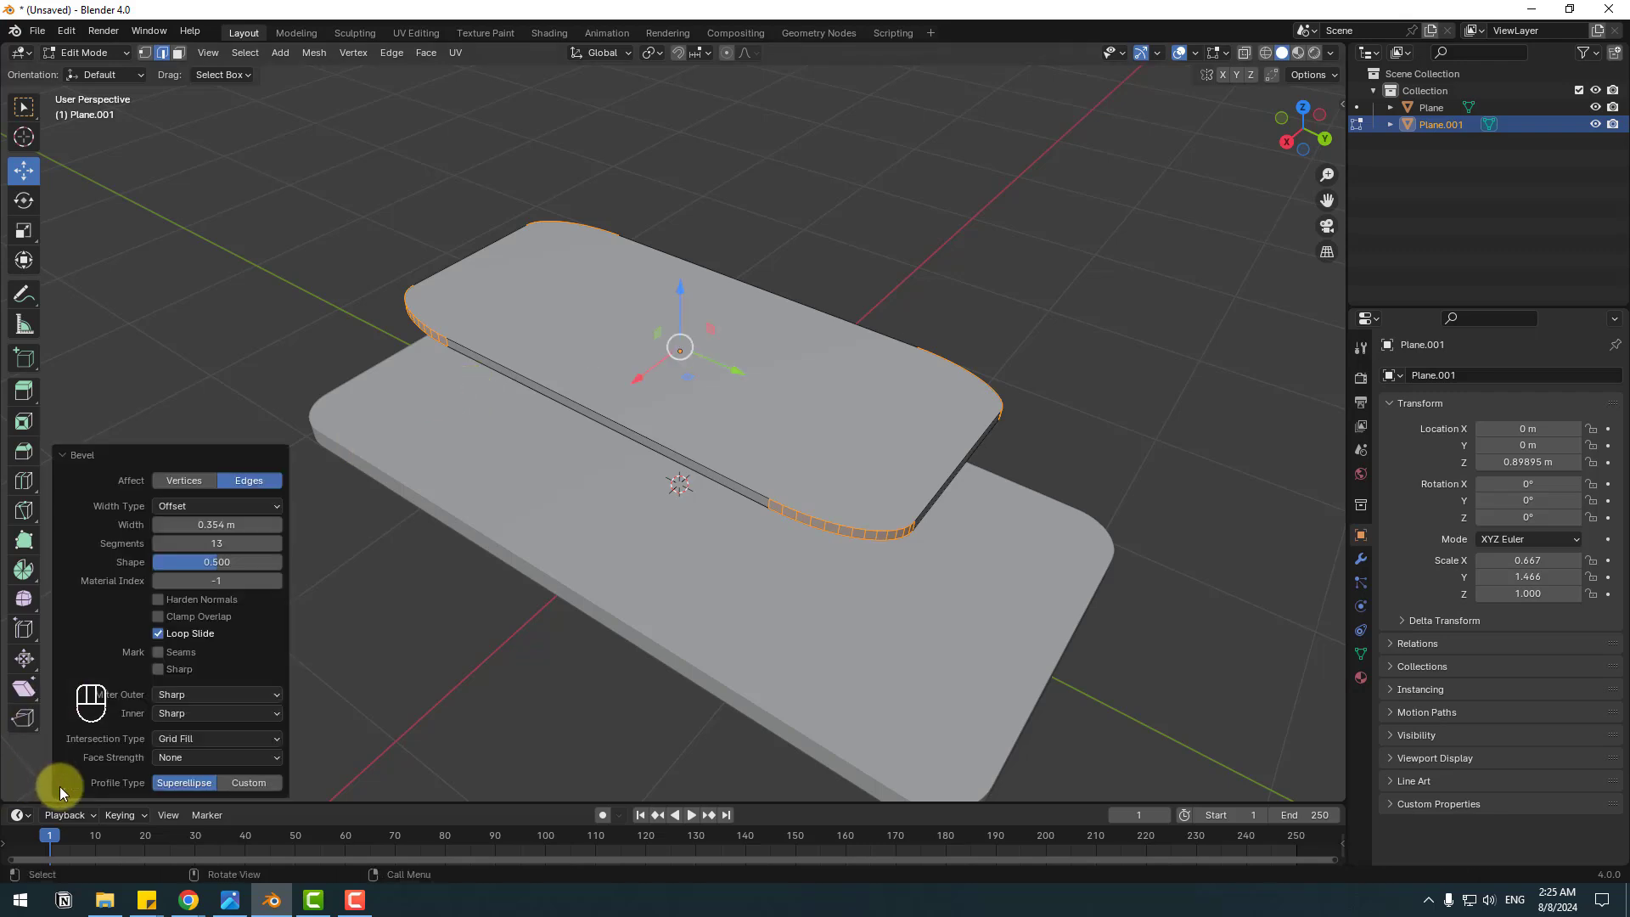
{"action": "left_click", "coordinate": [244, 781]}
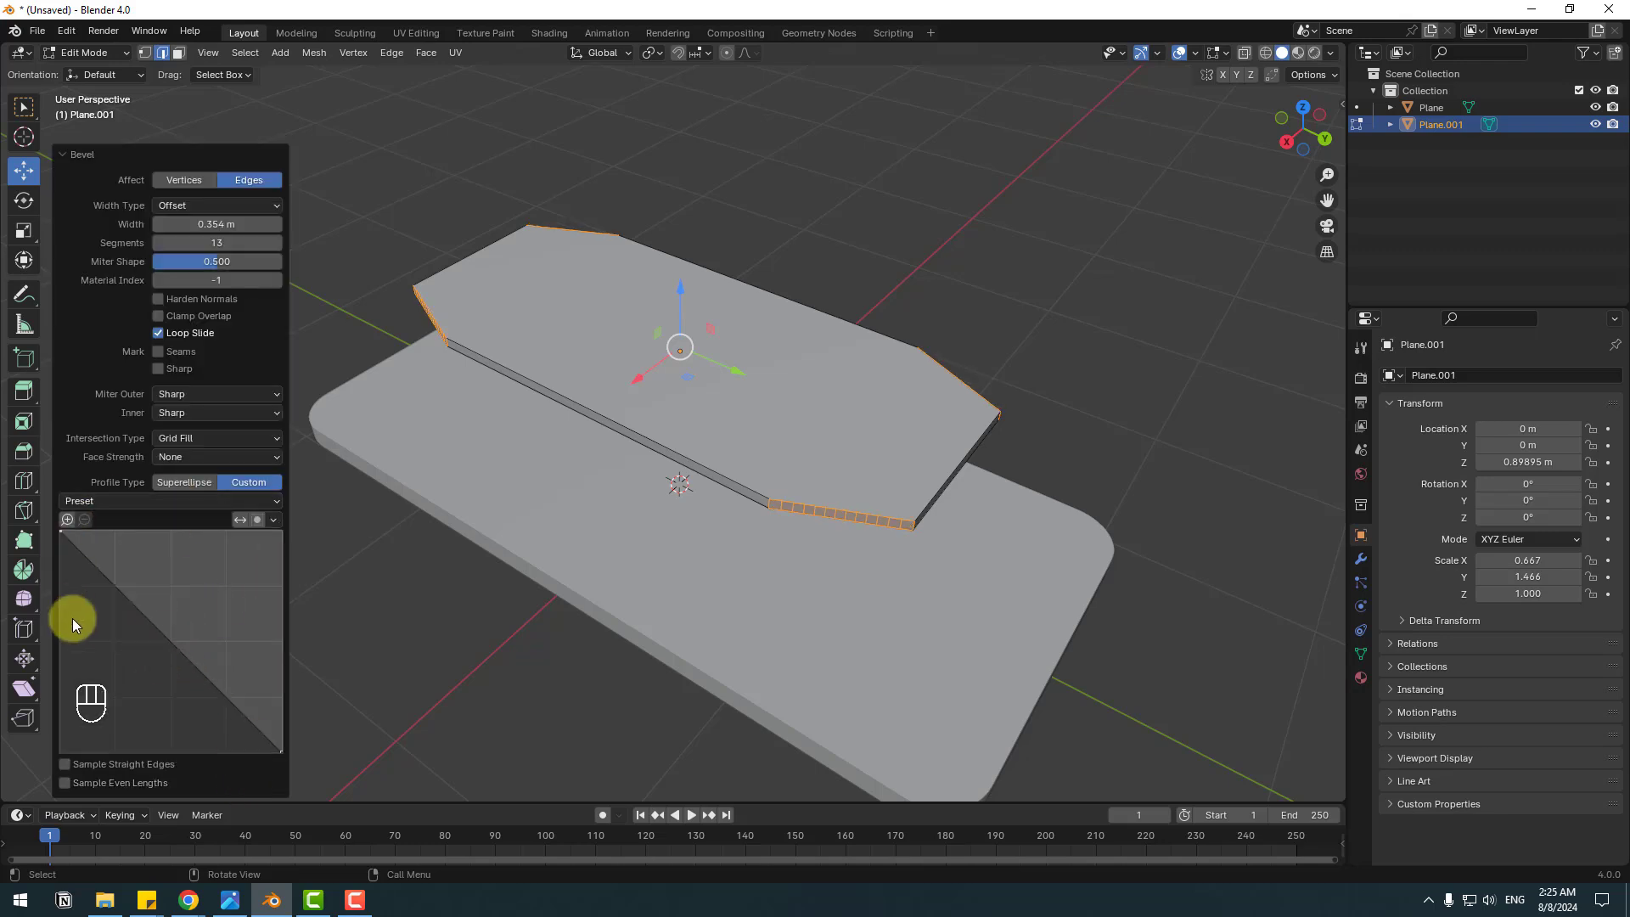
{"action": "left_click_drag", "start_coordinate": [168, 639], "coordinate": [139, 648]}
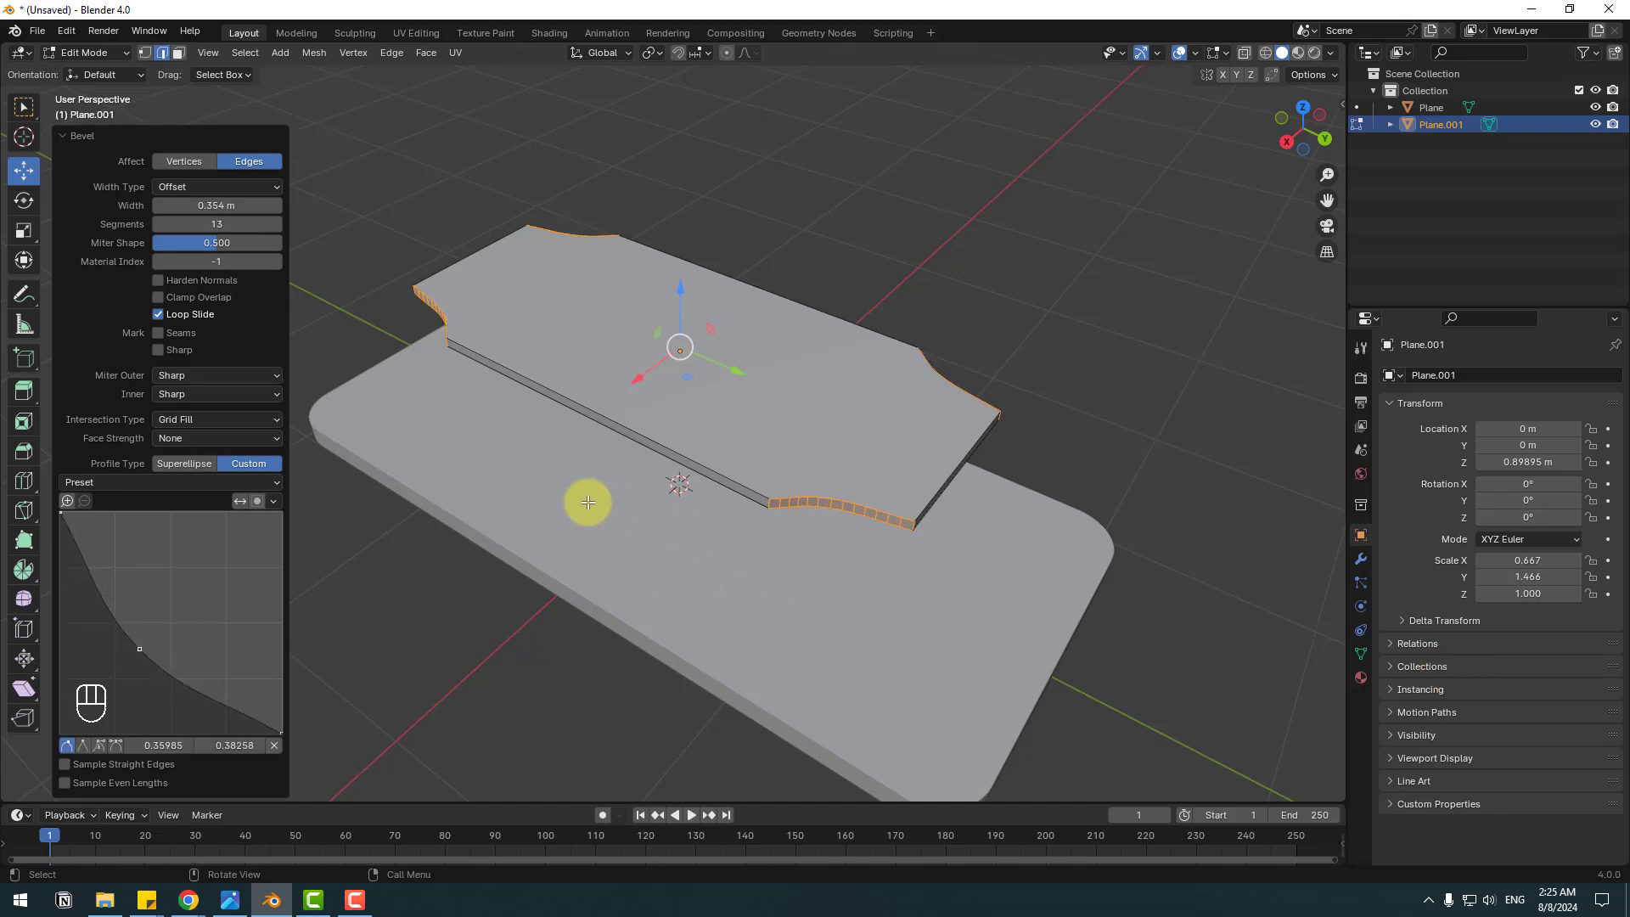
{"action": "middle_click_drag", "start_coordinate": [574, 527], "coordinate": [607, 590]}
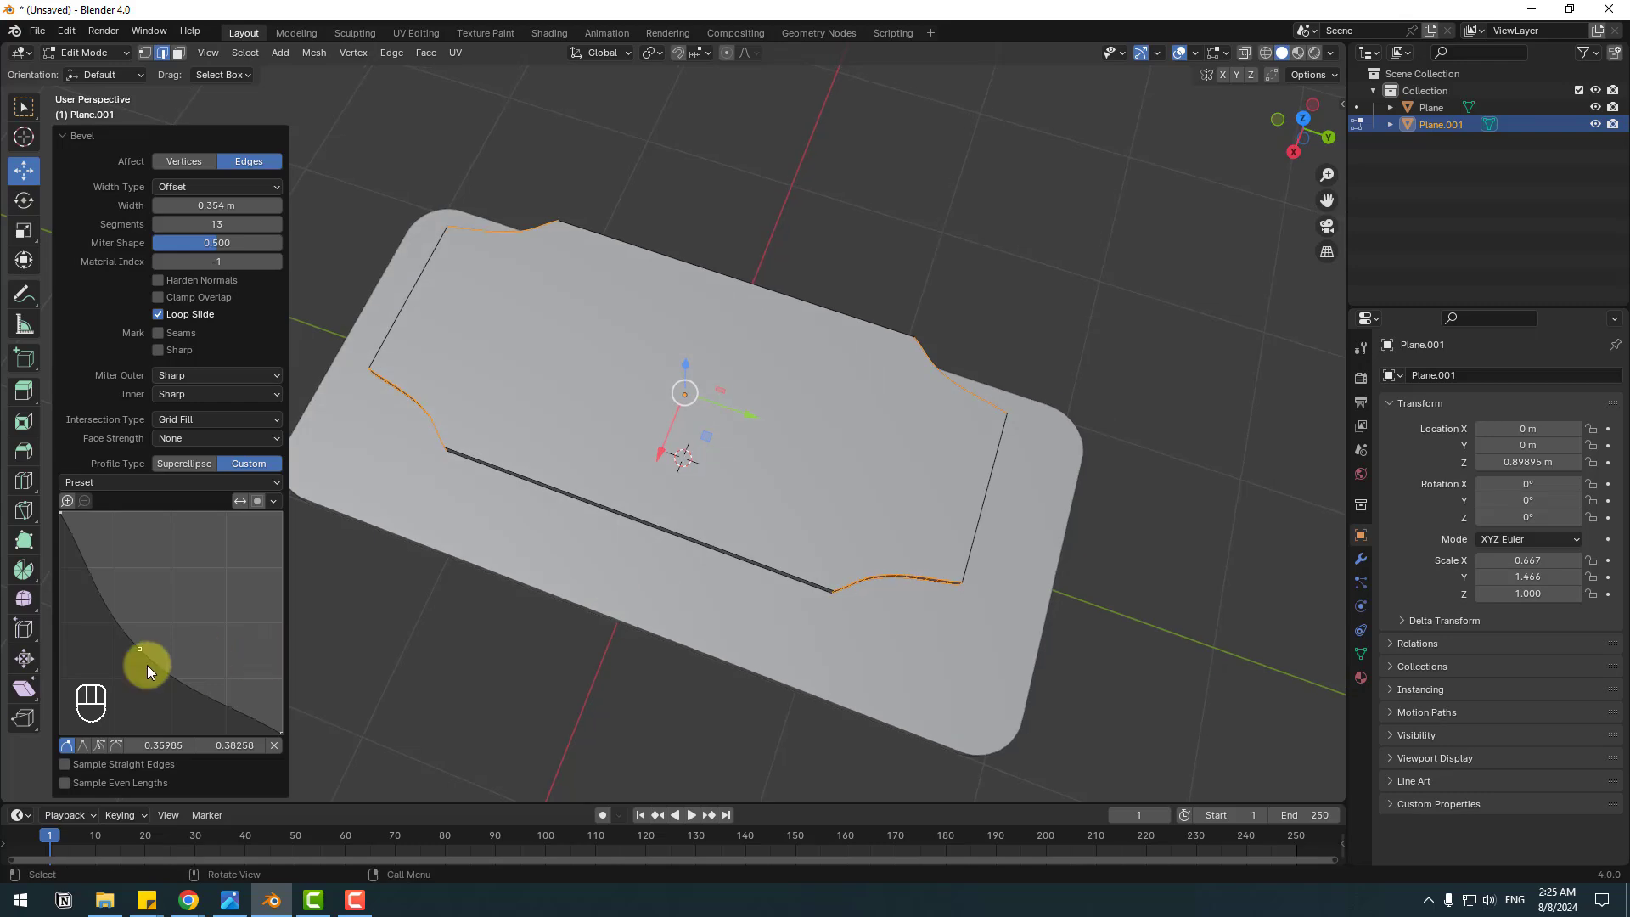
{"action": "left_click_drag", "start_coordinate": [139, 651], "coordinate": [137, 659]}
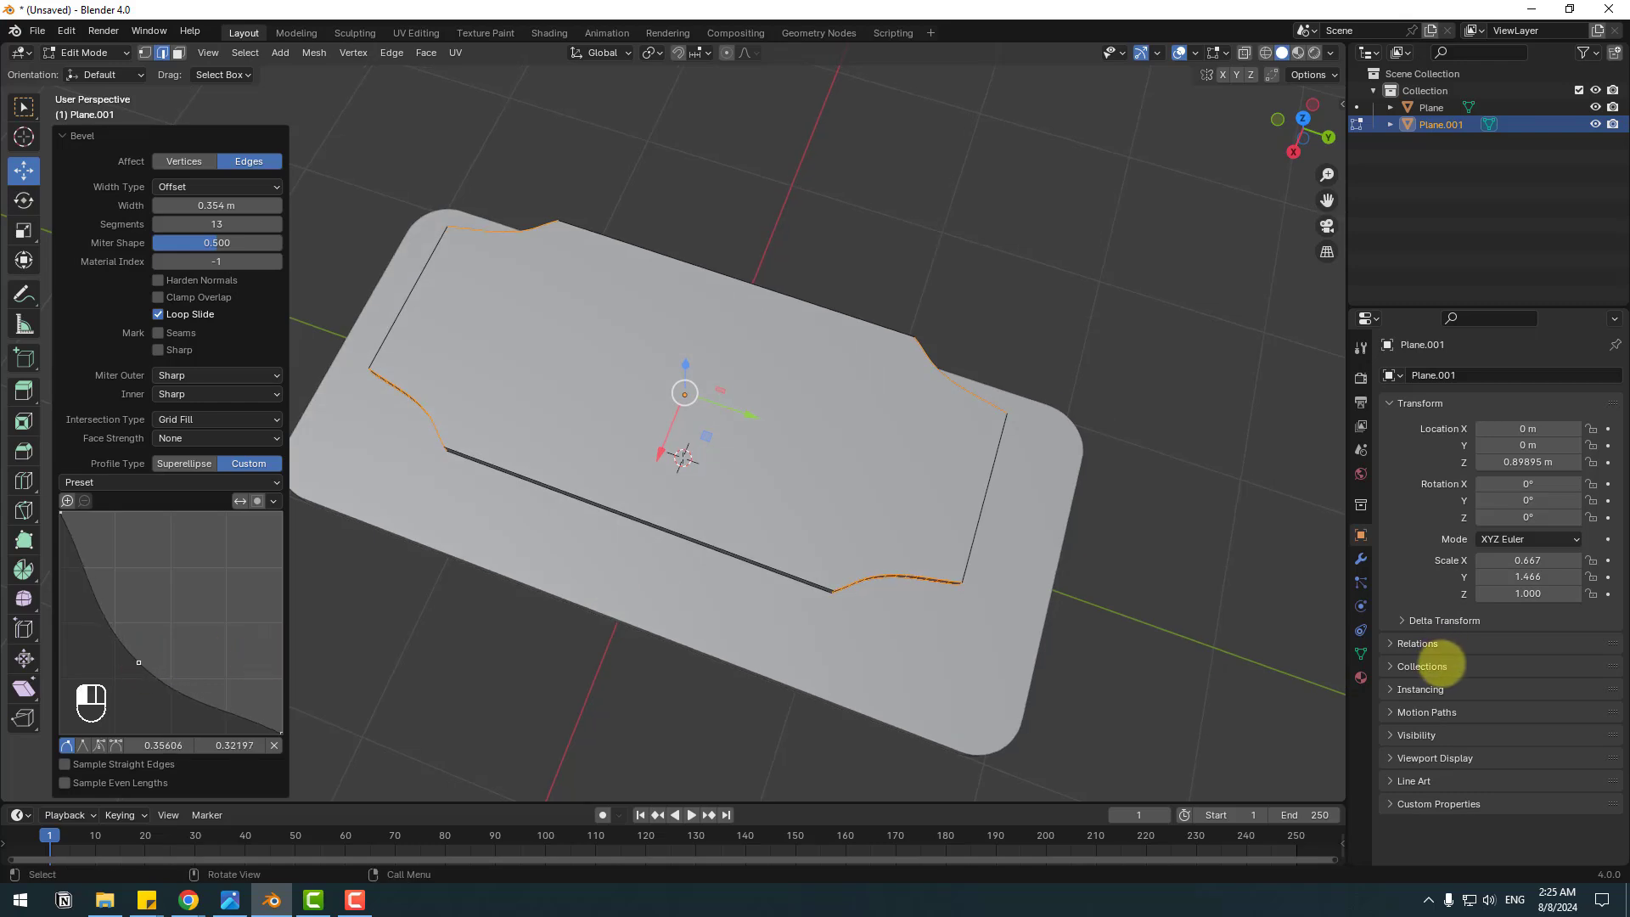
{"action": "middle_click_drag", "start_coordinate": [629, 567], "coordinate": [735, 475]}
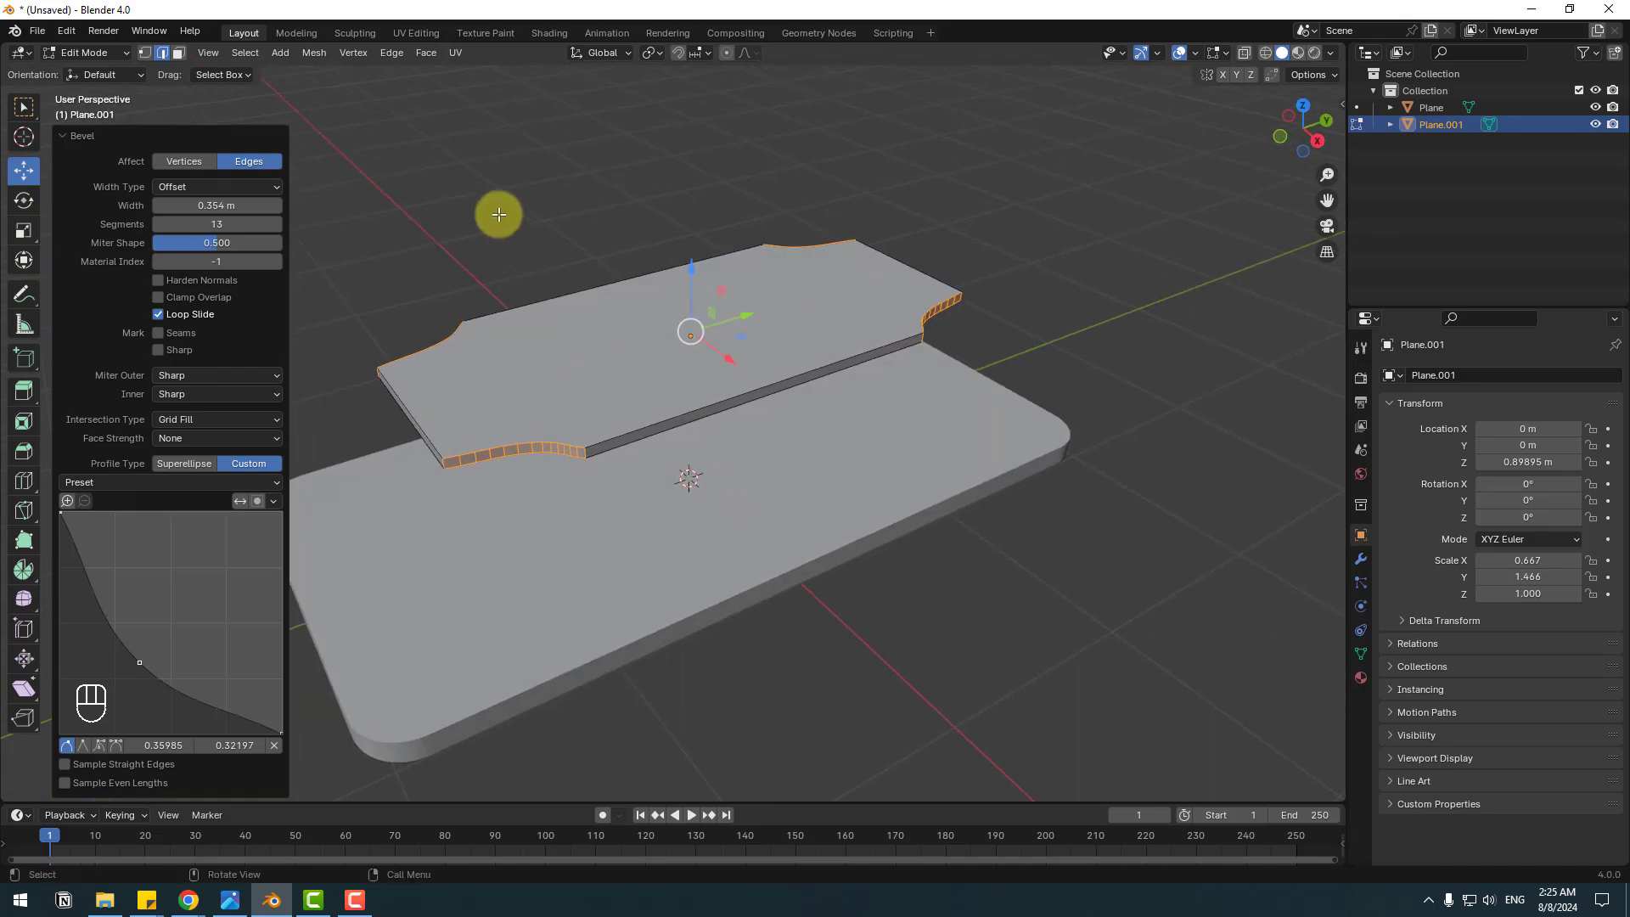
{"action": "key", "text": "Tab"}
{"action": "middle_click_drag", "start_coordinate": [625, 543], "coordinate": [585, 424]}
Bevel the four sharp vertical edges at the plate's short ends with 13 segments and a width of about 0.174 m
{"action": "key", "text": "Tab"}
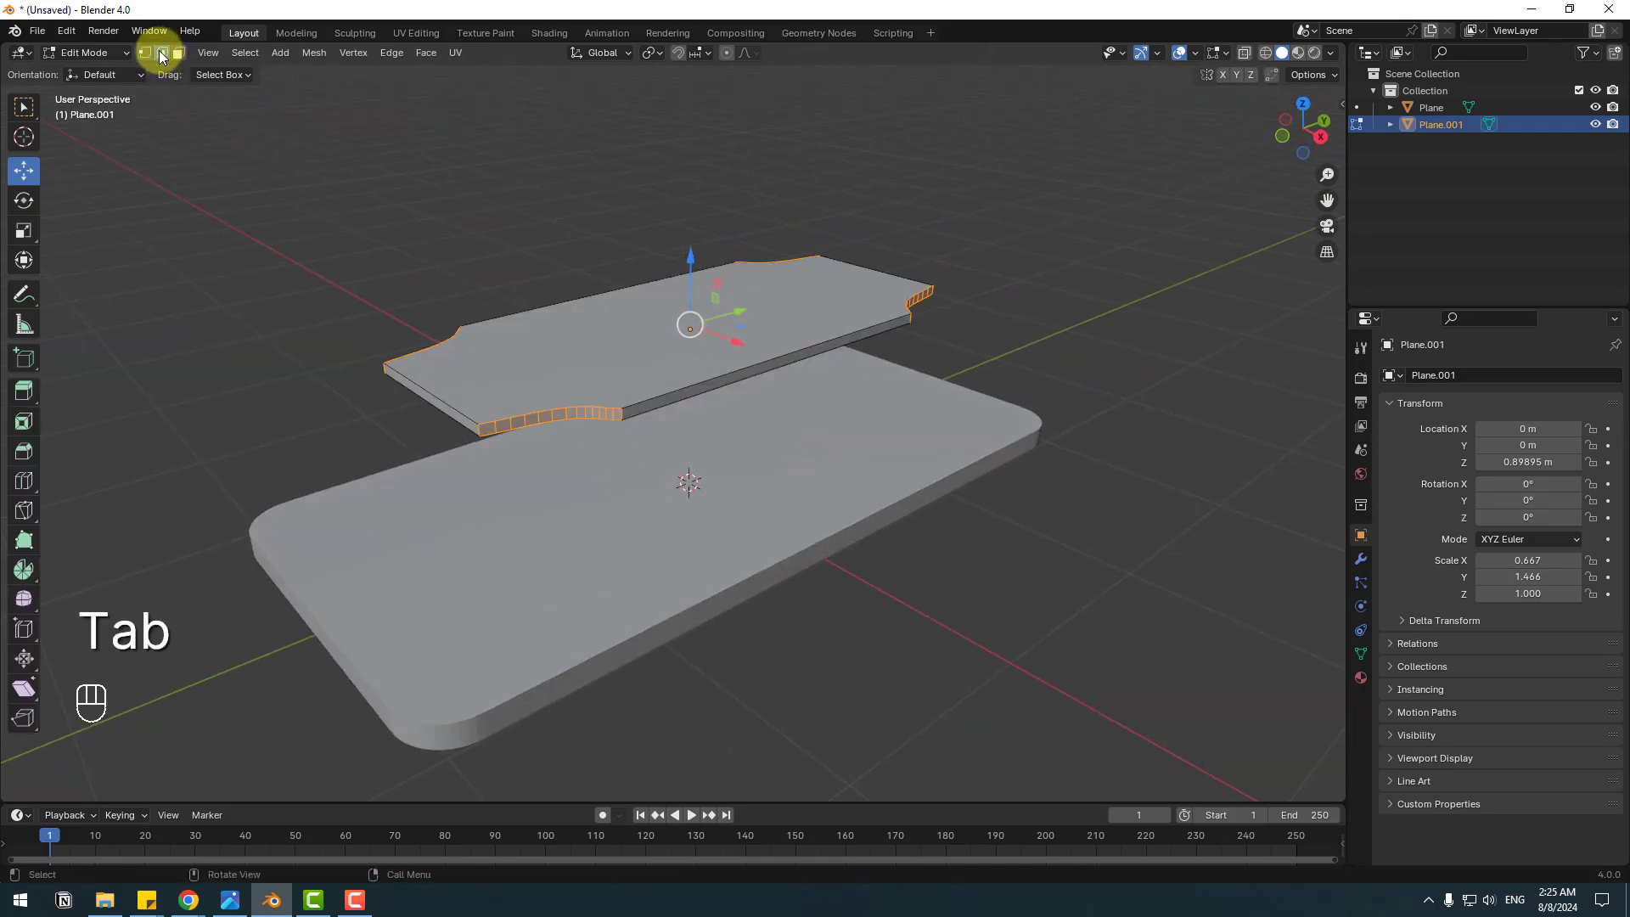
{"action": "left_click", "coordinate": [353, 269]}
{"action": "scroll", "coordinate": [605, 560], "scroll_direction": "up", "scroll_amount": 5}
{"action": "middle_click_drag", "start_coordinate": [564, 480], "coordinate": [677, 543]}
{"action": "middle_click_drag", "start_coordinate": [569, 491], "coordinate": [616, 405]}
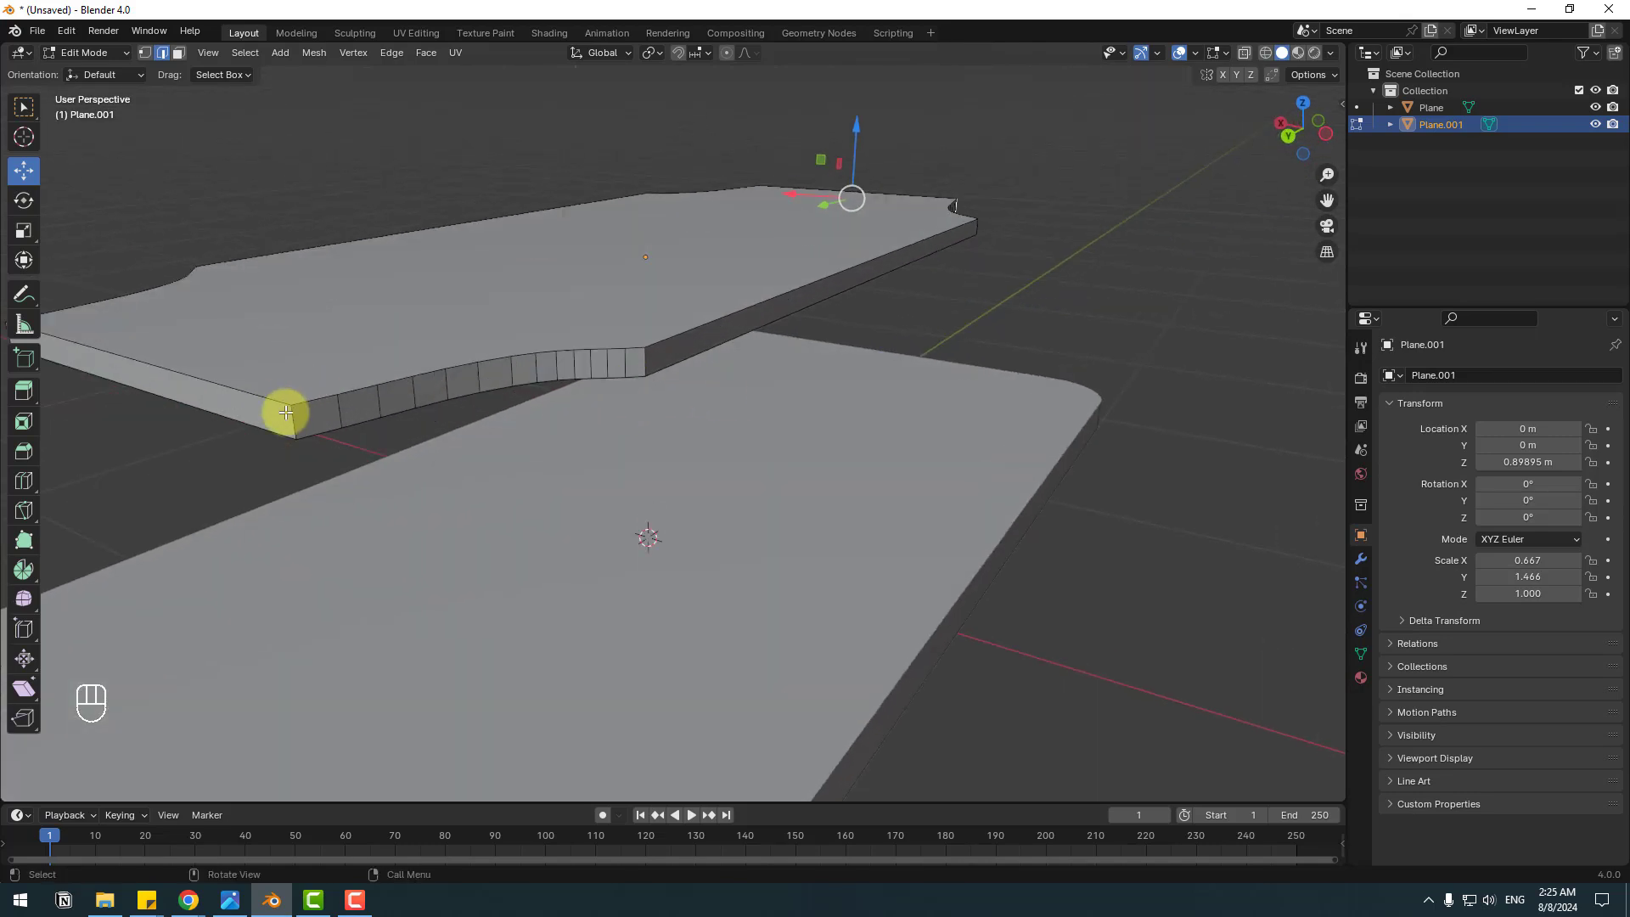
{"action": "left_click", "coordinate": [284, 425], "text": "shift"}
{"action": "middle_click_drag", "start_coordinate": [284, 425], "coordinate": [807, 484]}
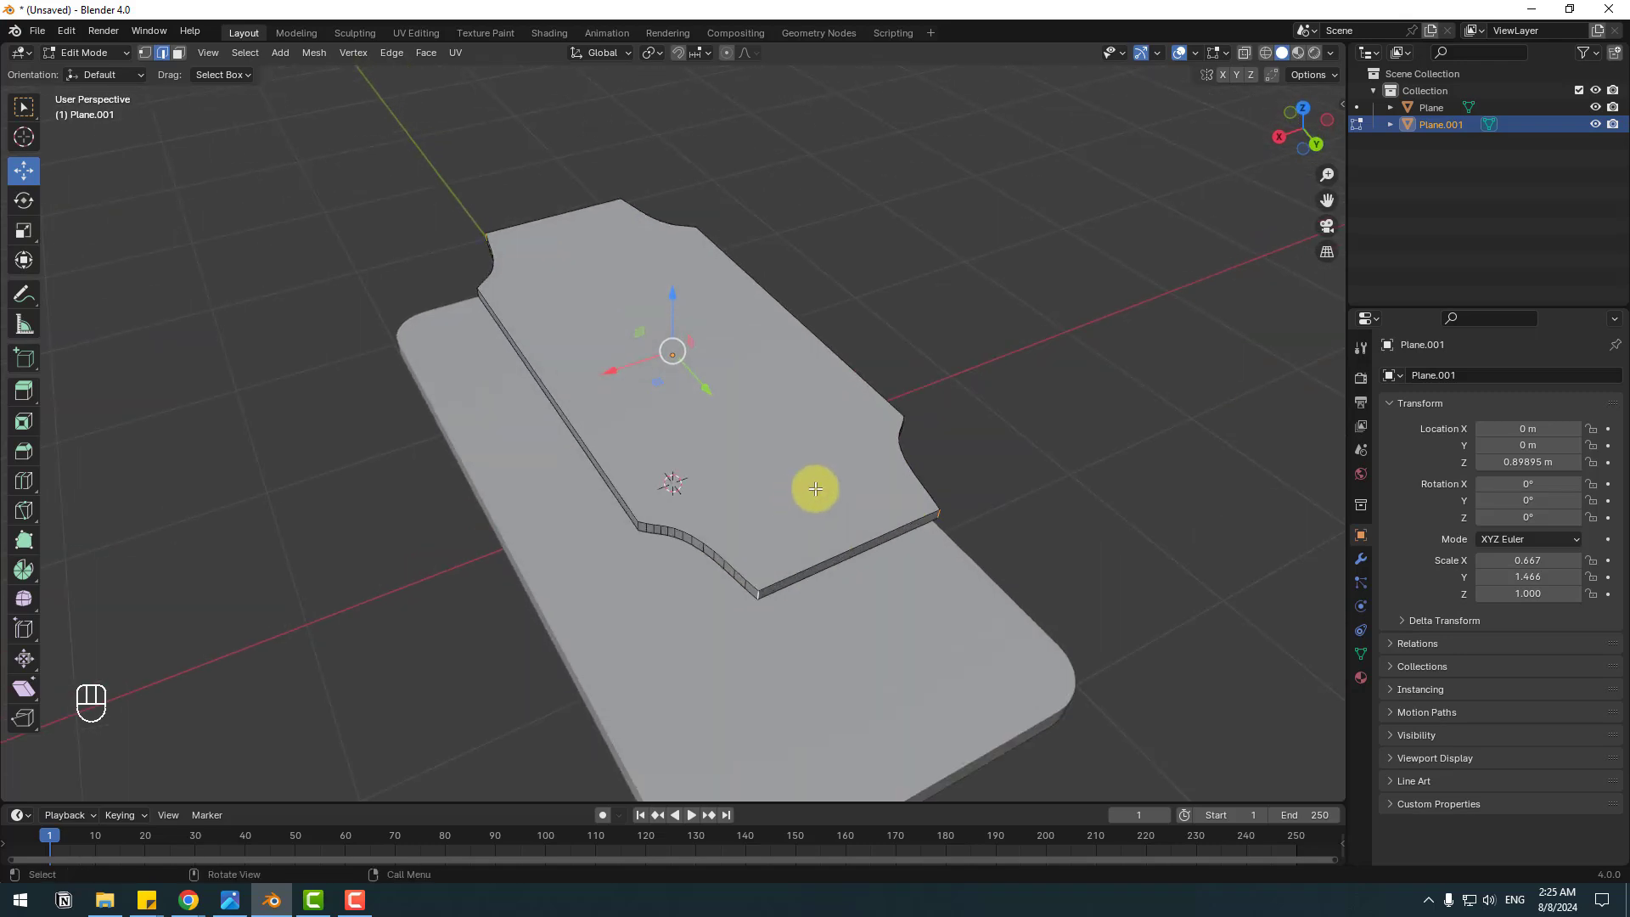
{"action": "key", "text": "ctrl+b"}
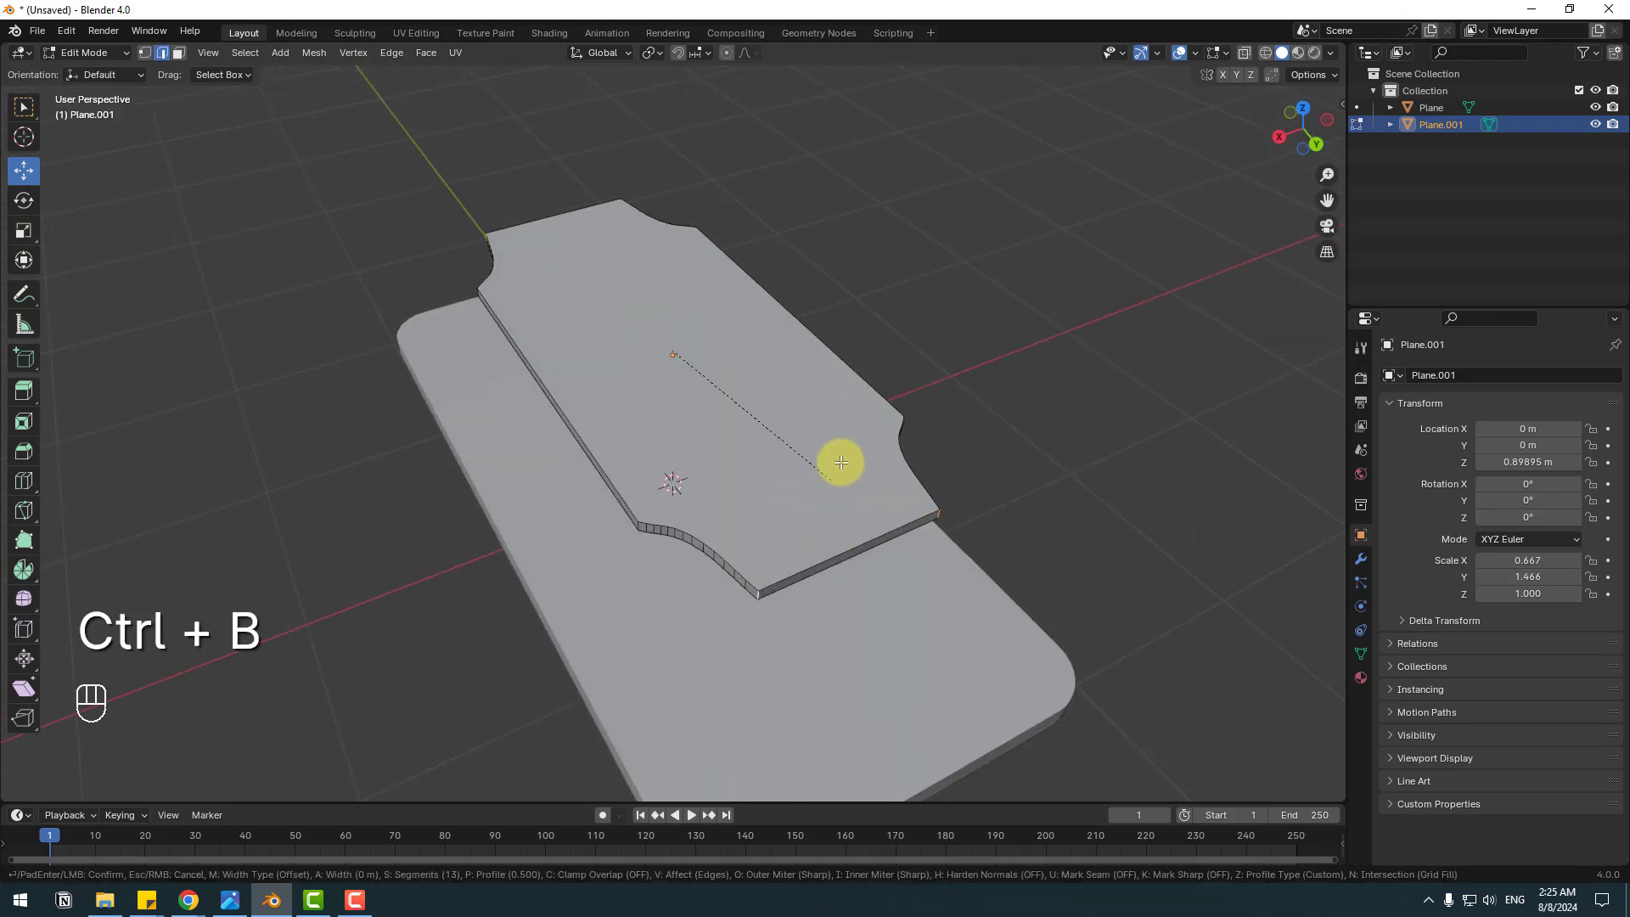
{"action": "left_click", "coordinate": [924, 410]}
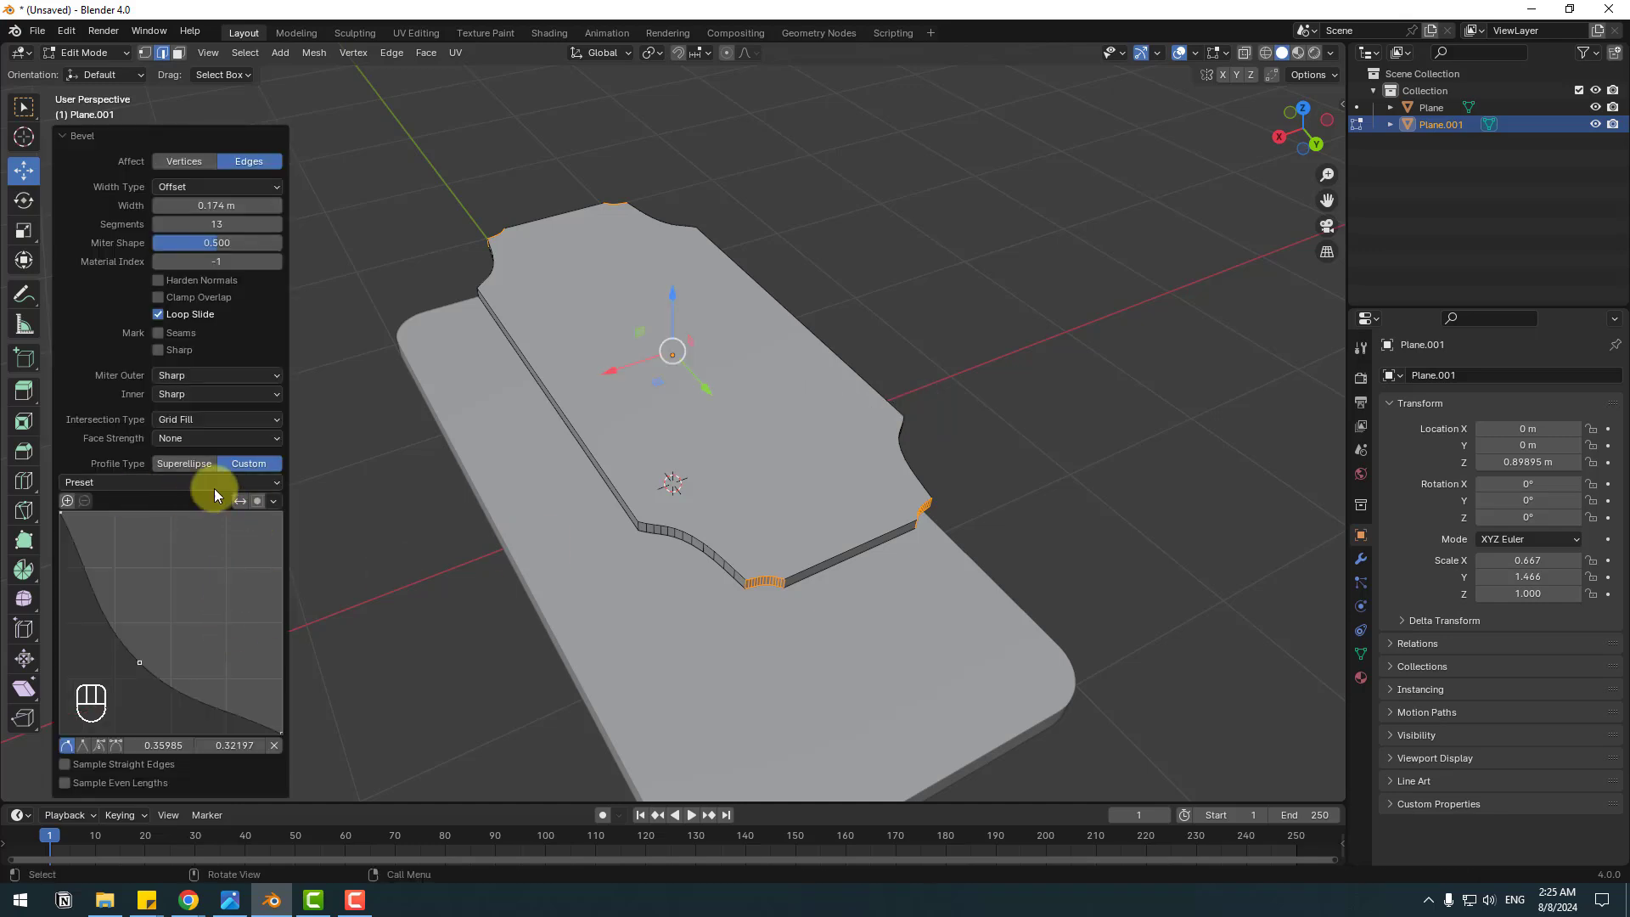
Switch the end-edge bevel to the Superellipse profile with shape 0.481 and width about 0.054 m, and return to Object Mode
{"action": "left_click", "coordinate": [190, 463]}
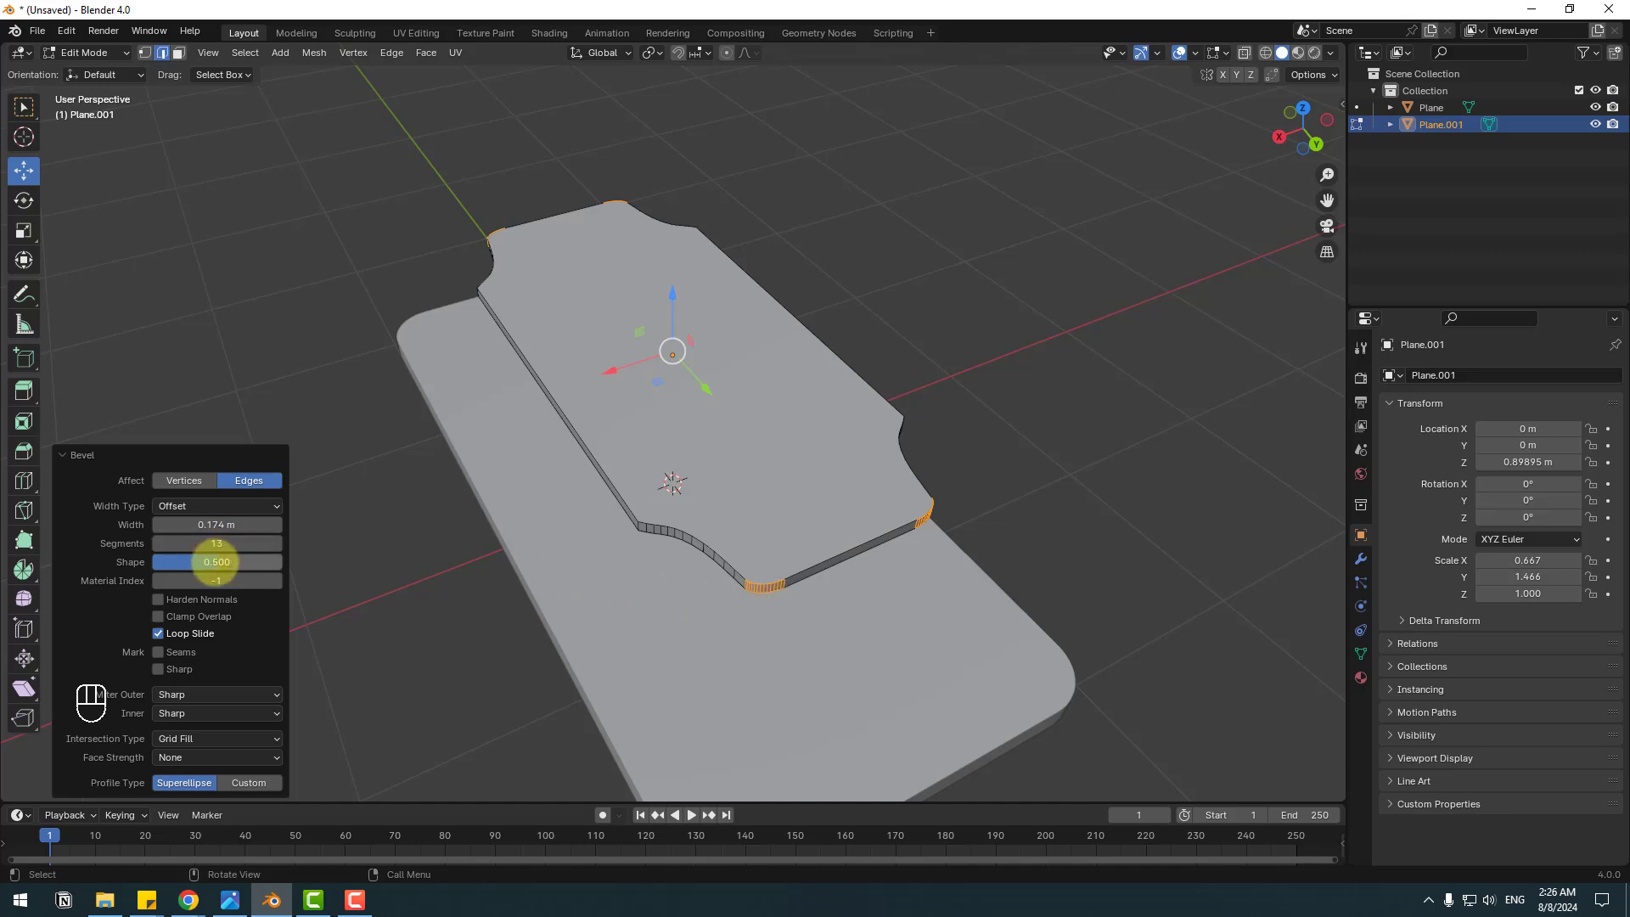
{"action": "left_click_drag", "start_coordinate": [218, 560], "coordinate": [183, 528]}
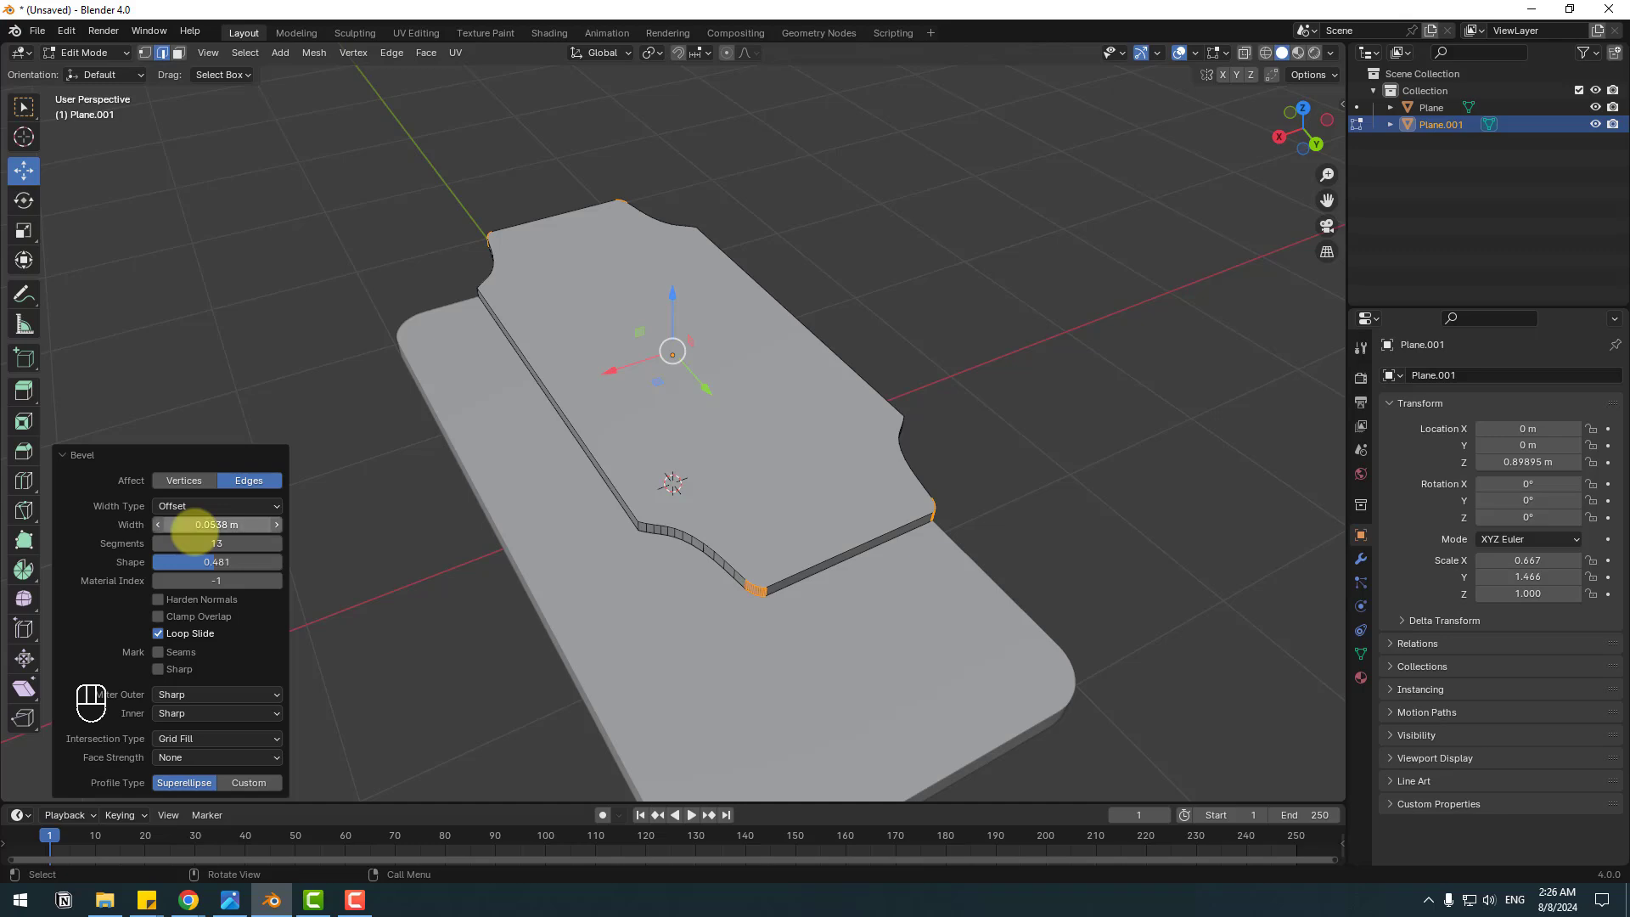
{"action": "key", "text": "Tab"}
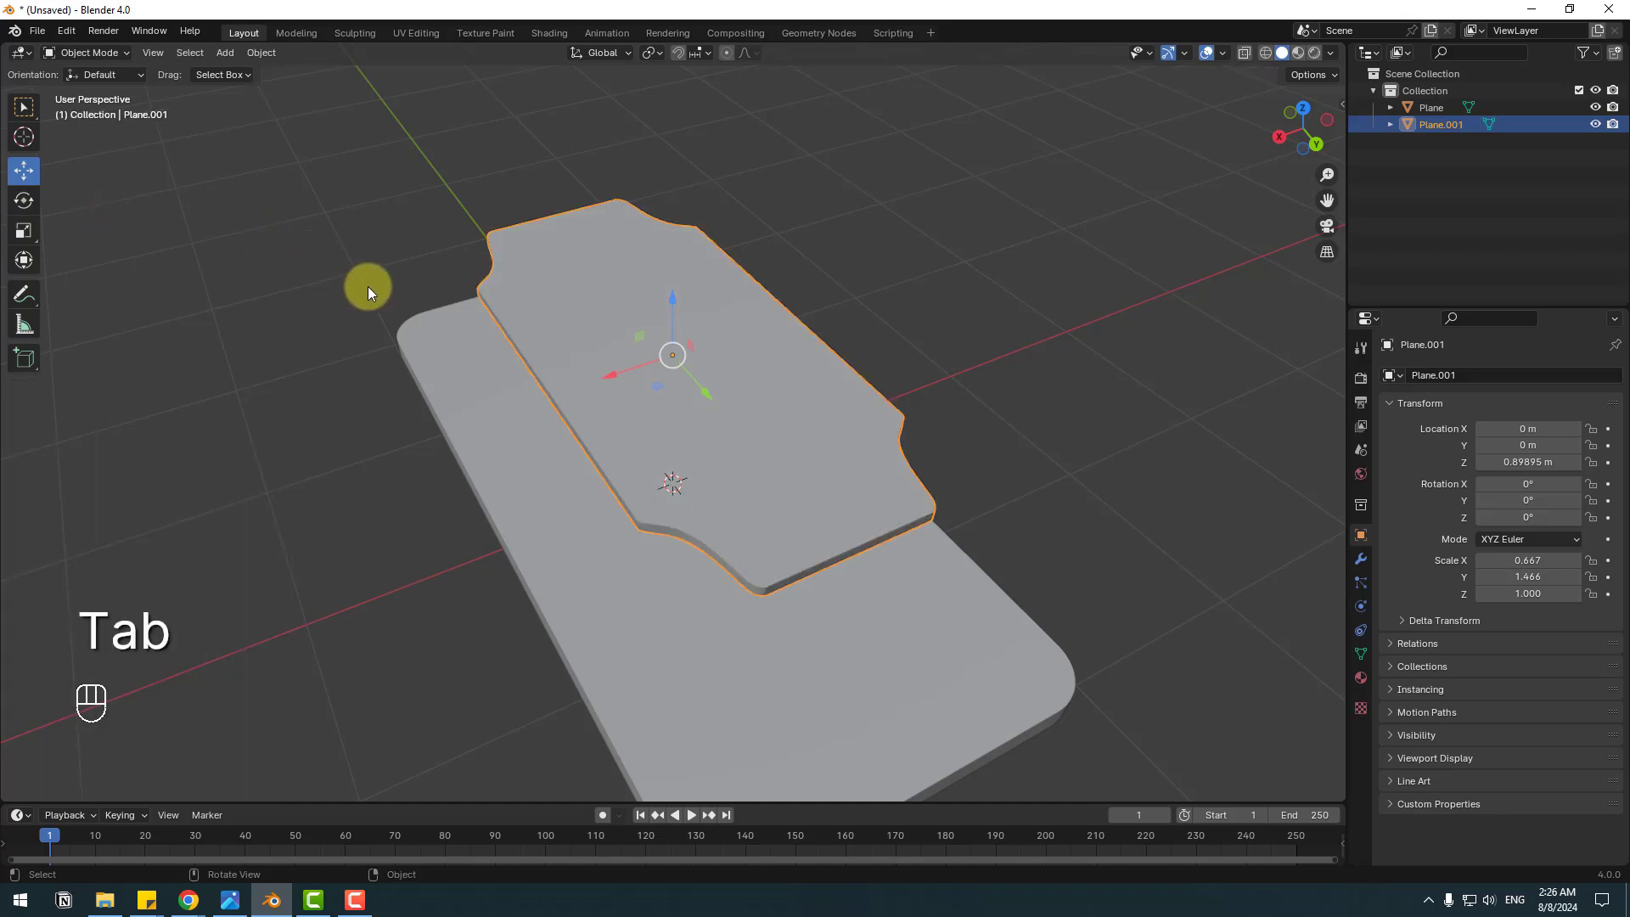
Lower the plate along Z by about 0.8 m so it sits on the slab
{"action": "middle_click_drag", "start_coordinate": [368, 287], "coordinate": [863, 225]}
{"action": "left_click", "coordinate": [862, 226]}
{"action": "left_click", "coordinate": [669, 307]}
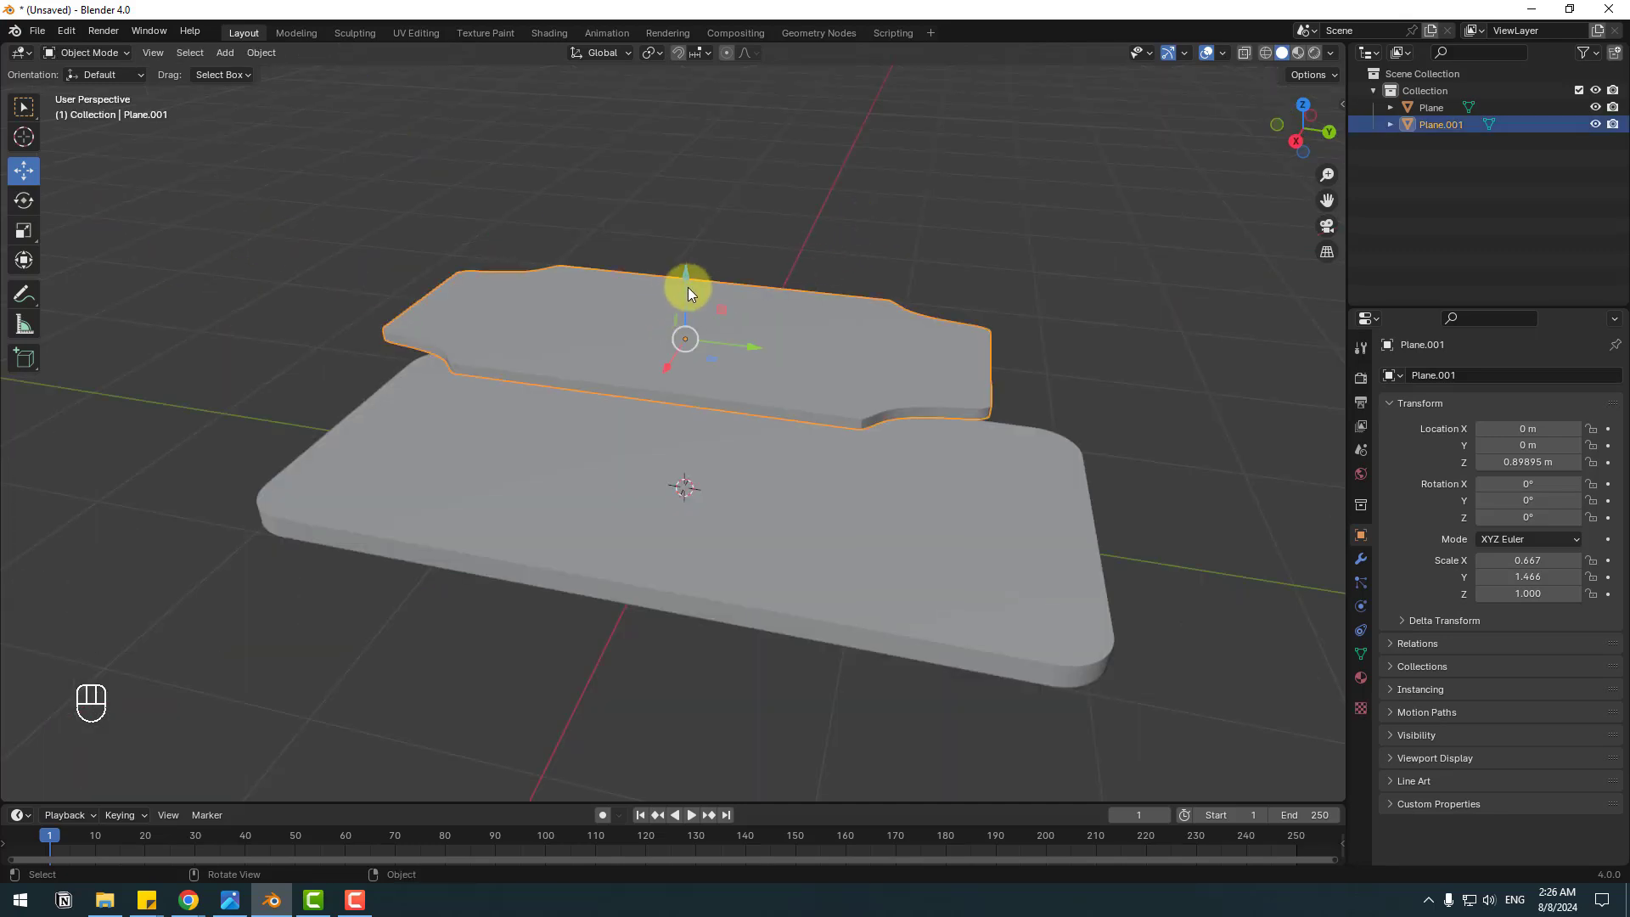
{"action": "left_click_drag", "start_coordinate": [686, 285], "coordinate": [677, 424]}
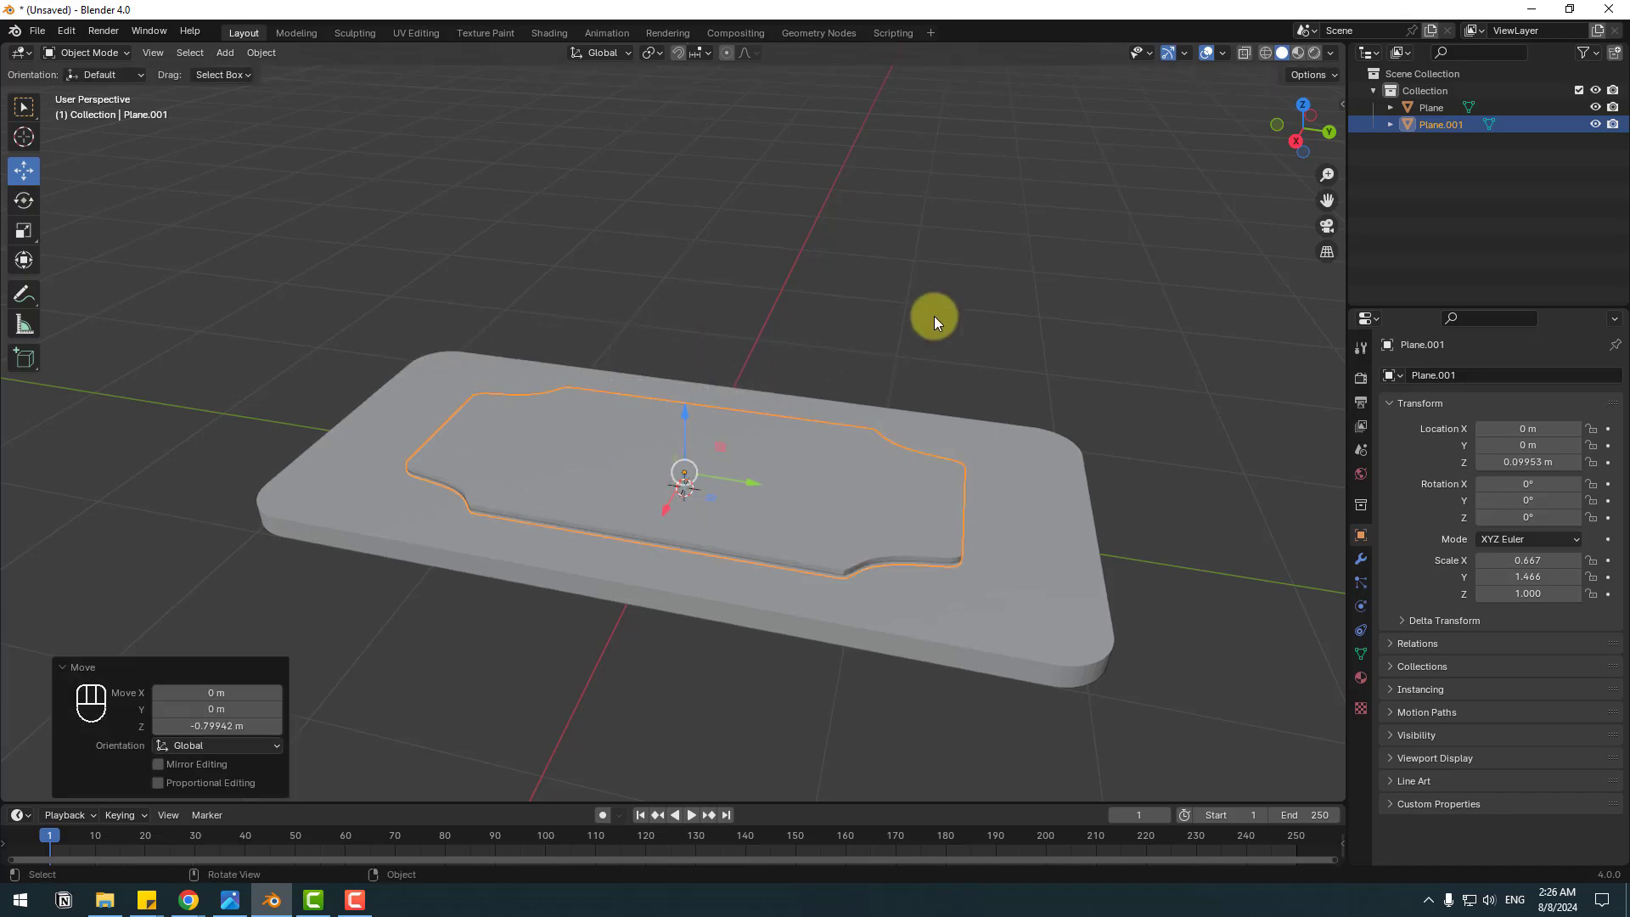
{"action": "left_click", "coordinate": [934, 316]}
{"action": "mouse_move", "coordinate": [584, 517]}
{"action": "middle_mouse_down"}
{"action": "mouse_move", "coordinate": [610, 634]}
{"action": "mouse_move", "coordinate": [651, 643]}
{"action": "mouse_move", "coordinate": [731, 546]}
{"action": "mouse_move", "coordinate": [993, 572]}
{"action": "middle_mouse_up"}
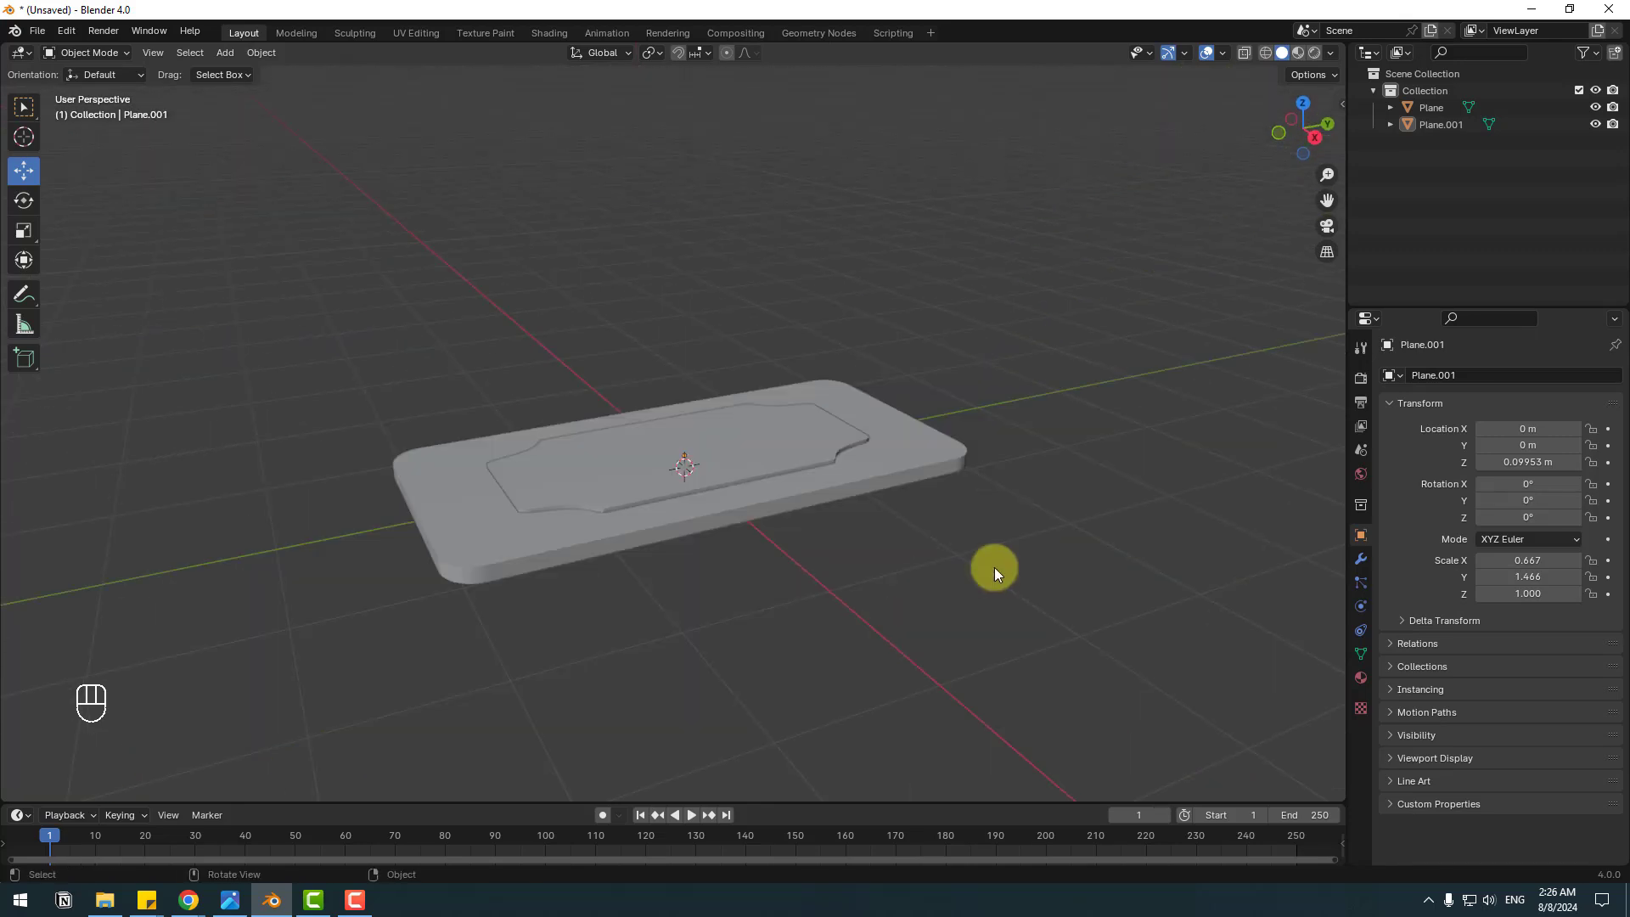
Show the scene in Material Preview and give the slab a new material with a green base color
{"action": "left_click", "coordinate": [1298, 53]}
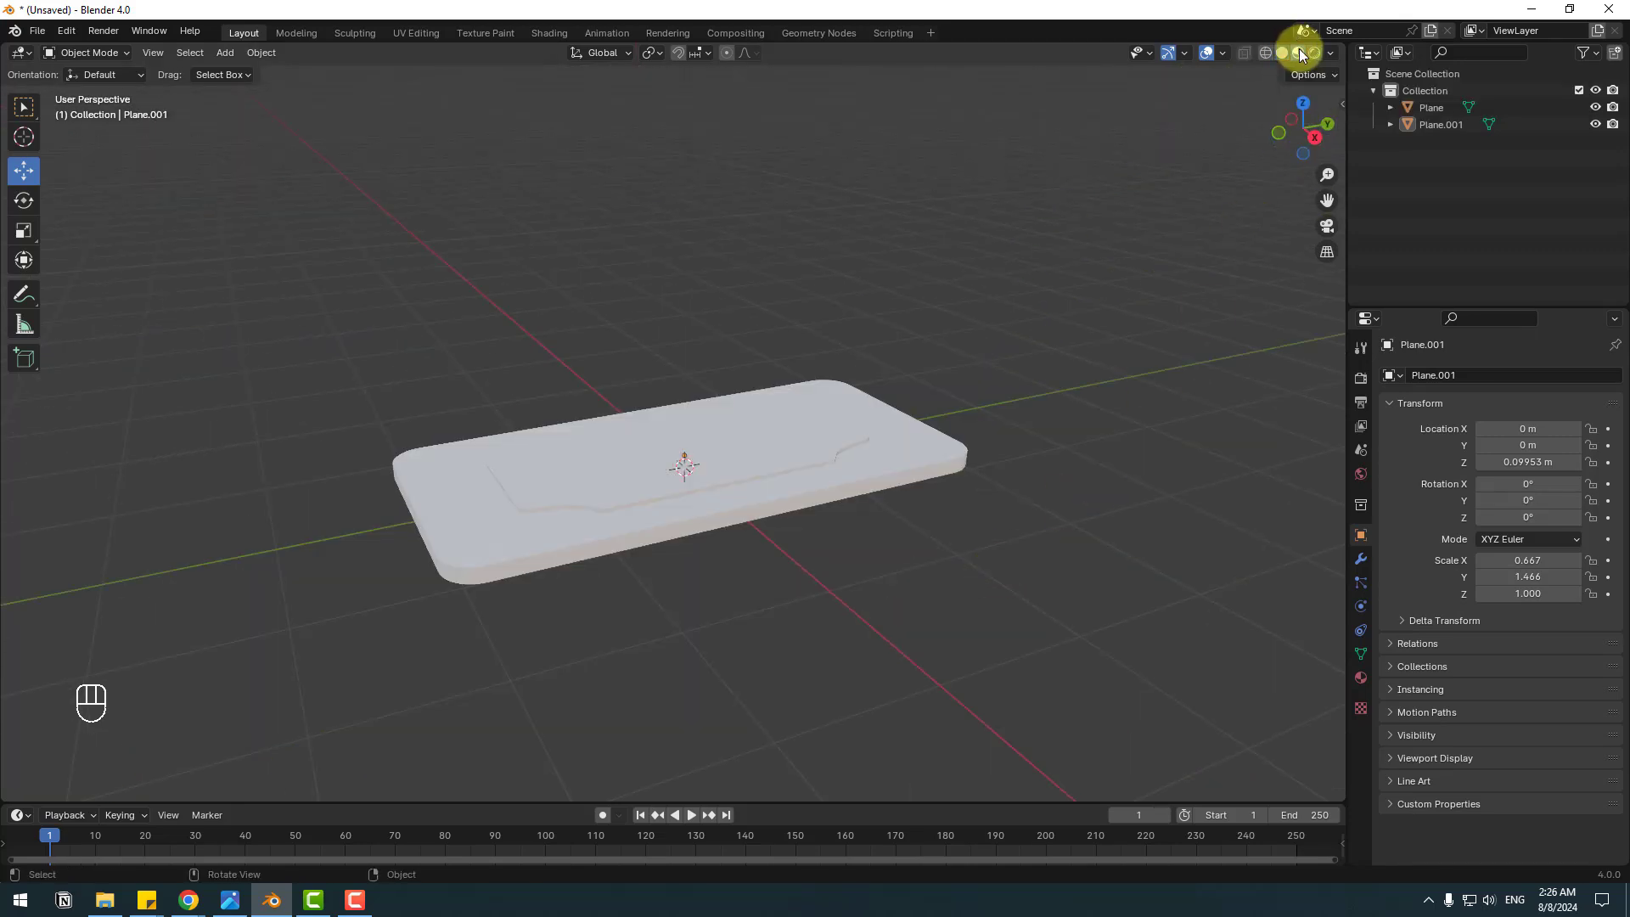
{"action": "left_click", "coordinate": [469, 513]}
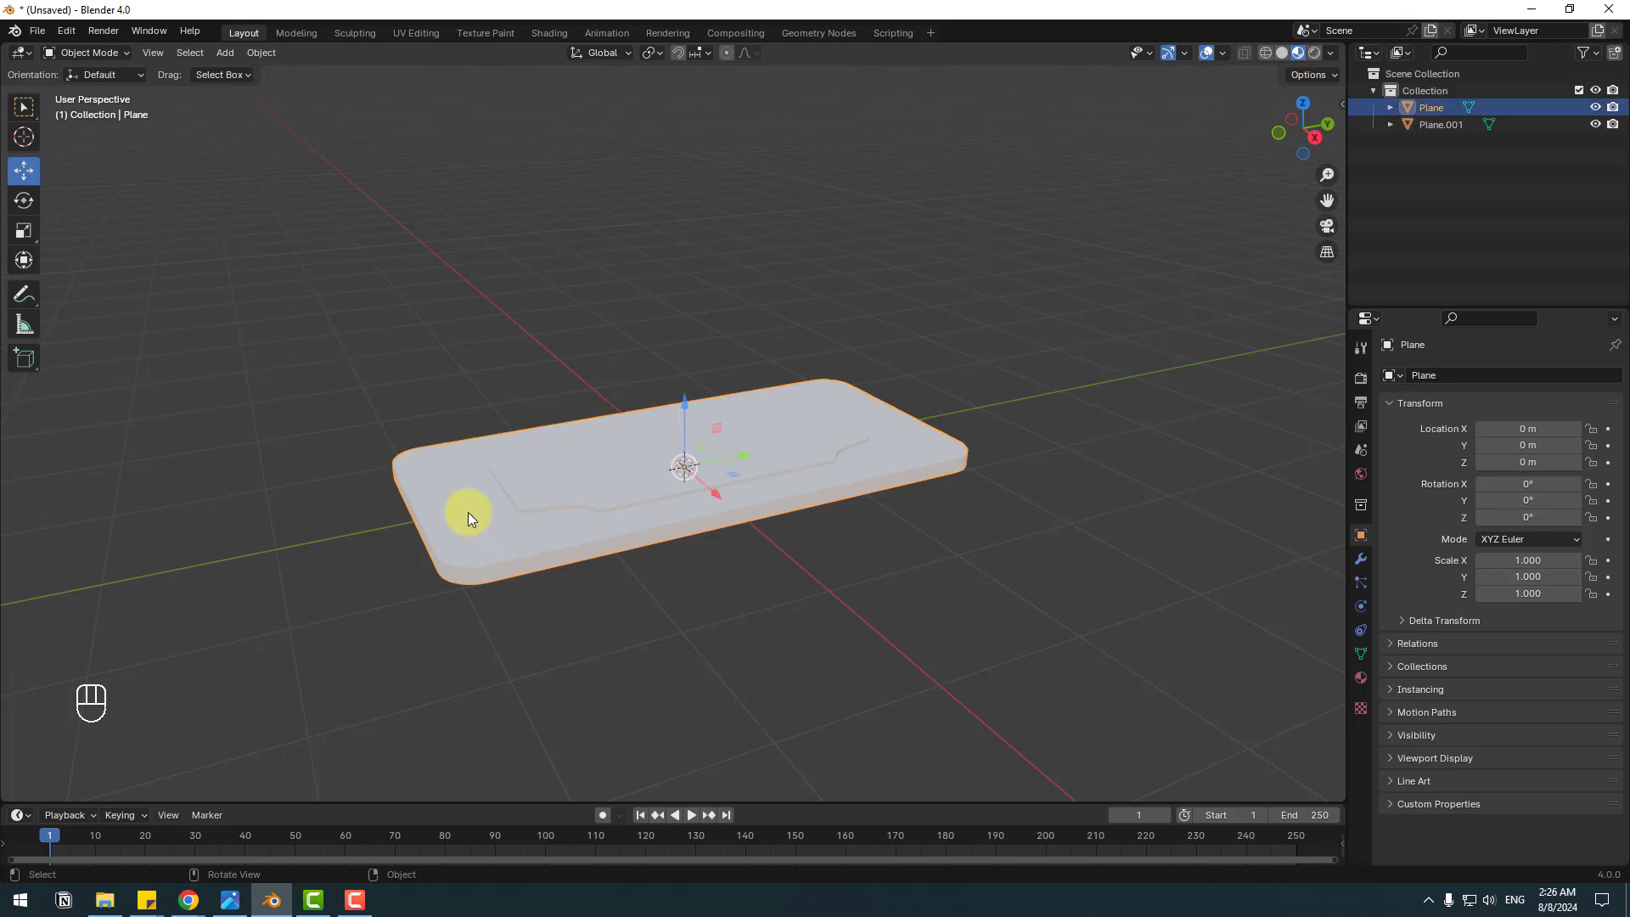
{"action": "left_click", "coordinate": [1360, 677]}
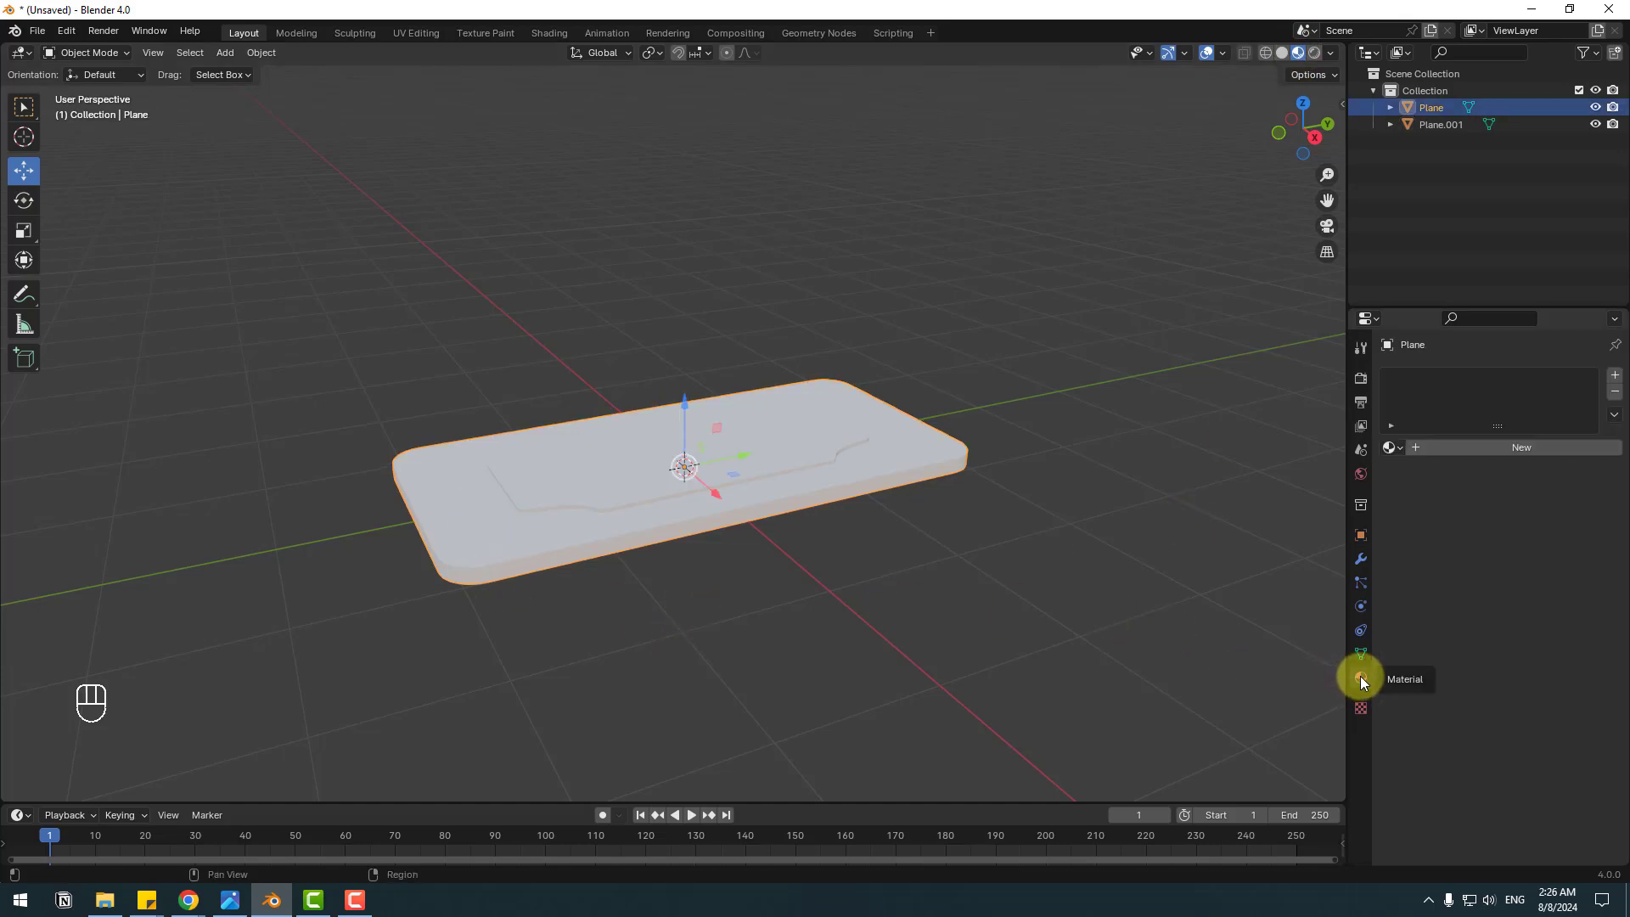
{"action": "left_click", "coordinate": [1532, 448]}
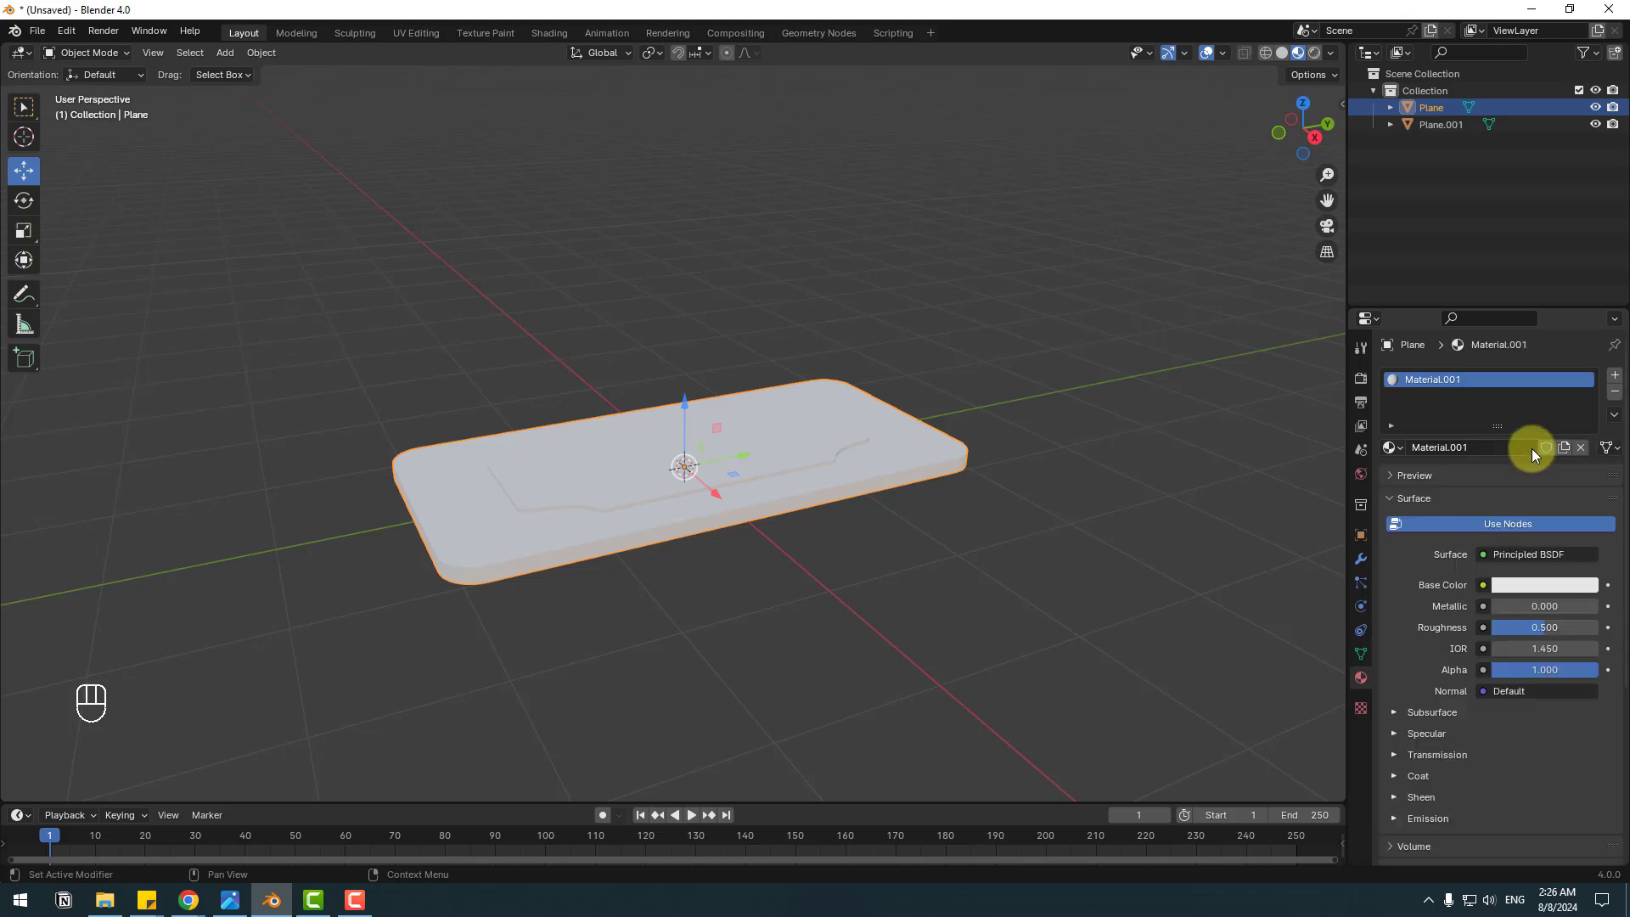
{"action": "left_click", "coordinate": [1510, 586]}
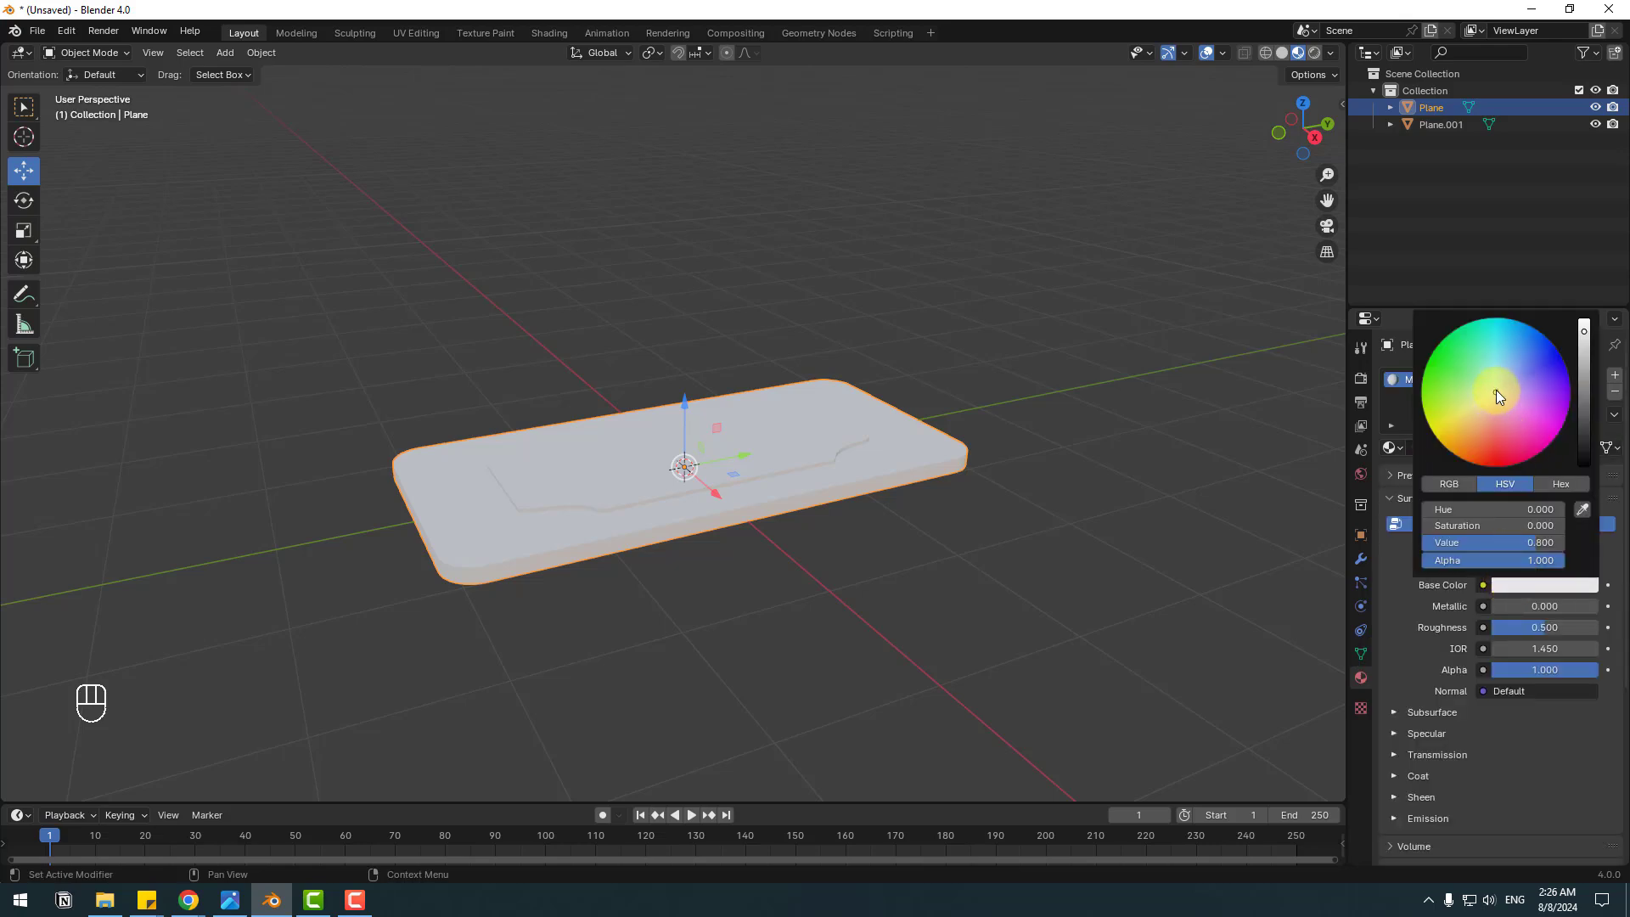
{"action": "left_click", "coordinate": [1442, 367]}
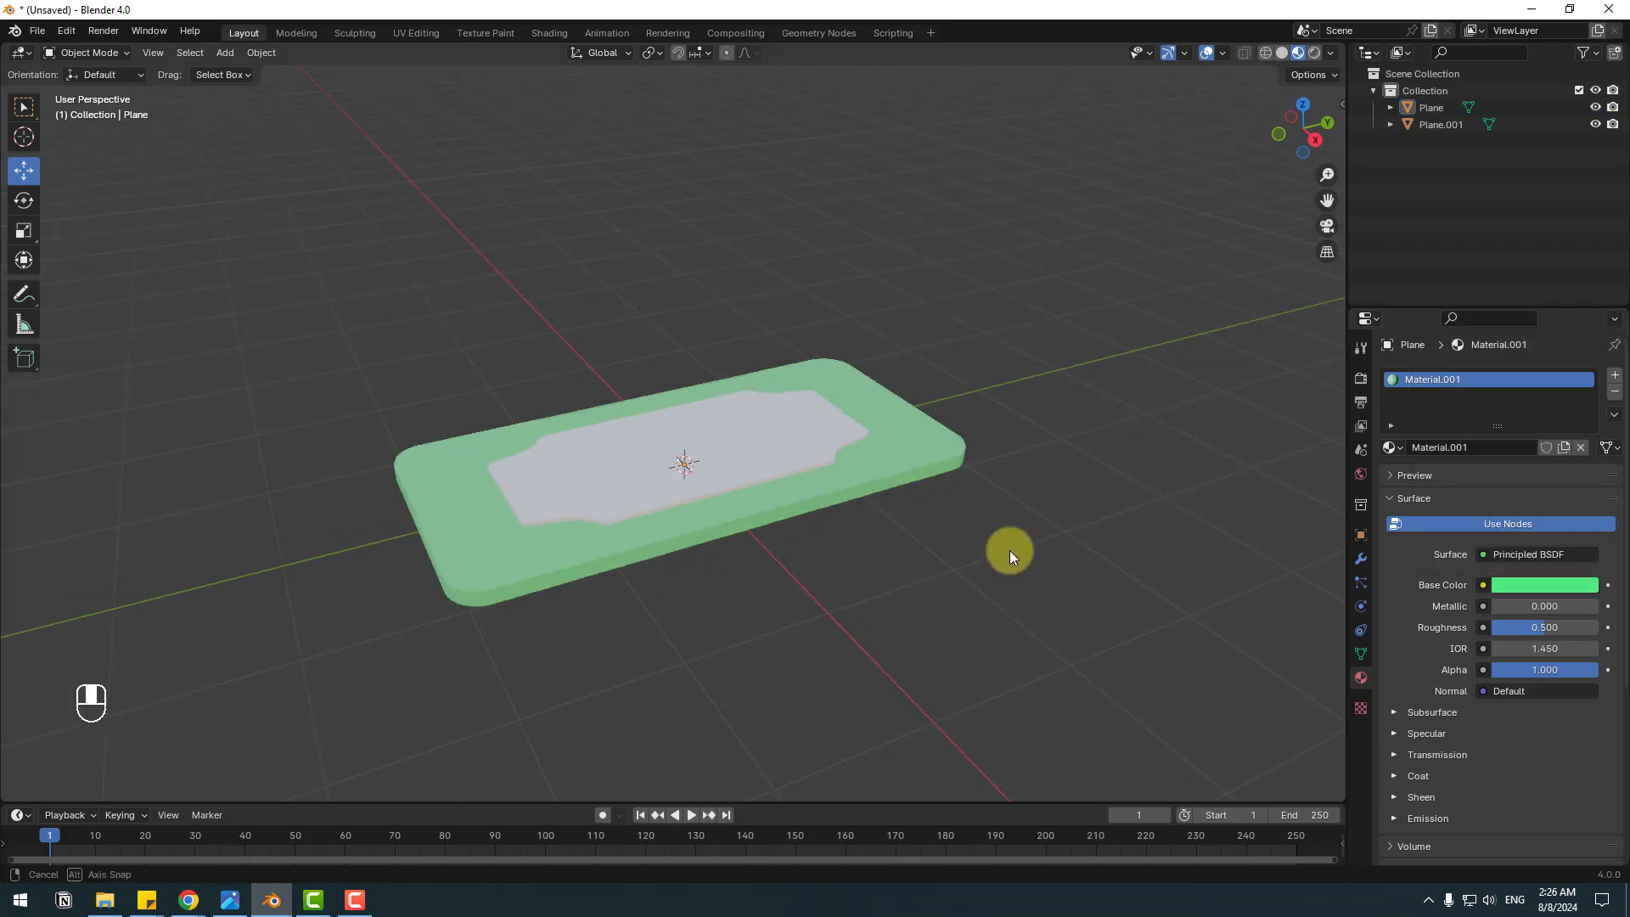
Give the notched plate its own new material with a light green base color
{"action": "left_click", "coordinate": [793, 420]}
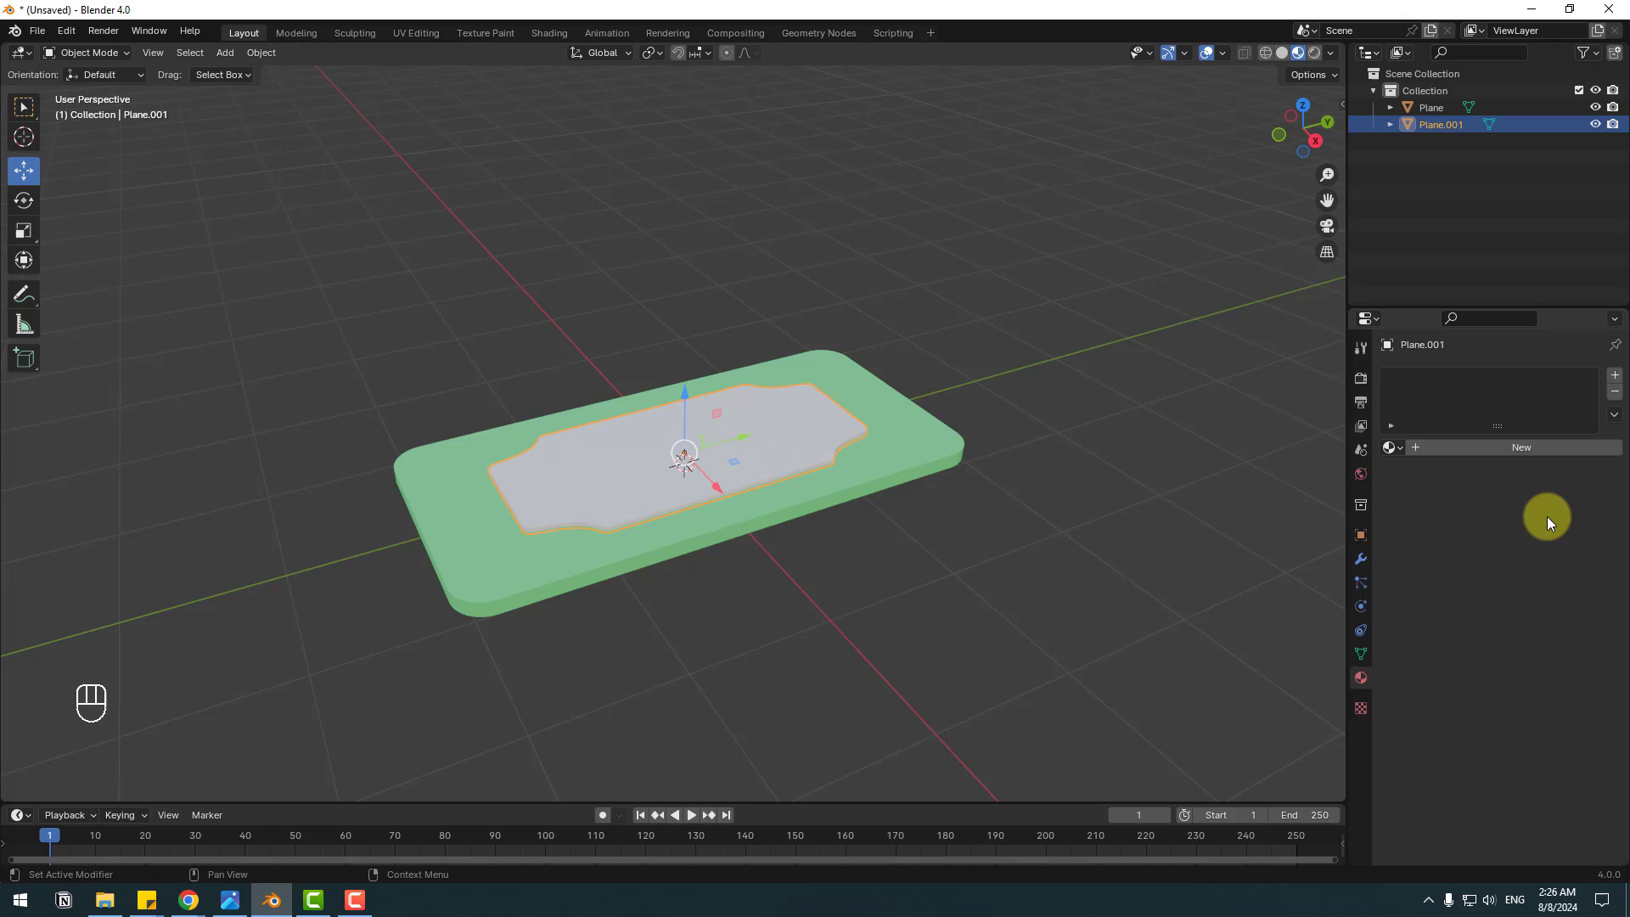
{"action": "left_click", "coordinate": [1522, 446]}
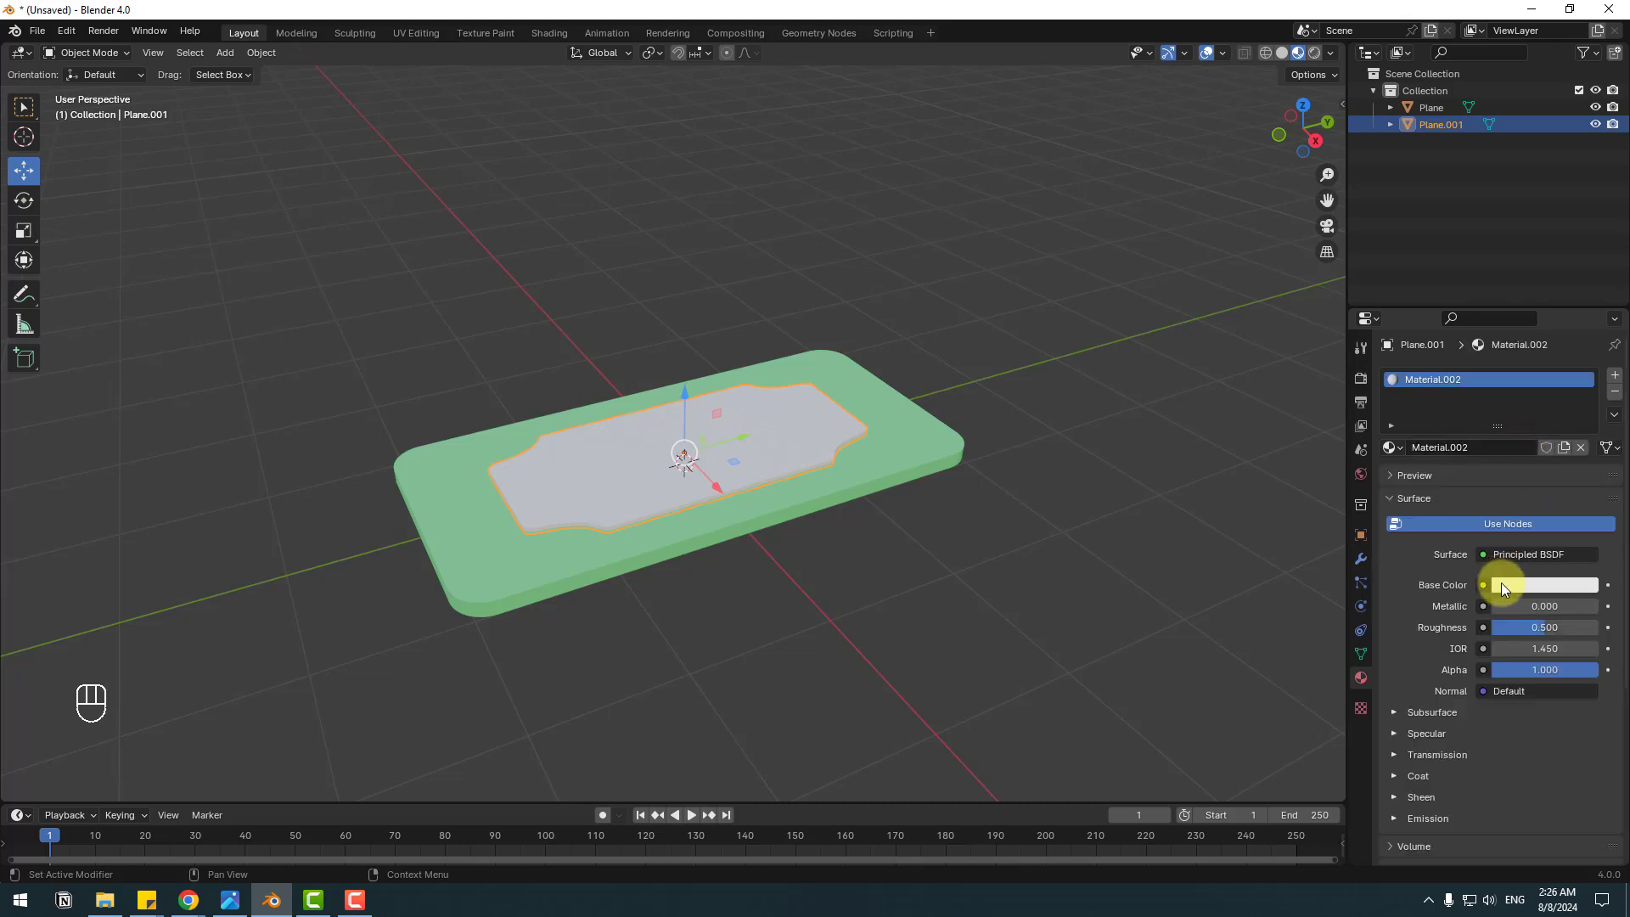
{"action": "left_click", "coordinate": [1498, 584]}
{"action": "left_click", "coordinate": [1460, 377]}
{"action": "left_click_drag", "start_coordinate": [1460, 376], "coordinate": [1447, 359]}
{"action": "middle_click_drag", "start_coordinate": [594, 624], "coordinate": [674, 626]}
{"action": "left_click", "coordinate": [674, 626]}
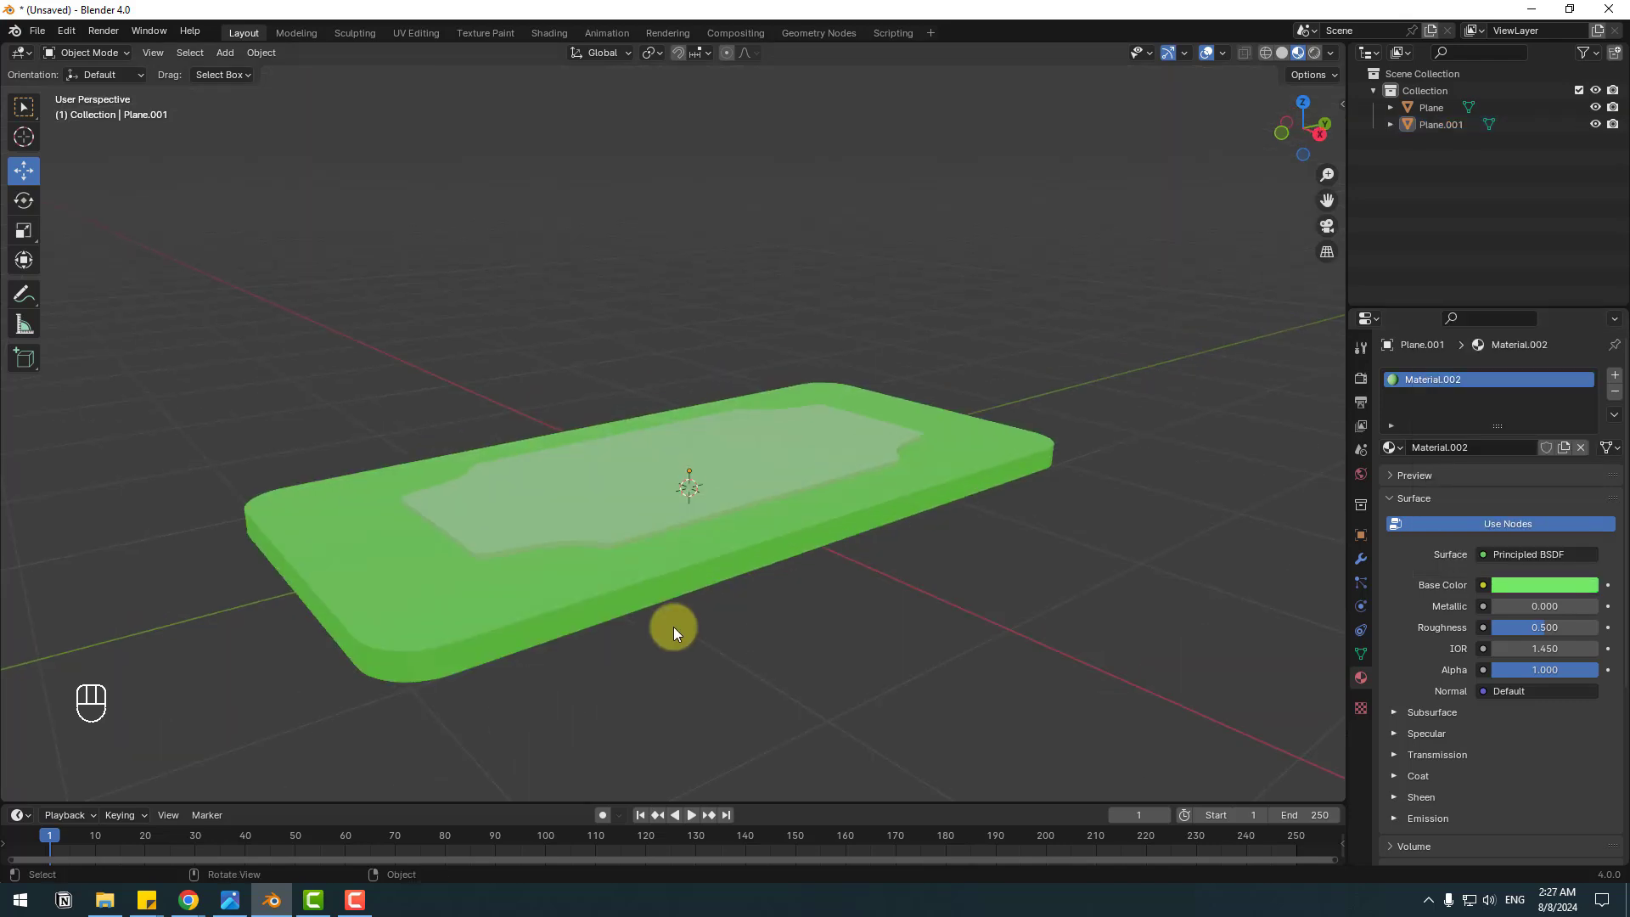
Flatten the slab by scaling it to about 0.533 along Z, and apply the scale
{"action": "left_click", "coordinate": [419, 575]}
{"action": "middle_click_drag", "start_coordinate": [721, 539], "coordinate": [654, 565]}
{"action": "left_click", "coordinate": [26, 247]}
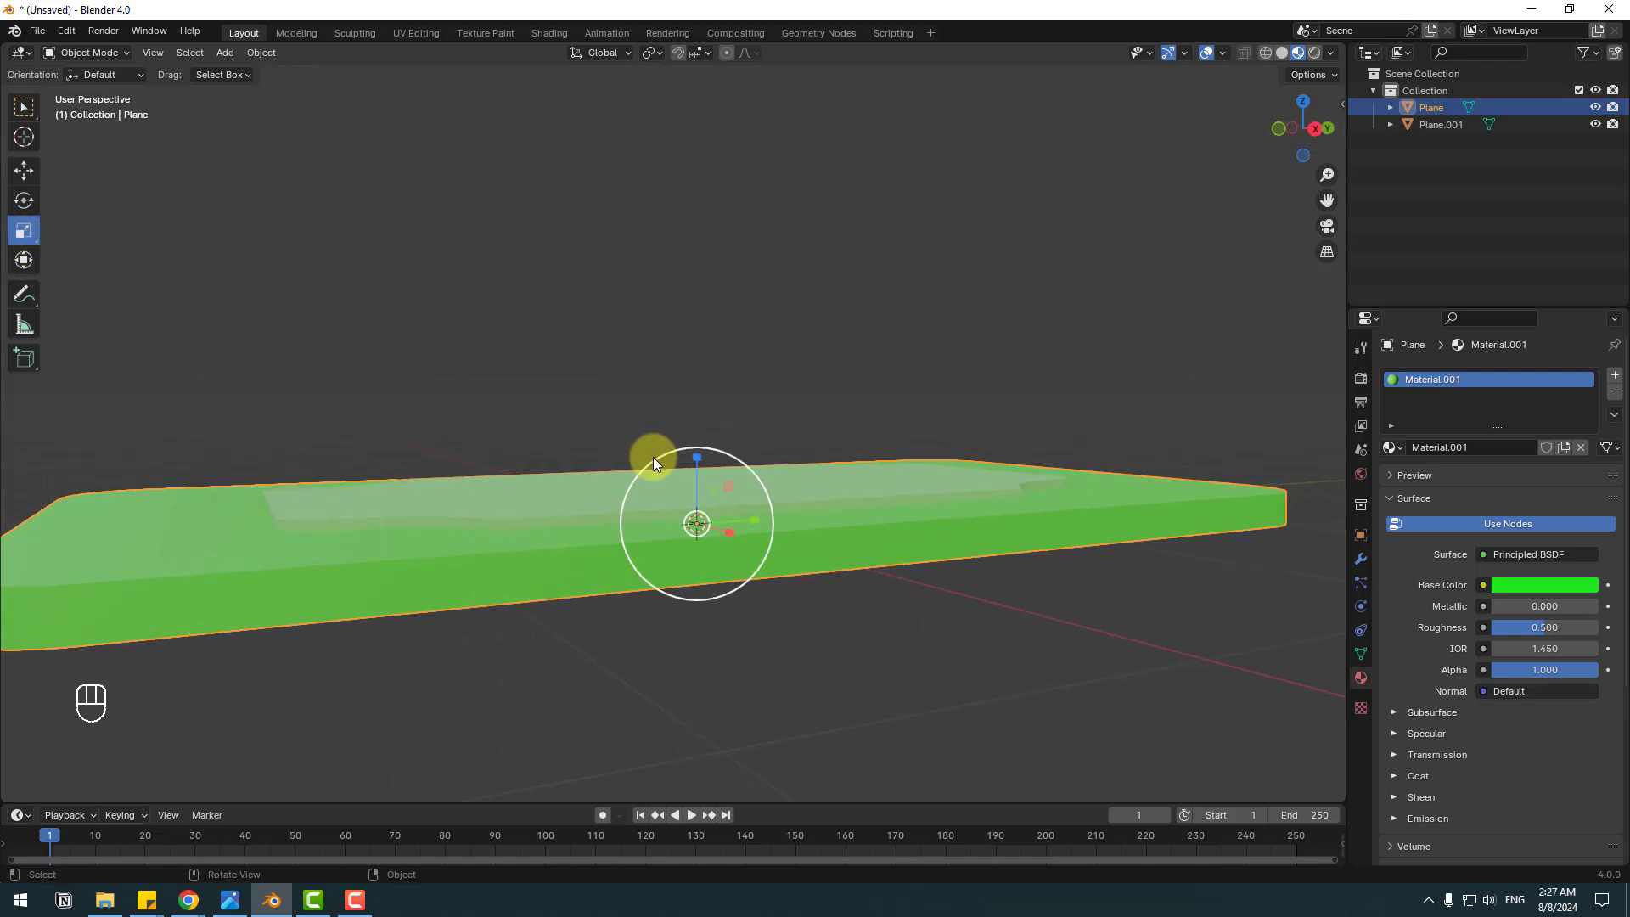
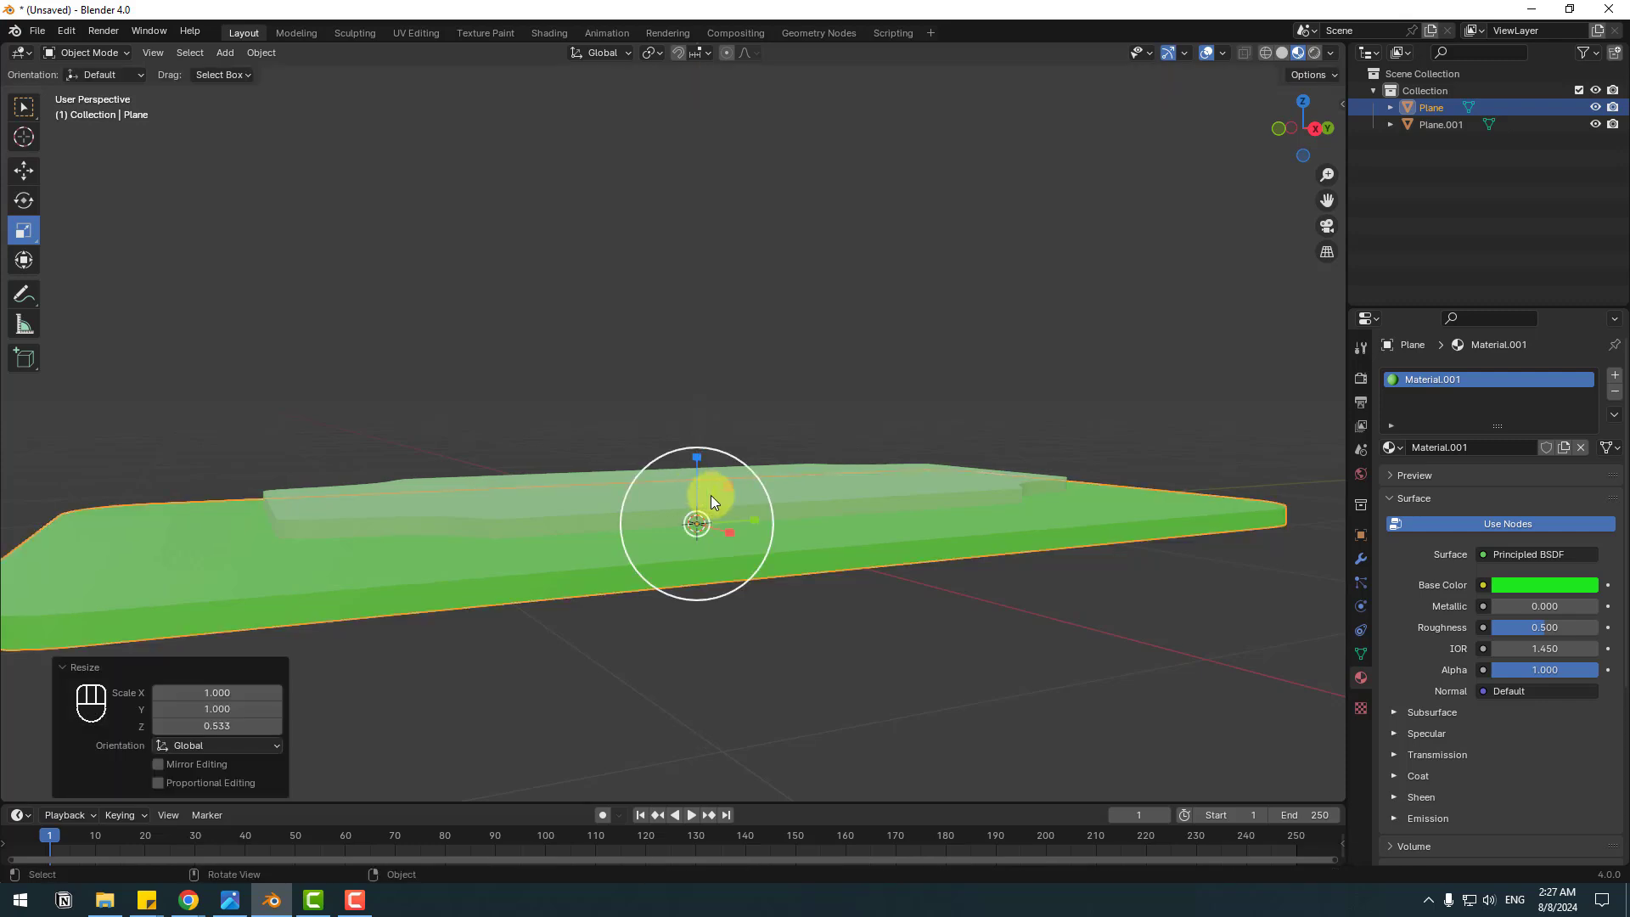
{"action": "key", "text": "ctrl+a"}
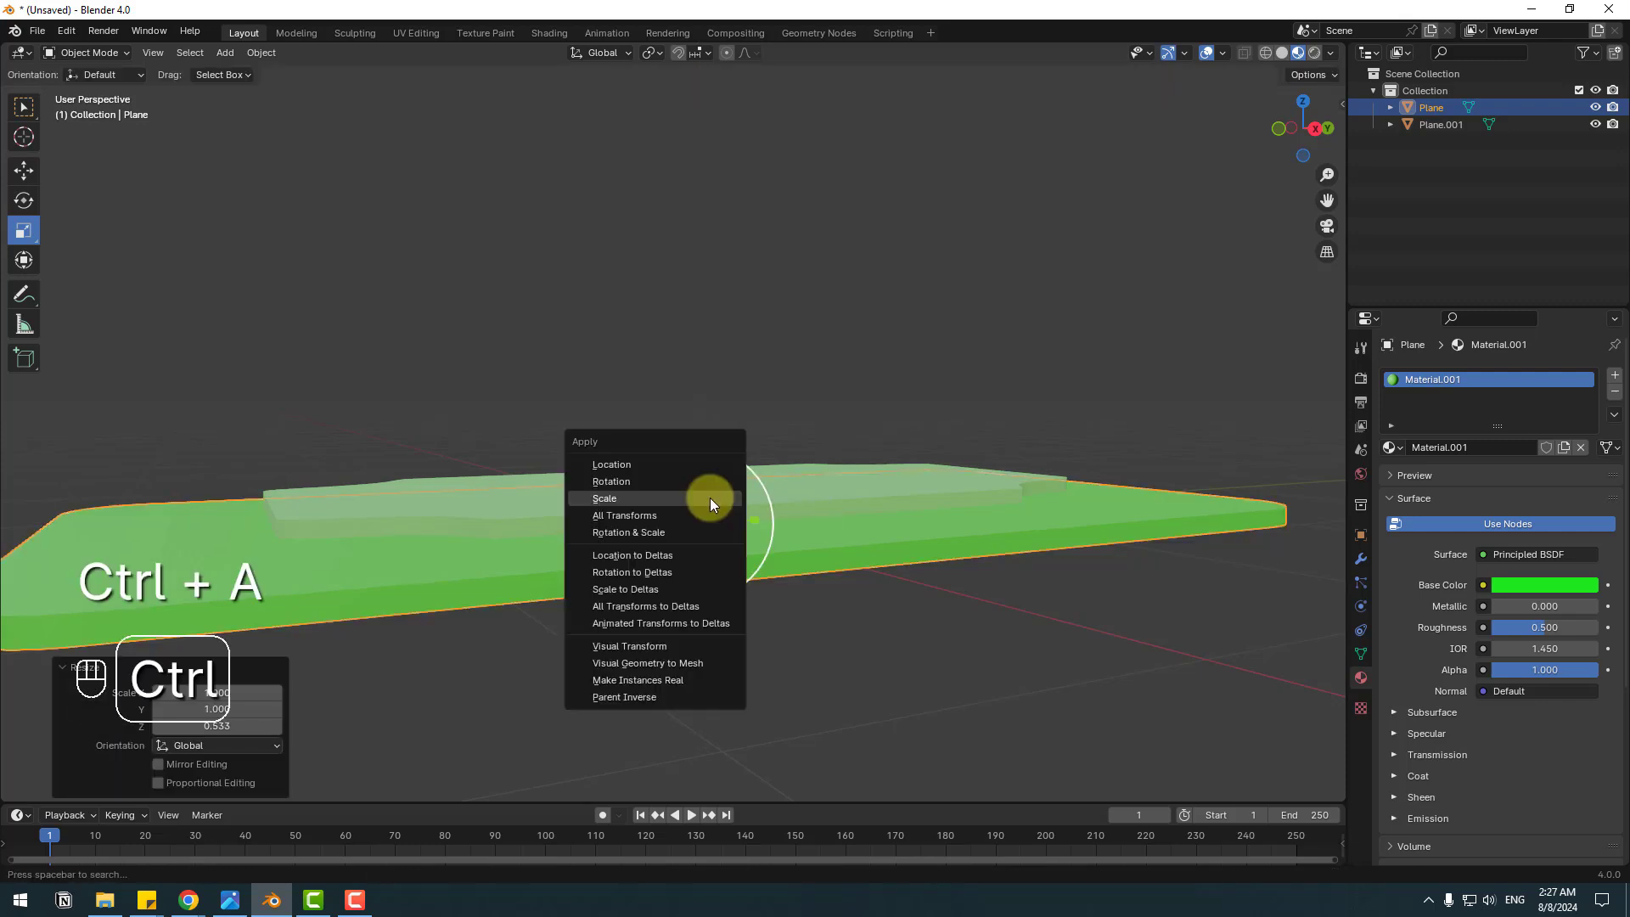
{"action": "left_click", "coordinate": [618, 497]}
Lower the notched plate along Z in front view to close the gap above the flattened slab
{"action": "left_click", "coordinate": [21, 176]}
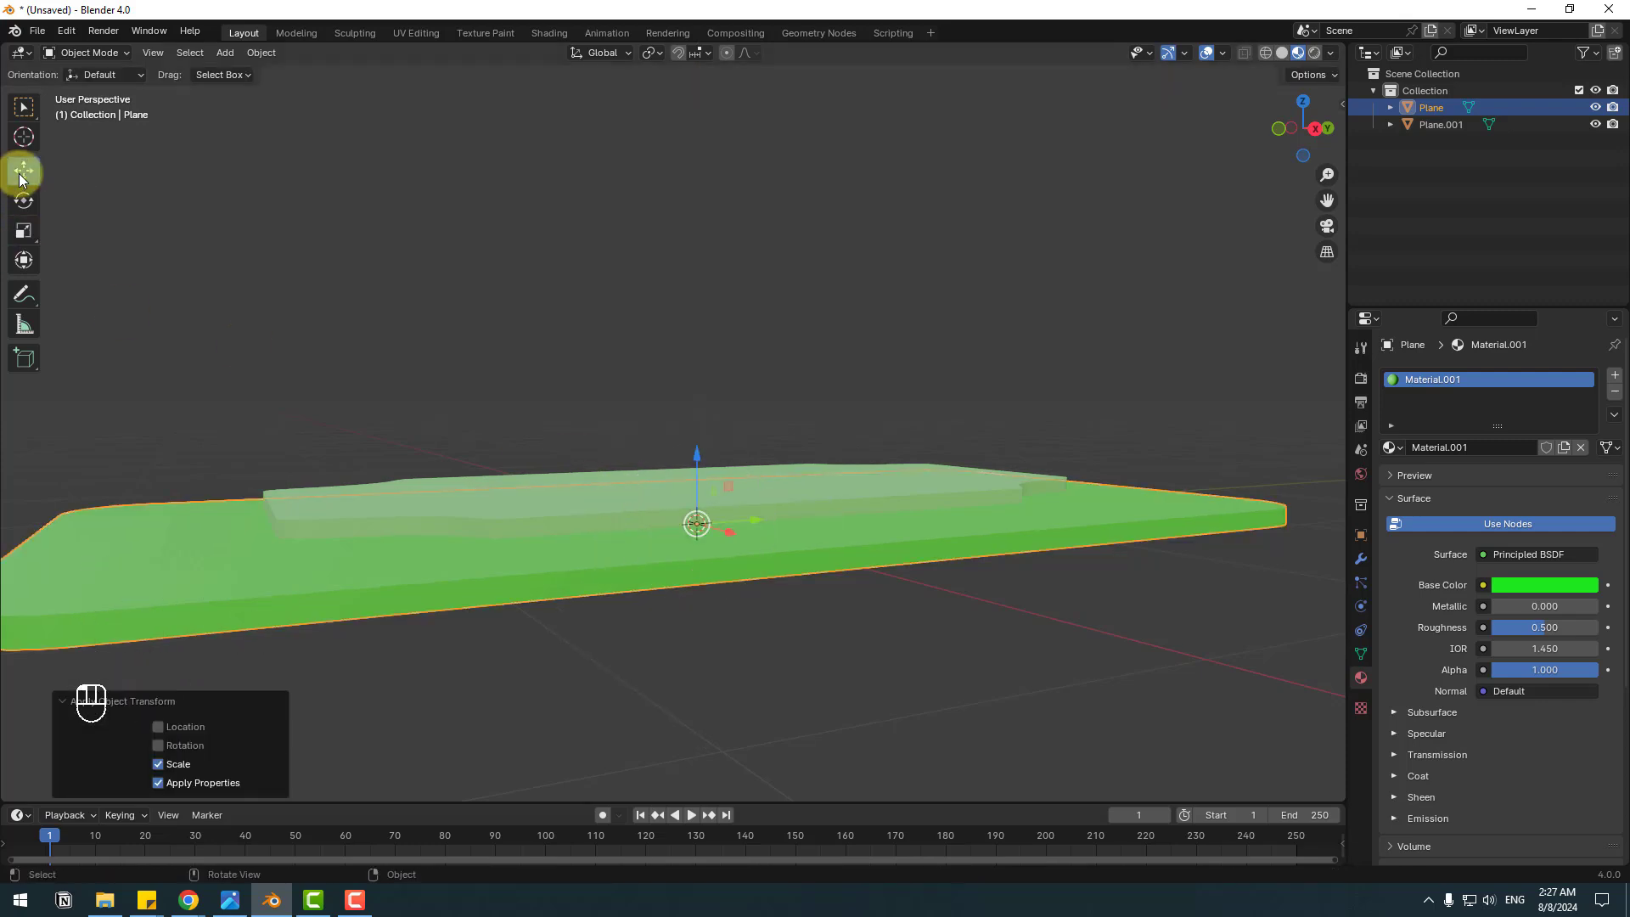
{"action": "left_click", "coordinate": [545, 491]}
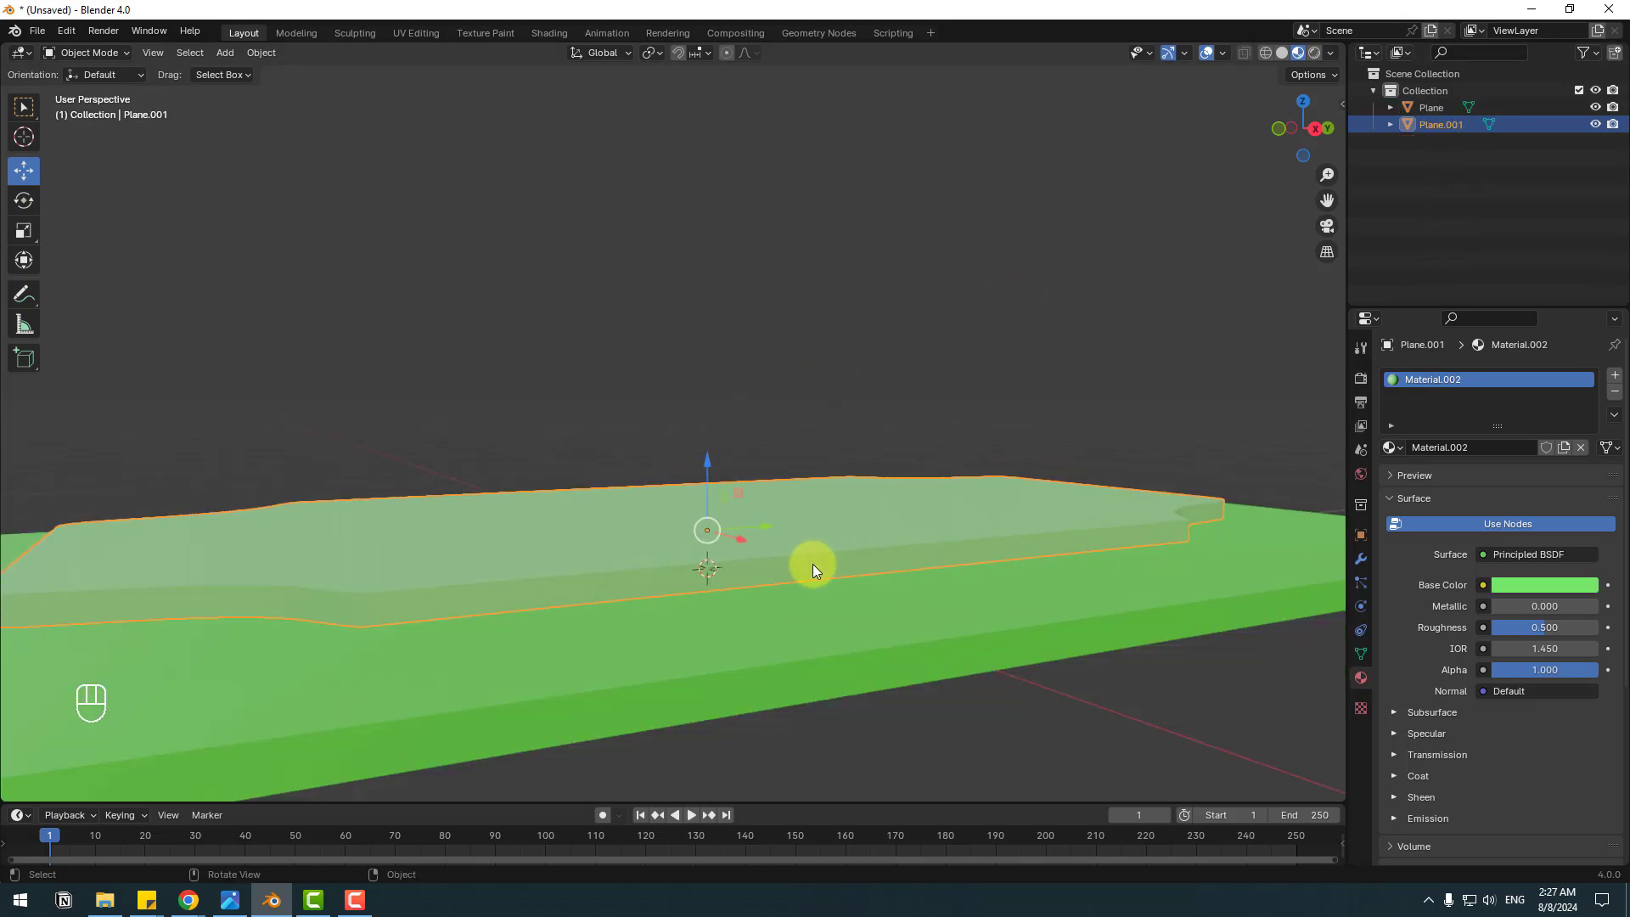
{"action": "key", "text": "KP_1"}
{"action": "scroll", "coordinate": [650, 598], "scroll_direction": "up", "scroll_amount": 3}
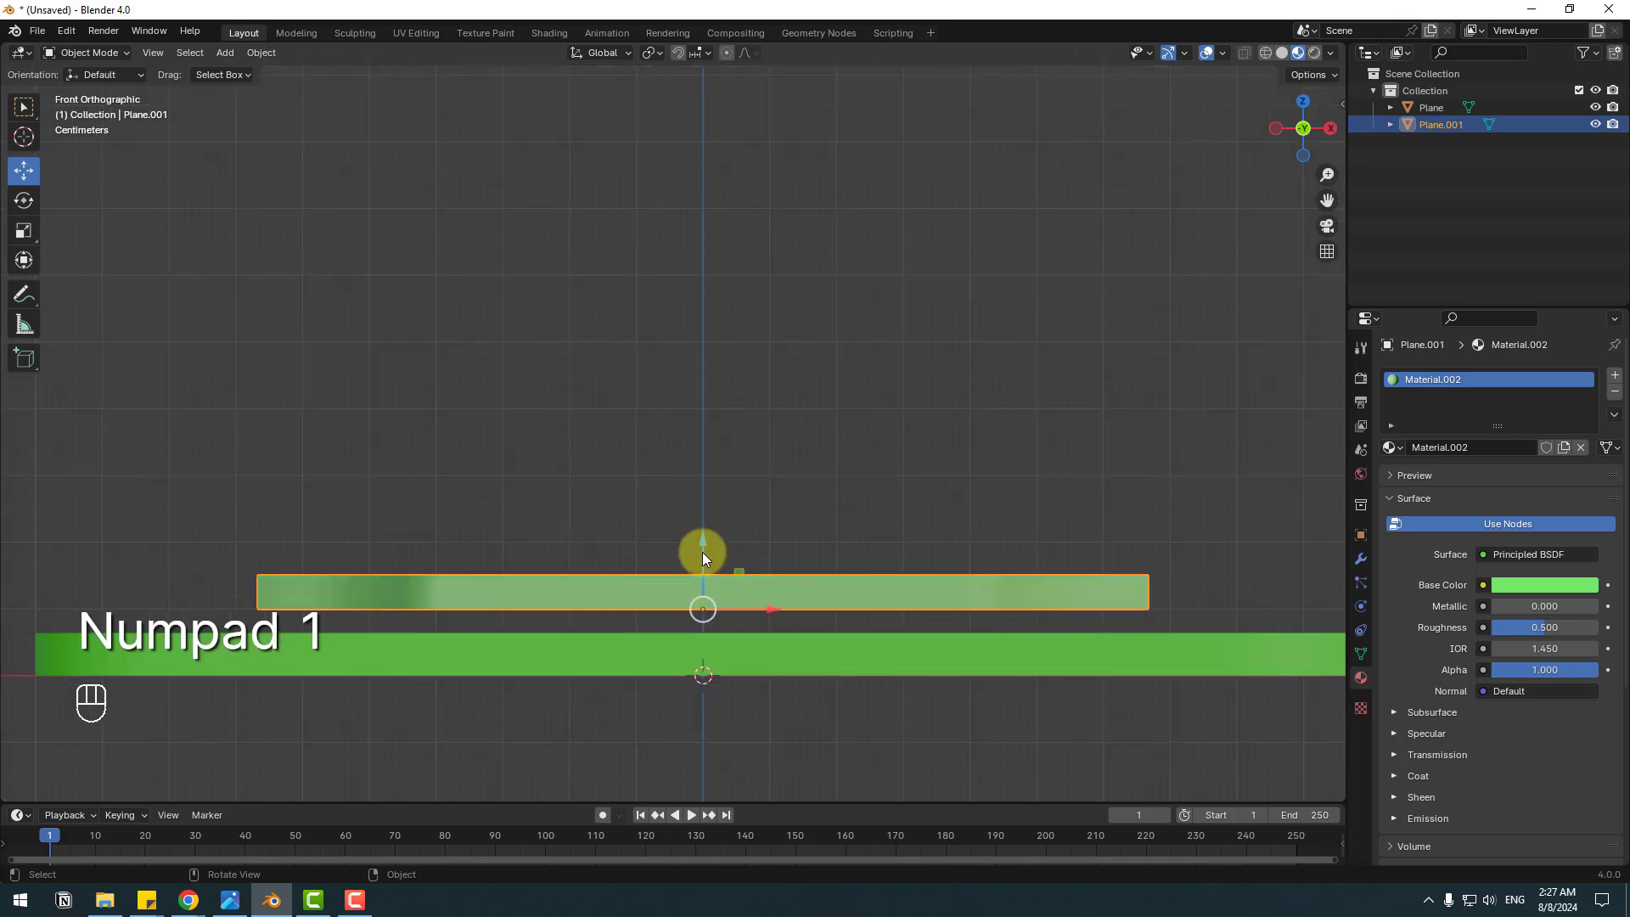
{"action": "left_click_drag", "start_coordinate": [704, 553], "coordinate": [706, 604]}
{"action": "left_click", "coordinate": [527, 521]}
{"action": "middle_click_drag", "start_coordinate": [650, 552], "coordinate": [801, 441]}
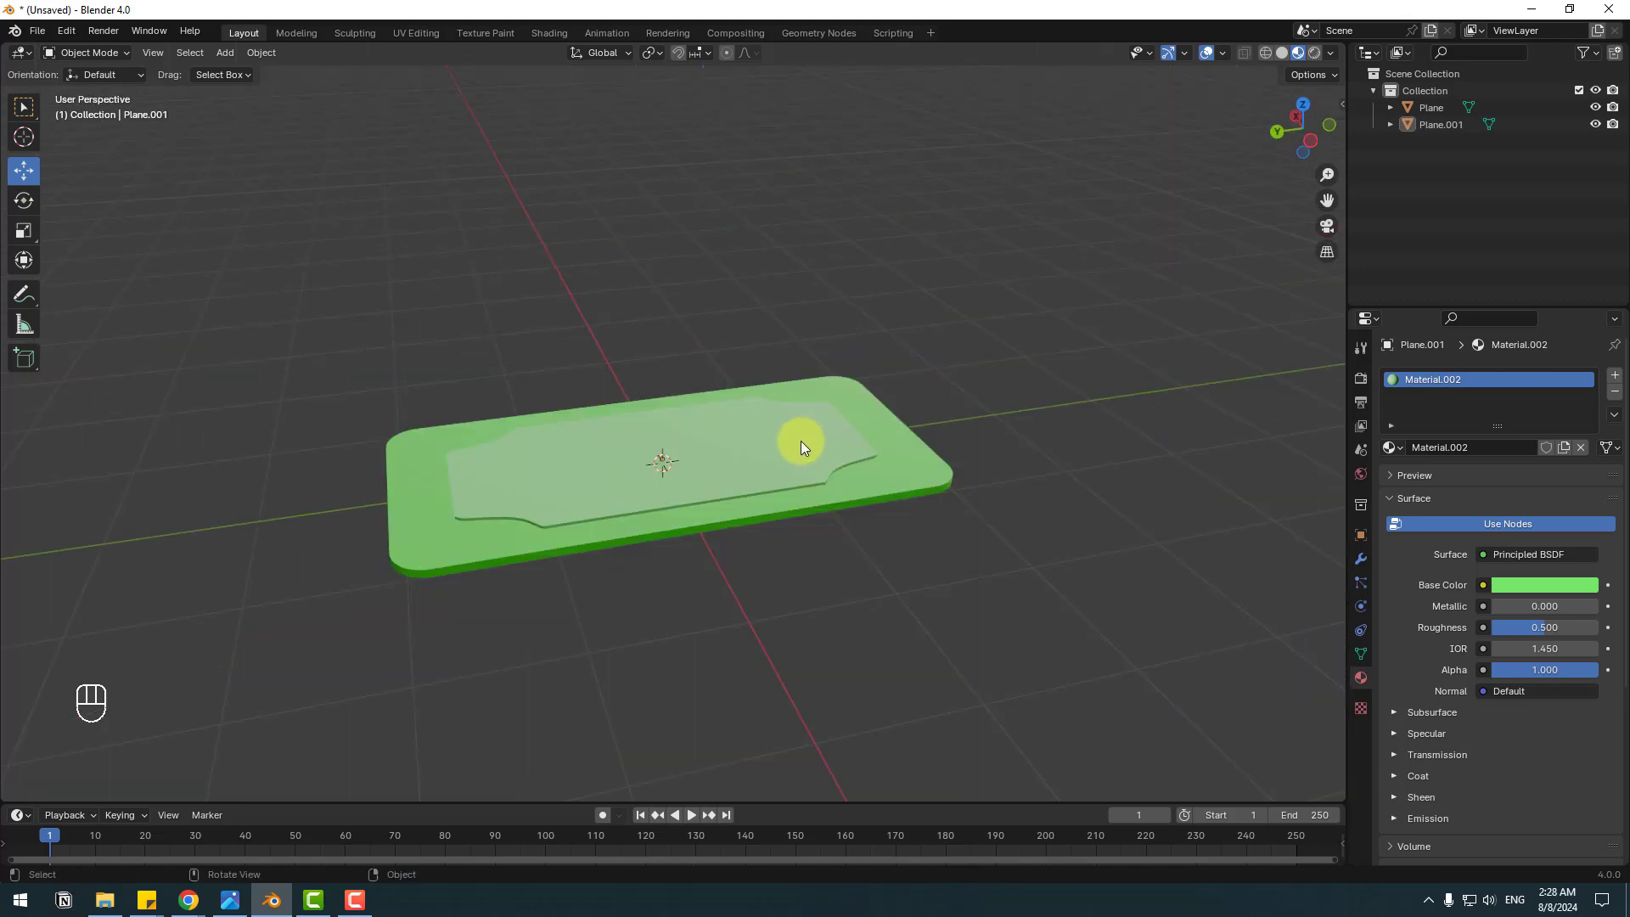
Join the slab and the notched plate into a single object
{"action": "left_click", "coordinate": [1429, 107]}
{"action": "left_click", "coordinate": [1445, 126], "text": "shift"}
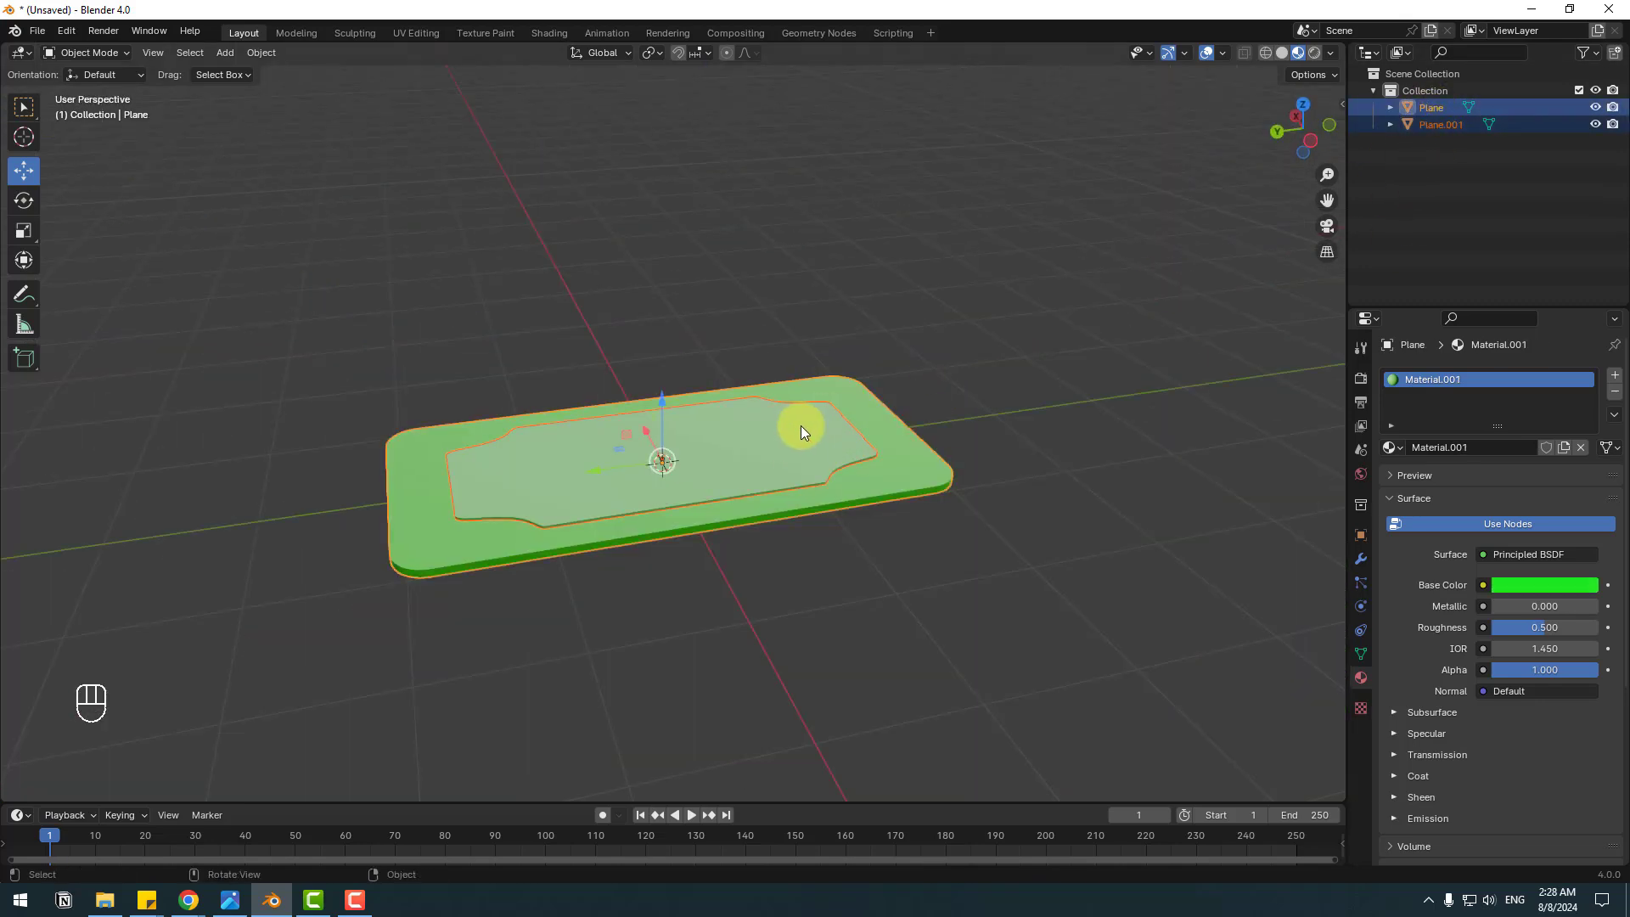
{"action": "right_click", "coordinate": [797, 425]}
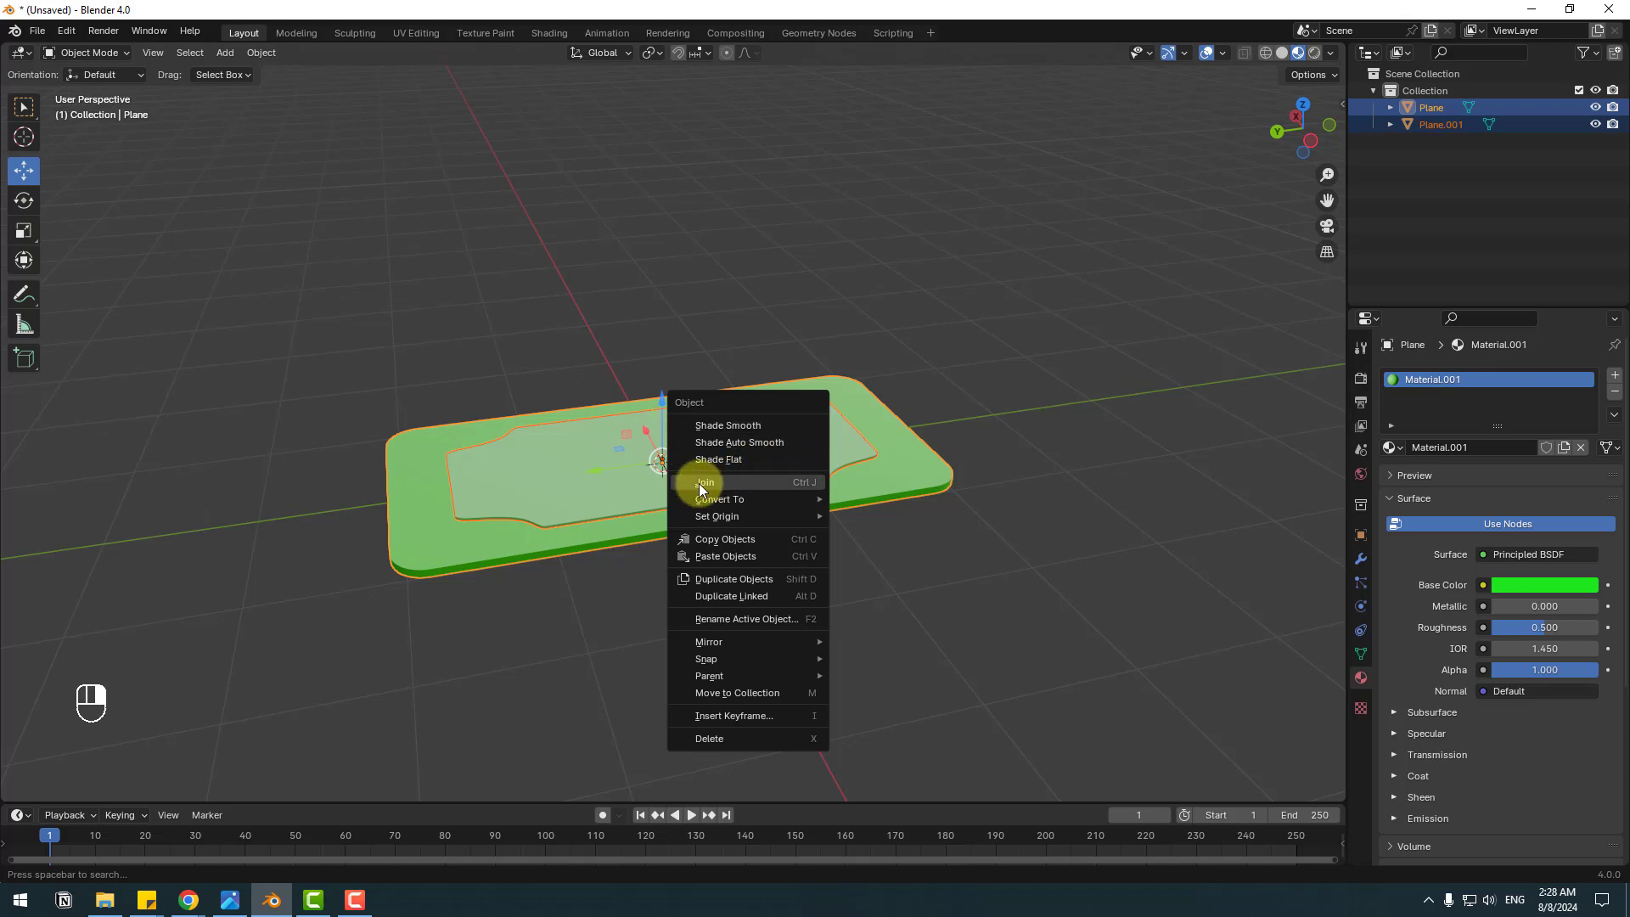
{"action": "left_click", "coordinate": [806, 483]}
{"action": "left_click", "coordinate": [1117, 284]}
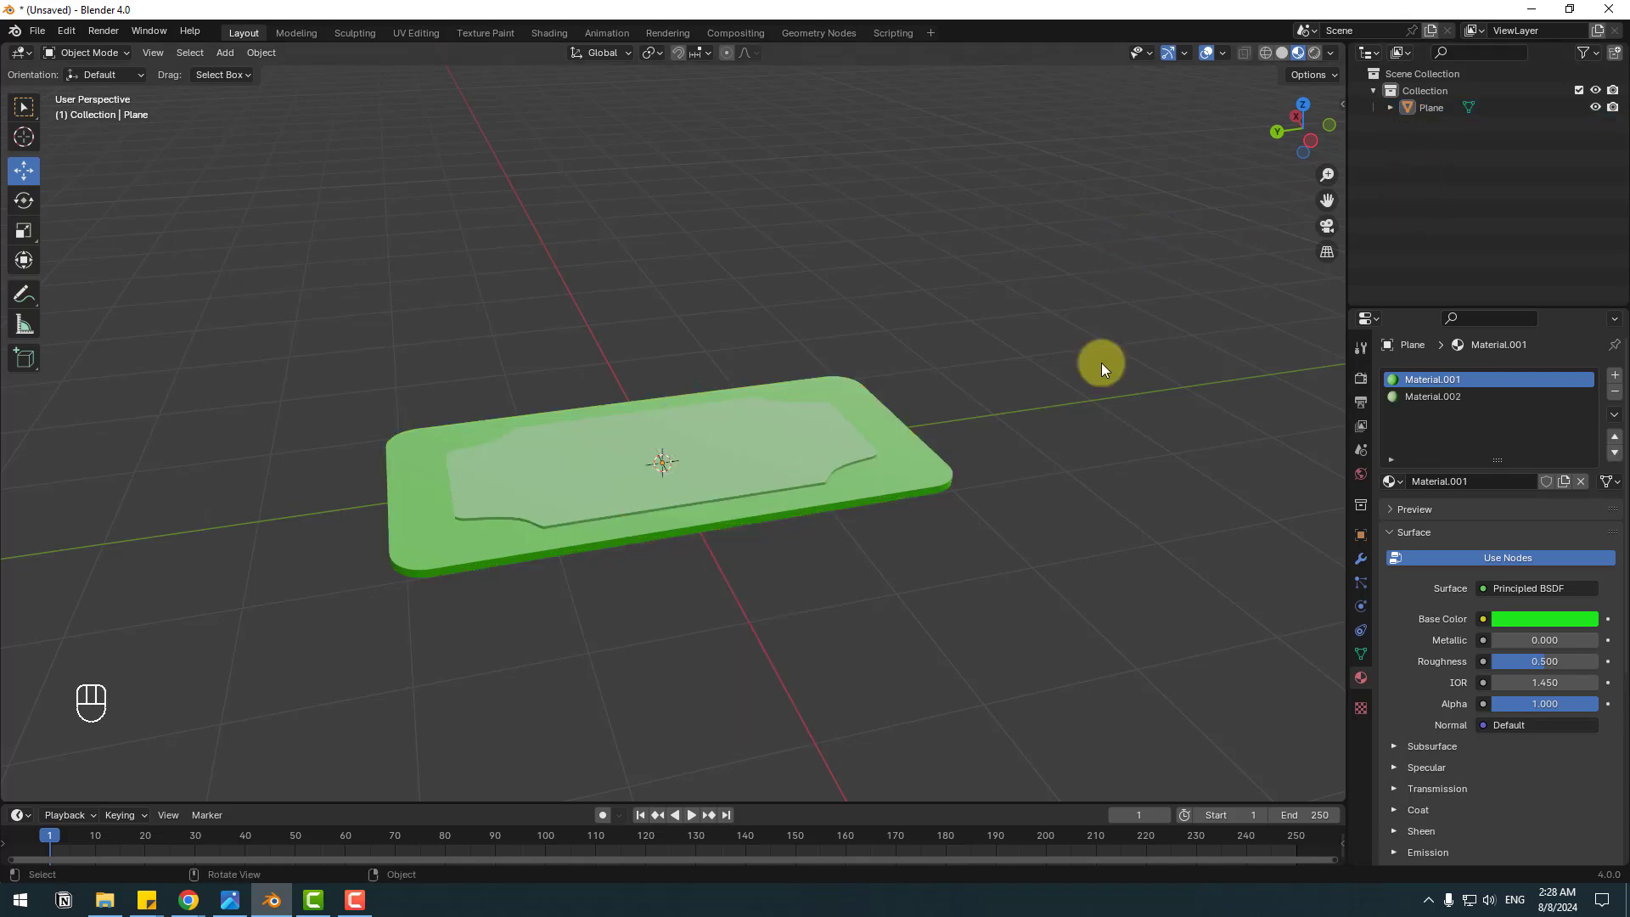
Duplicate the joined slab in front view and move the copy up along Z so it sits on the original slab
{"action": "left_click", "coordinate": [879, 406]}
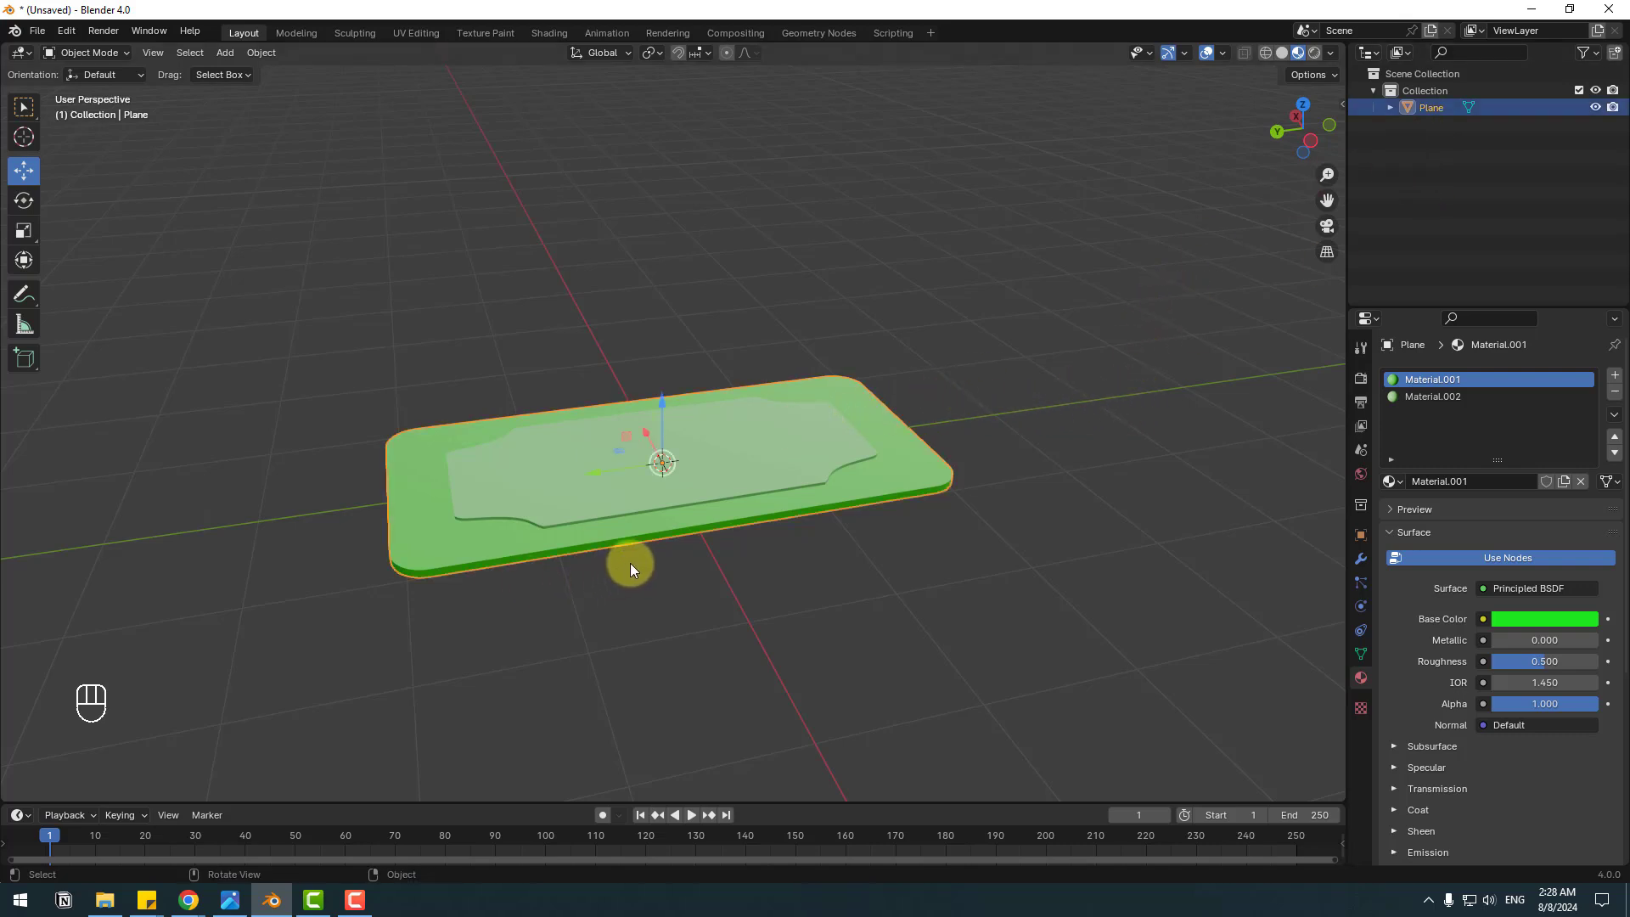
{"action": "scroll", "coordinate": [629, 563], "scroll_direction": "up", "scroll_amount": 4}
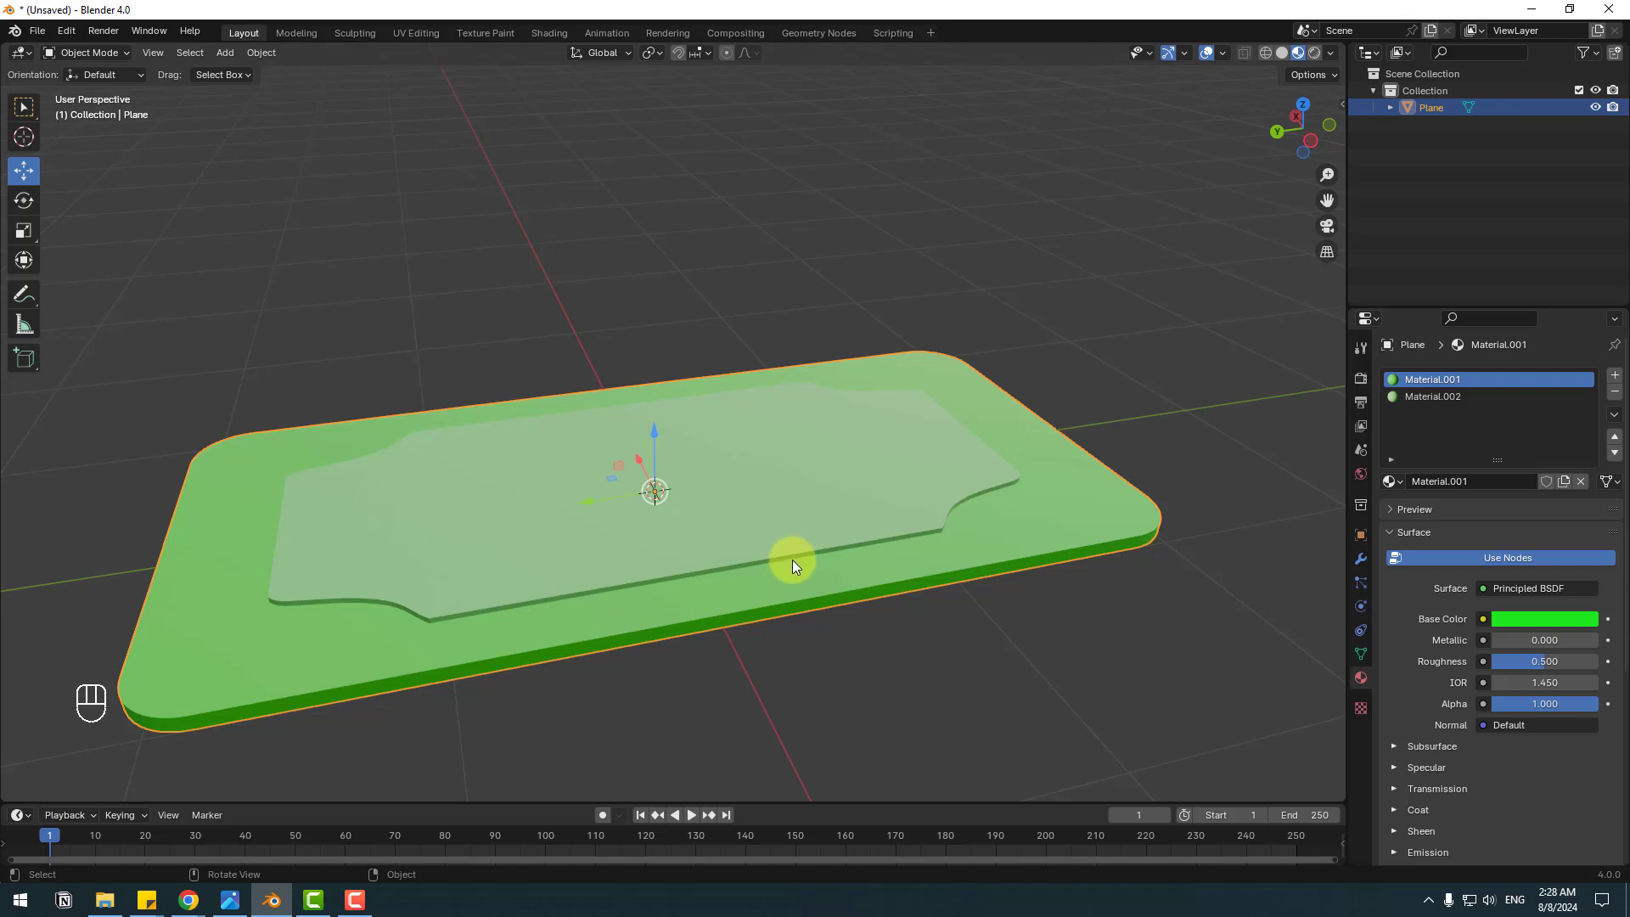
{"action": "key", "text": "KP_1"}
{"action": "scroll", "coordinate": [701, 546], "scroll_direction": "up", "scroll_amount": 3}
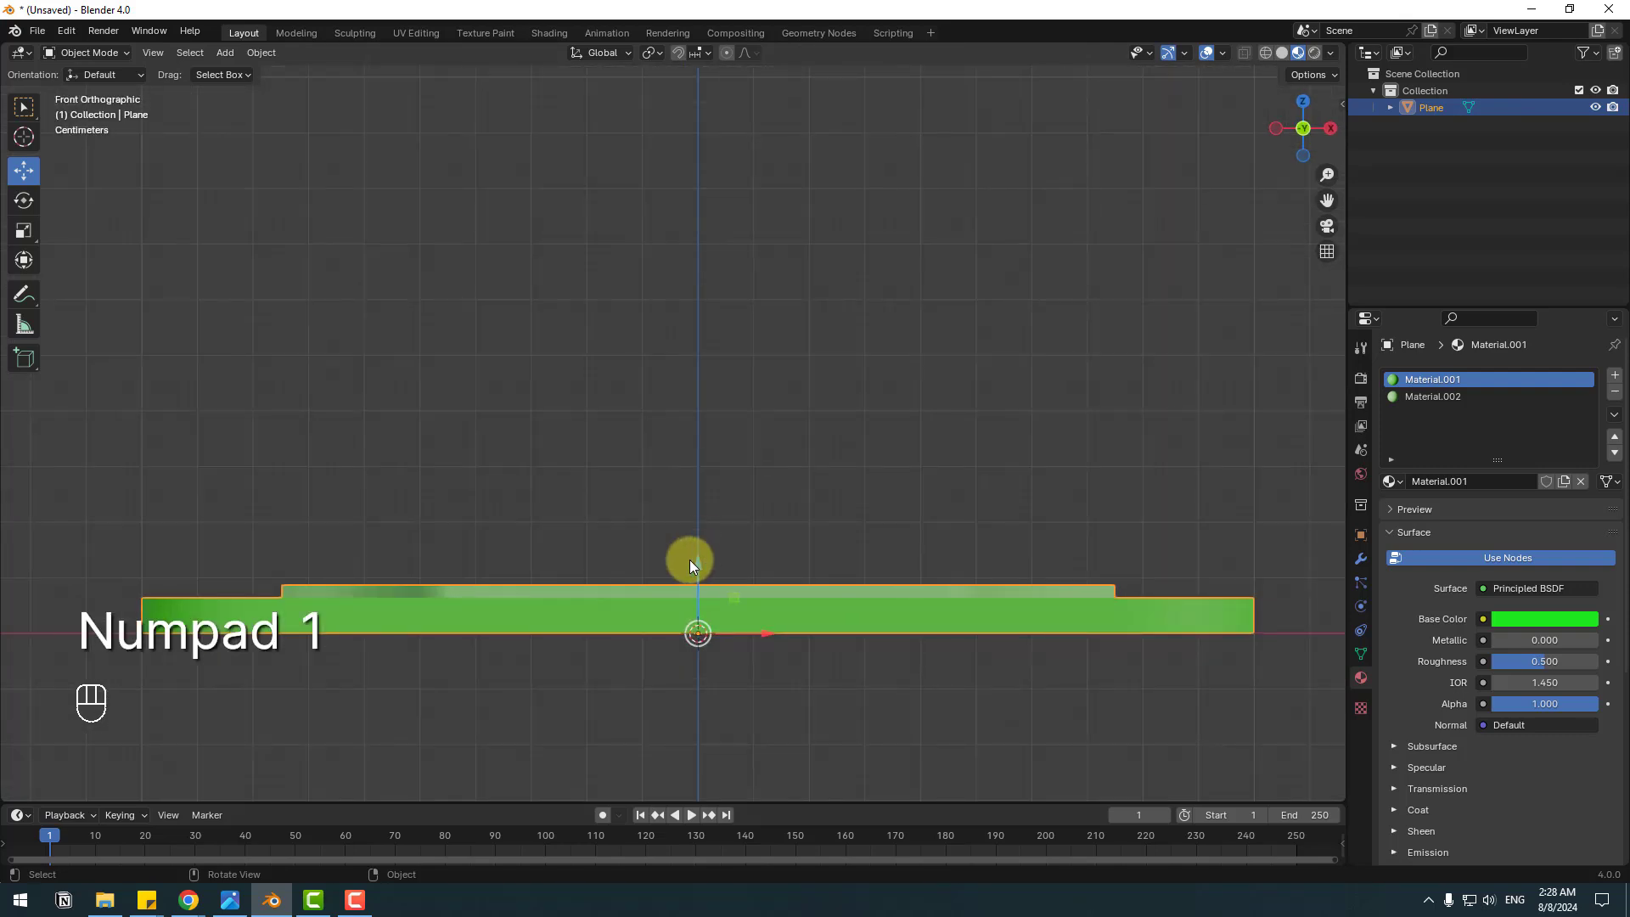
{"action": "key", "text": "shift+d"}
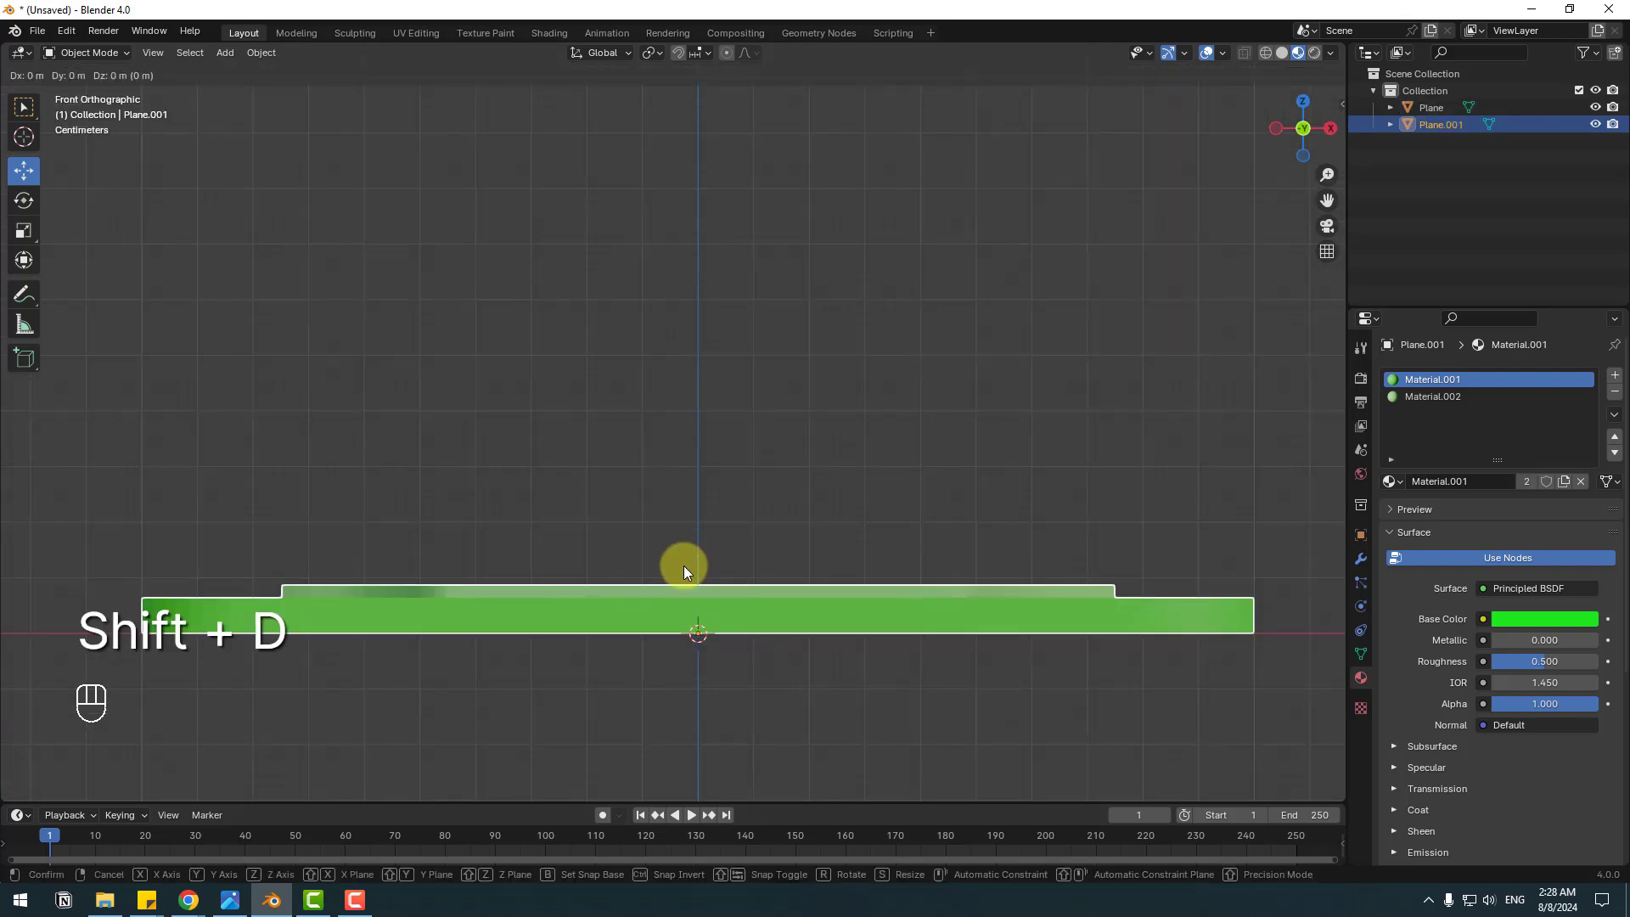
{"action": "key", "text": "z"}
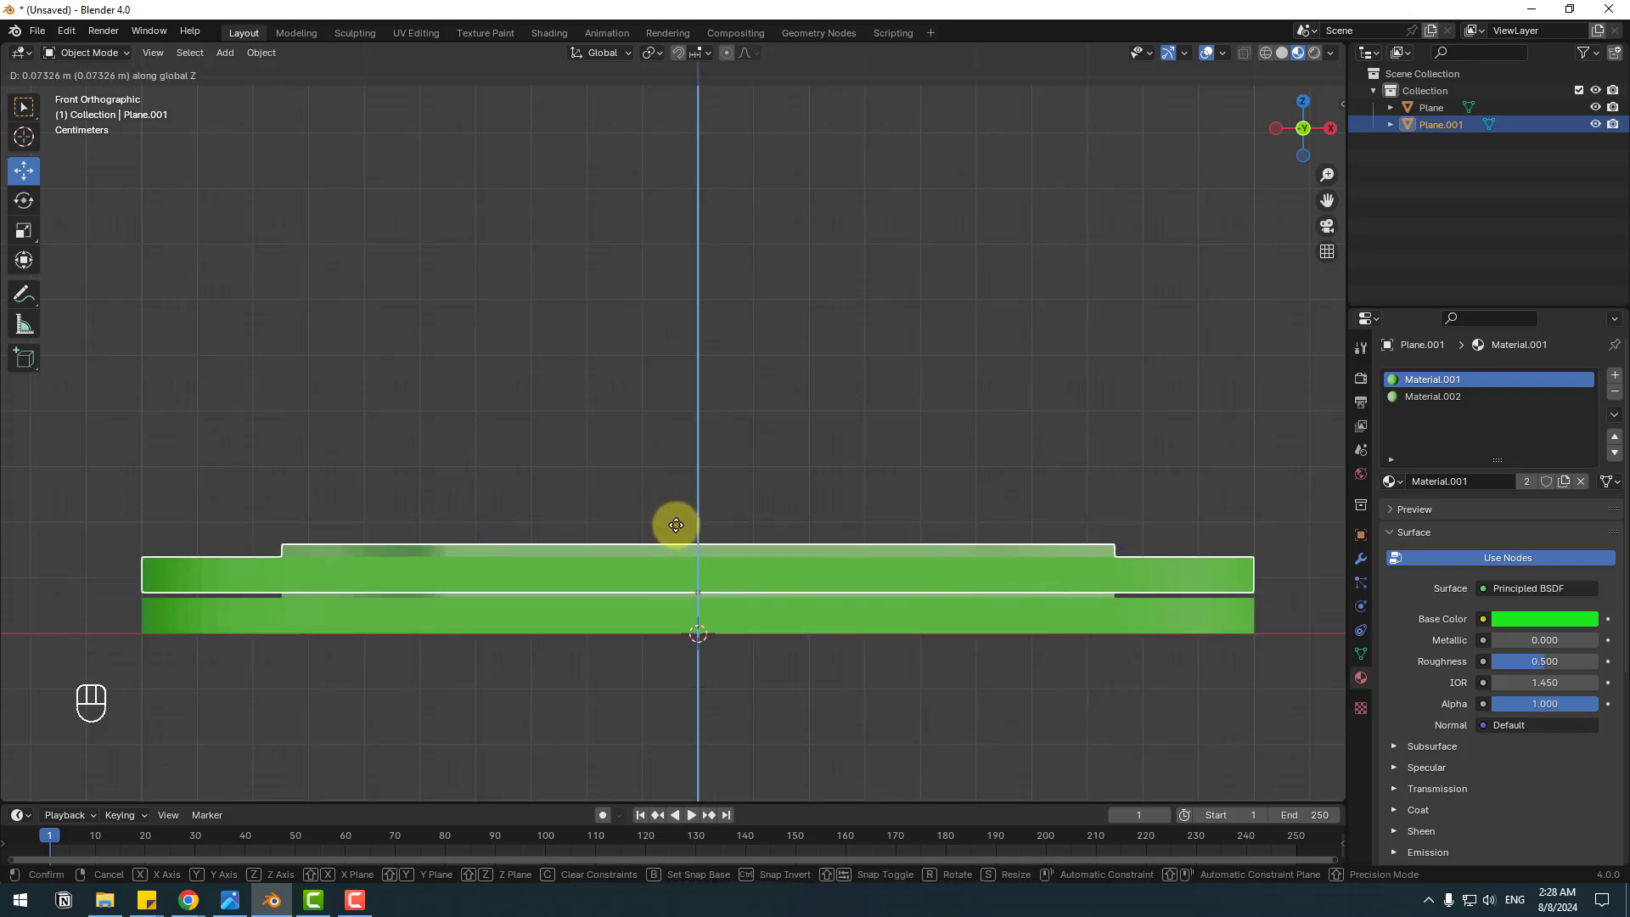
{"action": "left_click", "coordinate": [677, 530]}
Duplicate both stacked slabs and move the copies up about 0.13 m along Z onto the stack
{"action": "left_click", "coordinate": [1434, 107]}
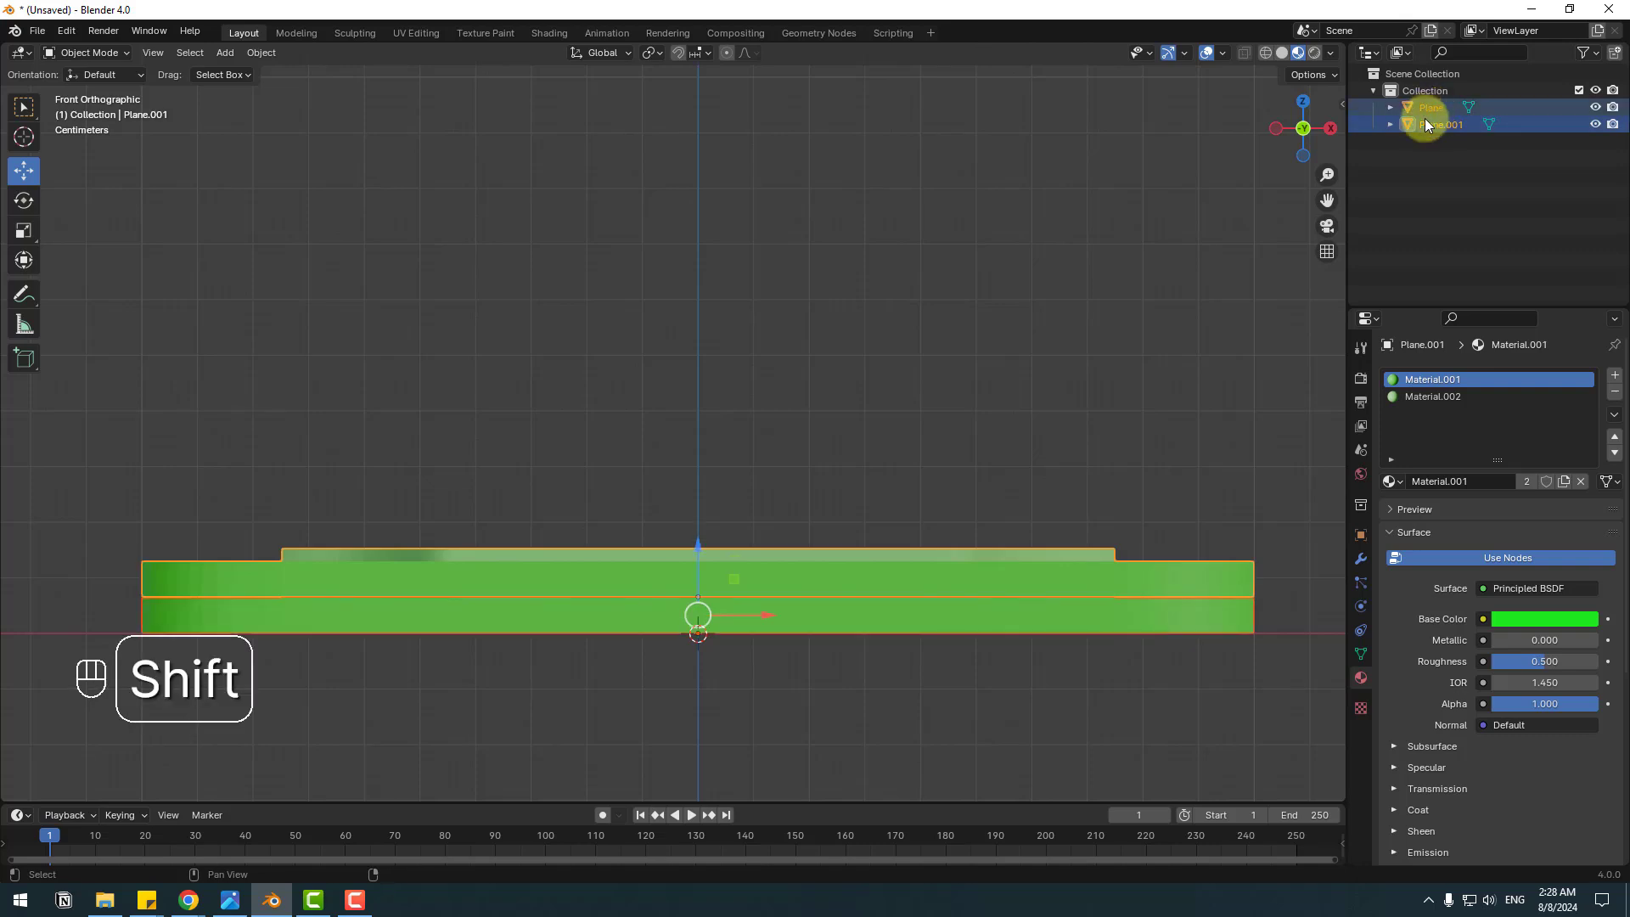
{"action": "left_click", "coordinate": [1433, 124], "text": "shift"}
{"action": "key", "text": "shift+d"}
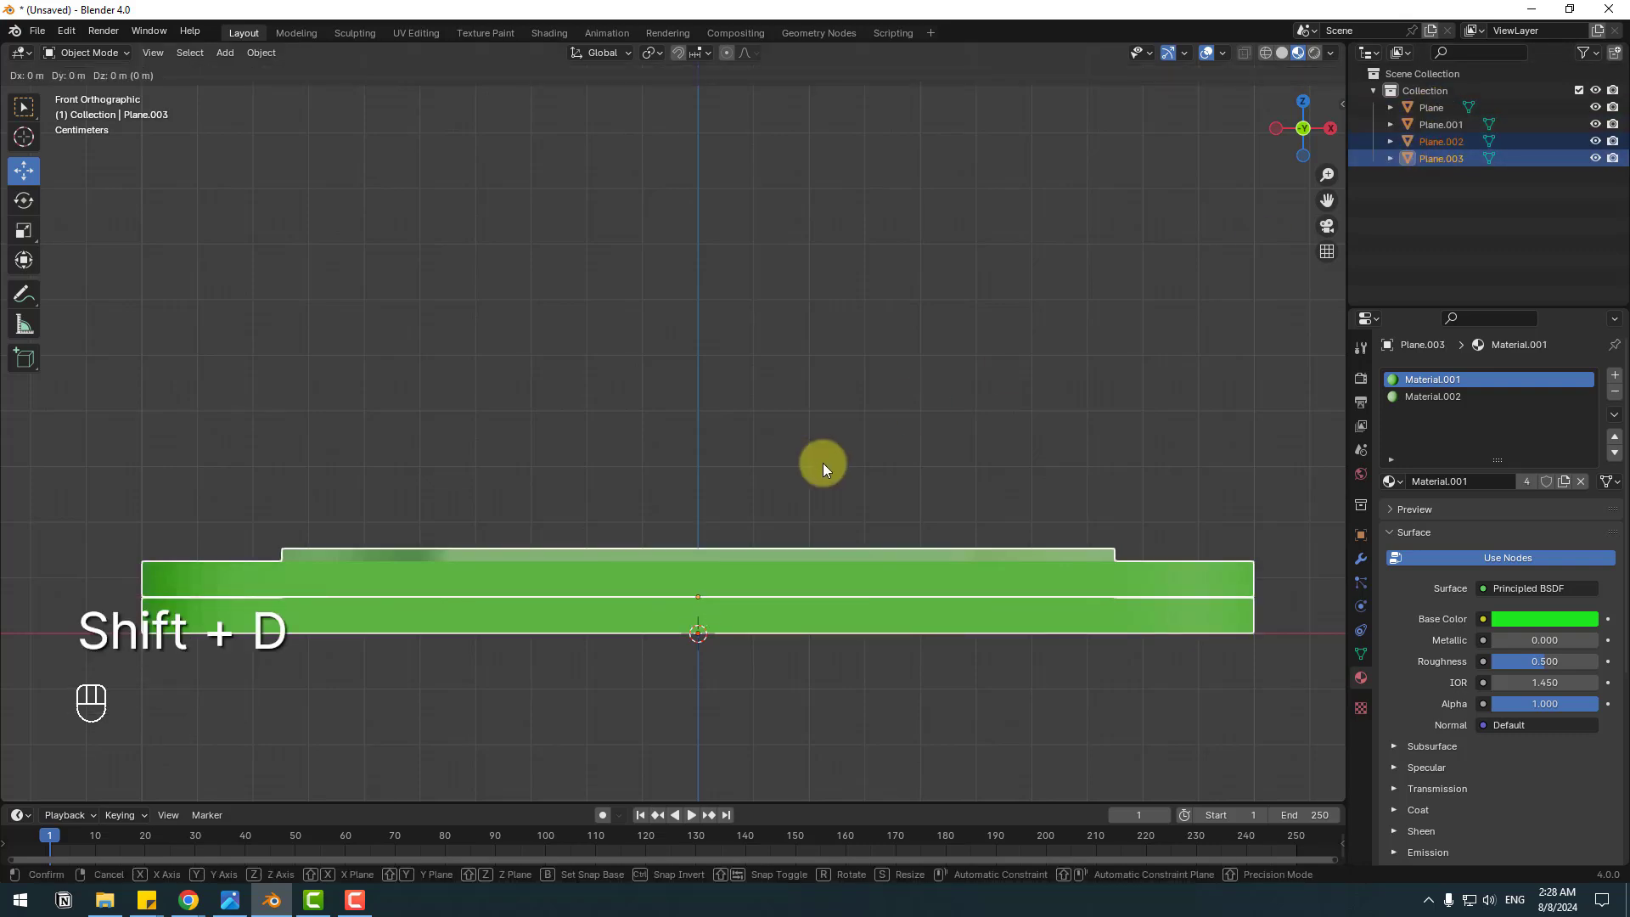
{"action": "key", "text": "z"}
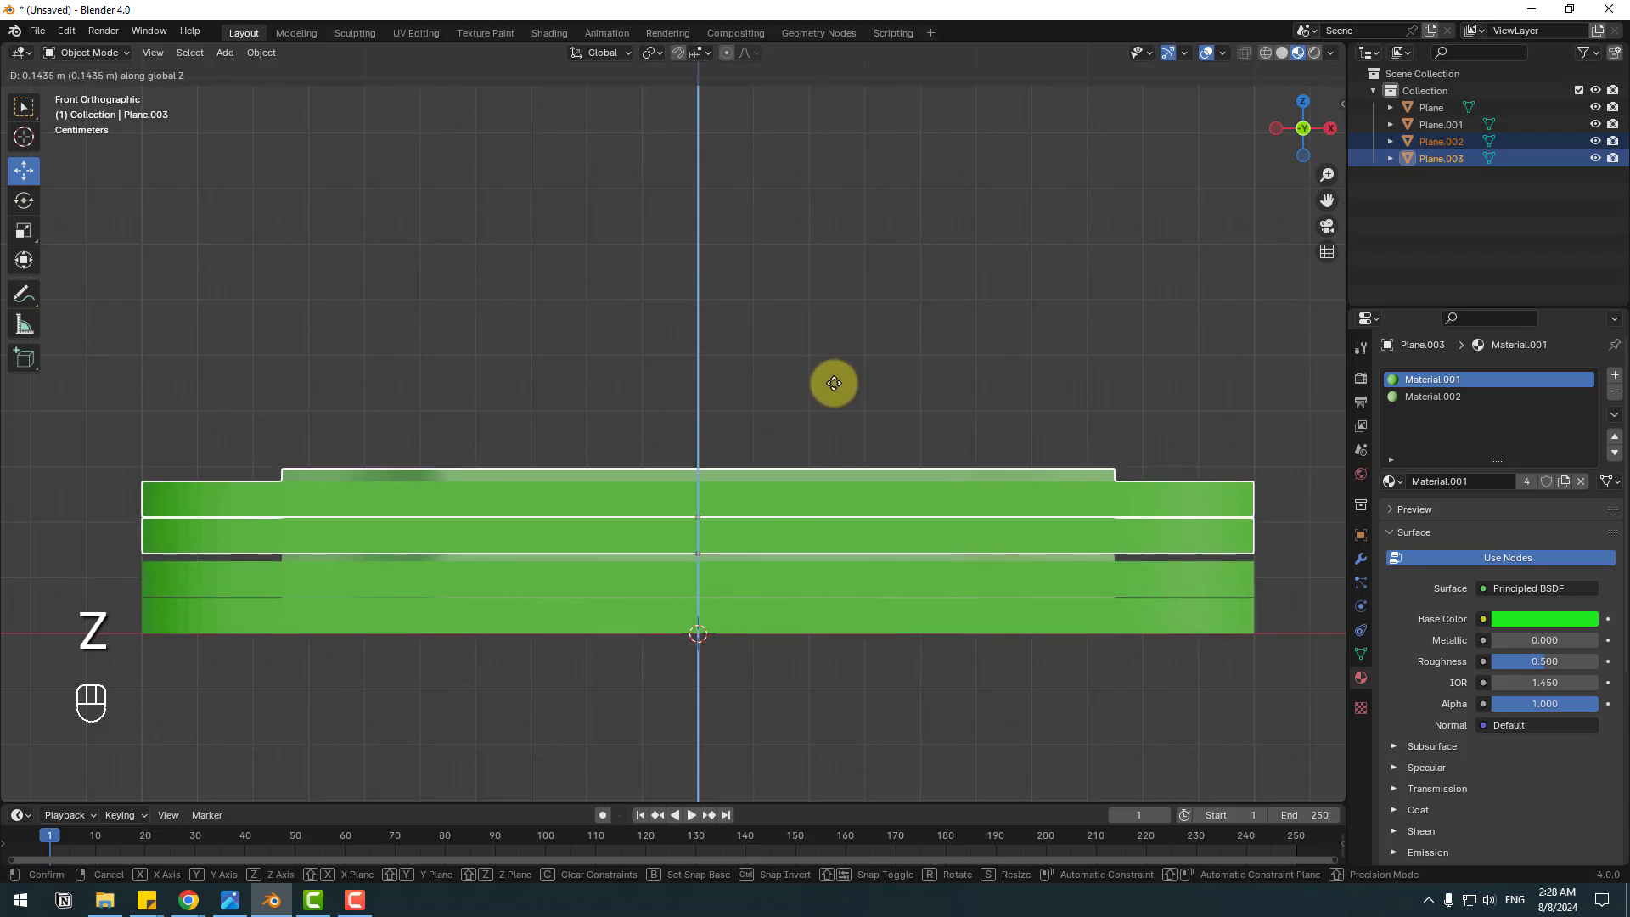
{"action": "left_click", "coordinate": [836, 390]}
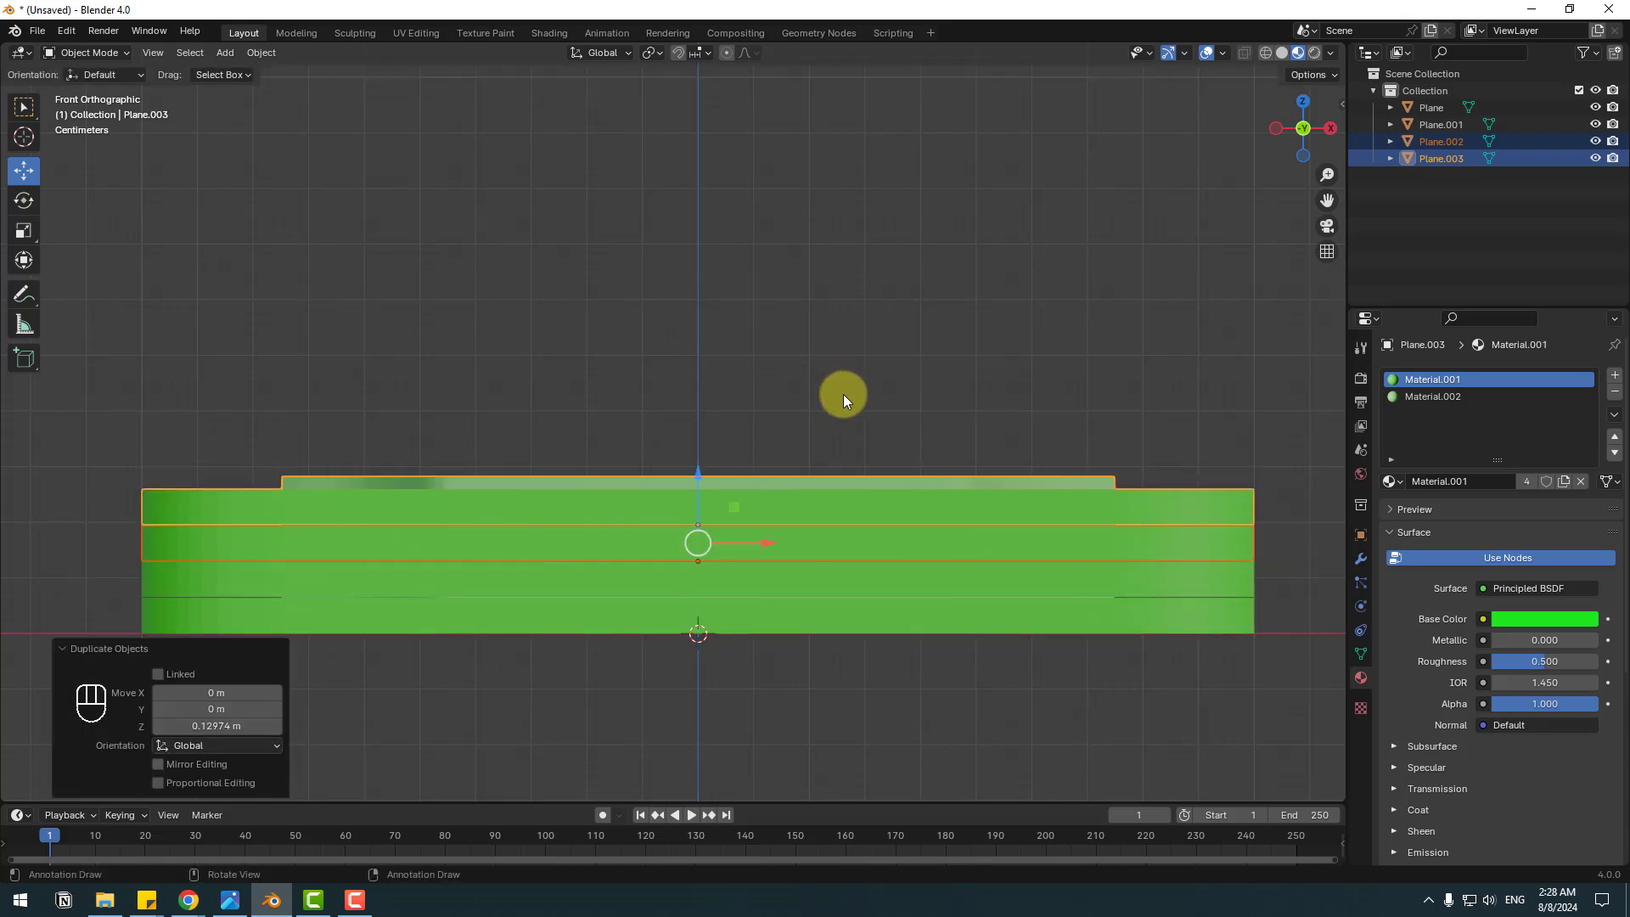
Select all four slabs, duplicate them and raise the copies along Z to rest on the existing stack
{"action": "left_click", "coordinate": [894, 406]}
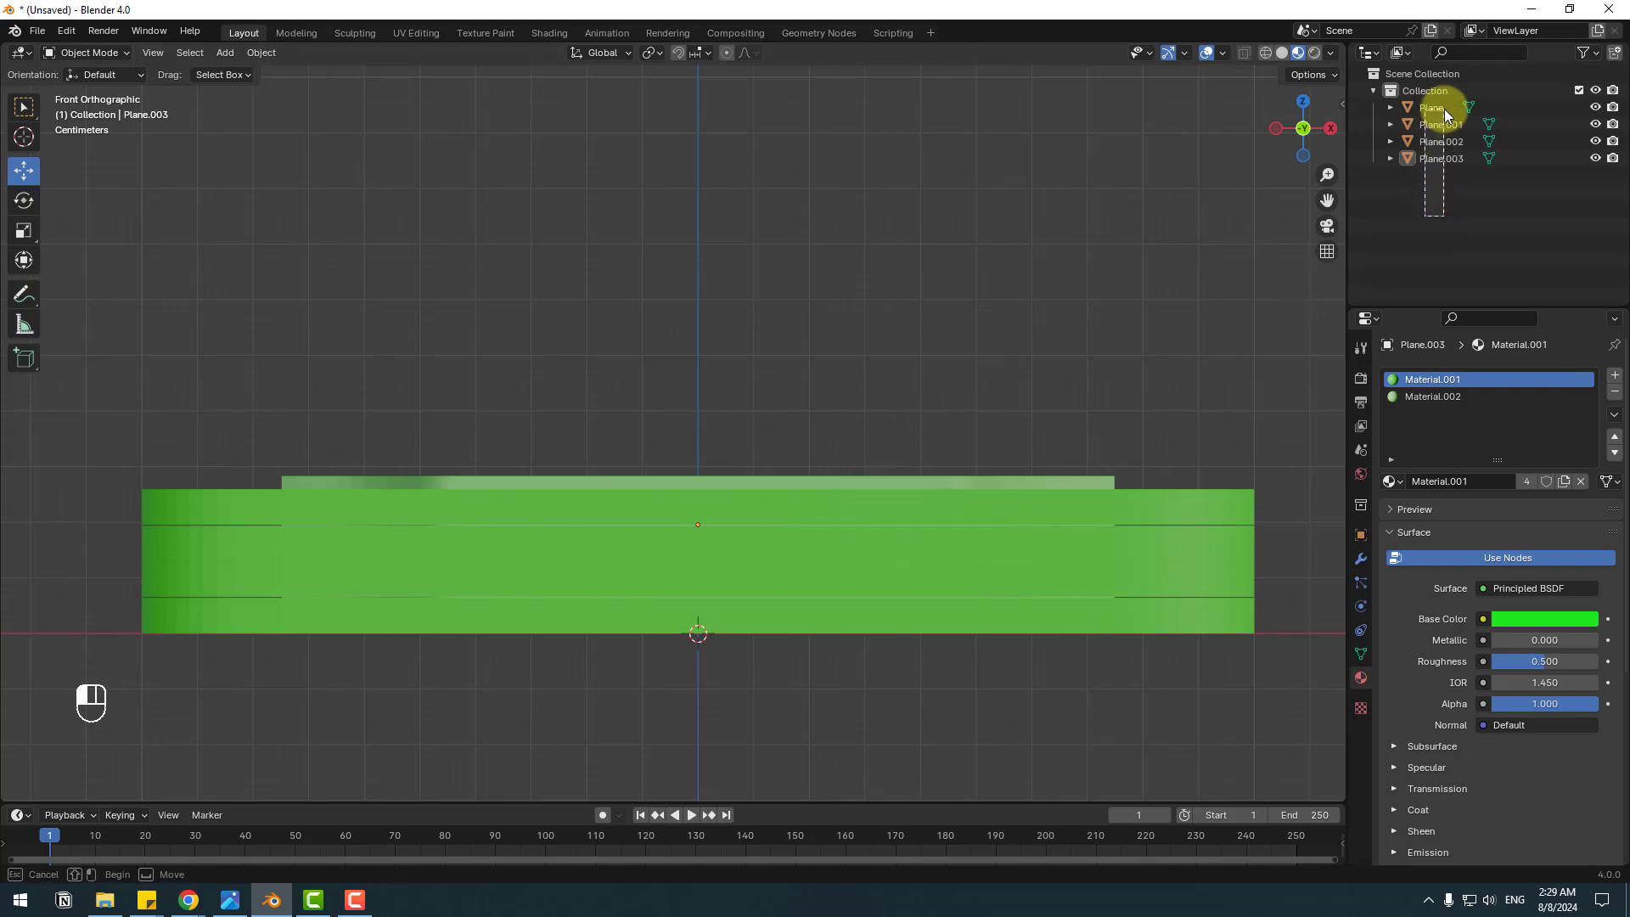
{"action": "left_click_drag", "start_coordinate": [1443, 108], "coordinate": [1444, 109]}
{"action": "key", "text": "shift+d"}
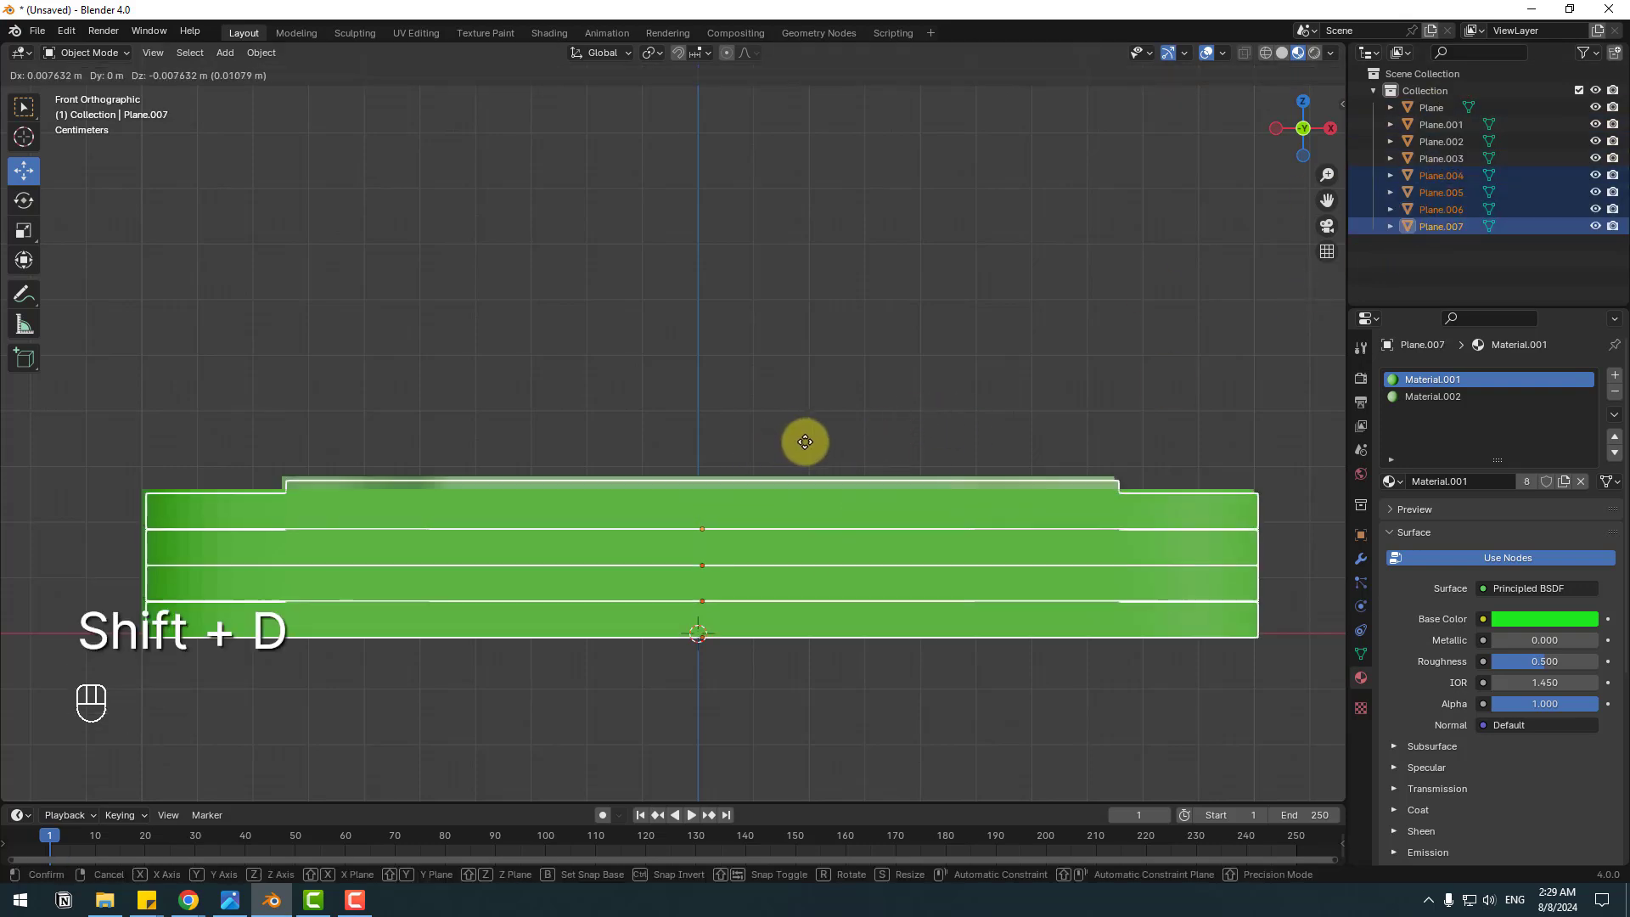
{"action": "key", "text": "z"}
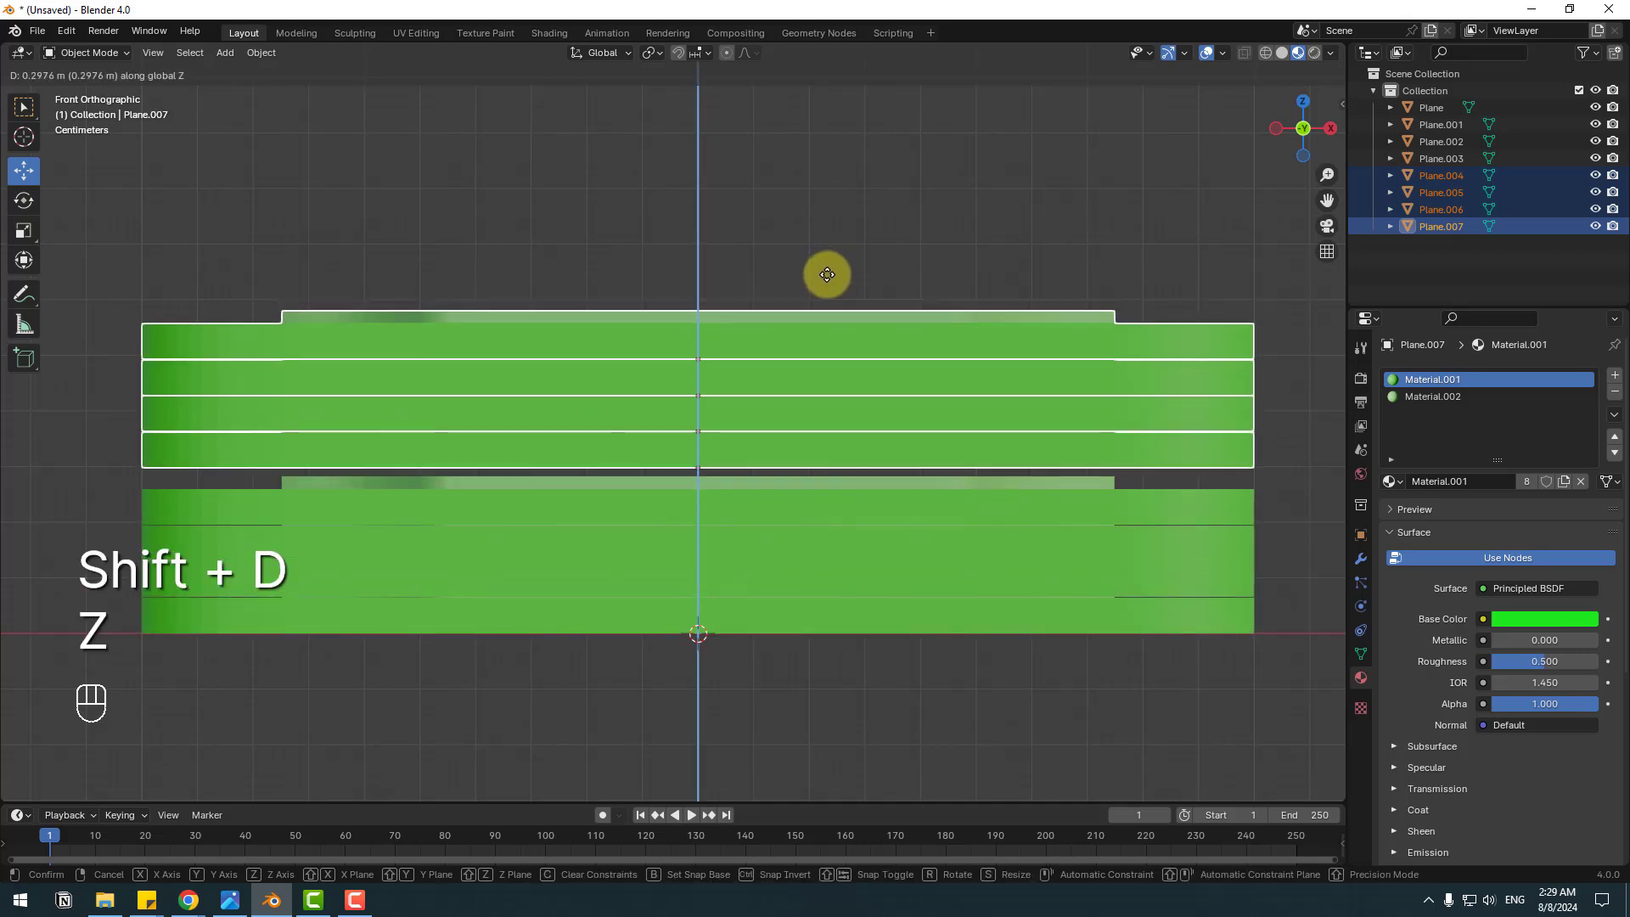
{"action": "left_click", "coordinate": [826, 294]}
Duplicate all eight slabs and move the copies up about 0.52 m along Z on top of the stack
{"action": "left_click", "coordinate": [1422, 275]}
{"action": "left_click_drag", "start_coordinate": [1439, 236], "coordinate": [1439, 106]}
{"action": "left_click", "coordinate": [1049, 183]}
{"action": "middle_click_drag", "start_coordinate": [1049, 184], "coordinate": [721, 511]}
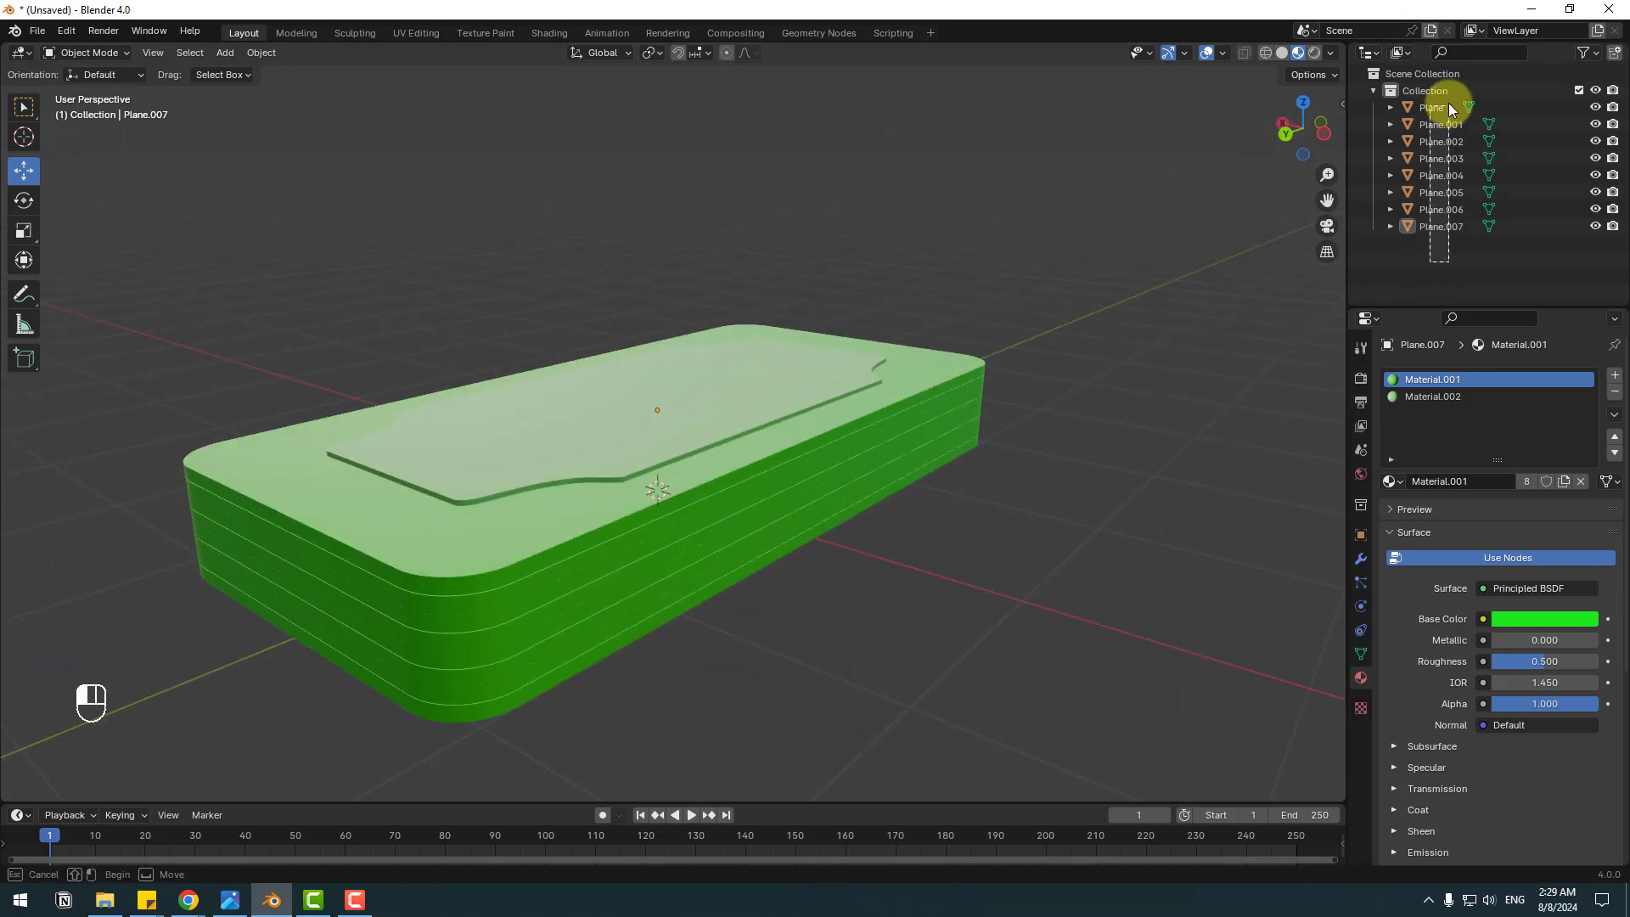
{"action": "left_click_drag", "start_coordinate": [1448, 105], "coordinate": [1443, 107]}
{"action": "key", "text": "KP_1"}
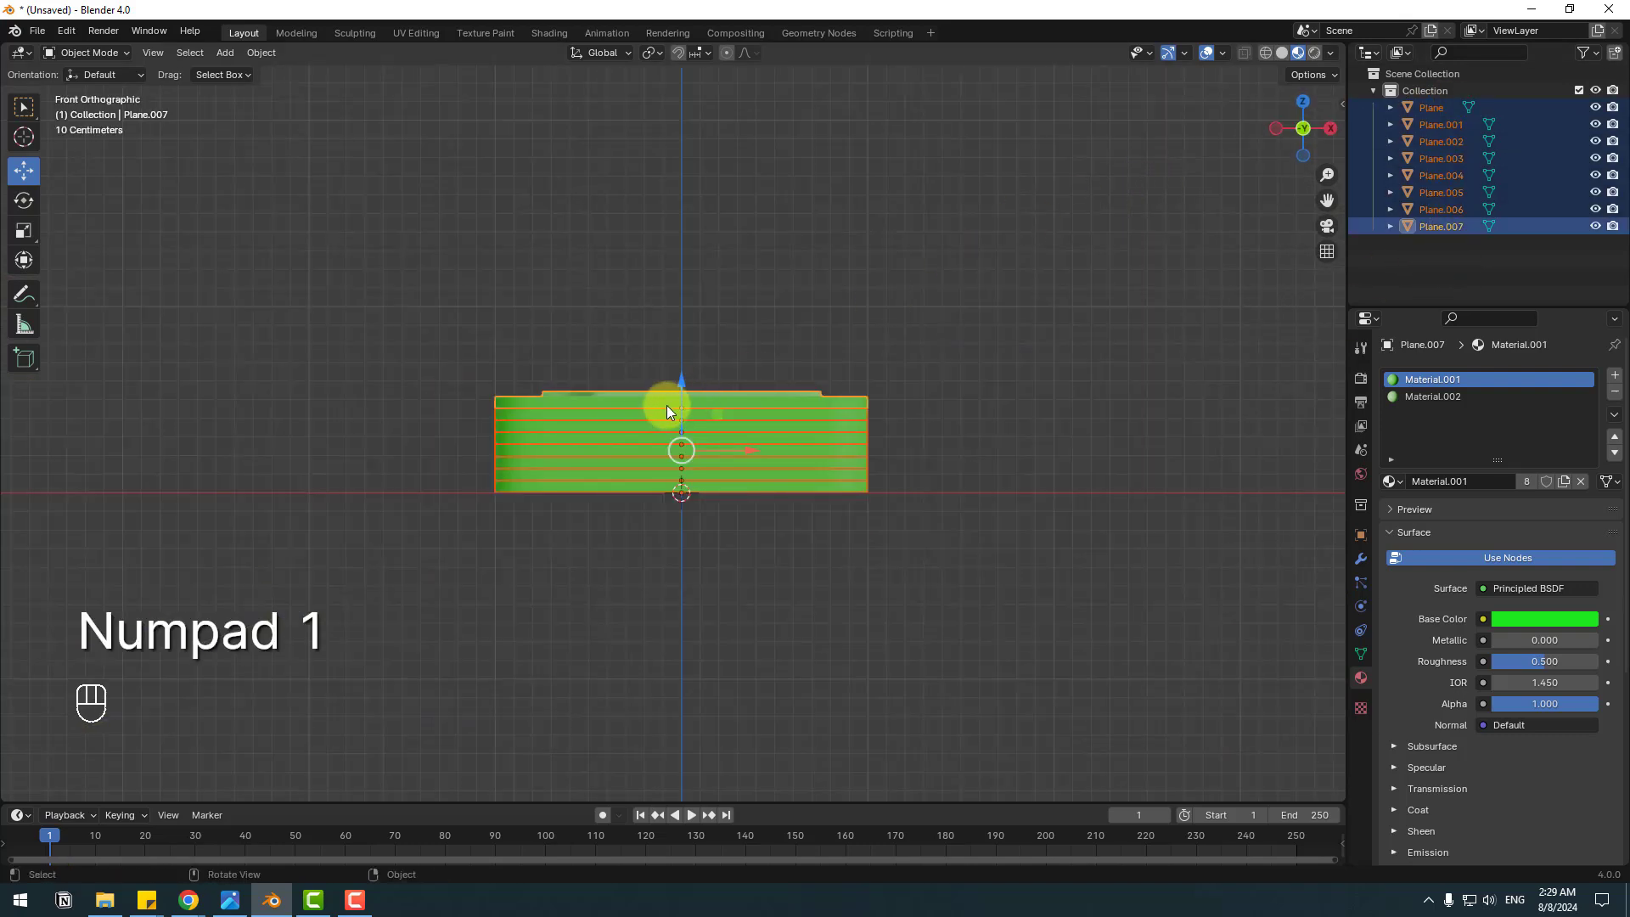
{"action": "scroll", "coordinate": [670, 406], "scroll_direction": "up", "scroll_amount": 4}
{"action": "key", "text": "shift+d"}
{"action": "key", "text": "z"}
{"action": "key", "text": "z"}
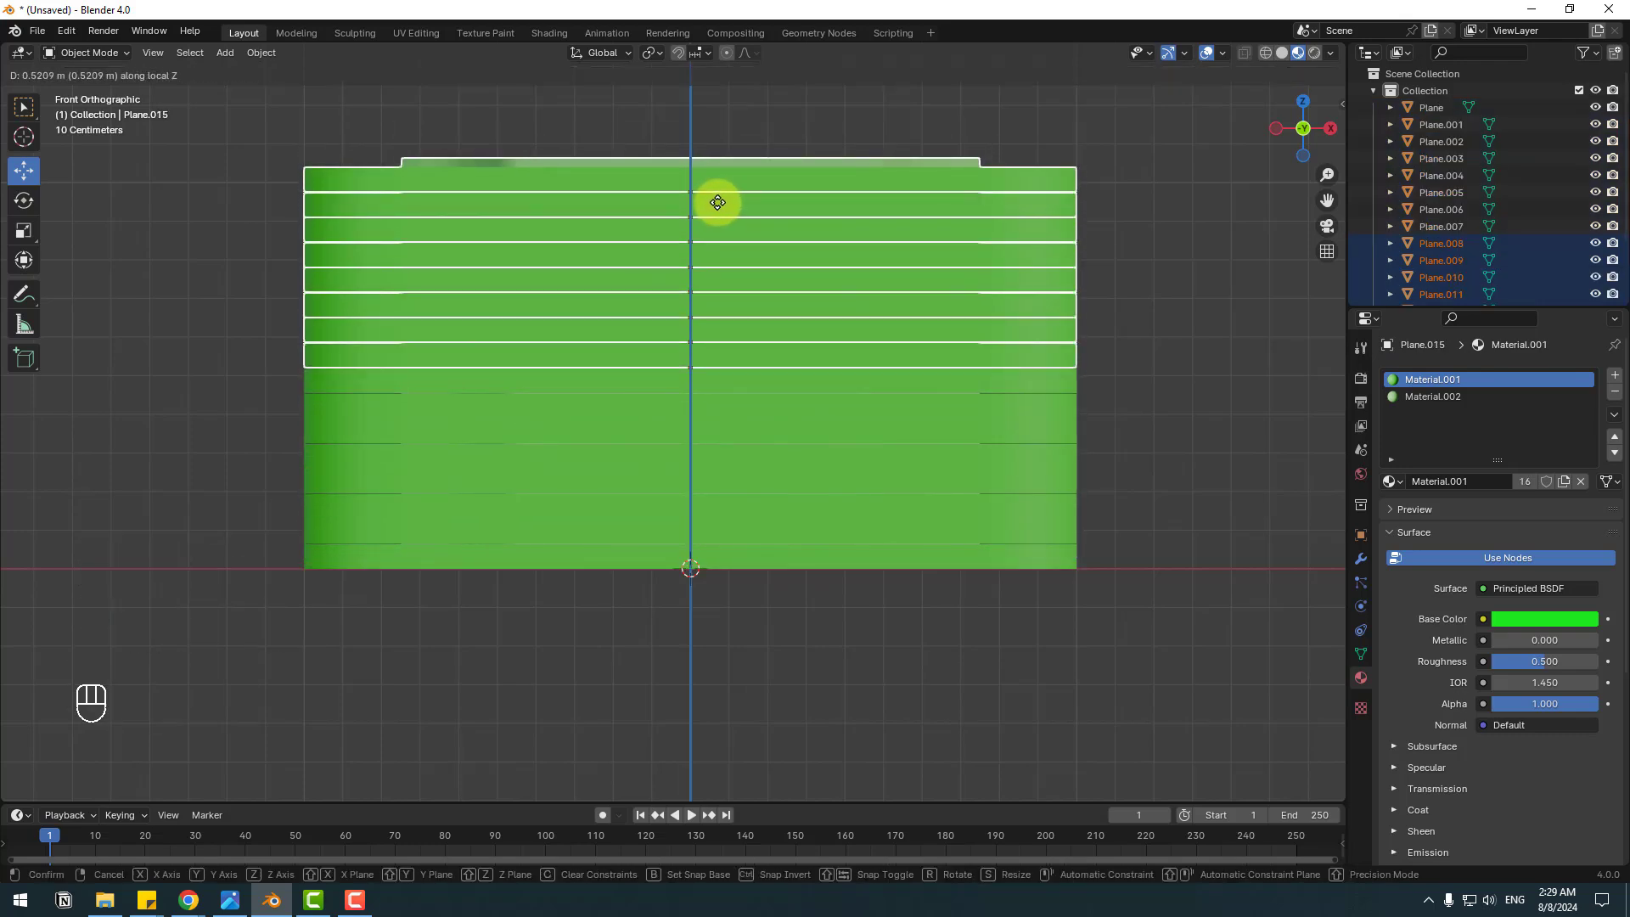
{"action": "left_click", "coordinate": [718, 202]}
{"action": "left_click", "coordinate": [1153, 328]}
Select all sixteen slabs and apply Randomize Transform with a Z rotation of 2.5°
{"action": "scroll", "coordinate": [706, 421], "scroll_direction": "down", "scroll_amount": 3}
{"action": "middle_click_drag", "start_coordinate": [707, 421], "coordinate": [889, 282]}
{"action": "scroll", "coordinate": [794, 509], "scroll_direction": "down", "scroll_amount": 3}
{"action": "scroll", "coordinate": [792, 502], "scroll_direction": "up", "scroll_amount": 3}
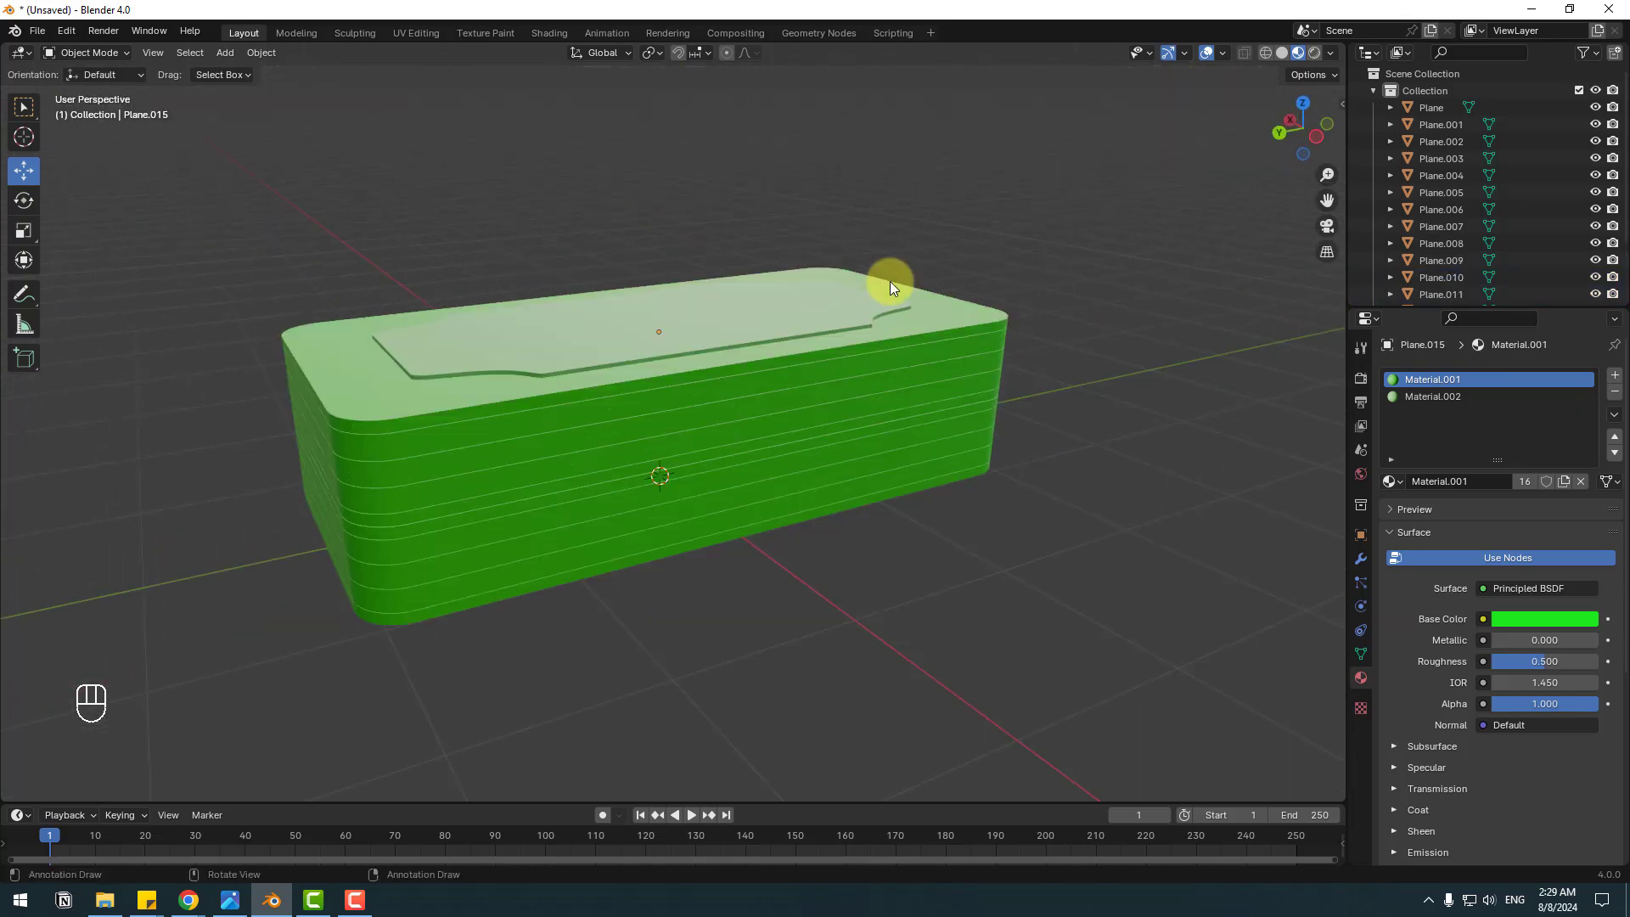
{"action": "left_click", "coordinate": [1439, 111]}
{"action": "scroll", "coordinate": [1437, 212], "scroll_direction": "down", "scroll_amount": 3}
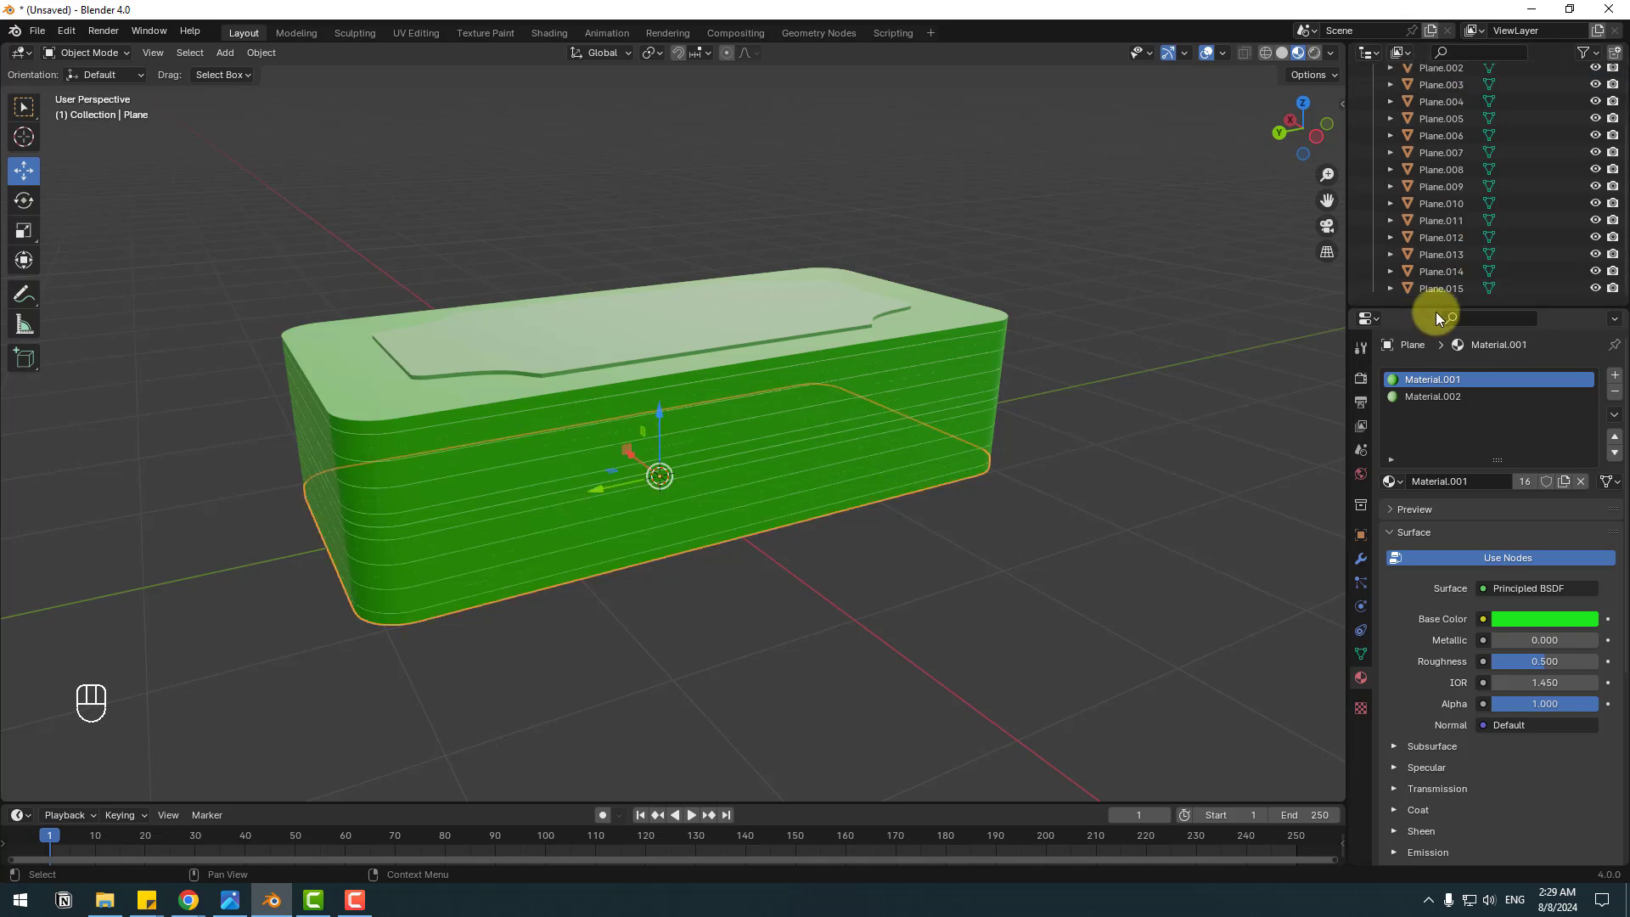
{"action": "left_click", "coordinate": [1436, 288], "text": "shift"}
{"action": "middle_click_drag", "start_coordinate": [765, 318], "coordinate": [602, 446]}
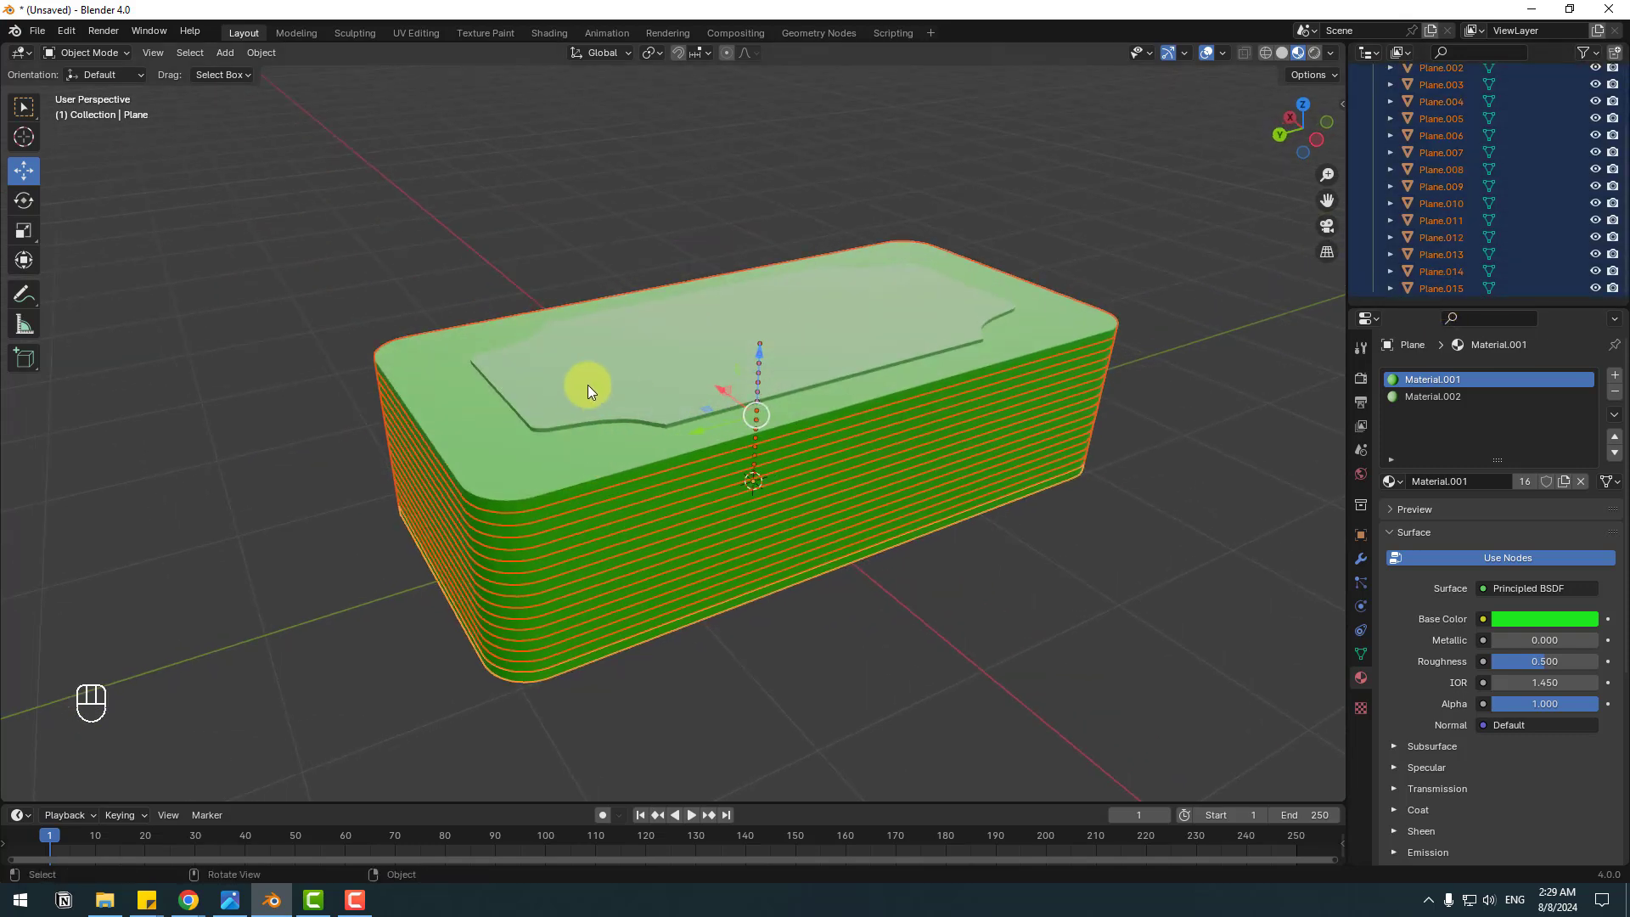
{"action": "left_click", "coordinate": [265, 53]}
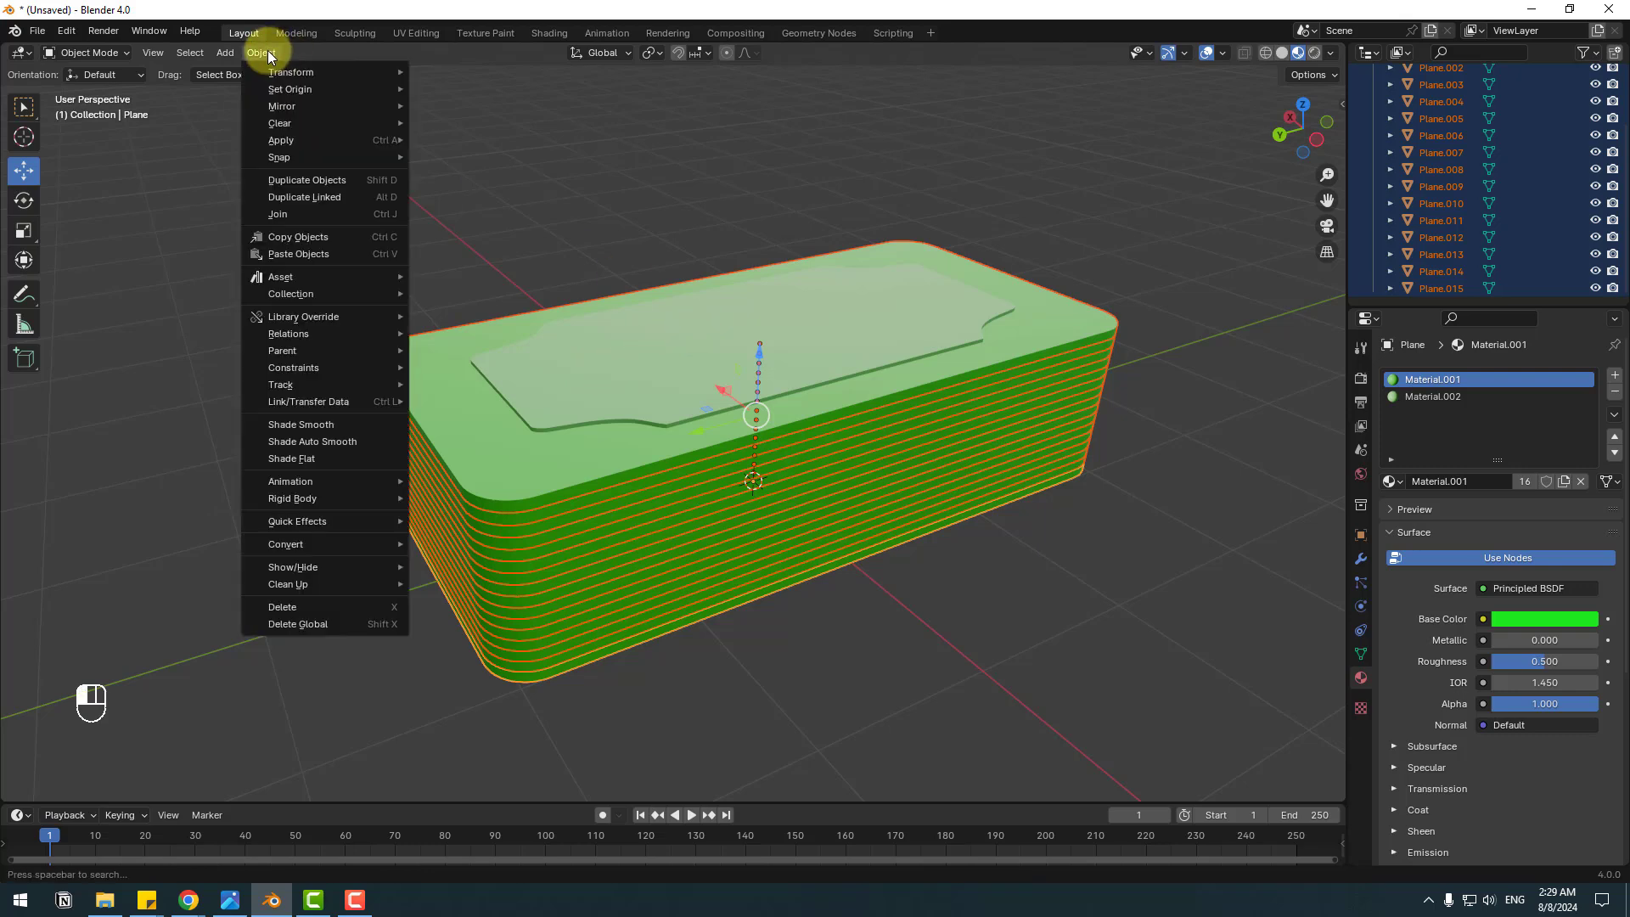
{"action": "mouse_move", "coordinate": [268, 71]}
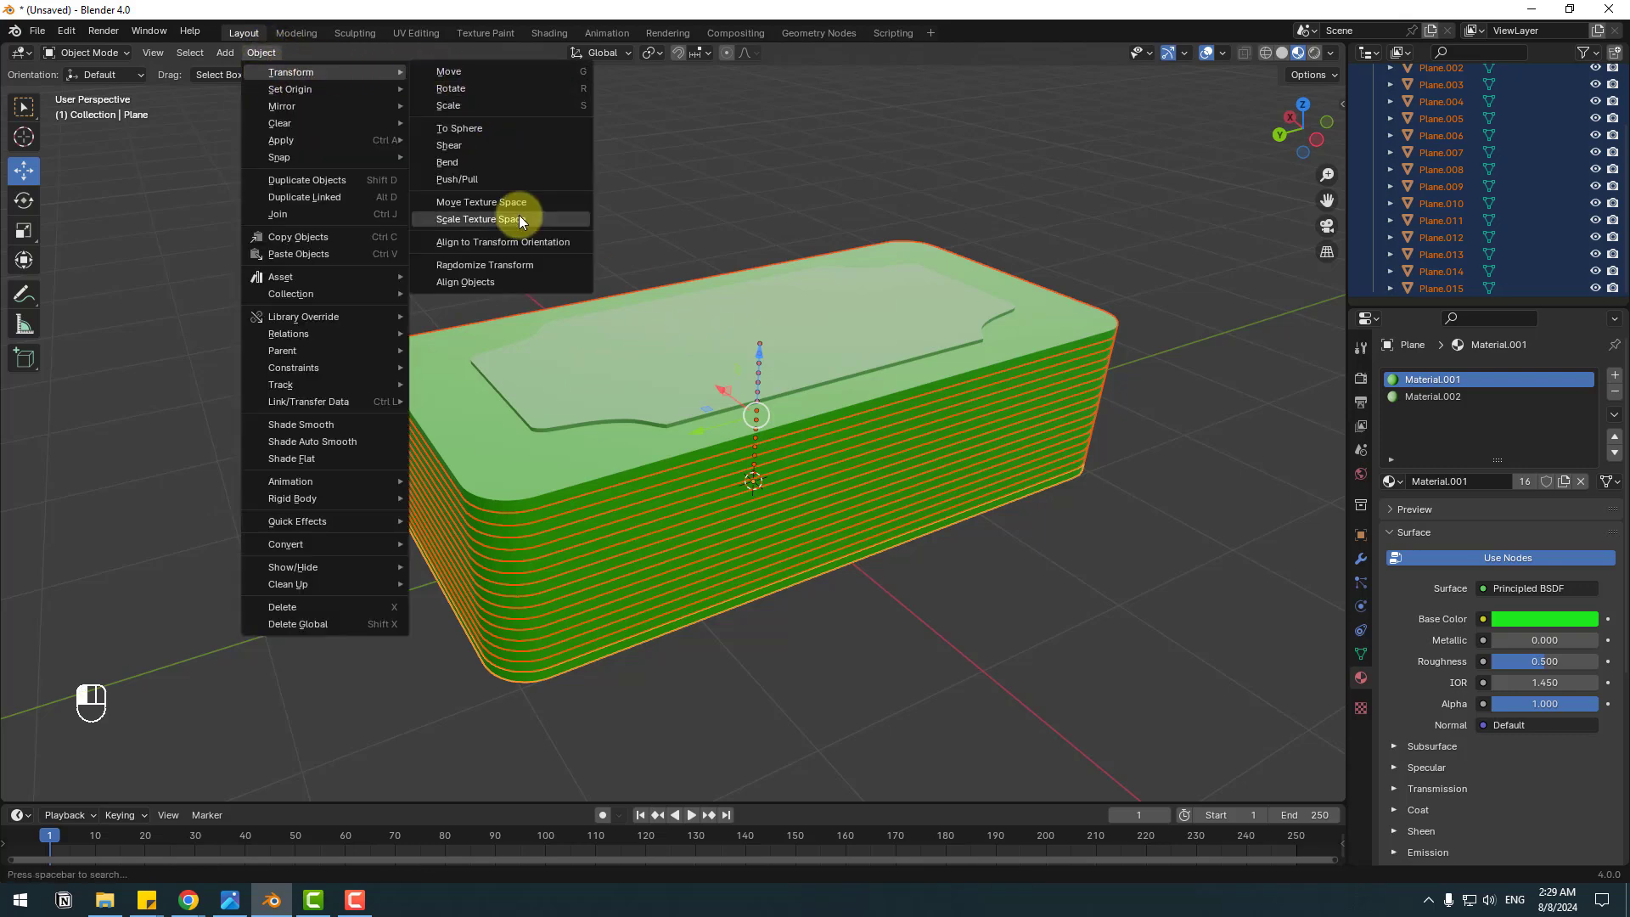
{"action": "left_click", "coordinate": [512, 265]}
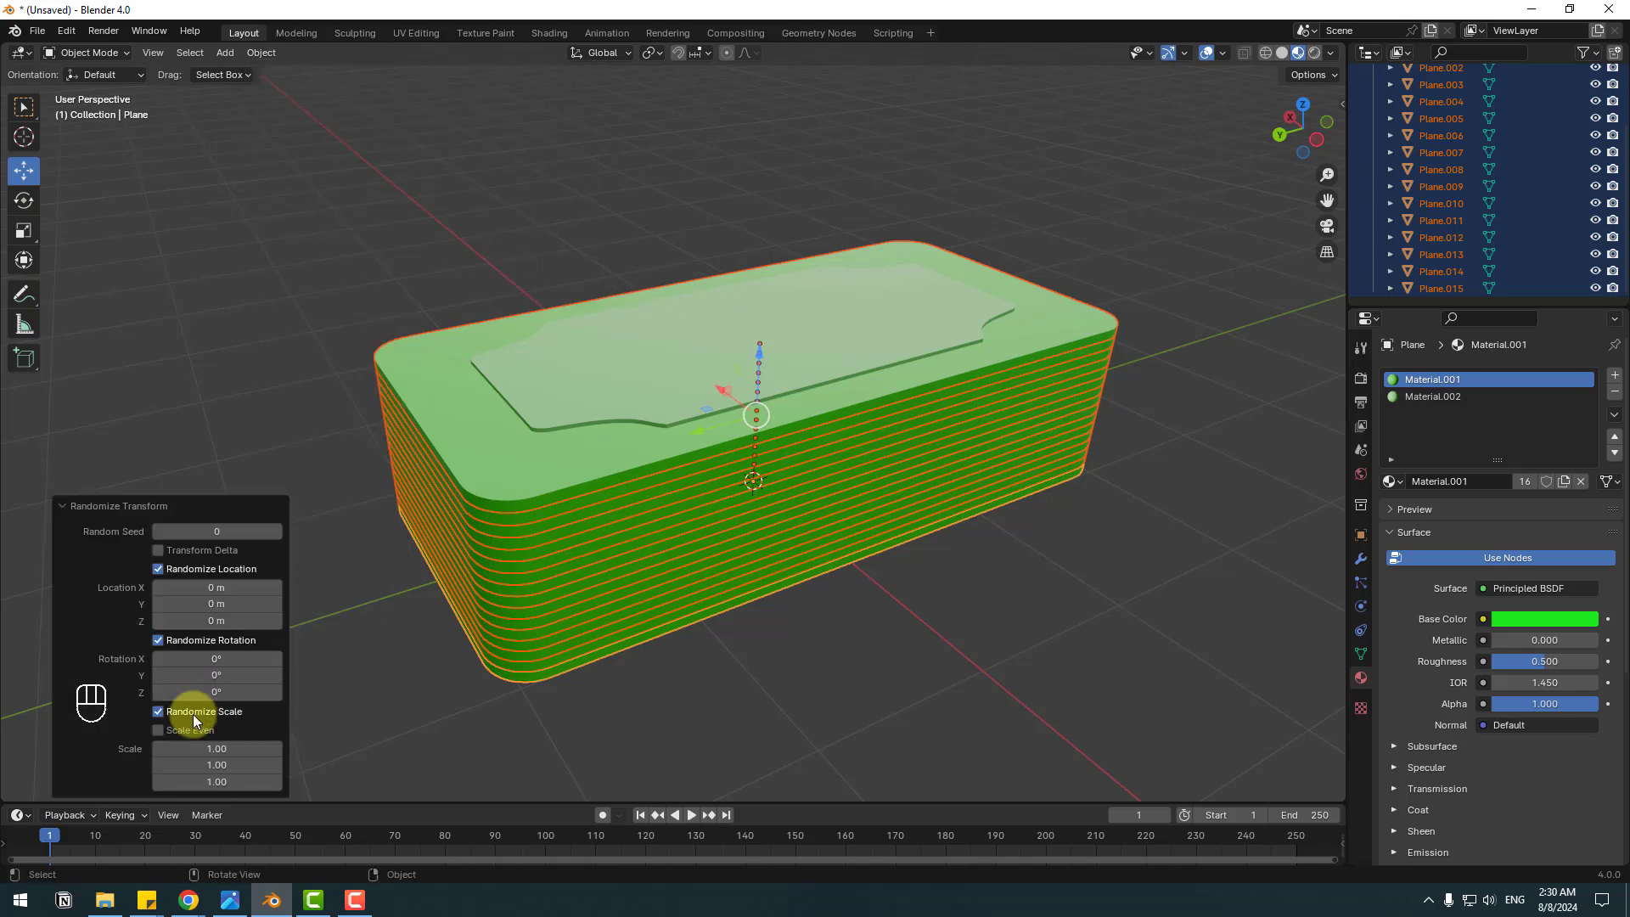
{"action": "left_click_drag", "start_coordinate": [209, 689], "coordinate": [281, 665]}
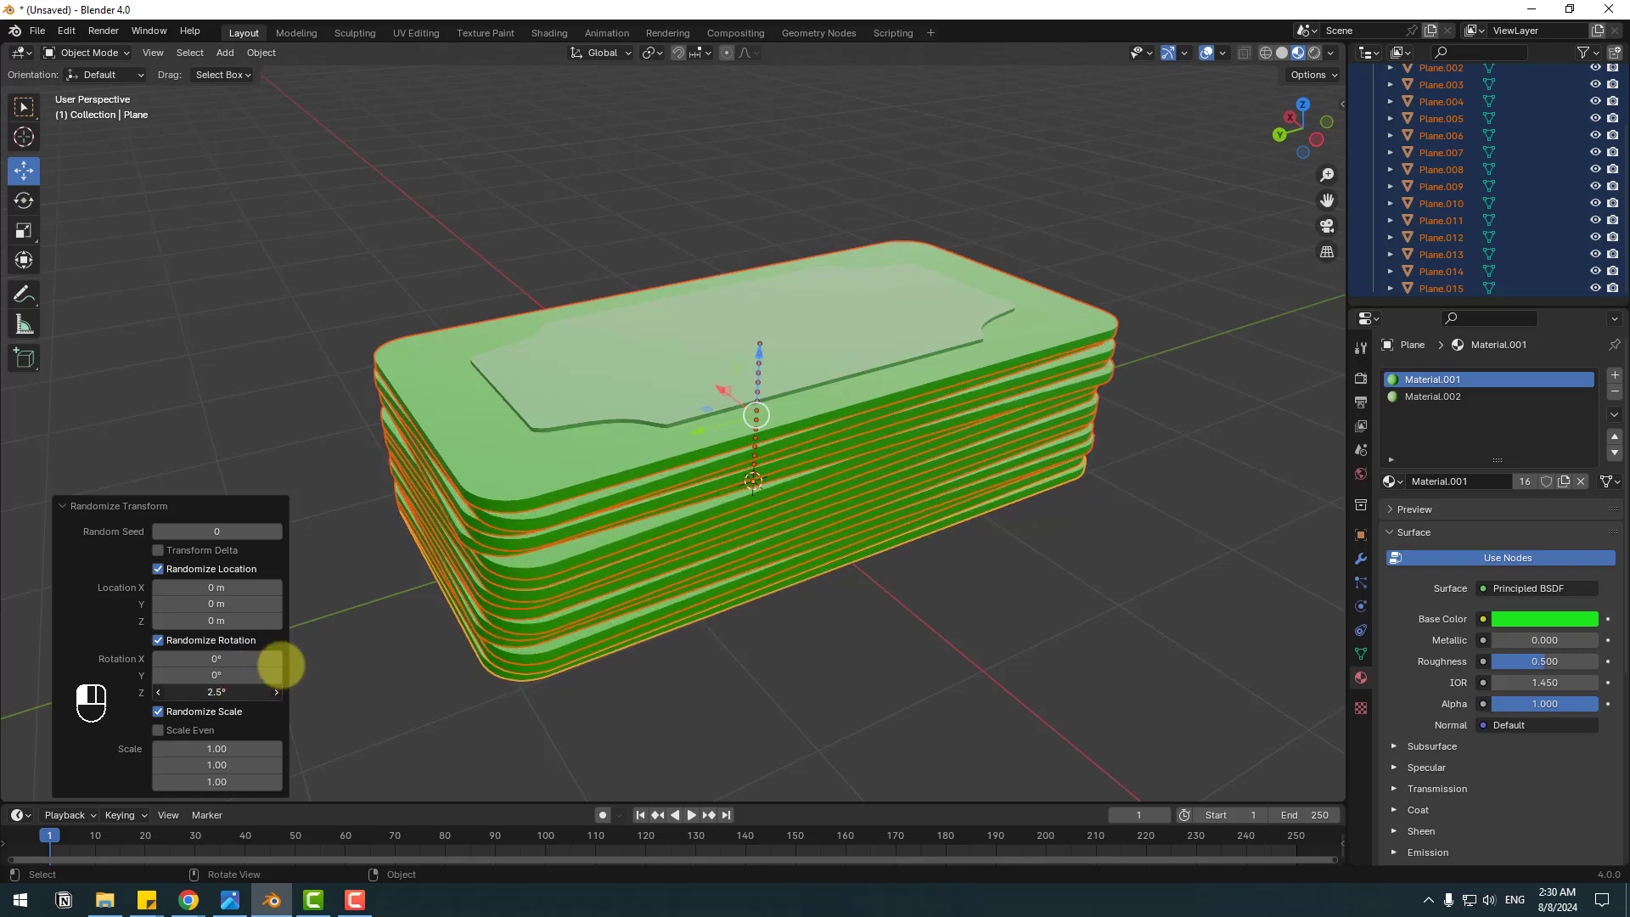
{"action": "left_click", "coordinate": [649, 691]}
Deselect the slabs and add a new mesh plane at the base of the stack
{"action": "middle_click_drag", "start_coordinate": [649, 691], "coordinate": [425, 509]}
{"action": "scroll", "coordinate": [424, 509], "scroll_direction": "up", "scroll_amount": 2}
{"action": "left_click", "coordinate": [422, 357]}
{"action": "left_click", "coordinate": [226, 60]}
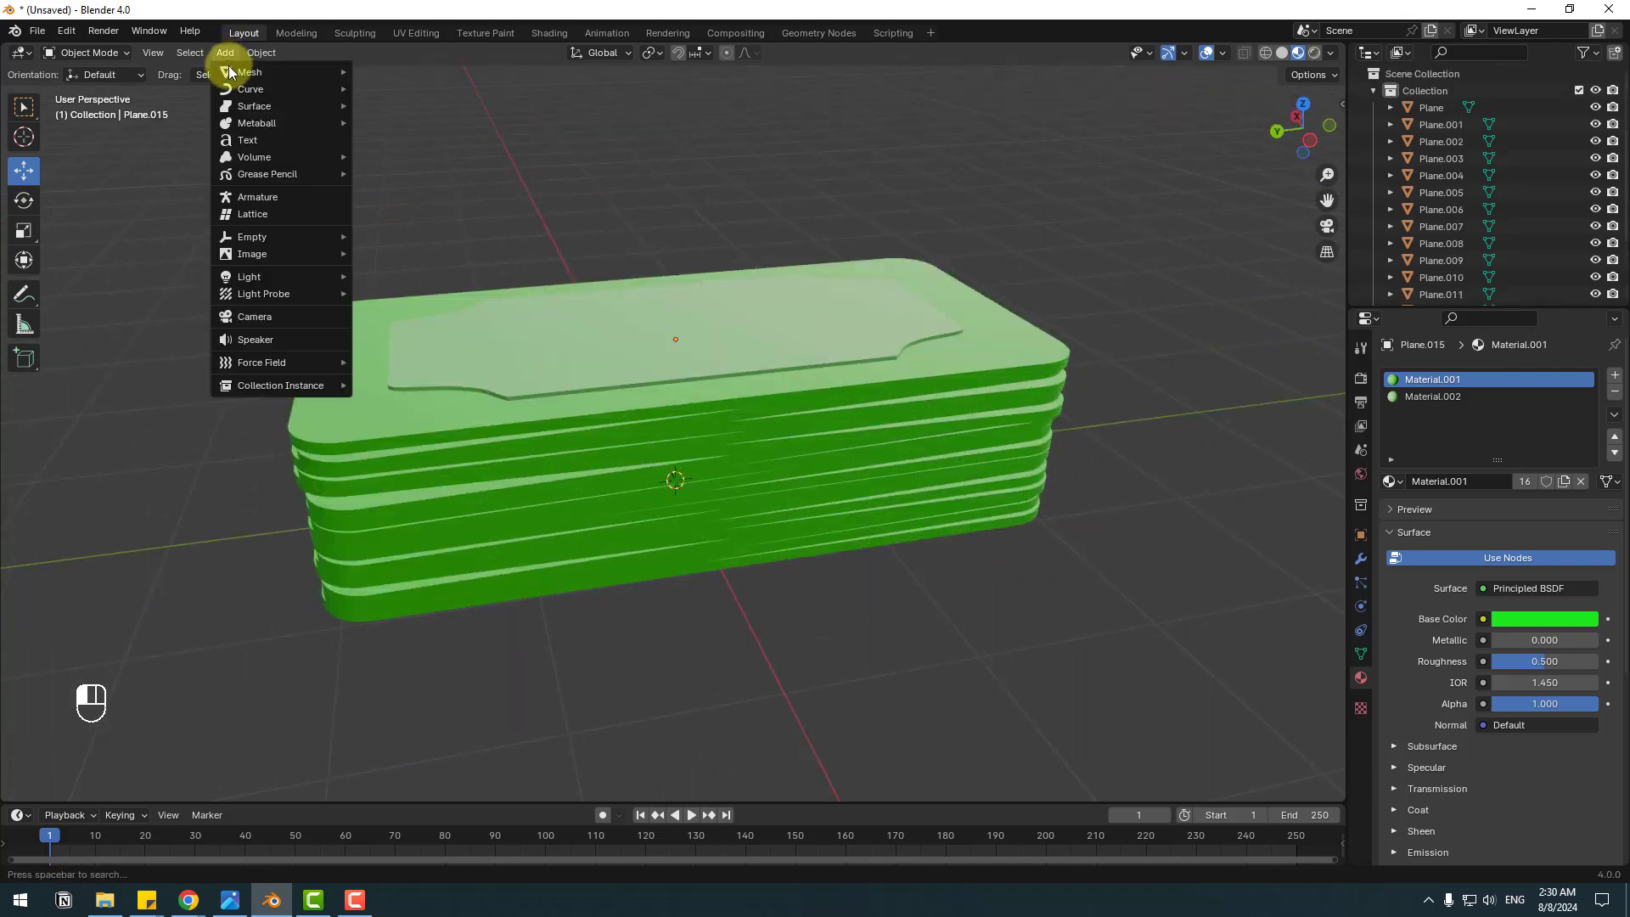
{"action": "mouse_move", "coordinate": [313, 69]}
{"action": "left_click", "coordinate": [382, 69]}
{"action": "middle_click_drag", "start_coordinate": [475, 231], "coordinate": [905, 468]}
{"action": "scroll", "coordinate": [905, 469], "scroll_direction": "down", "scroll_amount": 3}
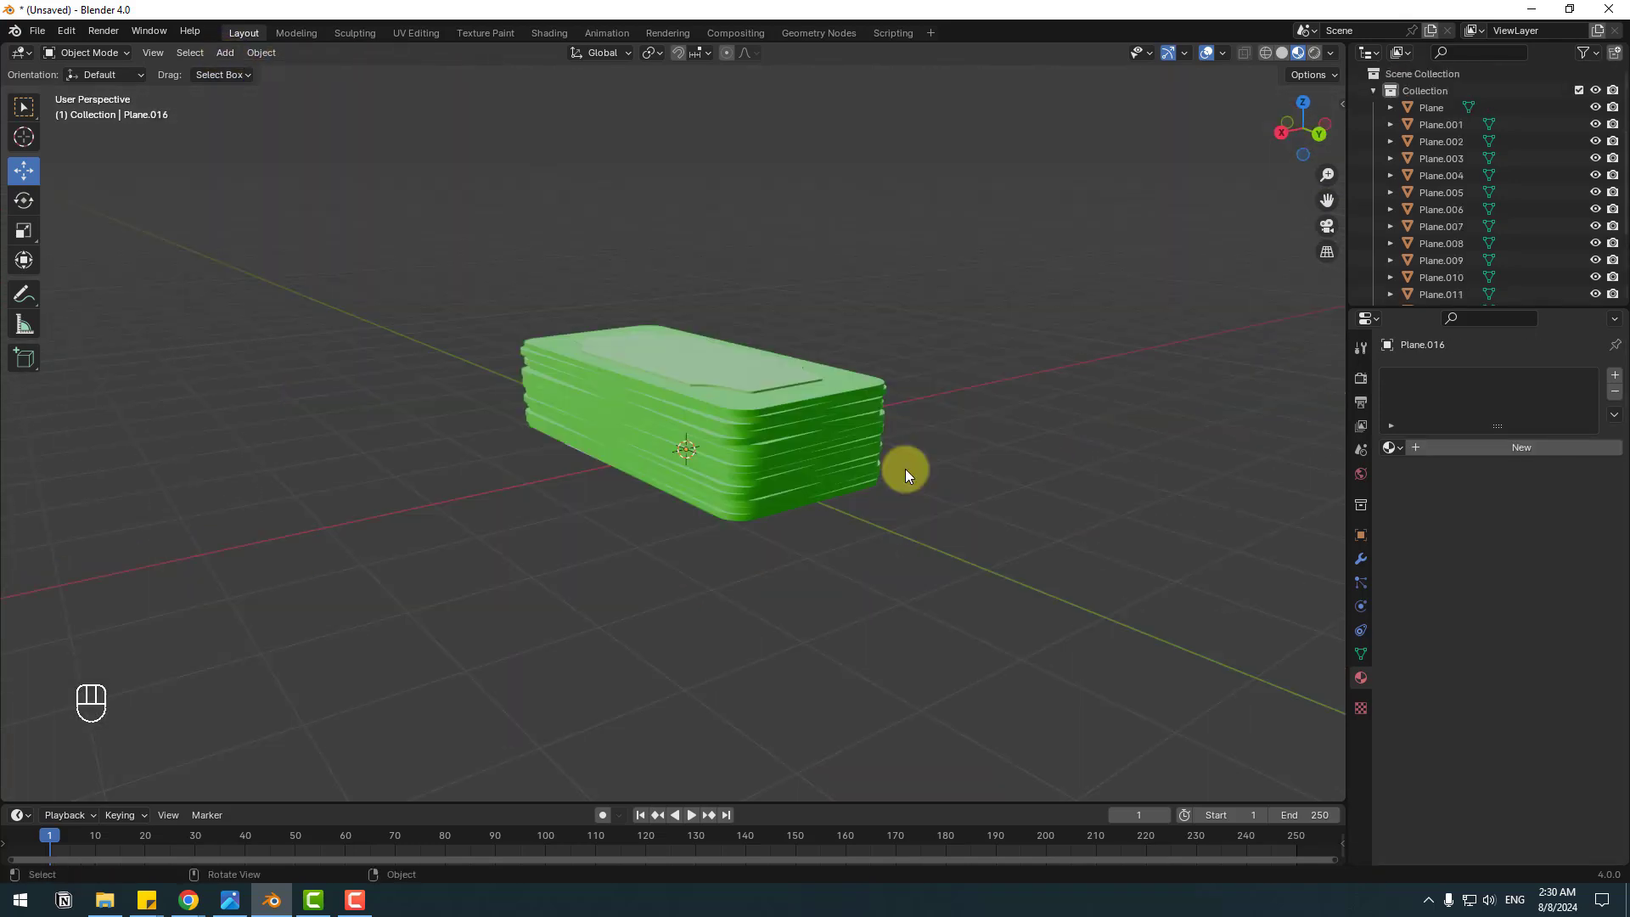
Show the scene in wireframe from the top view and select the new plane
{"action": "key", "text": "KP_7"}
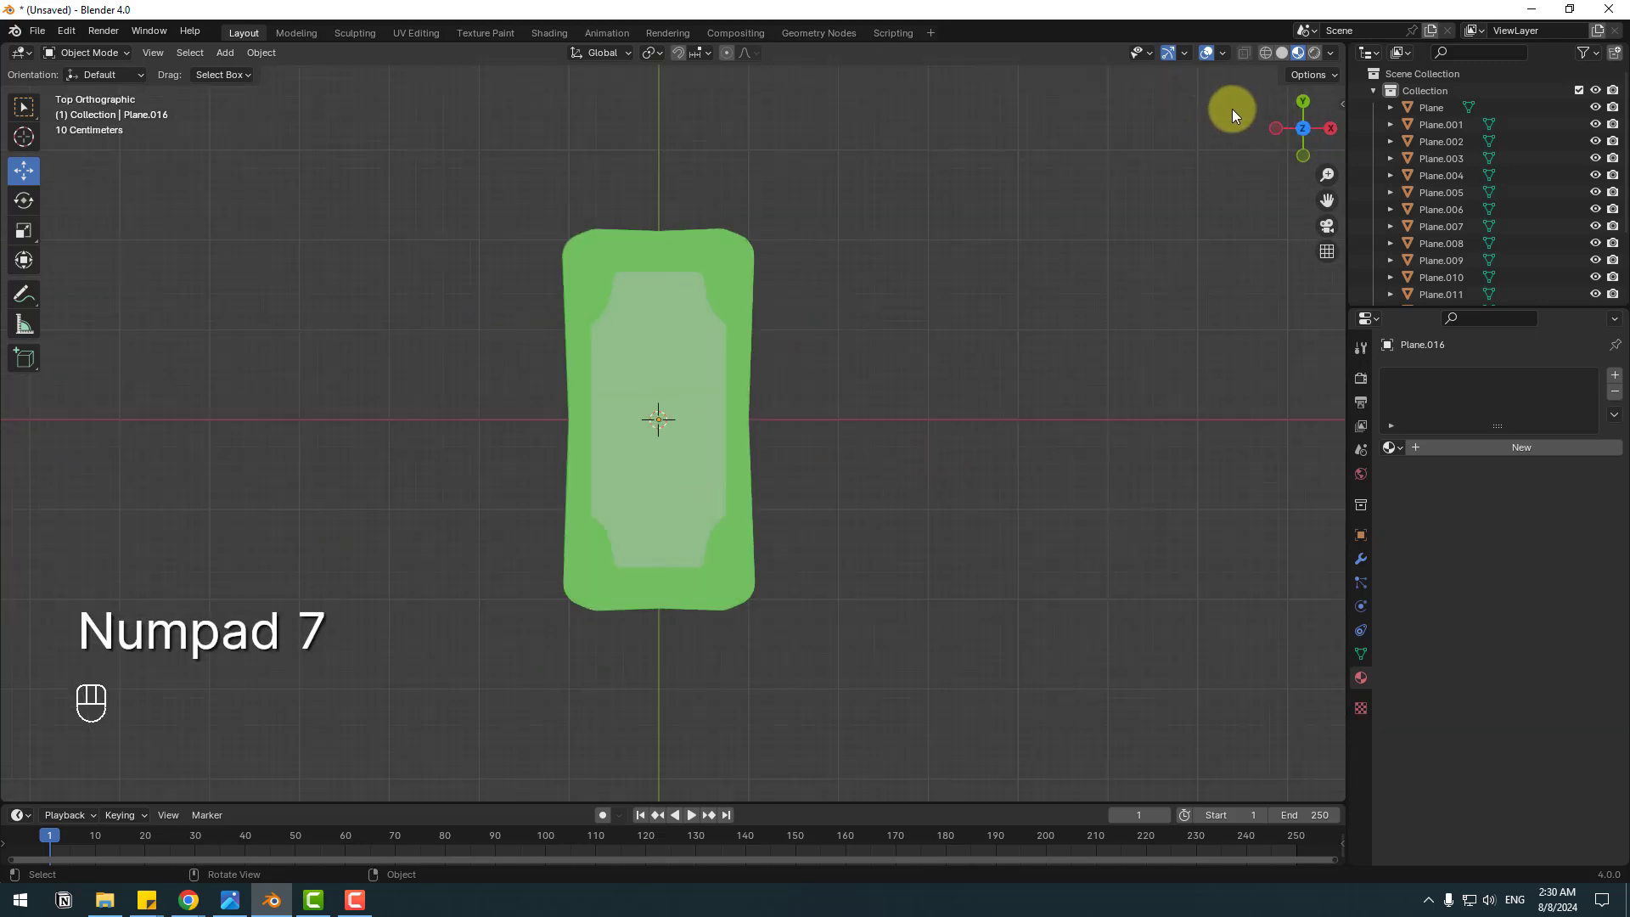
{"action": "left_click", "coordinate": [1279, 53]}
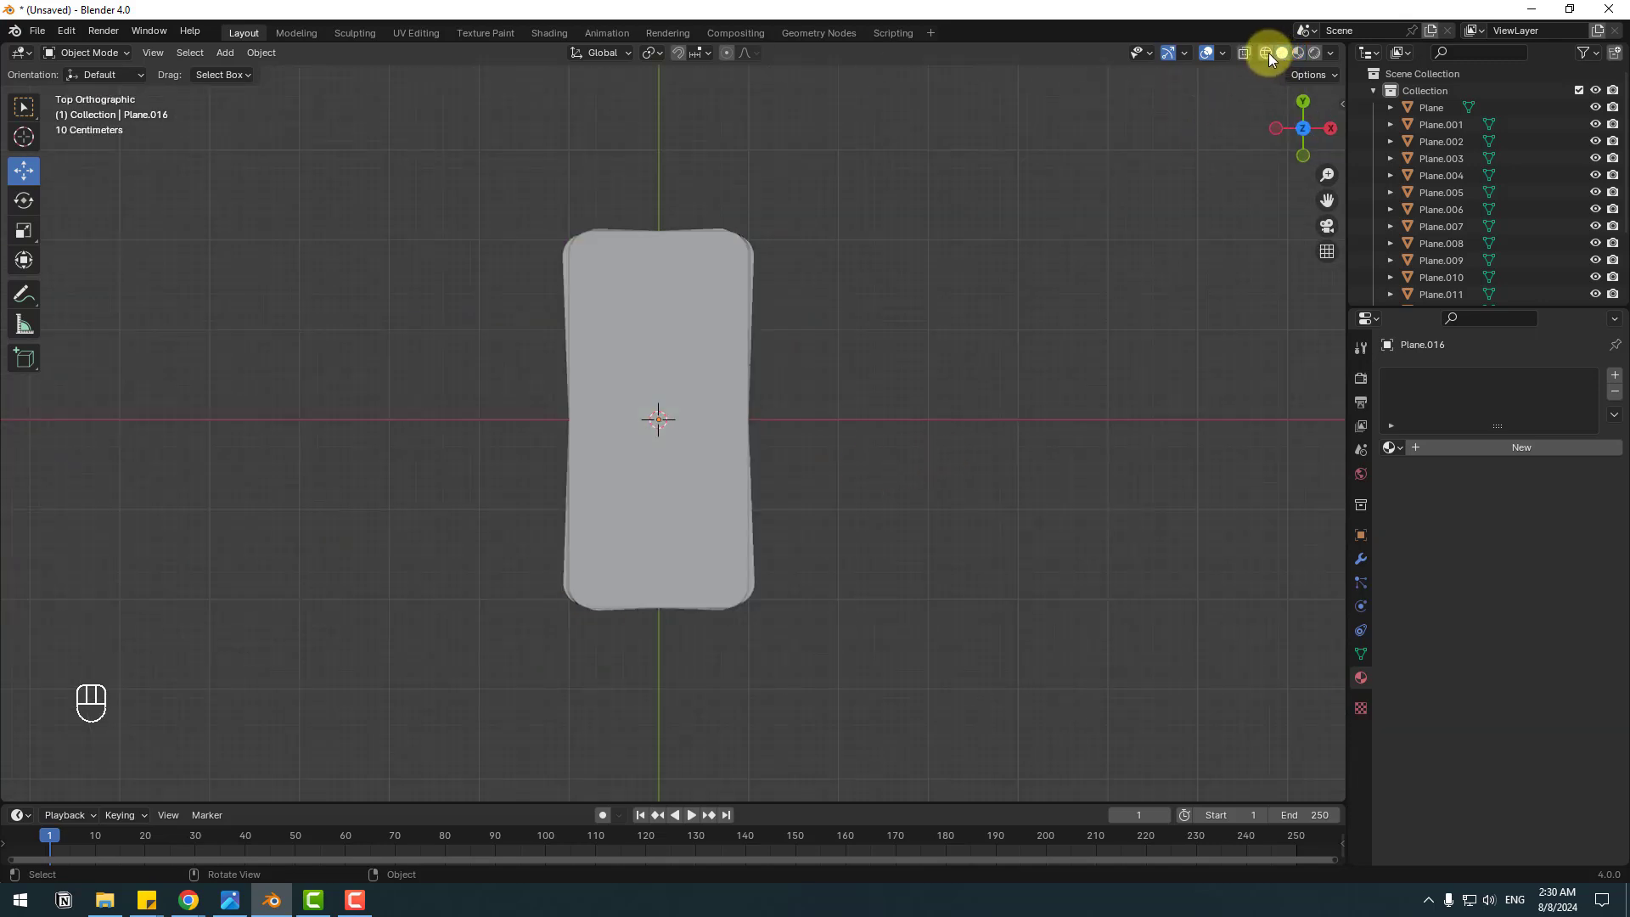
{"action": "left_click", "coordinate": [1268, 52]}
{"action": "scroll", "coordinate": [567, 501], "scroll_direction": "up", "scroll_amount": 2}
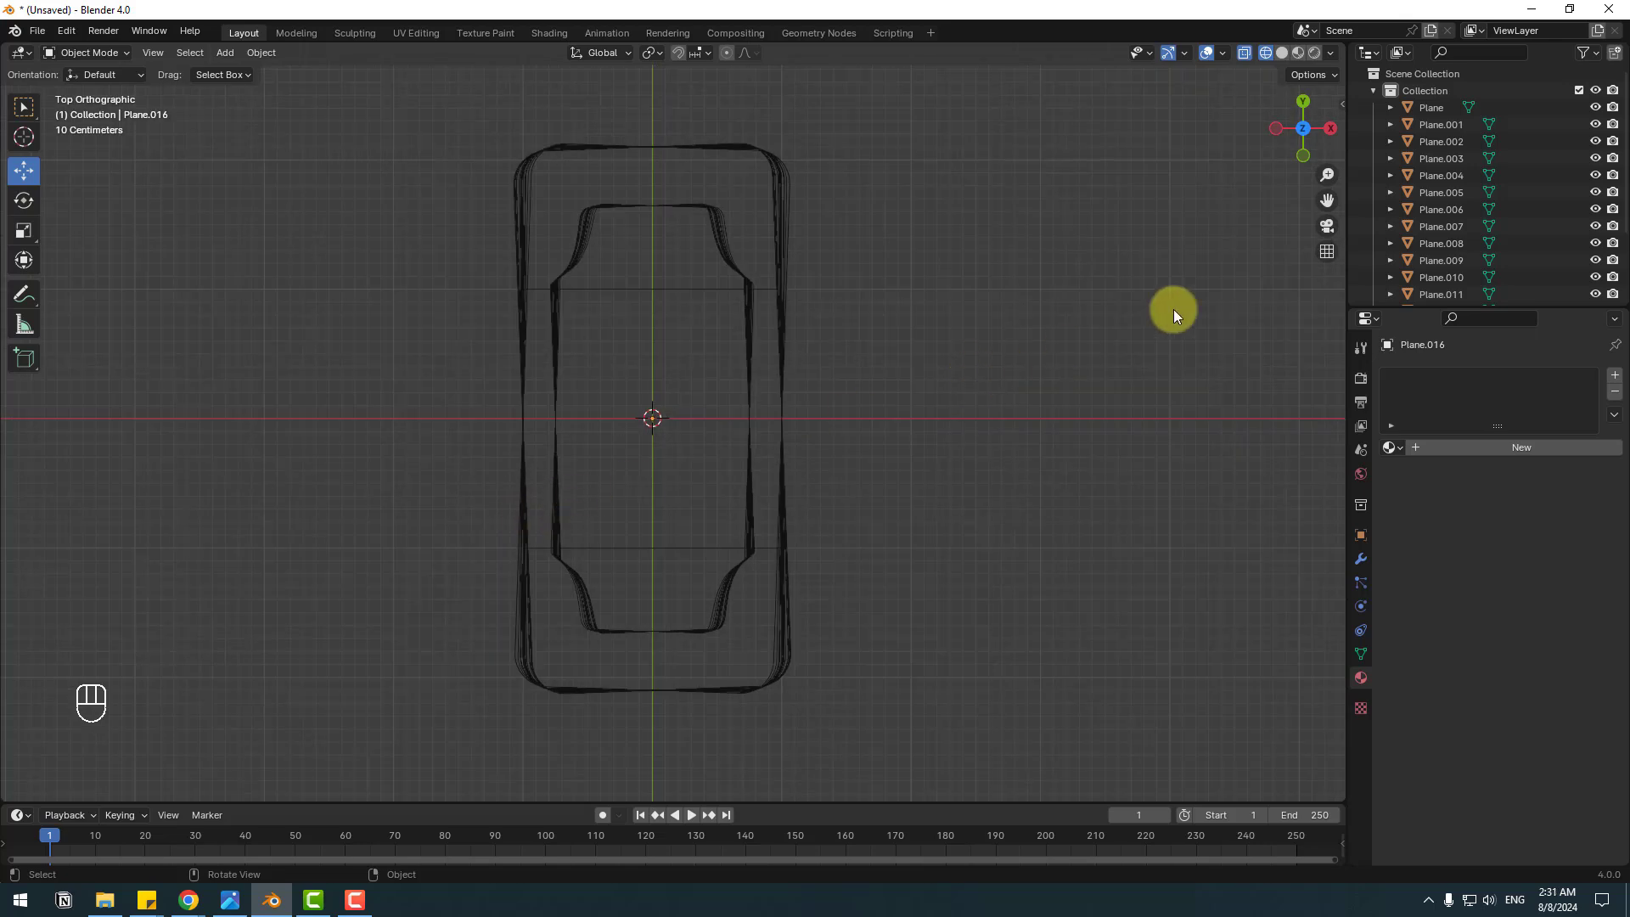
{"action": "scroll", "coordinate": [1447, 254], "scroll_direction": "down", "scroll_amount": 4}
{"action": "left_click", "coordinate": [1438, 288]}
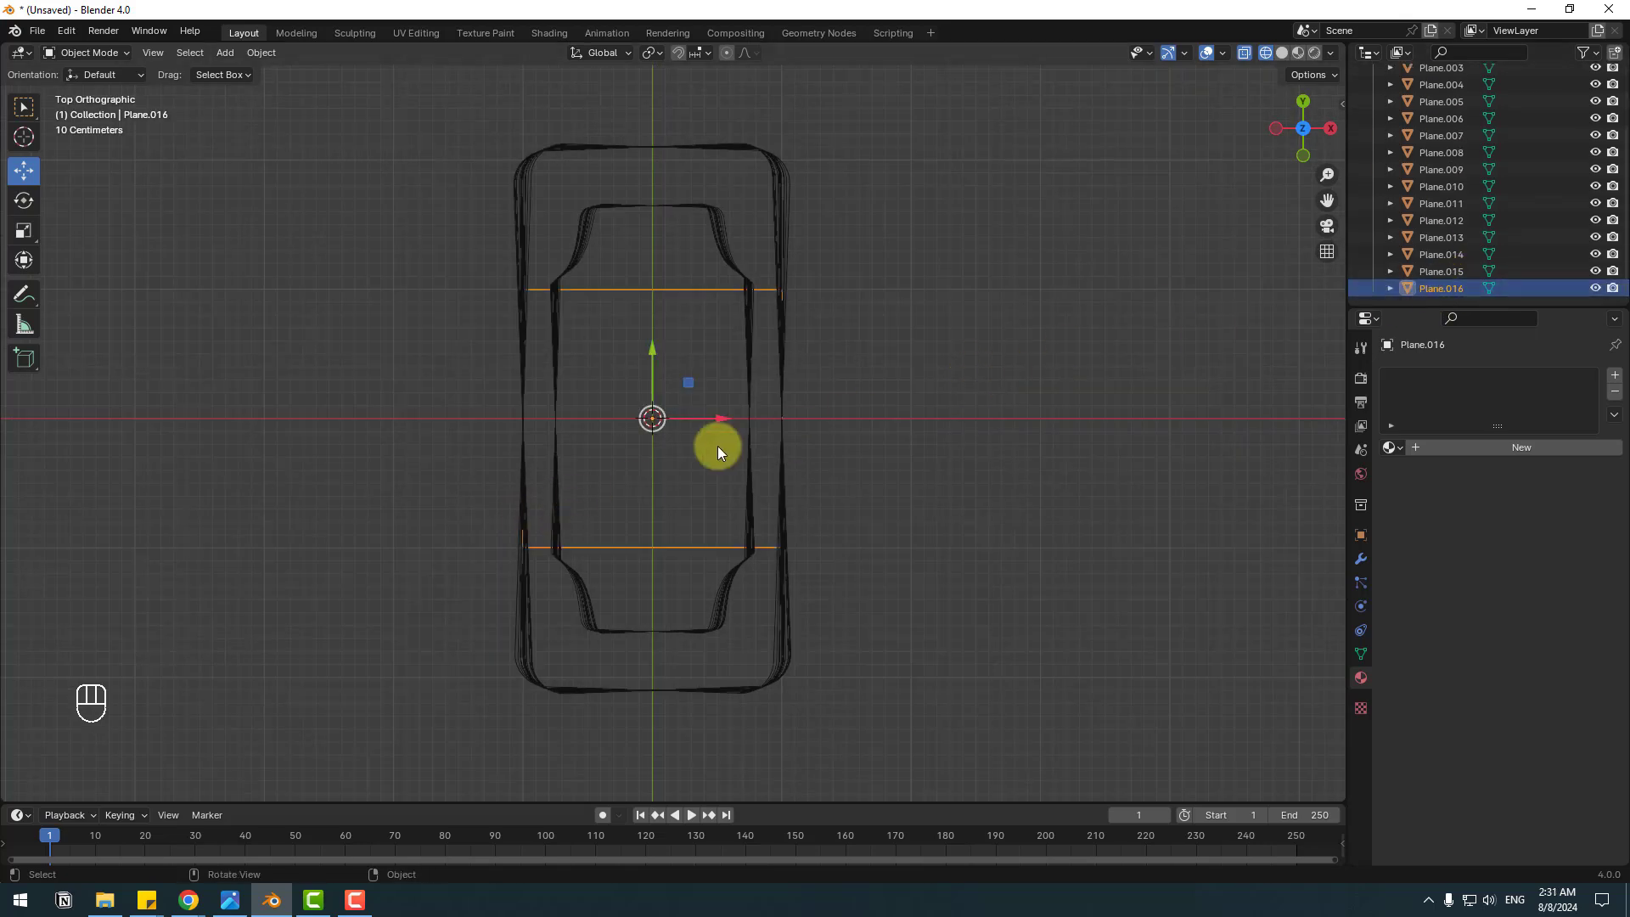
Widen the plane by scaling it to 1.087 along X, and apply the scale
{"action": "scroll", "coordinate": [246, 356], "scroll_direction": "up", "scroll_amount": 2}
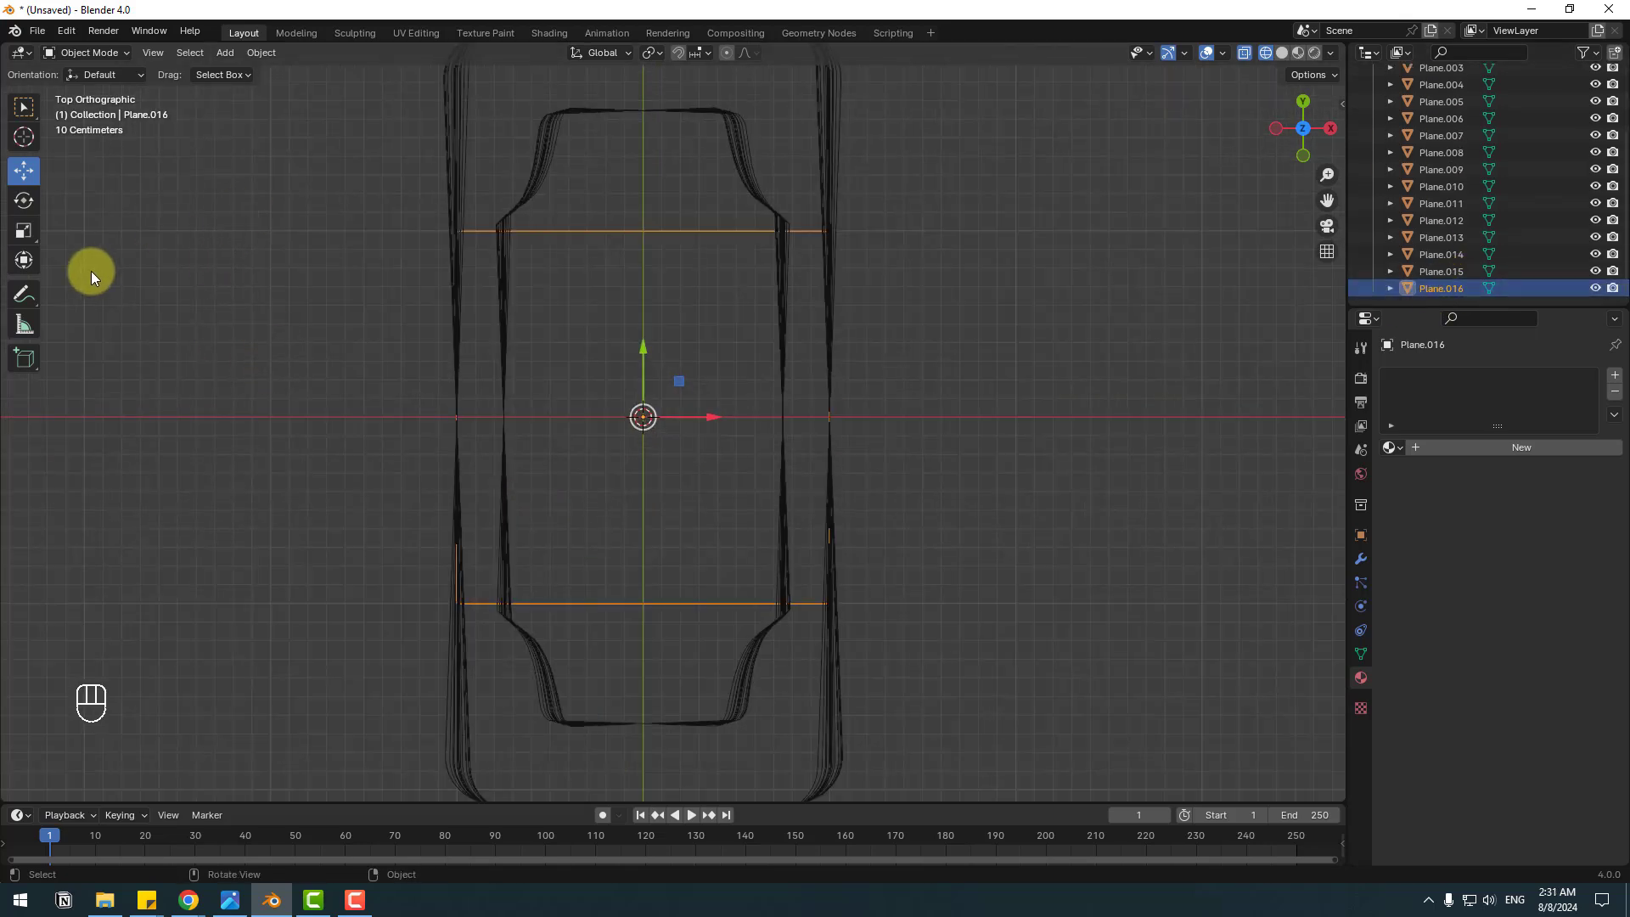
{"action": "left_click", "coordinate": [24, 242]}
{"action": "left_click_drag", "start_coordinate": [711, 414], "coordinate": [717, 416]}
{"action": "middle_click_drag", "start_coordinate": [891, 563], "coordinate": [446, 396]}
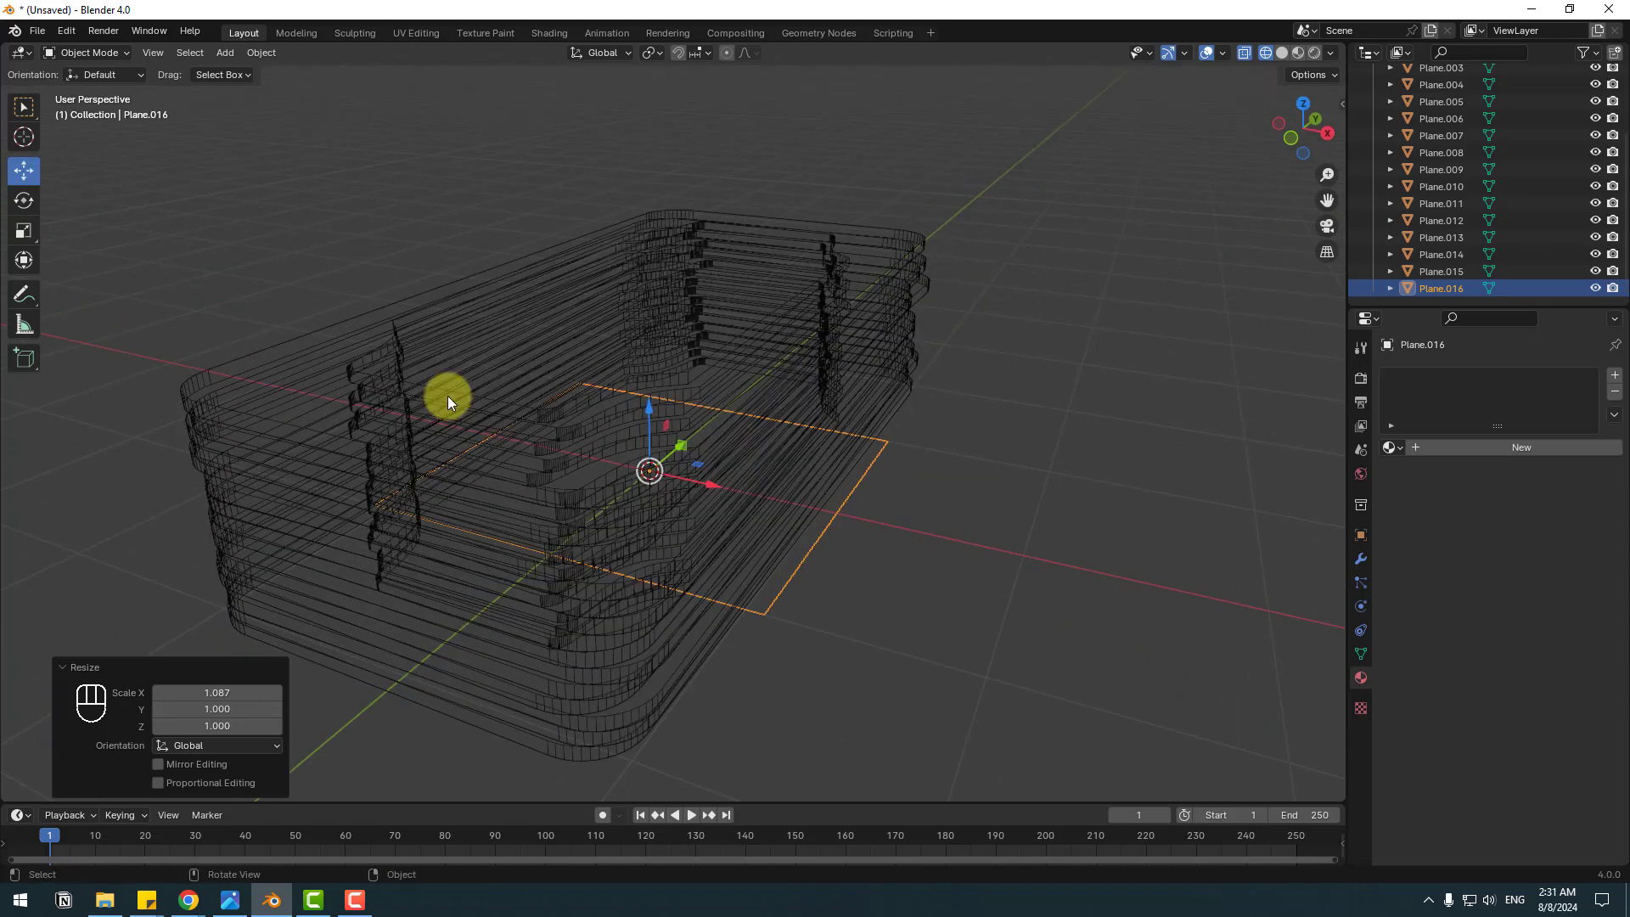
{"action": "key", "text": "ctrl+a"}
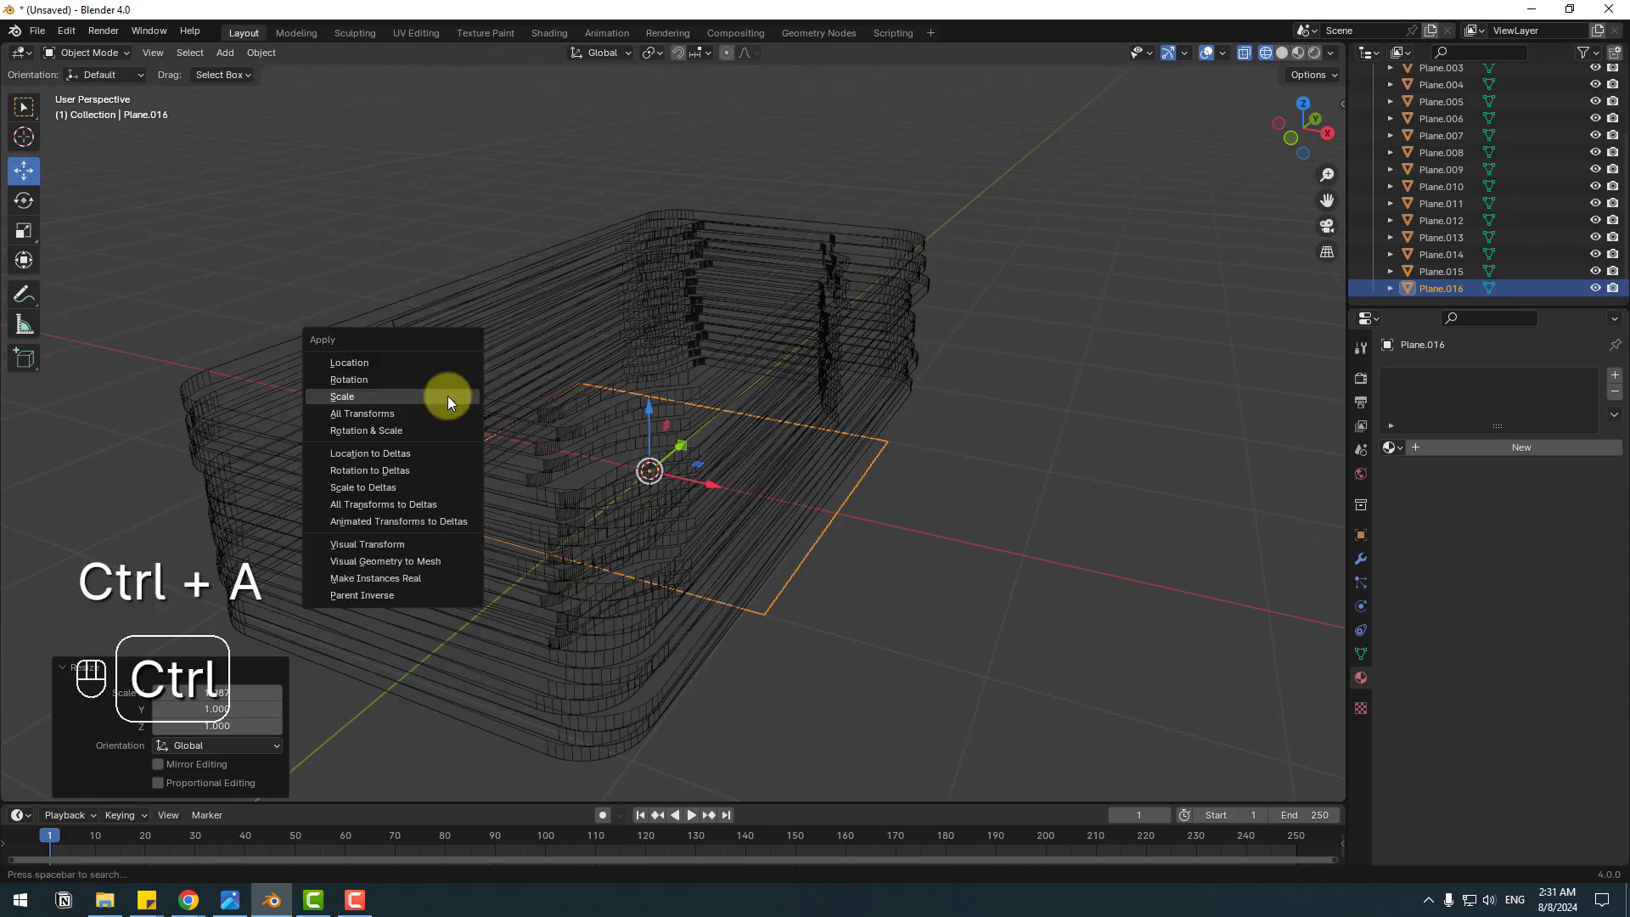
{"action": "left_click", "coordinate": [365, 395]}
In Edit Mode, select the plane's two opposite edges along the stack's long sides and extrude them up along Z to the stack's top
{"action": "middle_click_drag", "start_coordinate": [365, 396], "coordinate": [550, 456]}
{"action": "key", "text": "Tab"}
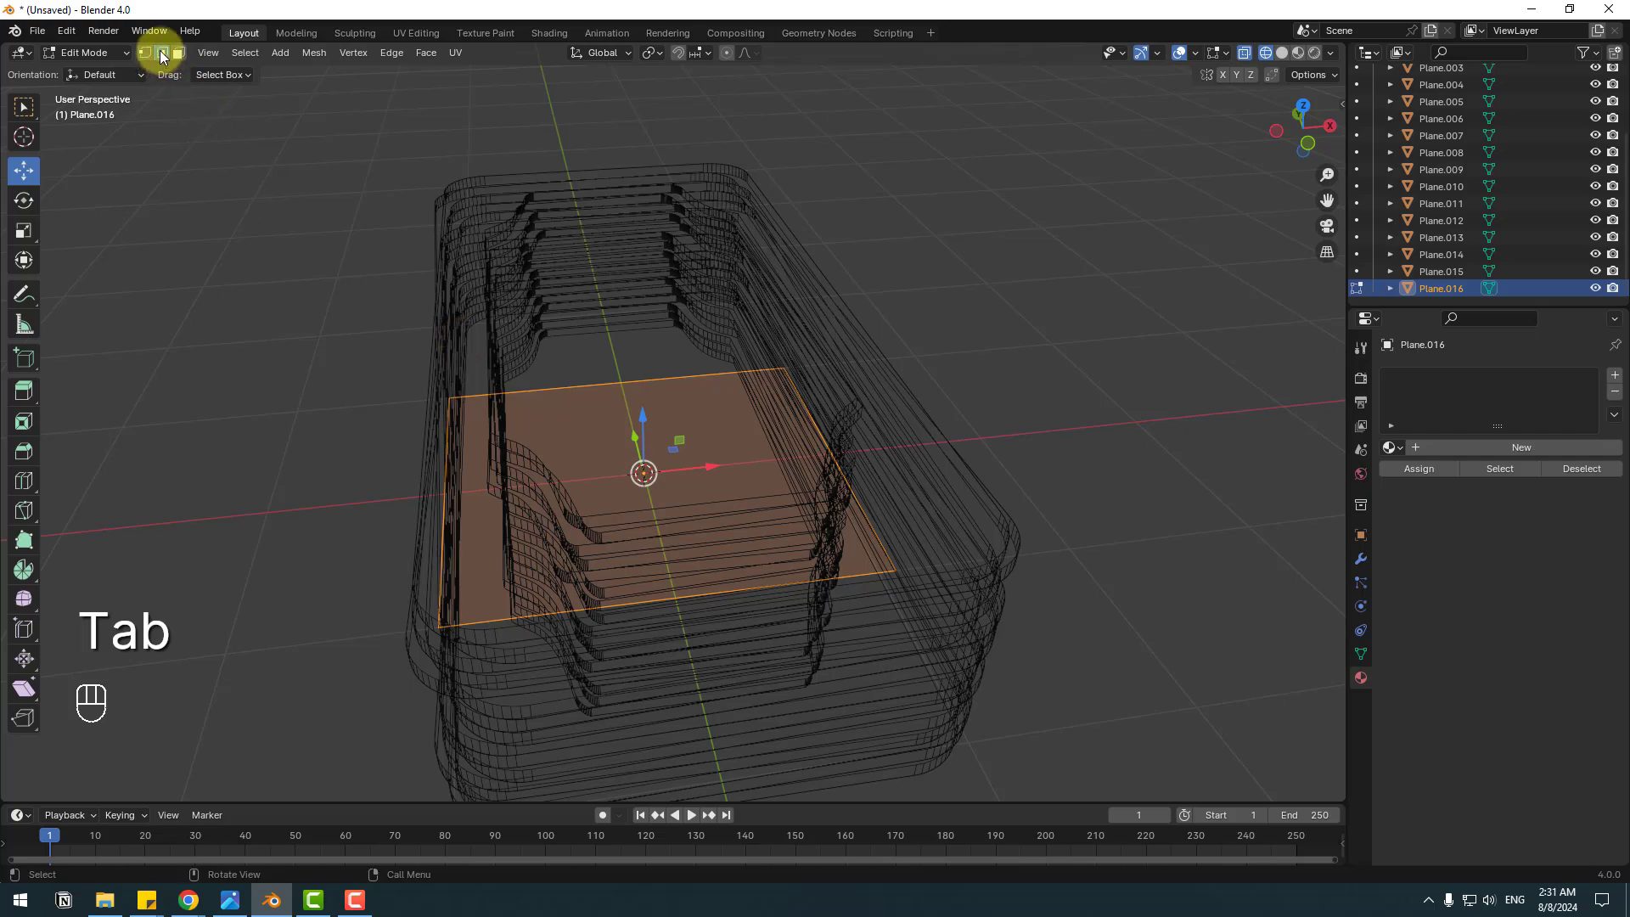
{"action": "left_click", "coordinate": [251, 521]}
{"action": "middle_click_drag", "start_coordinate": [247, 521], "coordinate": [379, 533]}
{"action": "left_click", "coordinate": [370, 532]}
{"action": "middle_click_drag", "start_coordinate": [826, 600], "coordinate": [705, 599]}
{"action": "left_click", "coordinate": [842, 579], "text": "shift"}
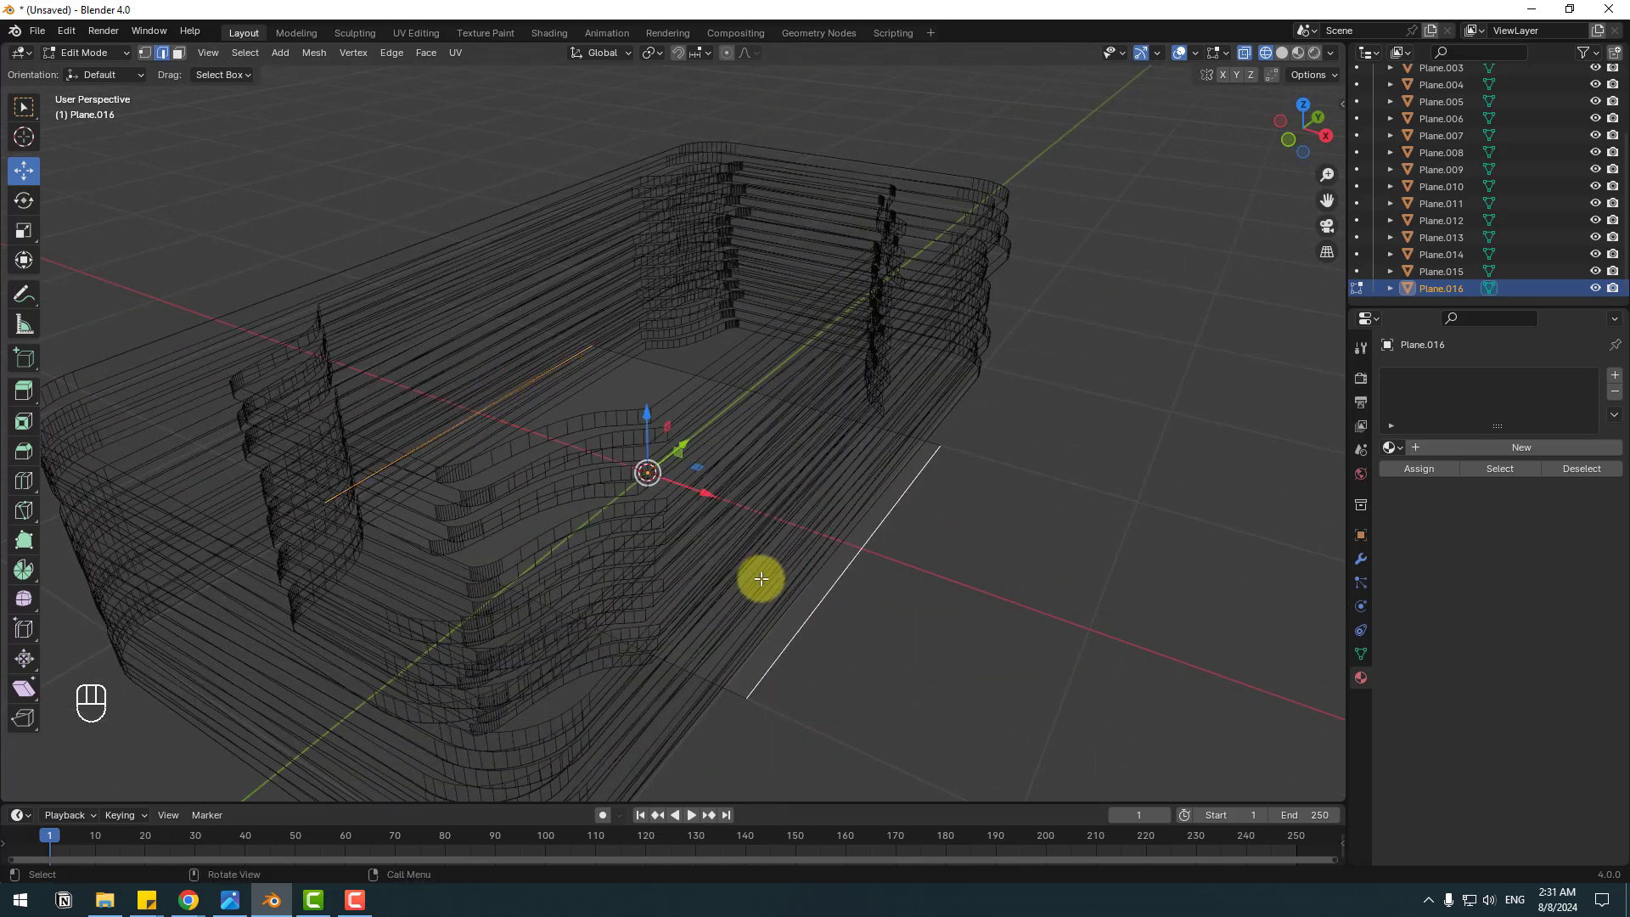
{"action": "key", "text": "e"}
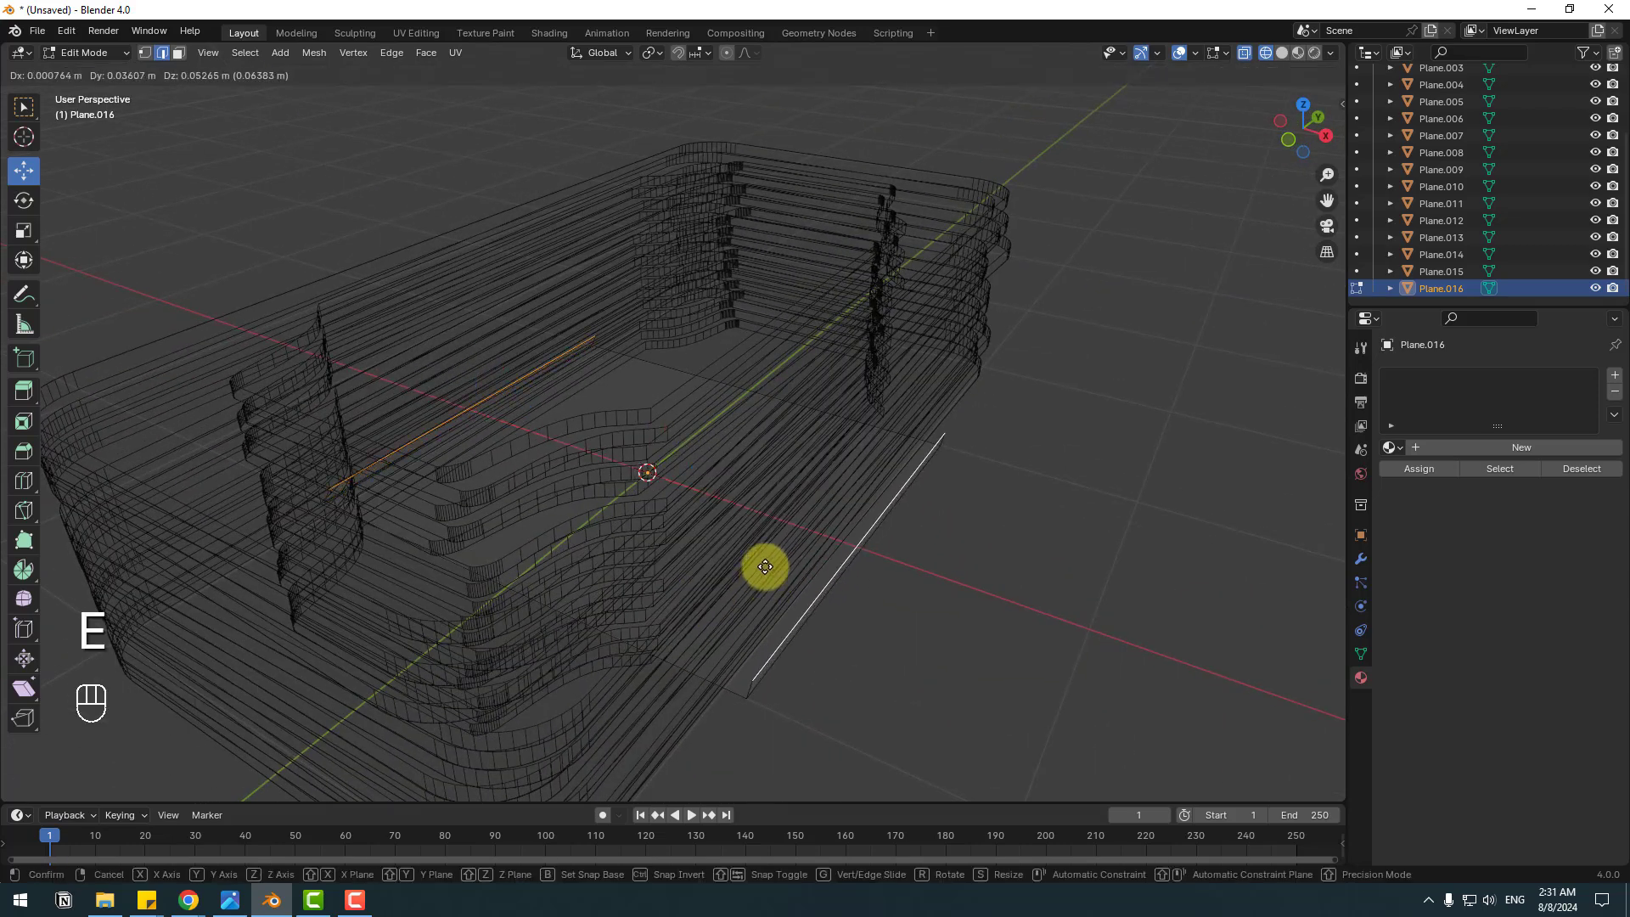
{"action": "key", "text": "z"}
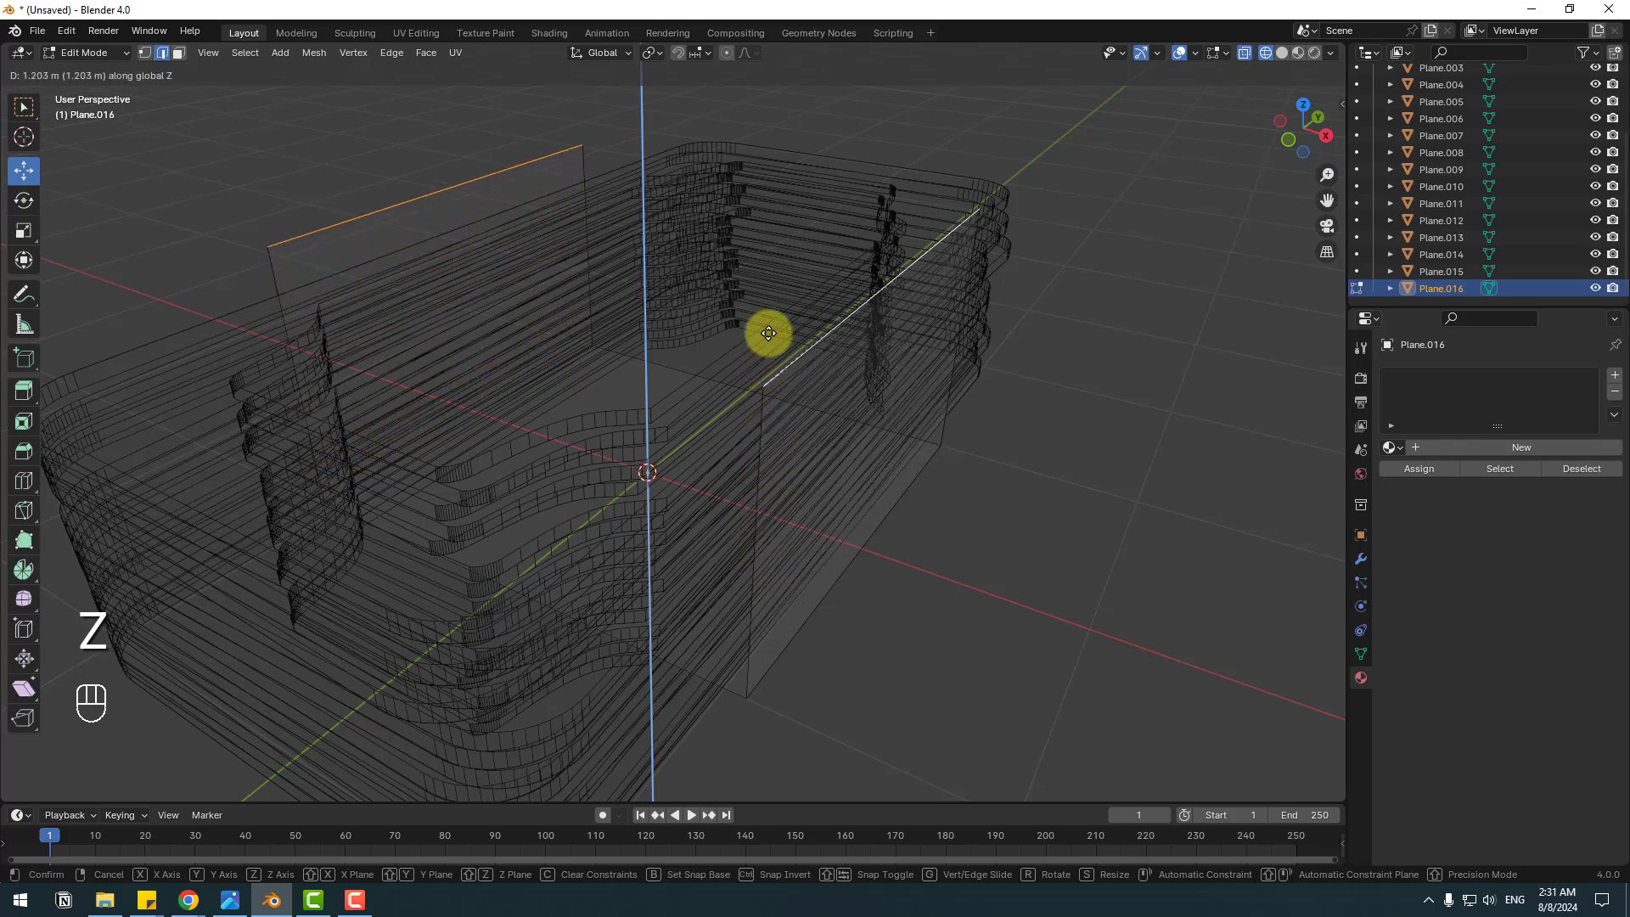
{"action": "left_click", "coordinate": [767, 364]}
Fill a face between the two raised edges across the top of the stack, and return to solid shading
{"action": "middle_click_drag", "start_coordinate": [768, 363], "coordinate": [617, 416]}
{"action": "key", "text": "f"}
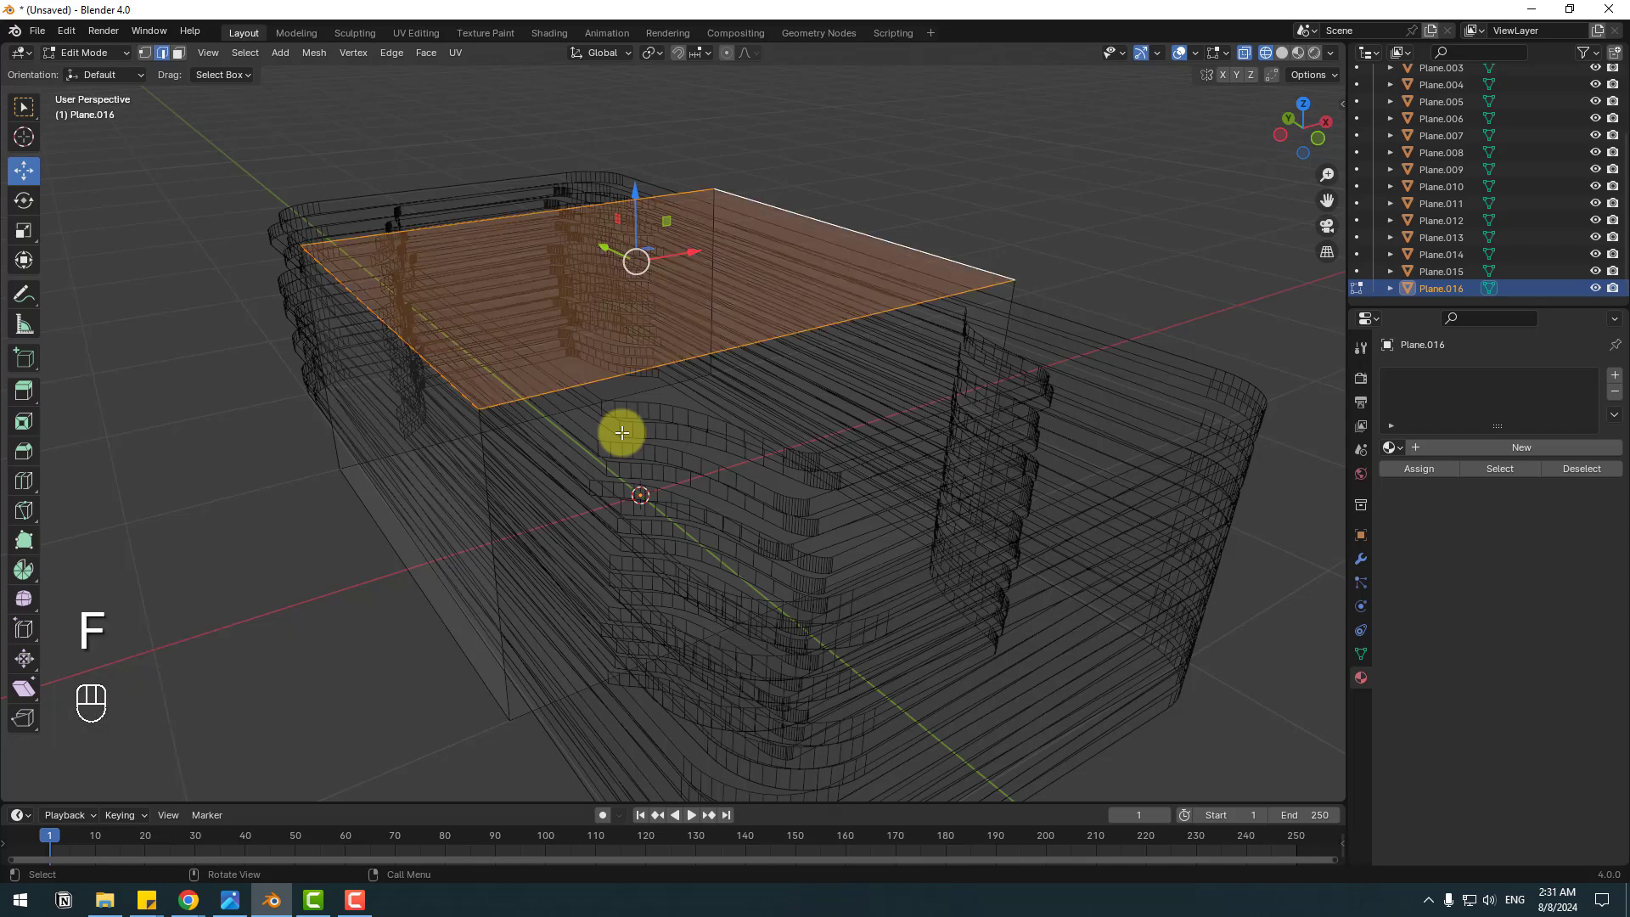
{"action": "left_click", "coordinate": [1145, 161]}
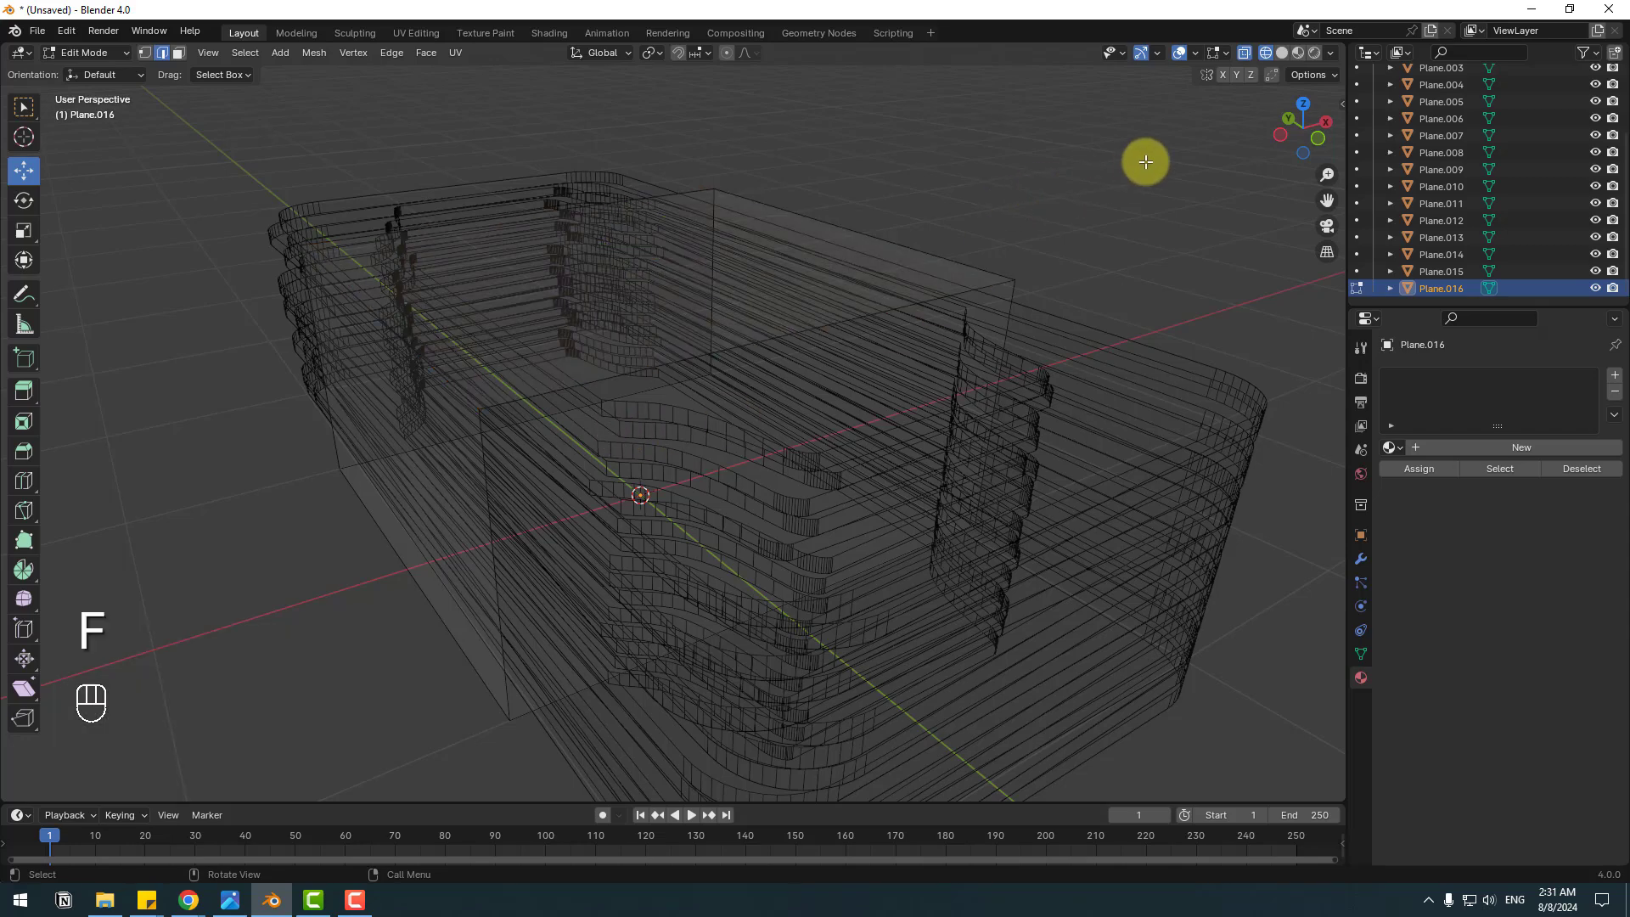
{"action": "left_click", "coordinate": [1282, 53]}
Bevel the band's four long corner edges, top and bottom, with a width of 0.2 m and 13 segments
{"action": "mouse_move", "coordinate": [734, 423]}
{"action": "middle_mouse_down"}
{"action": "mouse_move", "coordinate": [582, 429]}
{"action": "mouse_move", "coordinate": [553, 385]}
{"action": "mouse_move", "coordinate": [855, 418]}
{"action": "middle_mouse_up"}
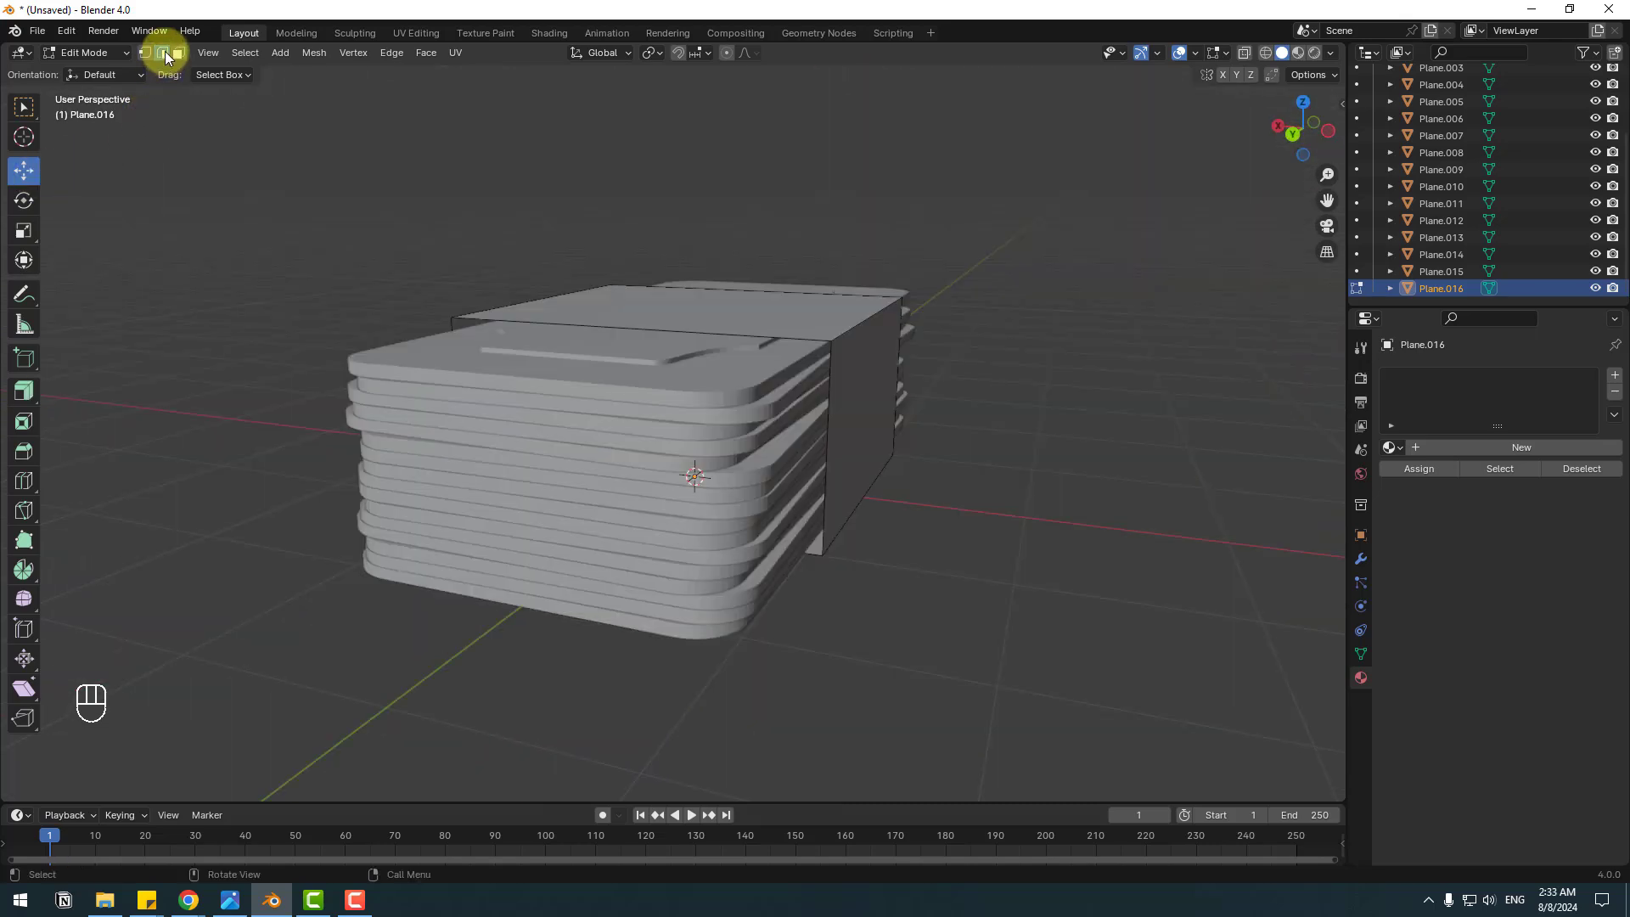
{"action": "left_click", "coordinate": [162, 52]}
{"action": "left_click", "coordinate": [859, 322]}
{"action": "middle_click_drag", "start_coordinate": [382, 415], "coordinate": [513, 407]}
{"action": "left_click", "coordinate": [571, 320], "text": "shift"}
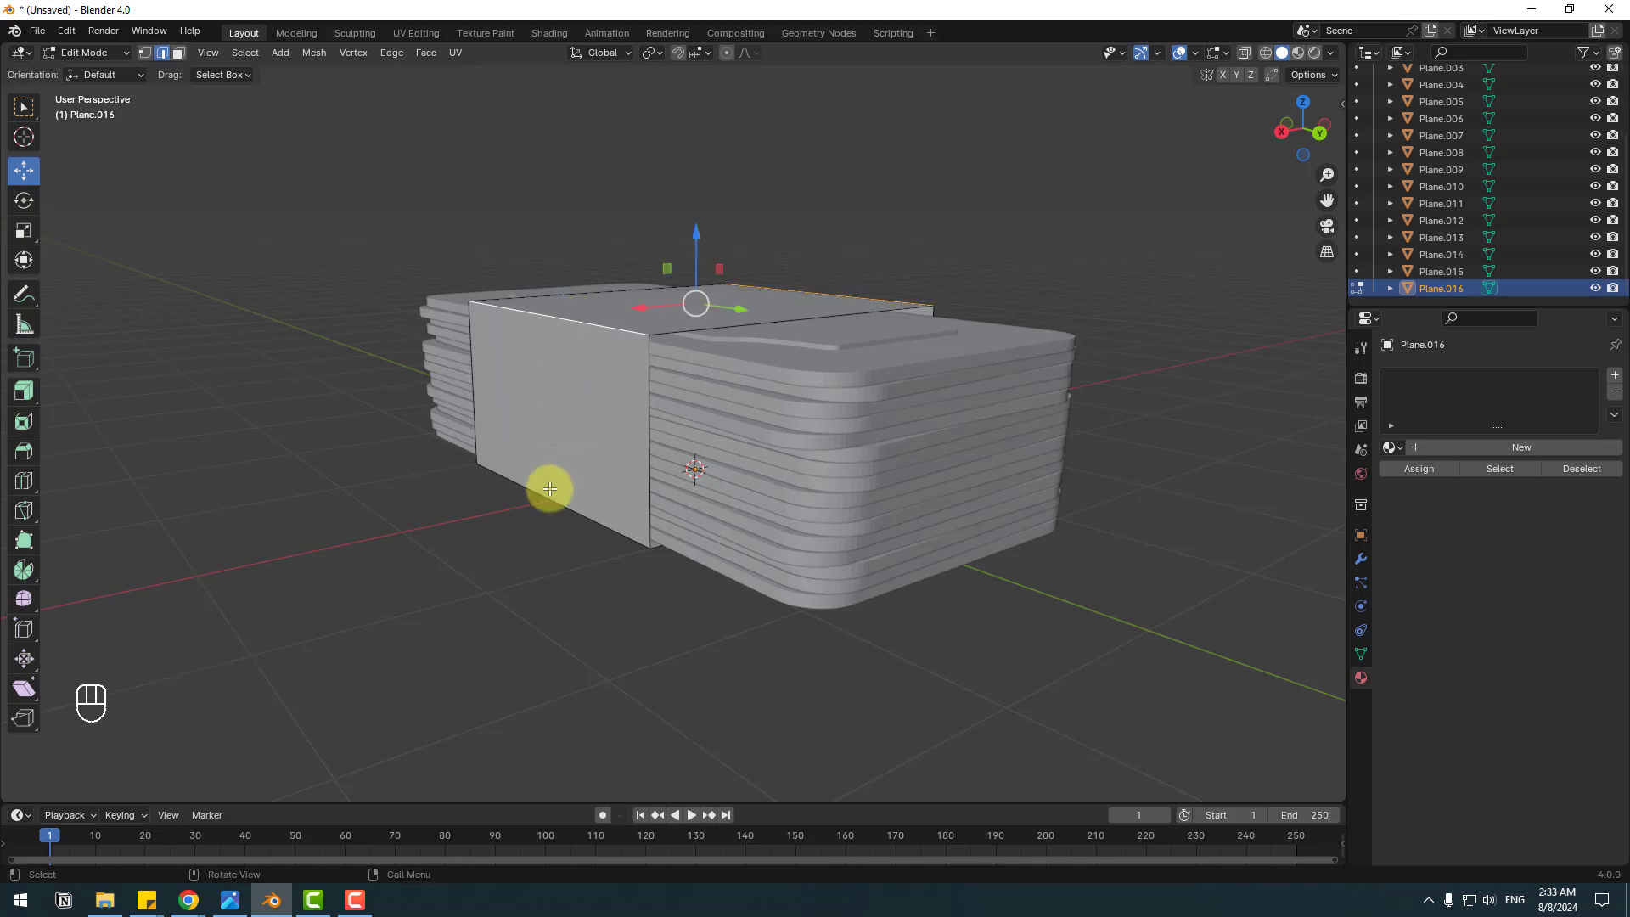
{"action": "middle_click_drag", "start_coordinate": [684, 502], "coordinate": [728, 412]}
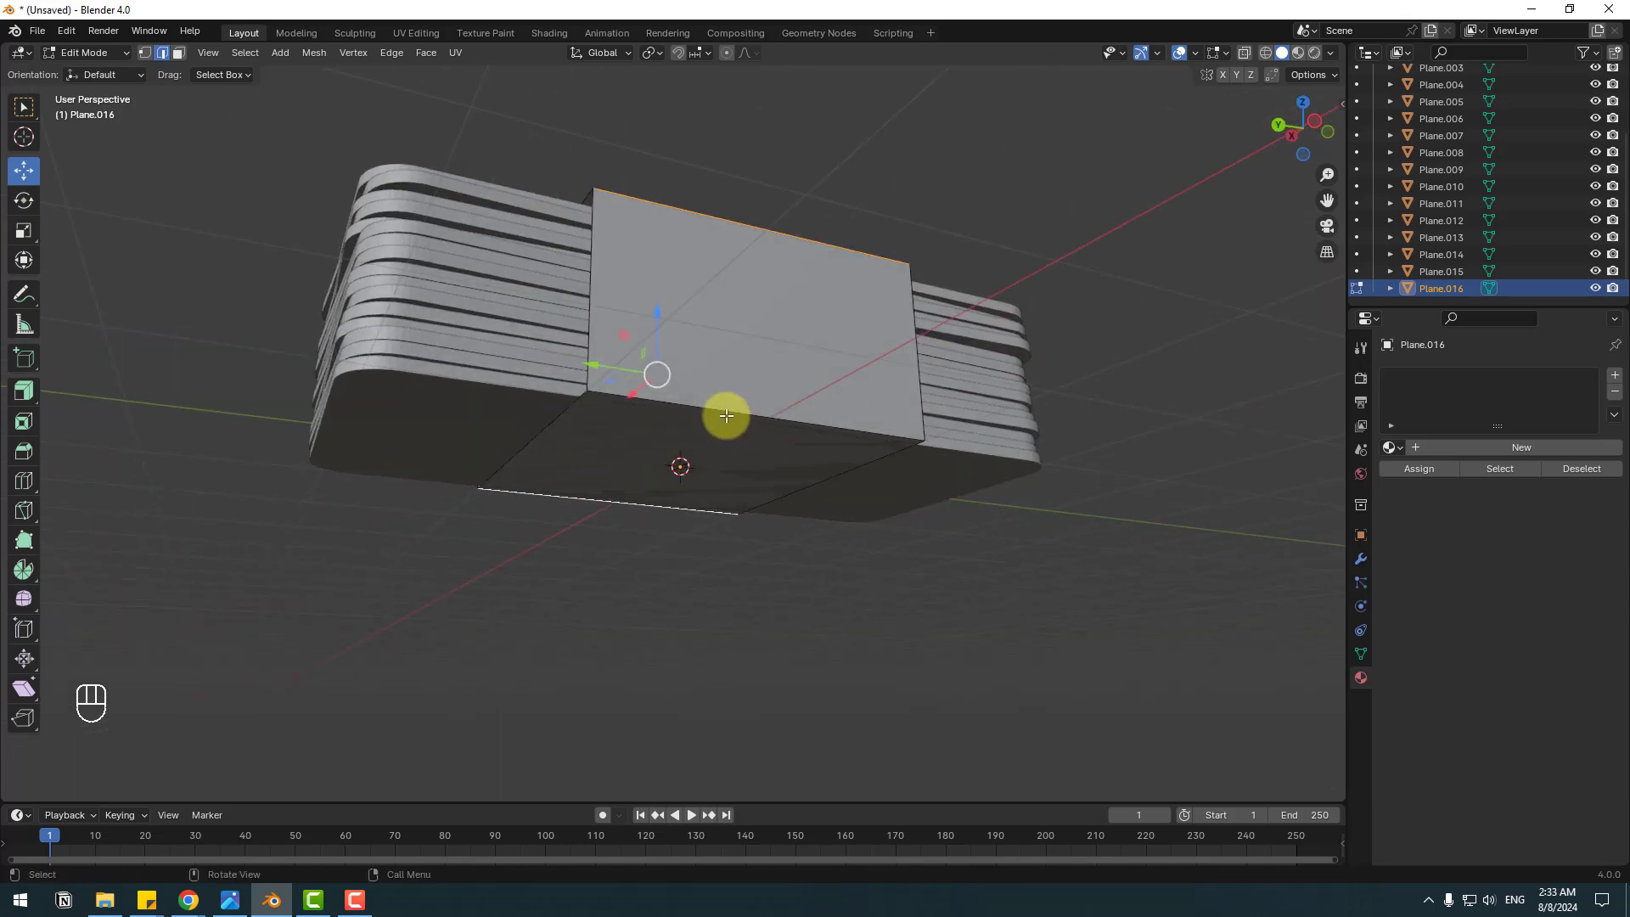
{"action": "middle_click_drag", "start_coordinate": [931, 419], "coordinate": [853, 434]}
{"action": "key", "text": "ctrl+b"}
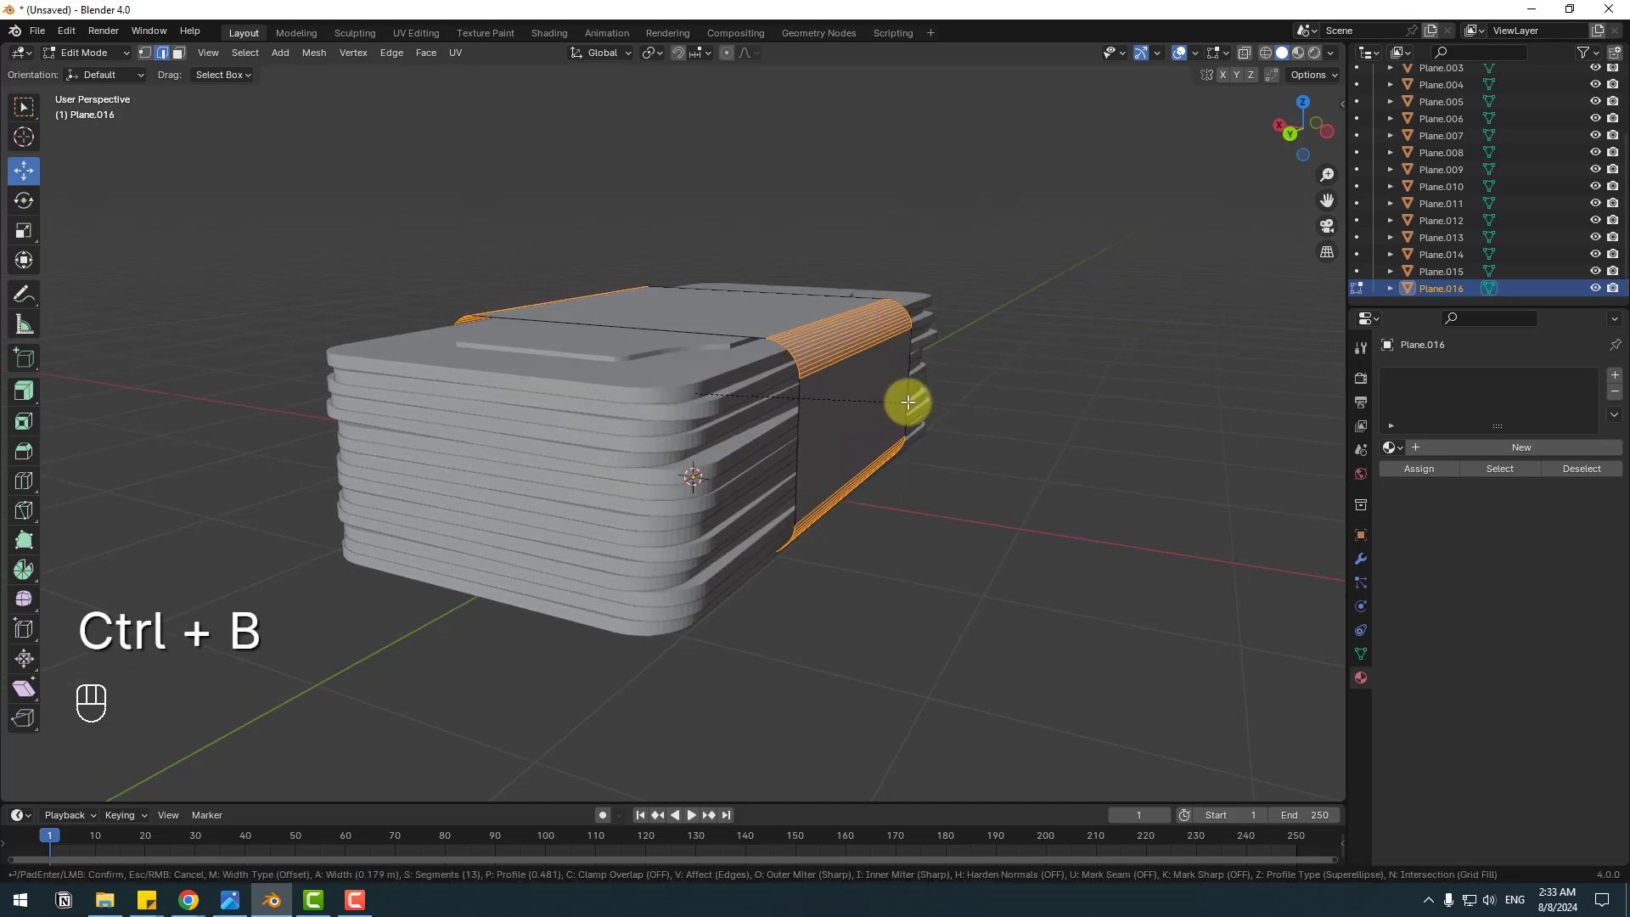
{"action": "left_click", "coordinate": [910, 400]}
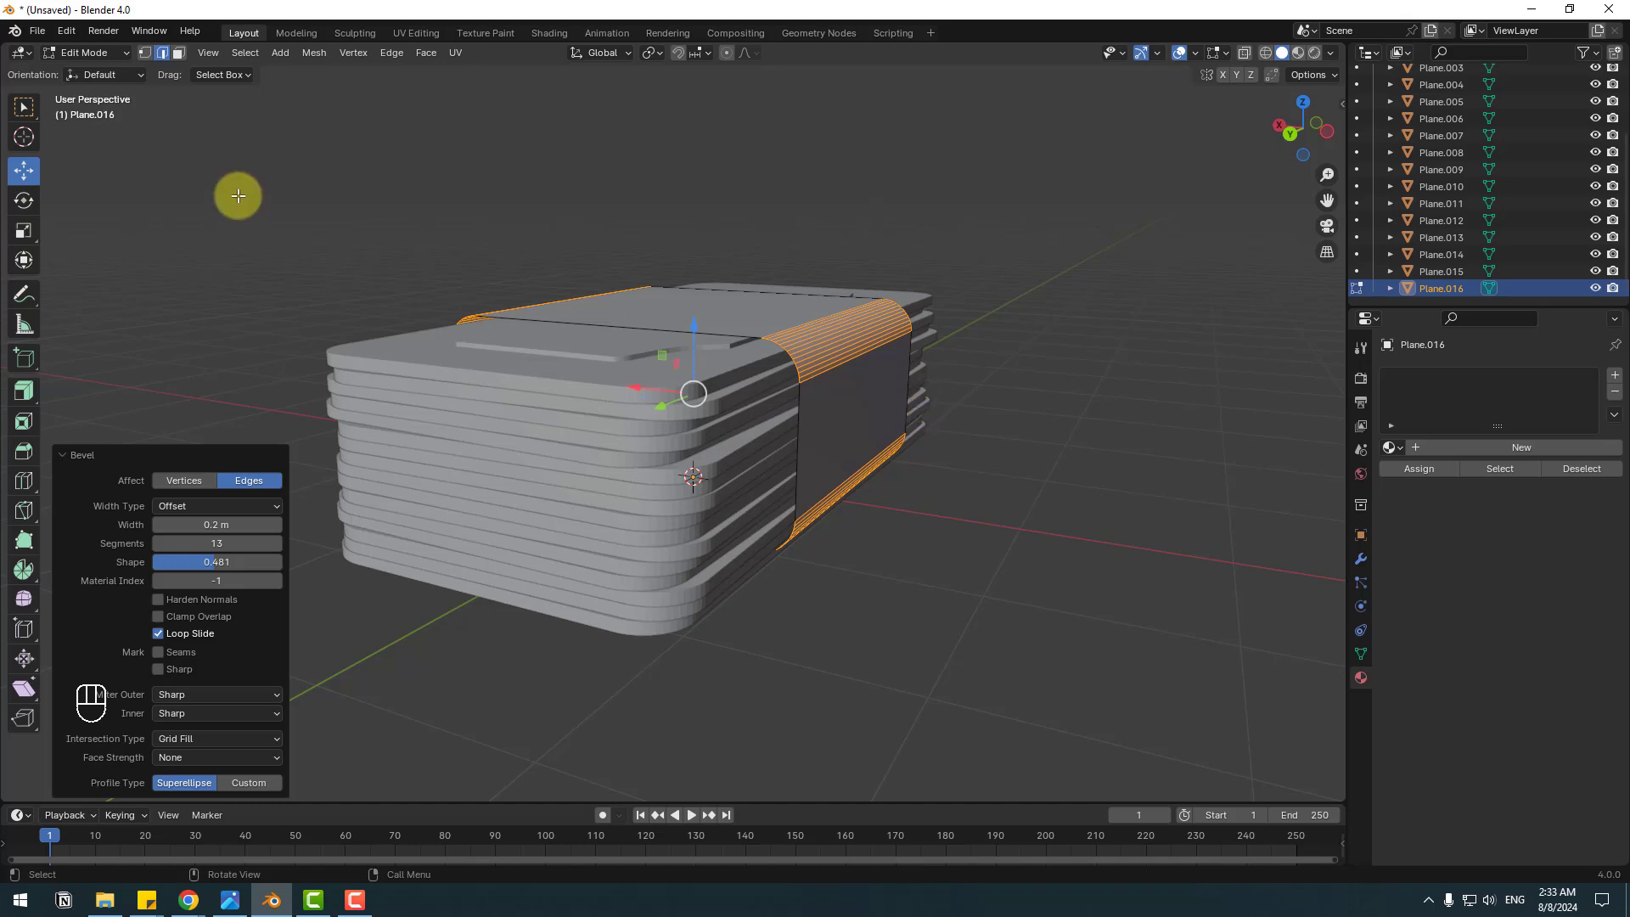
{"action": "scroll", "coordinate": [1103, 243], "scroll_direction": "up", "scroll_amount": 2}
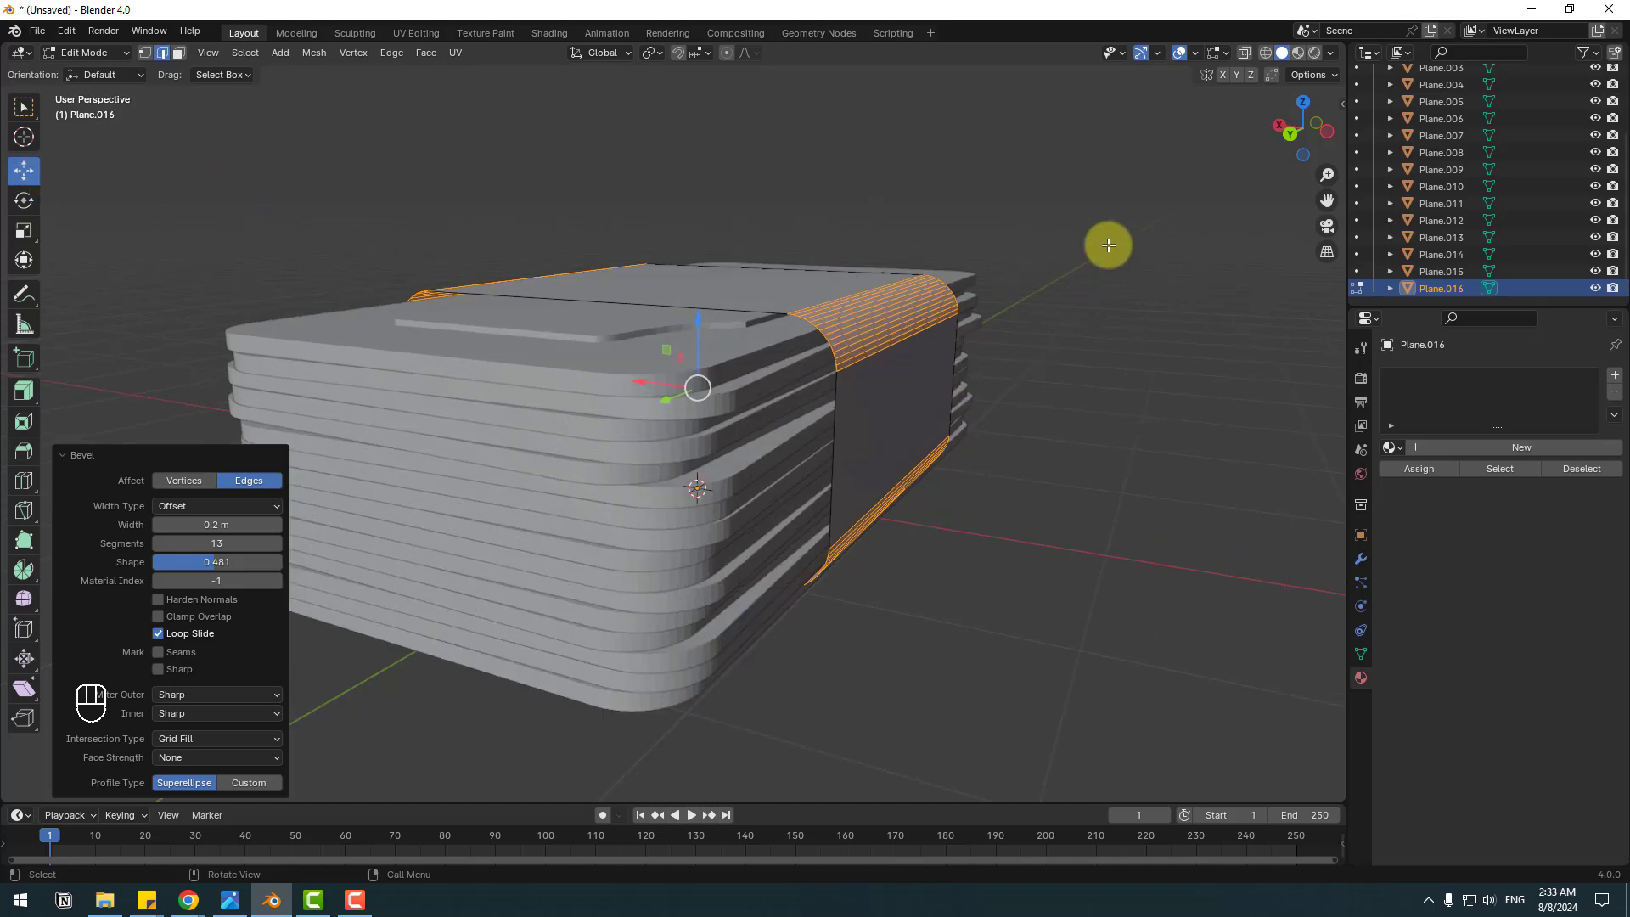
{"action": "left_click", "coordinate": [1103, 244]}
Select the whole band mesh and extrude its faces slightly along their normals to give the band thickness
{"action": "middle_click_drag", "start_coordinate": [881, 423], "coordinate": [817, 439], "text": "shift"}
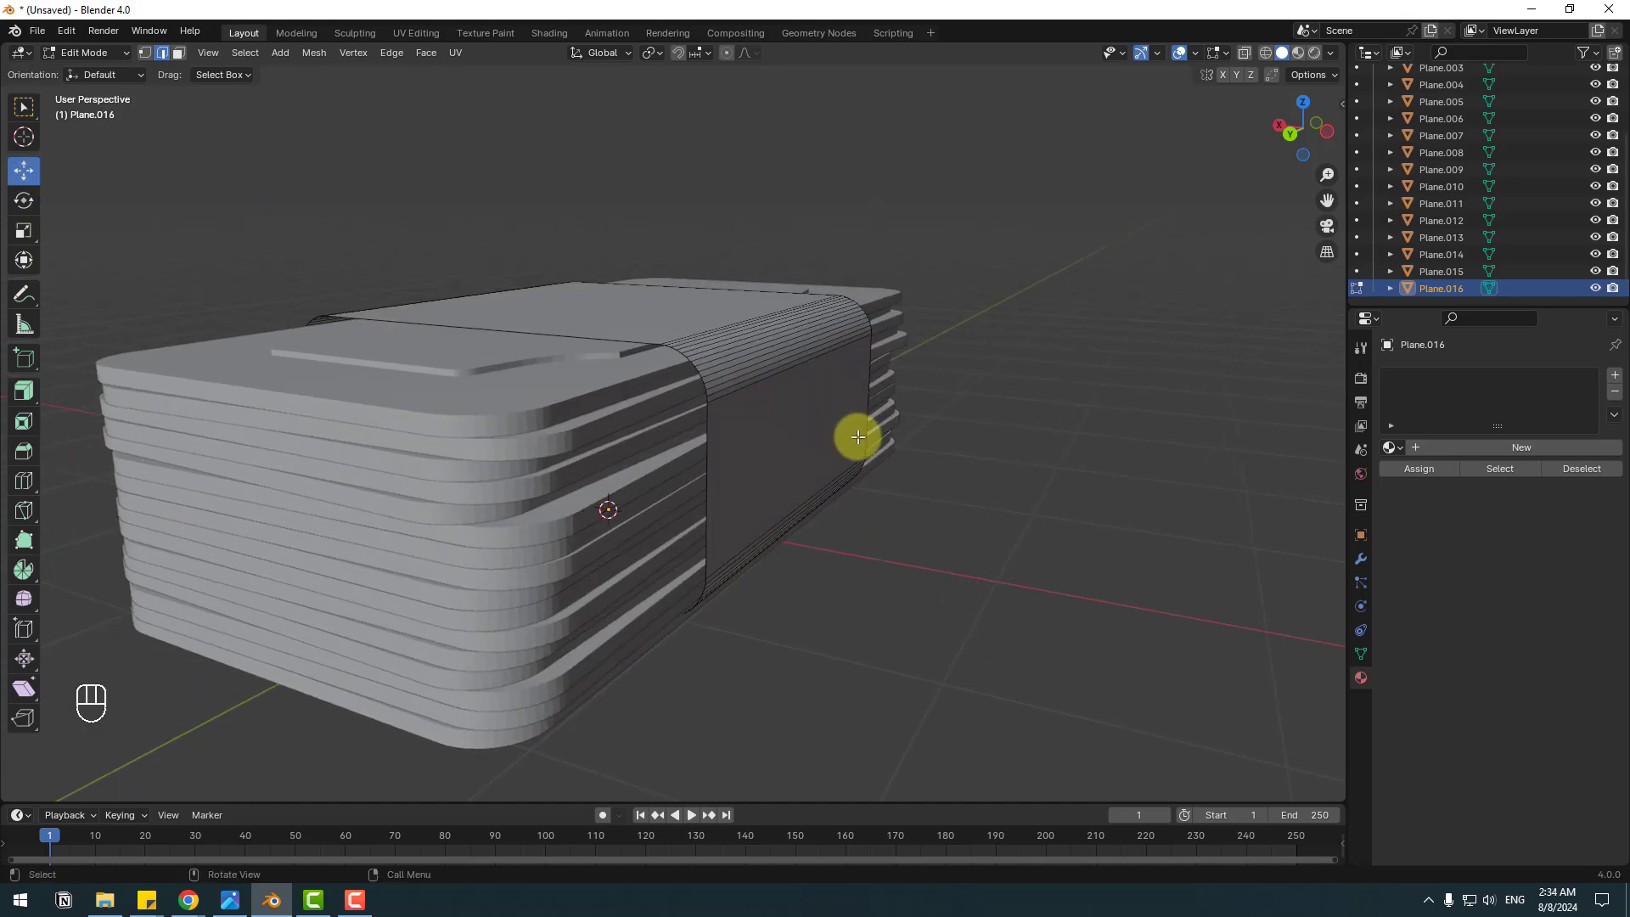
{"action": "key", "text": "a"}
{"action": "scroll", "coordinate": [754, 388], "scroll_direction": "up", "scroll_amount": 5}
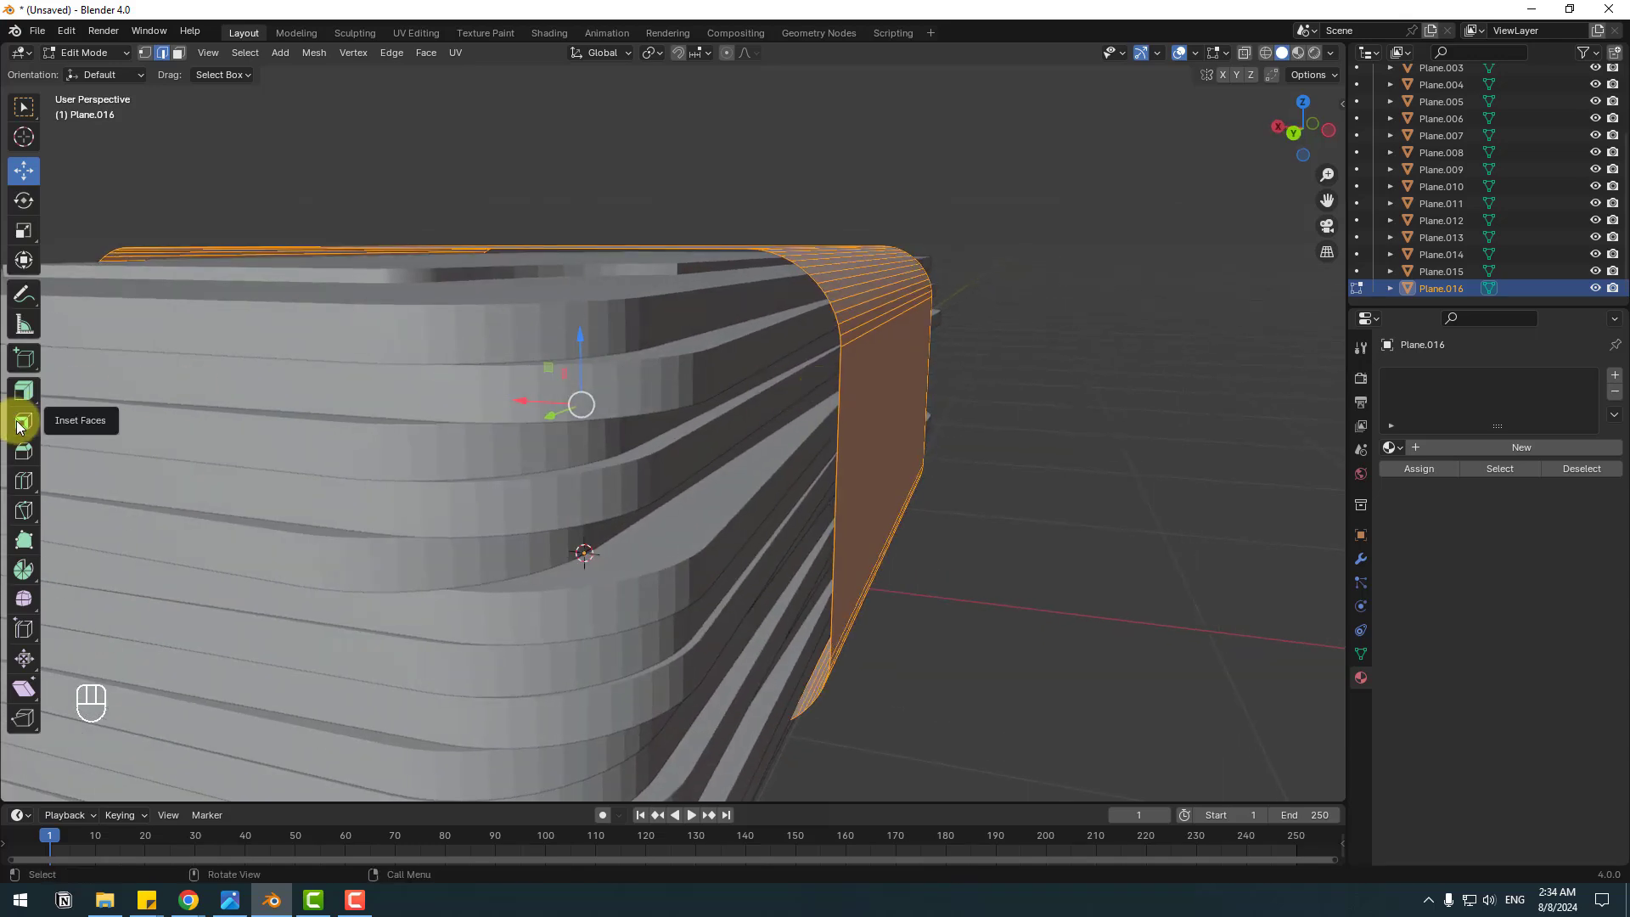
{"action": "left_click_drag", "start_coordinate": [22, 390], "coordinate": [116, 470]}
{"action": "left_click_drag", "start_coordinate": [506, 392], "coordinate": [470, 394]}
{"action": "scroll", "coordinate": [1154, 364], "scroll_direction": "down", "scroll_amount": 5}
{"action": "middle_click_drag", "start_coordinate": [1154, 363], "coordinate": [901, 493]}
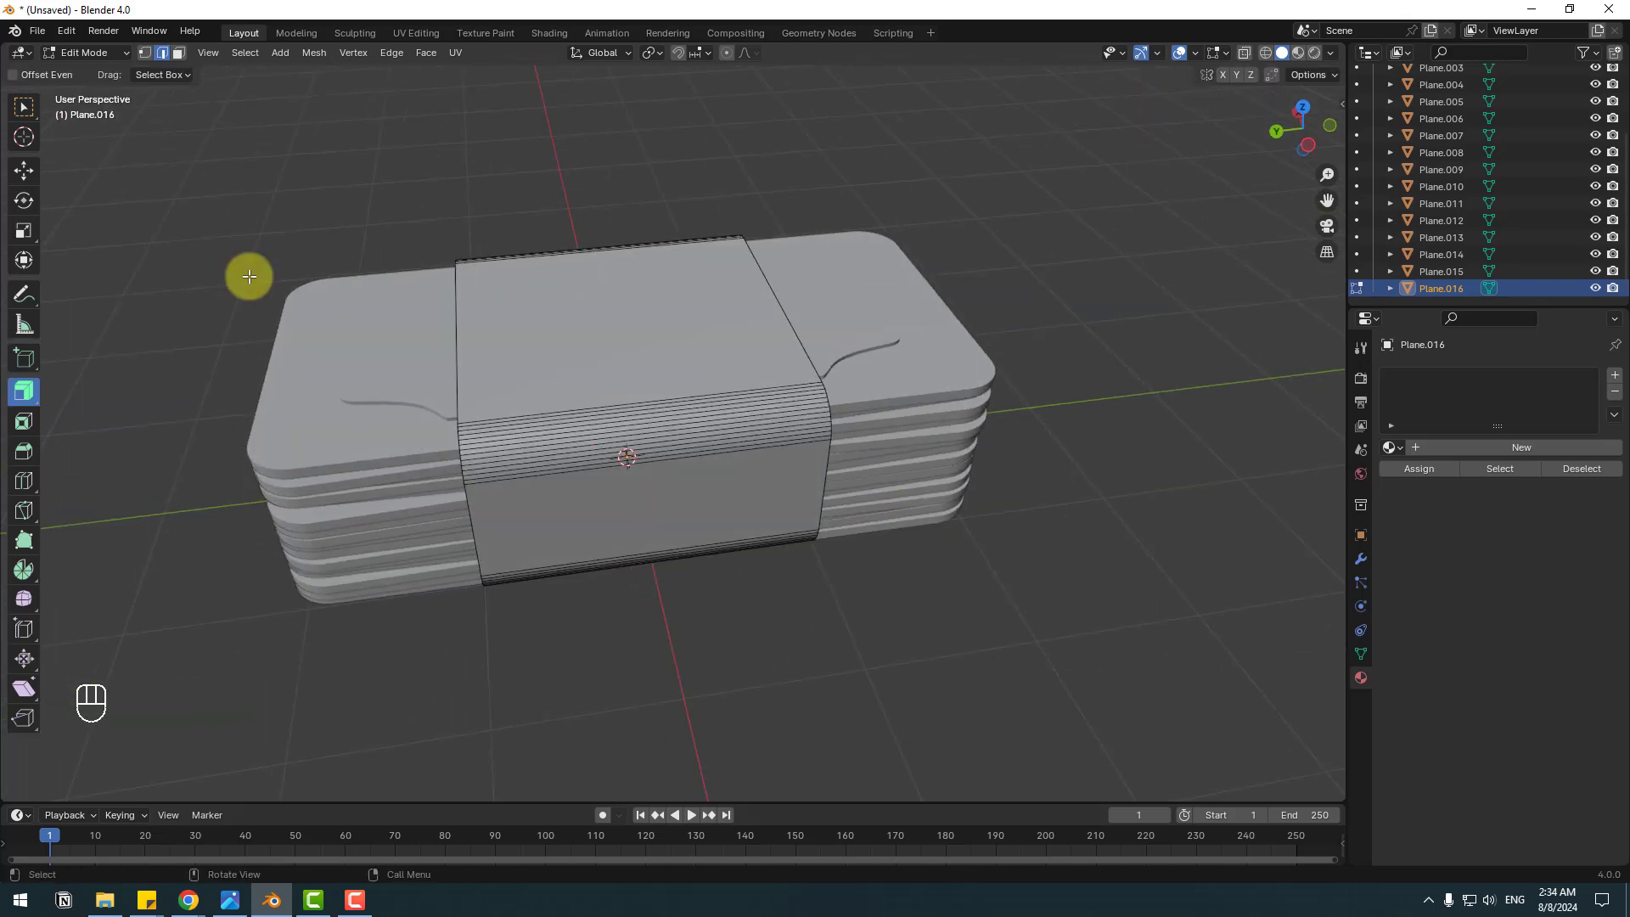
{"action": "left_click", "coordinate": [25, 171]}
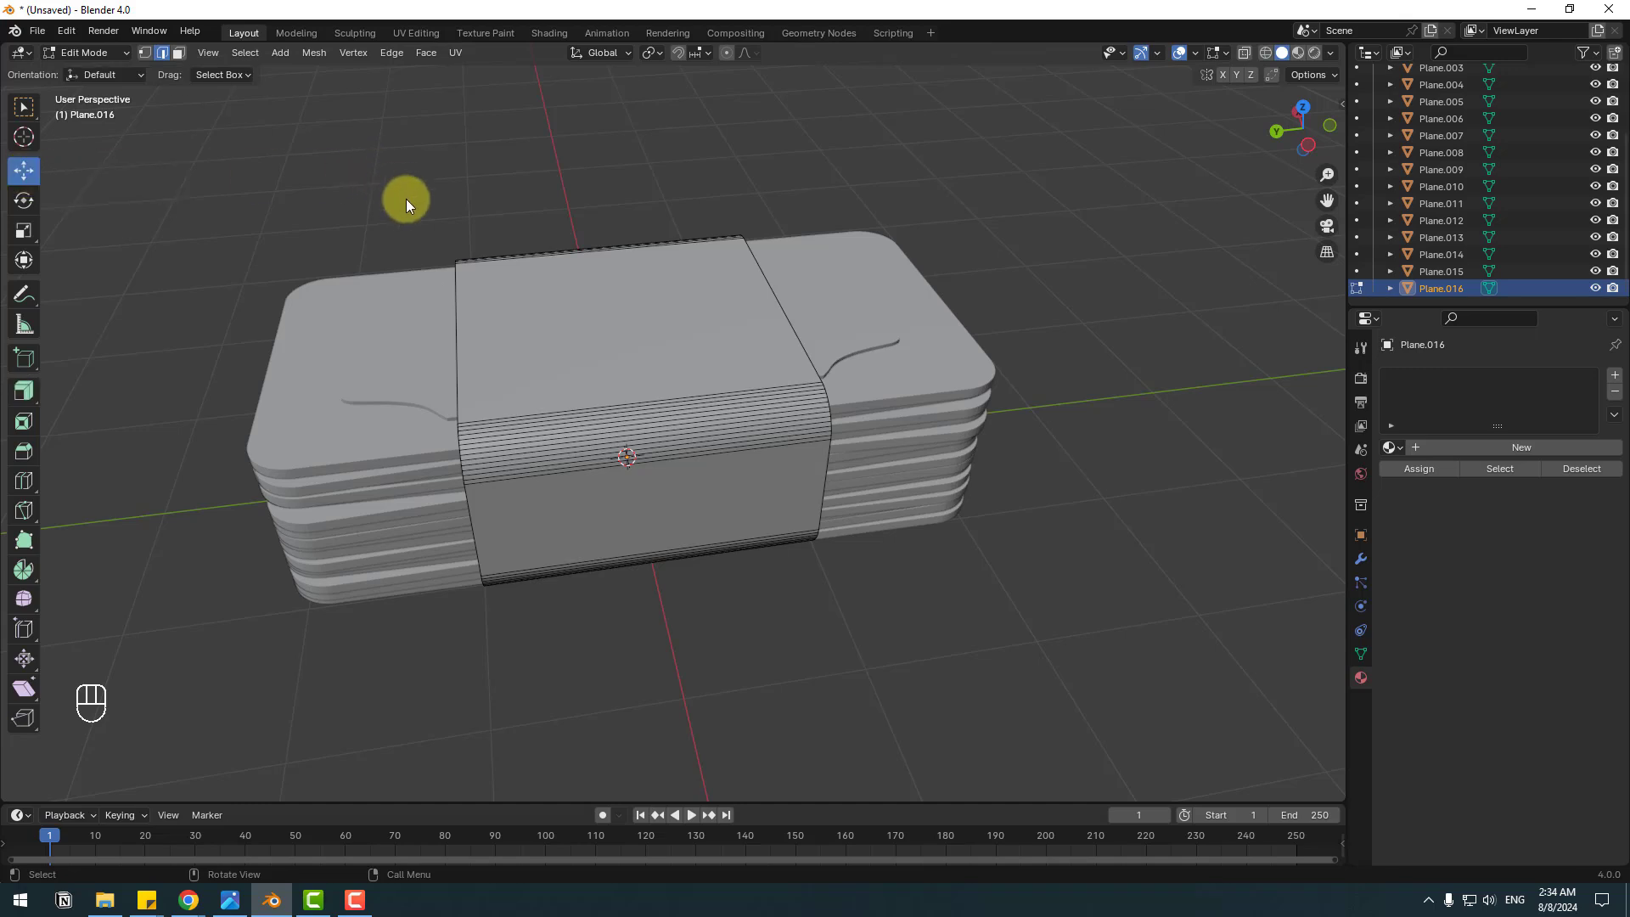
In Object Mode, narrow the band by scaling it to about 0.5 along Y, and apply the scale
{"action": "key", "text": "Tab"}
{"action": "left_click", "coordinate": [23, 240]}
{"action": "middle_click_drag", "start_coordinate": [730, 441], "coordinate": [557, 416]}
{"action": "left_click_drag", "start_coordinate": [572, 392], "coordinate": [604, 394]}
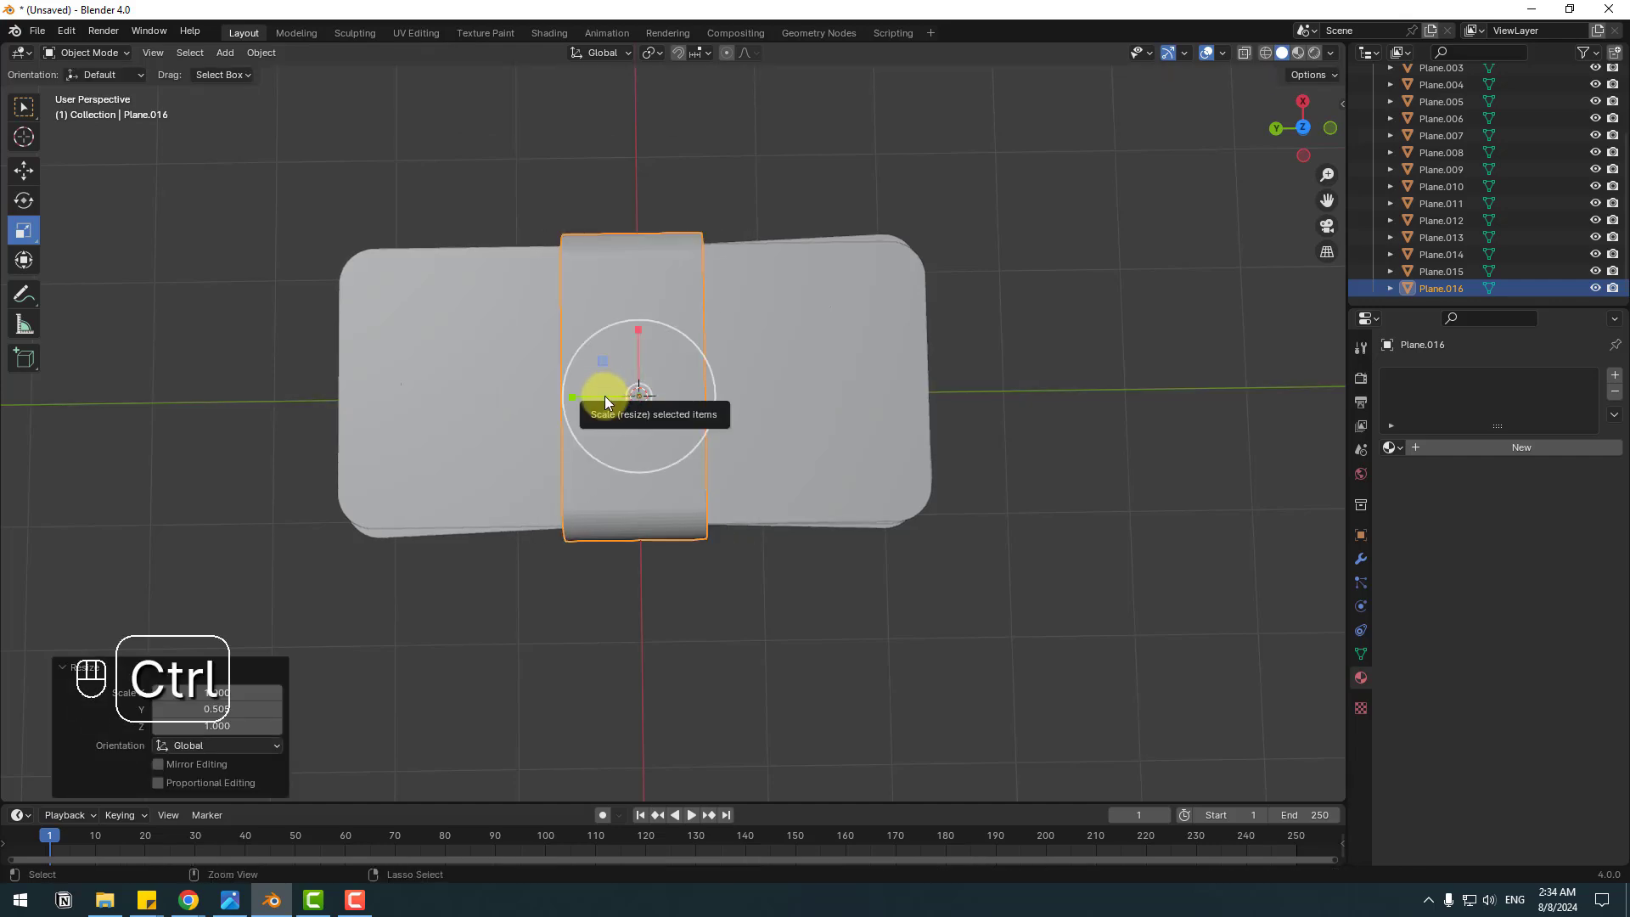
{"action": "key", "text": "ctrl+a"}
{"action": "left_click", "coordinate": [512, 396]}
Show the scene in material preview and give the band a new material with a pale blue base color
{"action": "middle_click_drag", "start_coordinate": [452, 542], "coordinate": [647, 321]}
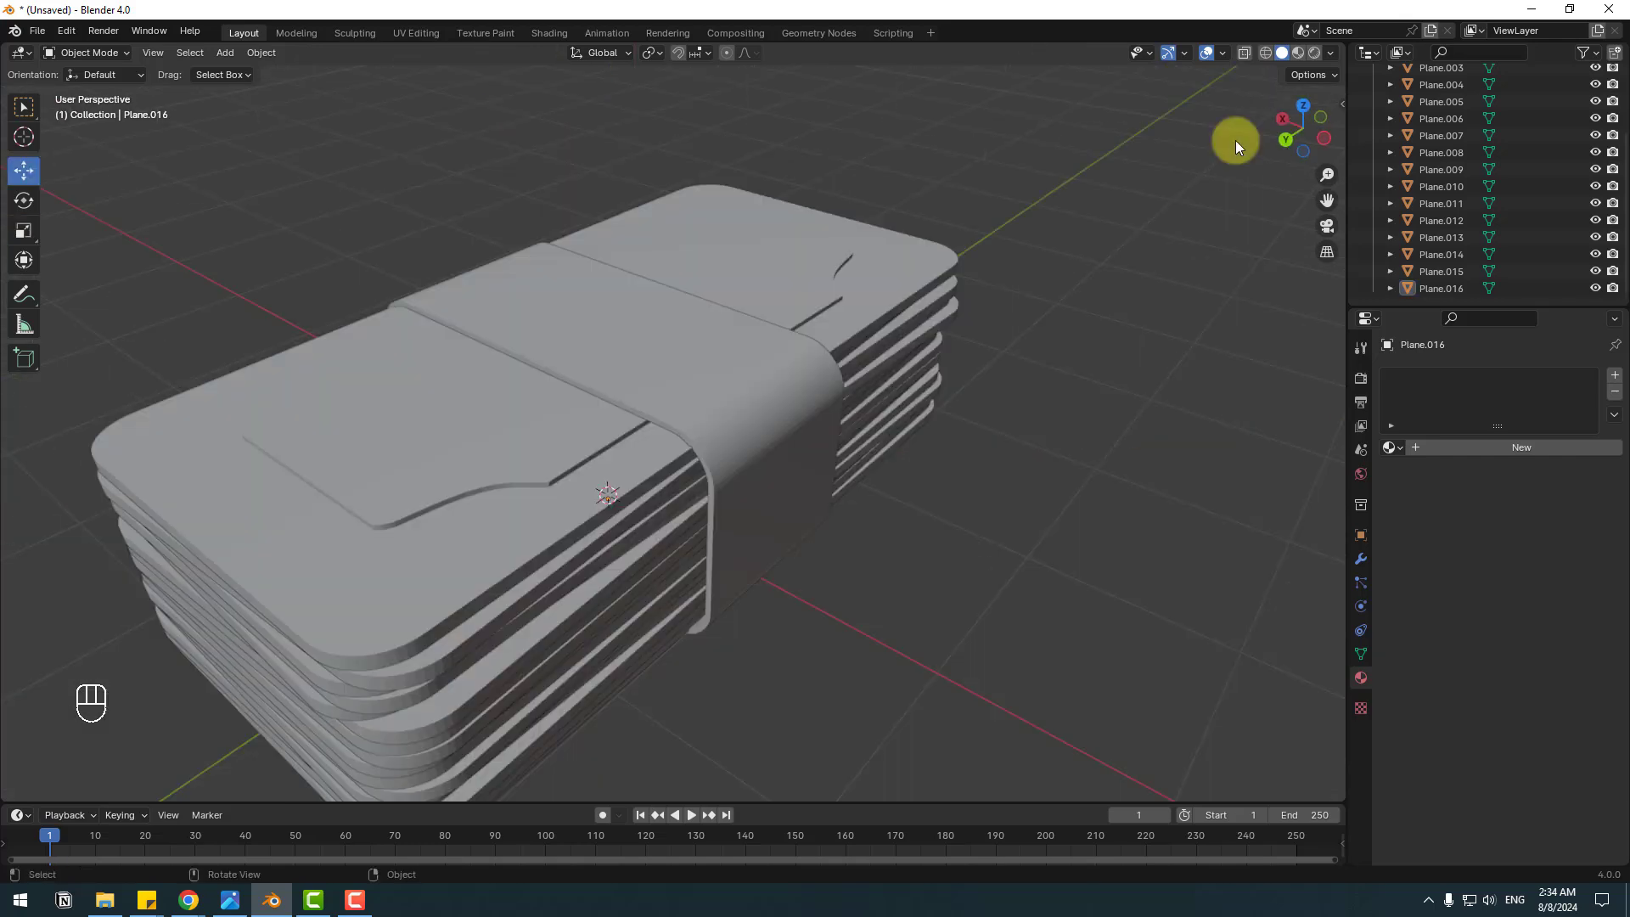
{"action": "left_click", "coordinate": [1301, 52]}
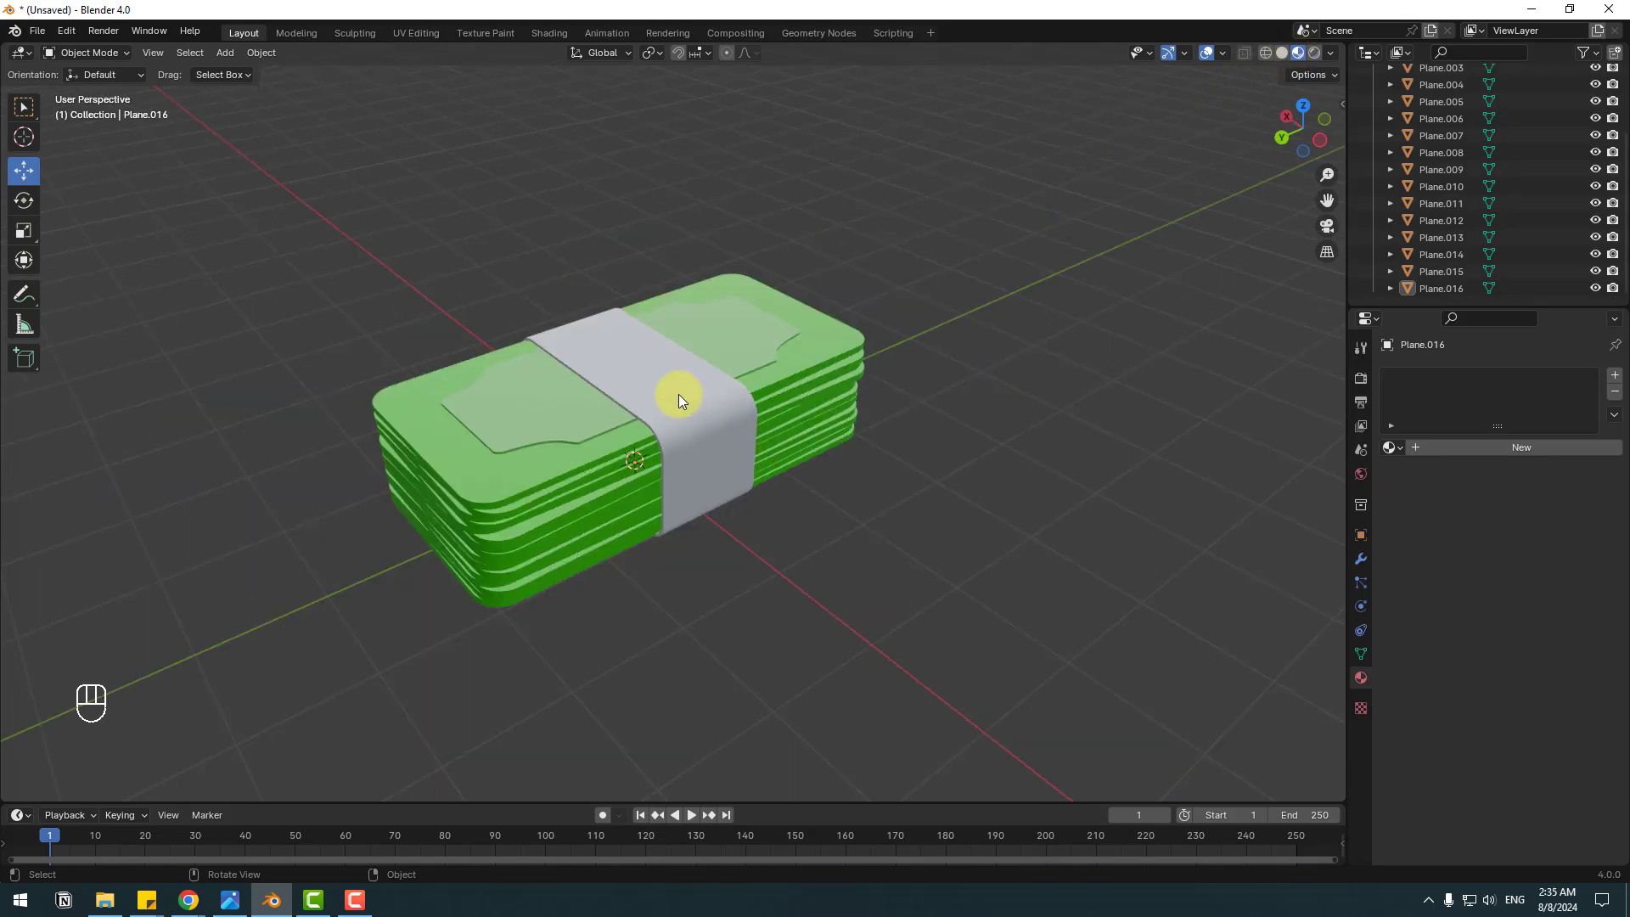
{"action": "left_click", "coordinate": [679, 394]}
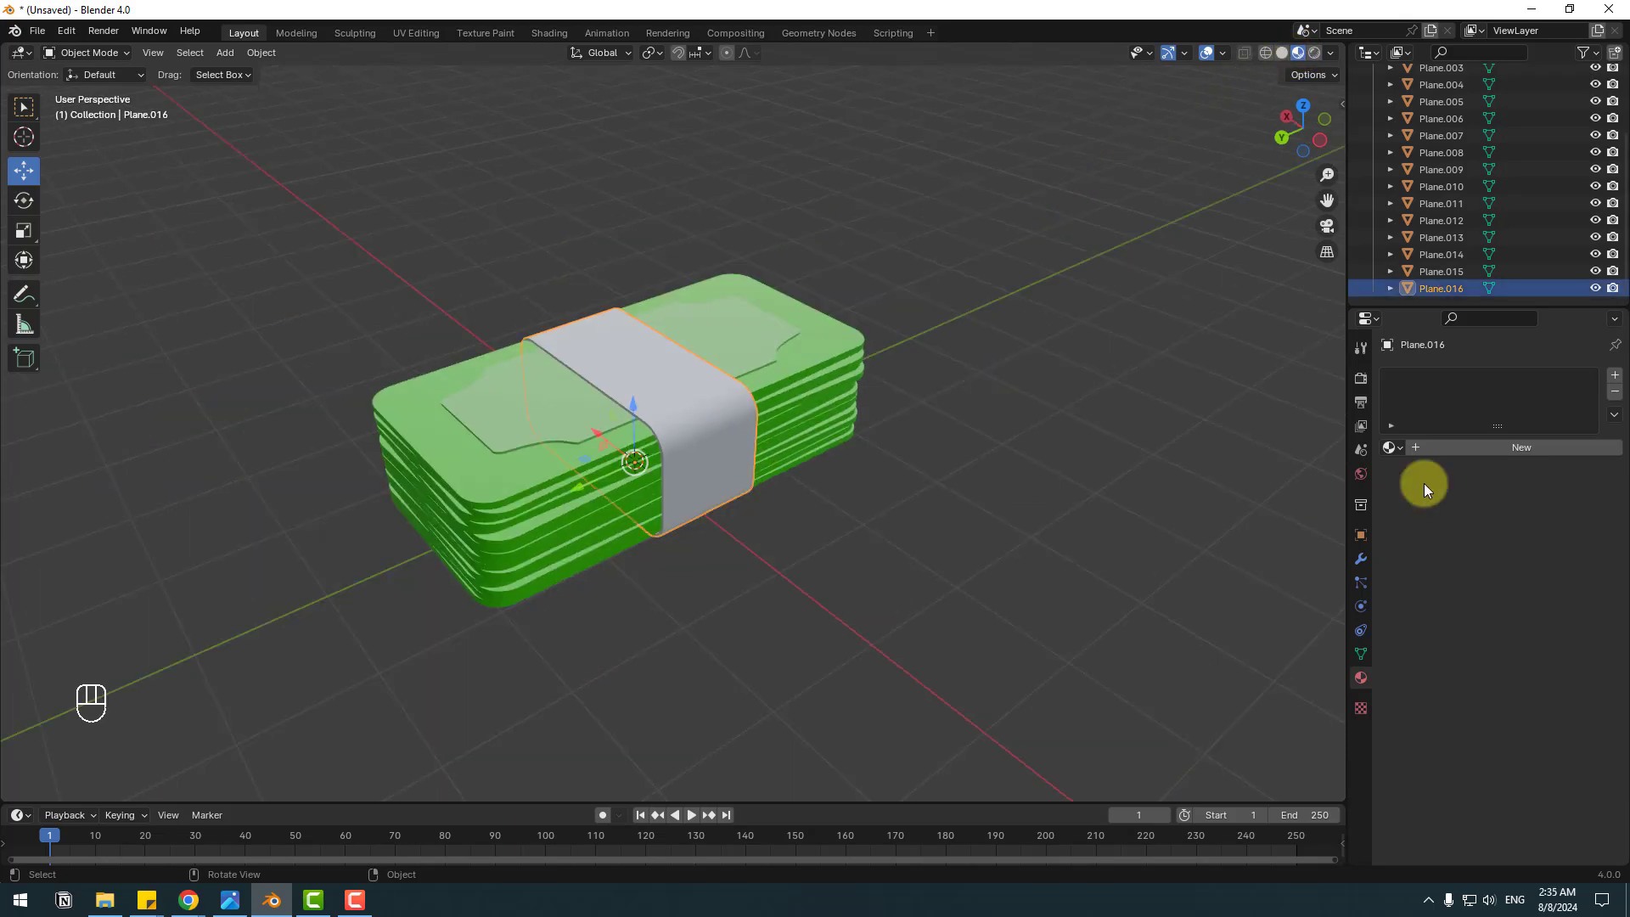
{"action": "left_click", "coordinate": [1518, 447]}
{"action": "left_click", "coordinate": [1517, 594]}
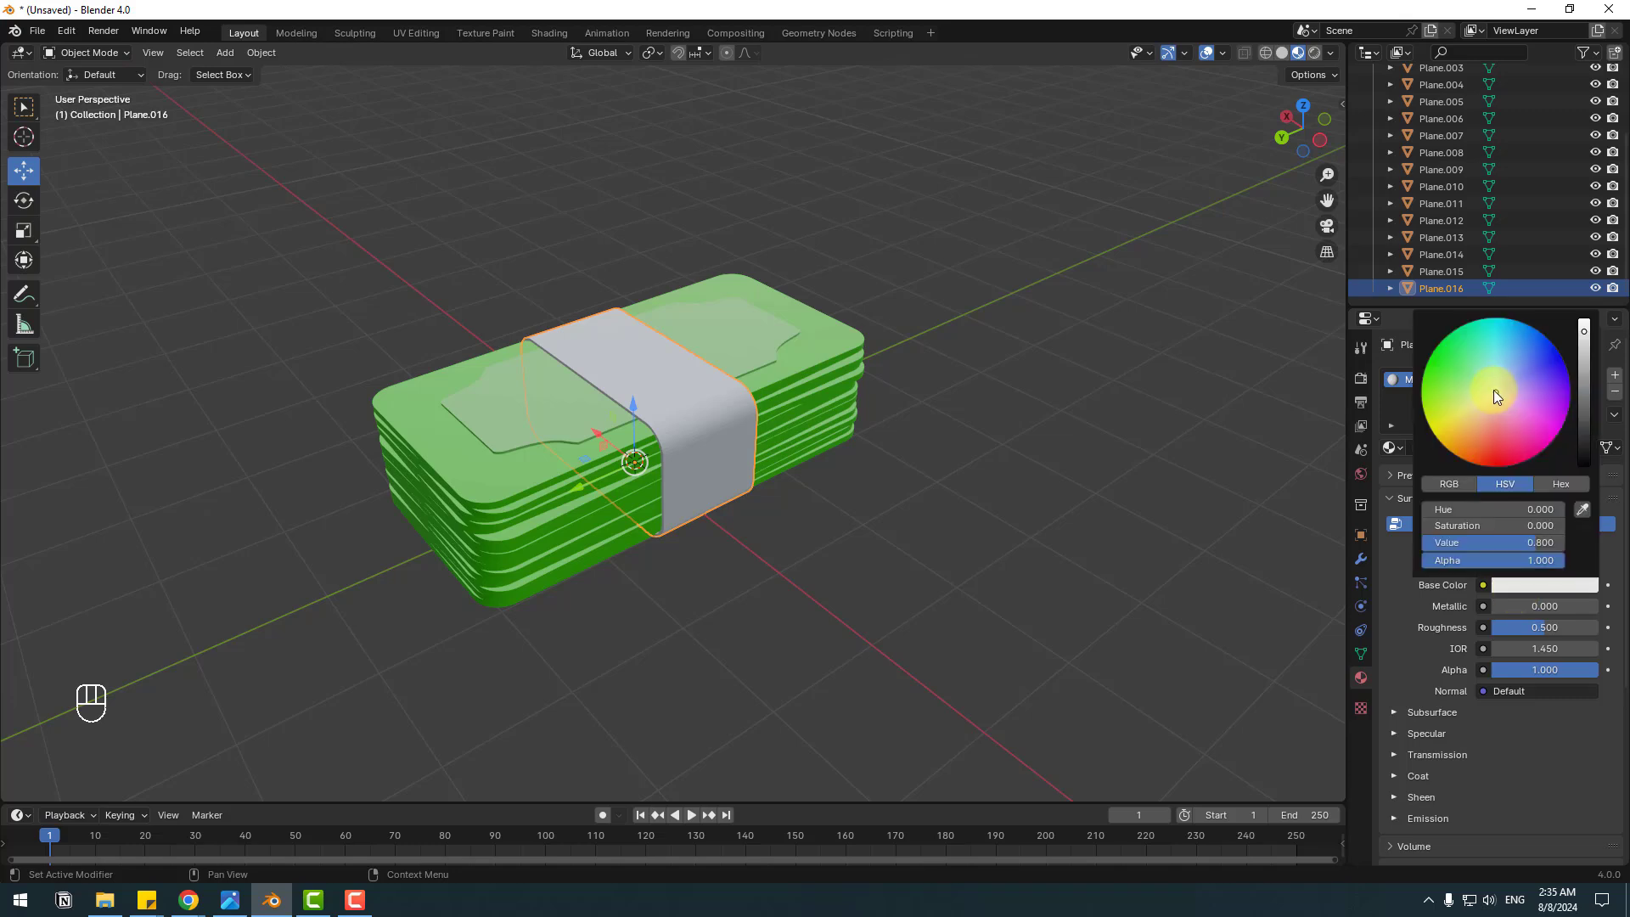
{"action": "left_click_drag", "start_coordinate": [1494, 389], "coordinate": [1503, 381]}
{"action": "left_click", "coordinate": [982, 473]}
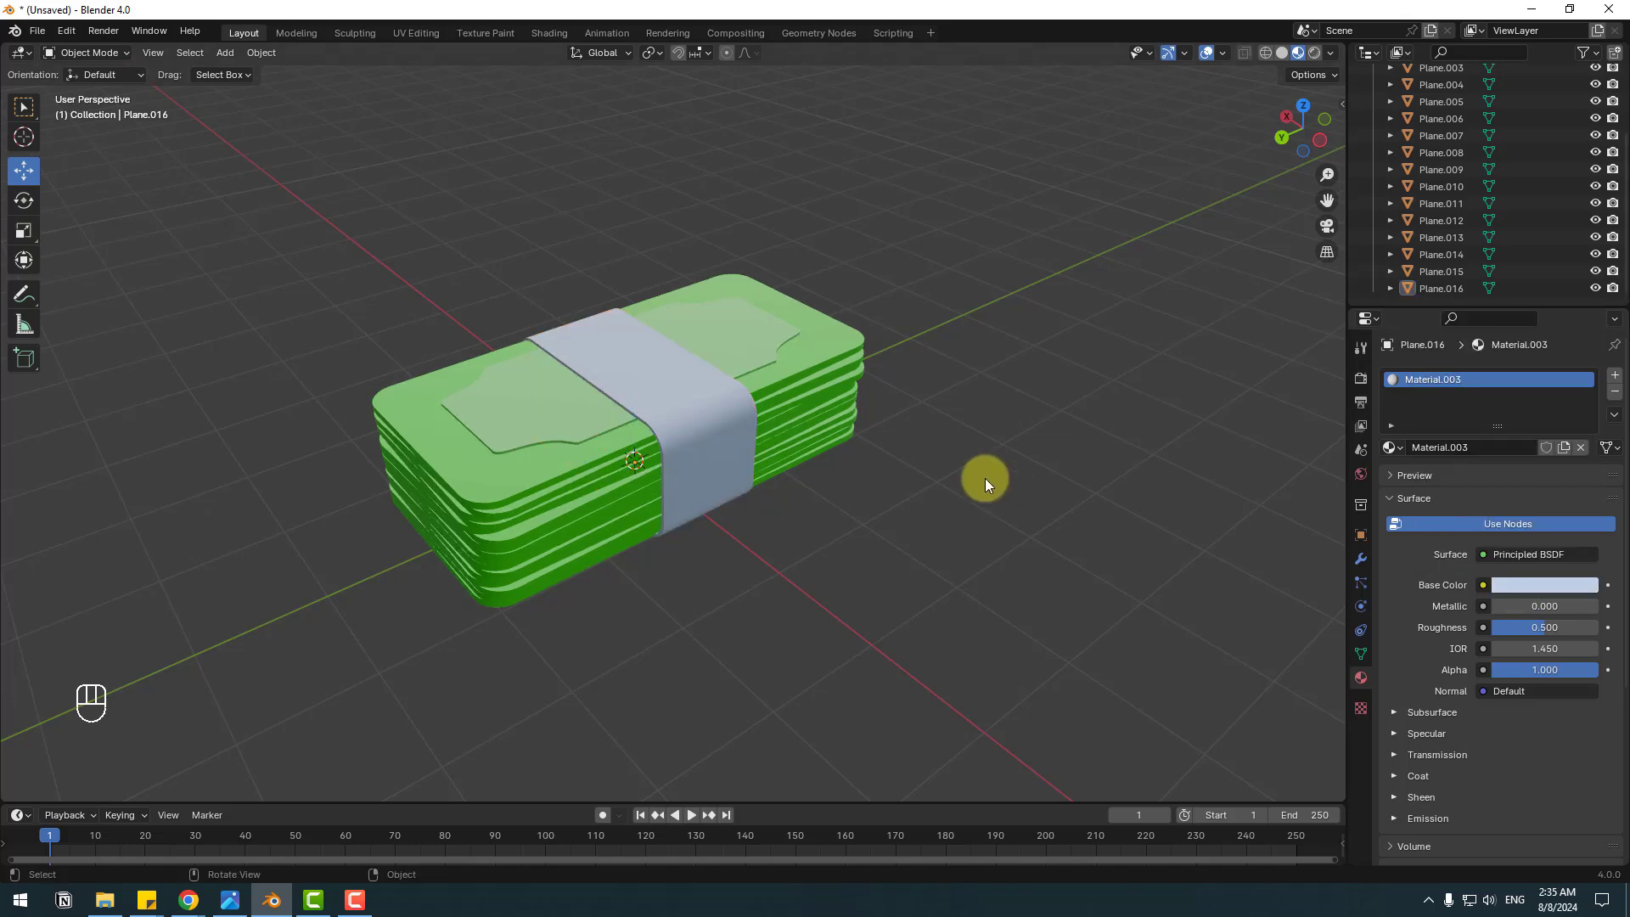
Select all slabs and the band, and duplicate them -6.8484 m along Y
{"action": "scroll", "coordinate": [666, 527], "scroll_direction": "down", "scroll_amount": 3}
{"action": "scroll", "coordinate": [593, 527], "scroll_direction": "up", "scroll_amount": 5}
{"action": "middle_click_drag", "start_coordinate": [594, 528], "coordinate": [696, 459]}
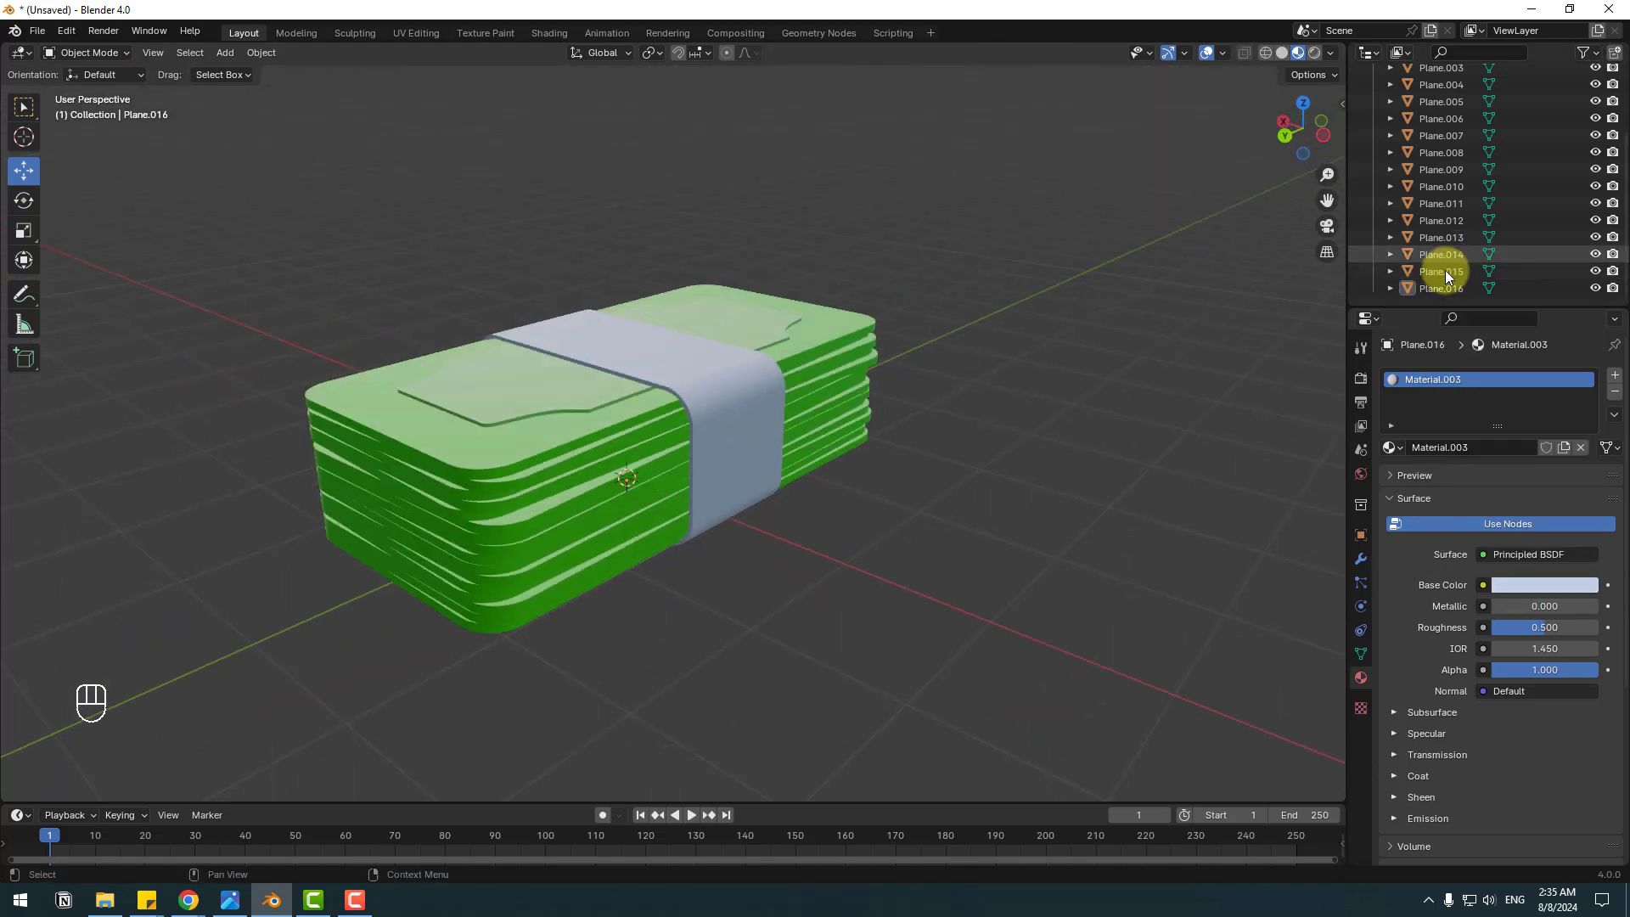
{"action": "key", "text": "a"}
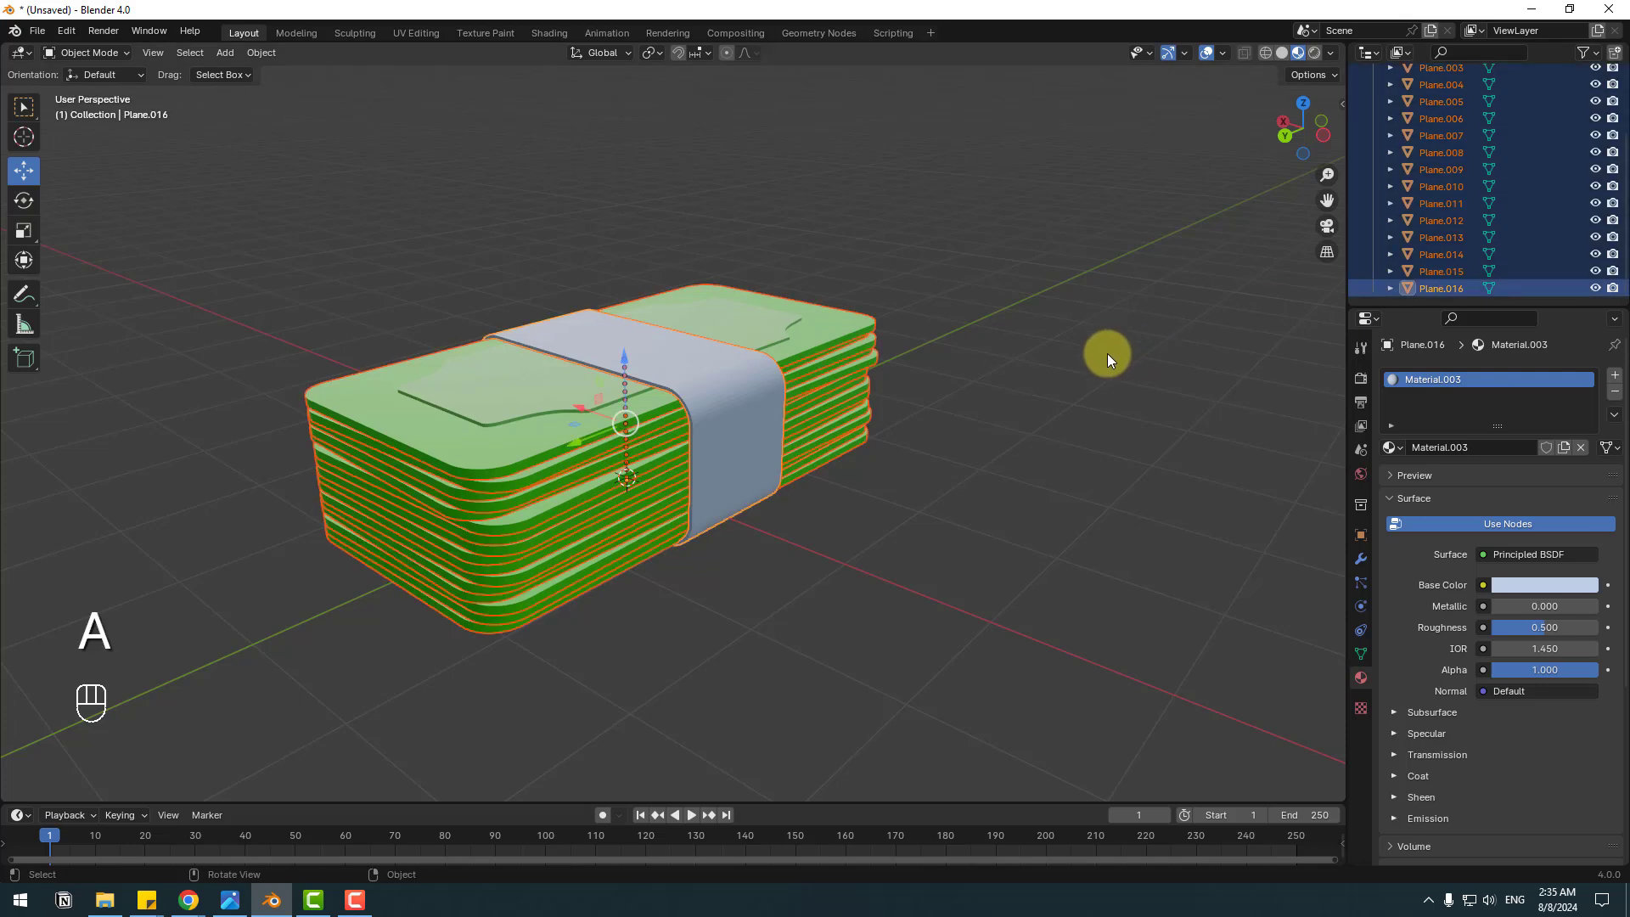
{"action": "scroll", "coordinate": [583, 520], "scroll_direction": "down", "scroll_amount": 3}
{"action": "middle_click_drag", "start_coordinate": [574, 543], "coordinate": [726, 506]}
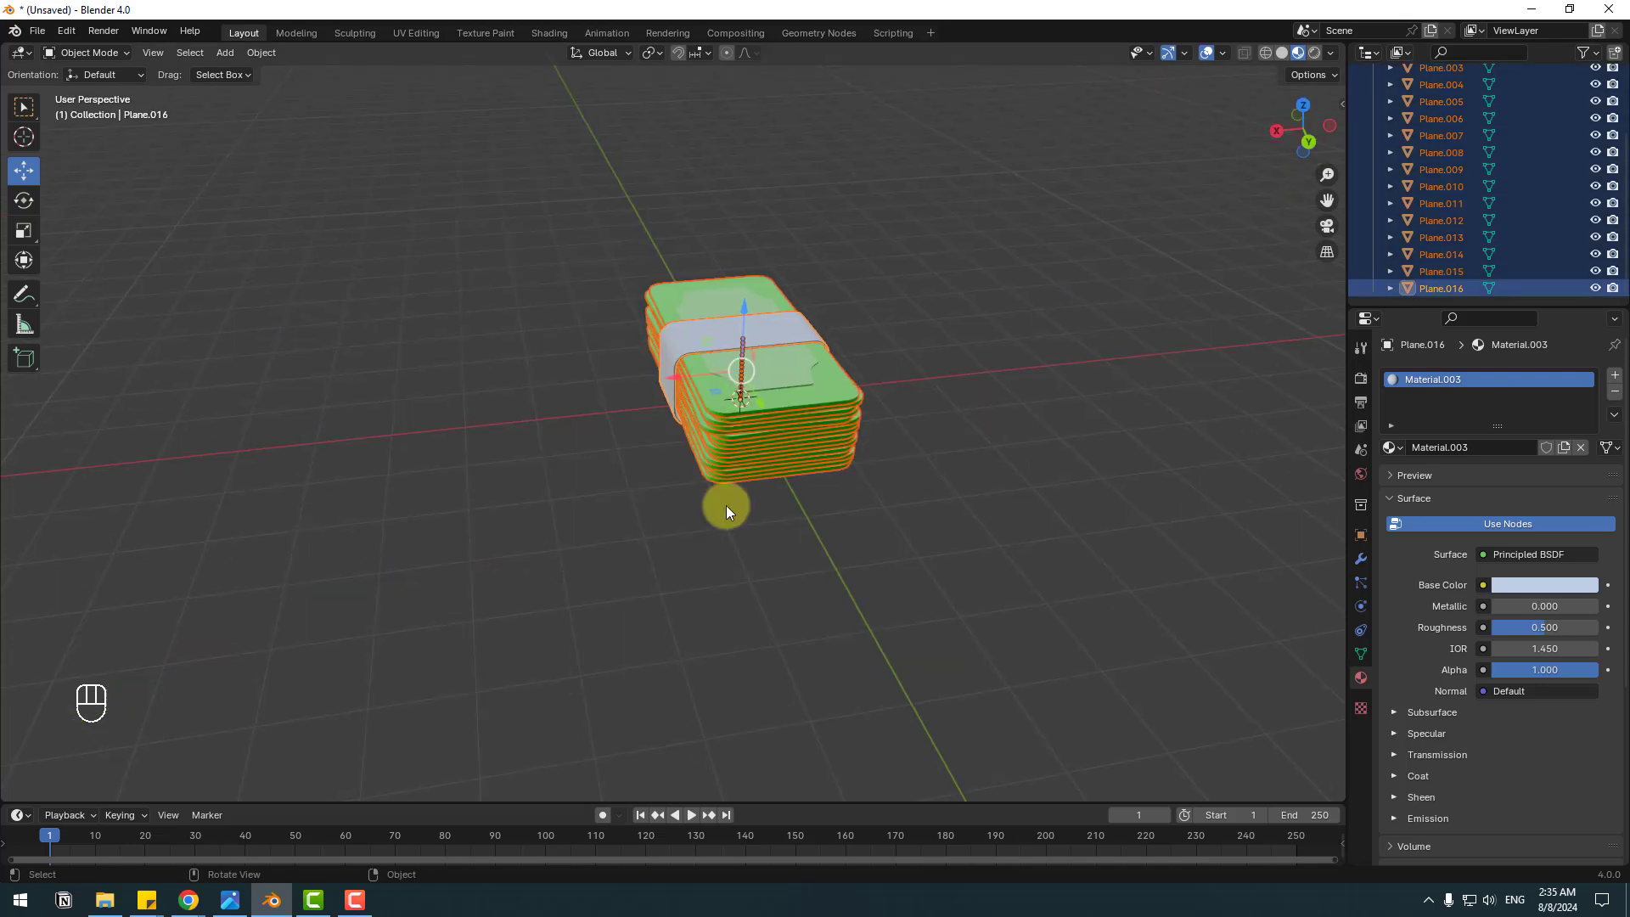
{"action": "key", "text": "shift+d"}
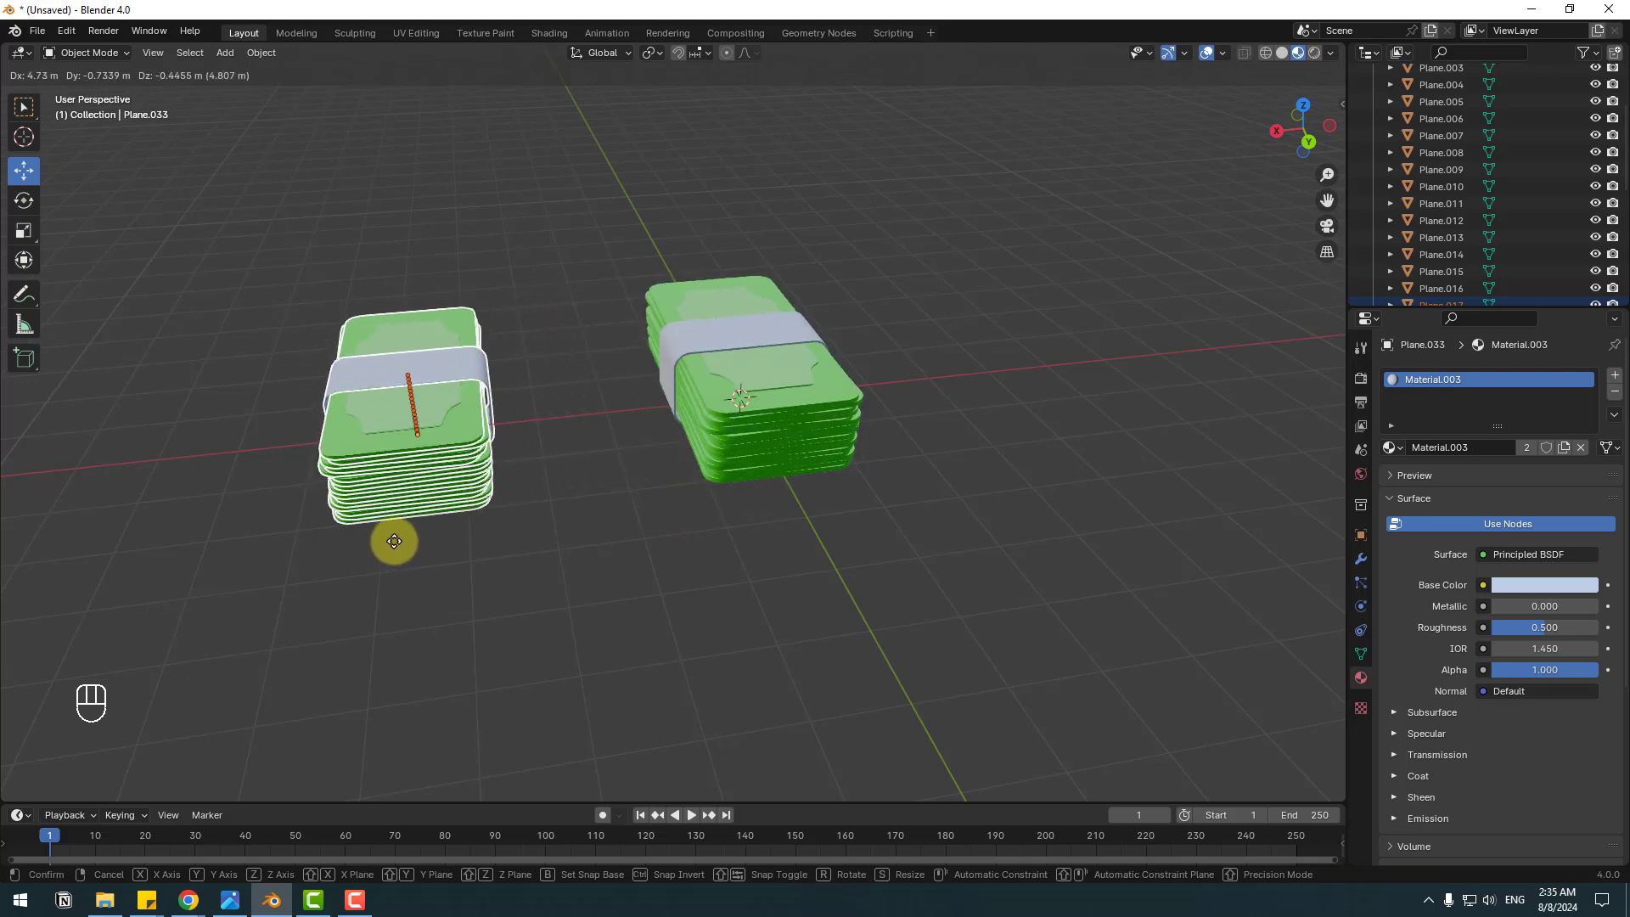
{"action": "key", "text": "y"}
{"action": "left_click", "coordinate": [332, 542]}
Join all the duplicated slabs and their band into a single object
{"action": "middle_click_drag", "start_coordinate": [519, 277], "coordinate": [895, 266]}
{"action": "scroll", "coordinate": [523, 464], "scroll_direction": "up", "scroll_amount": 4}
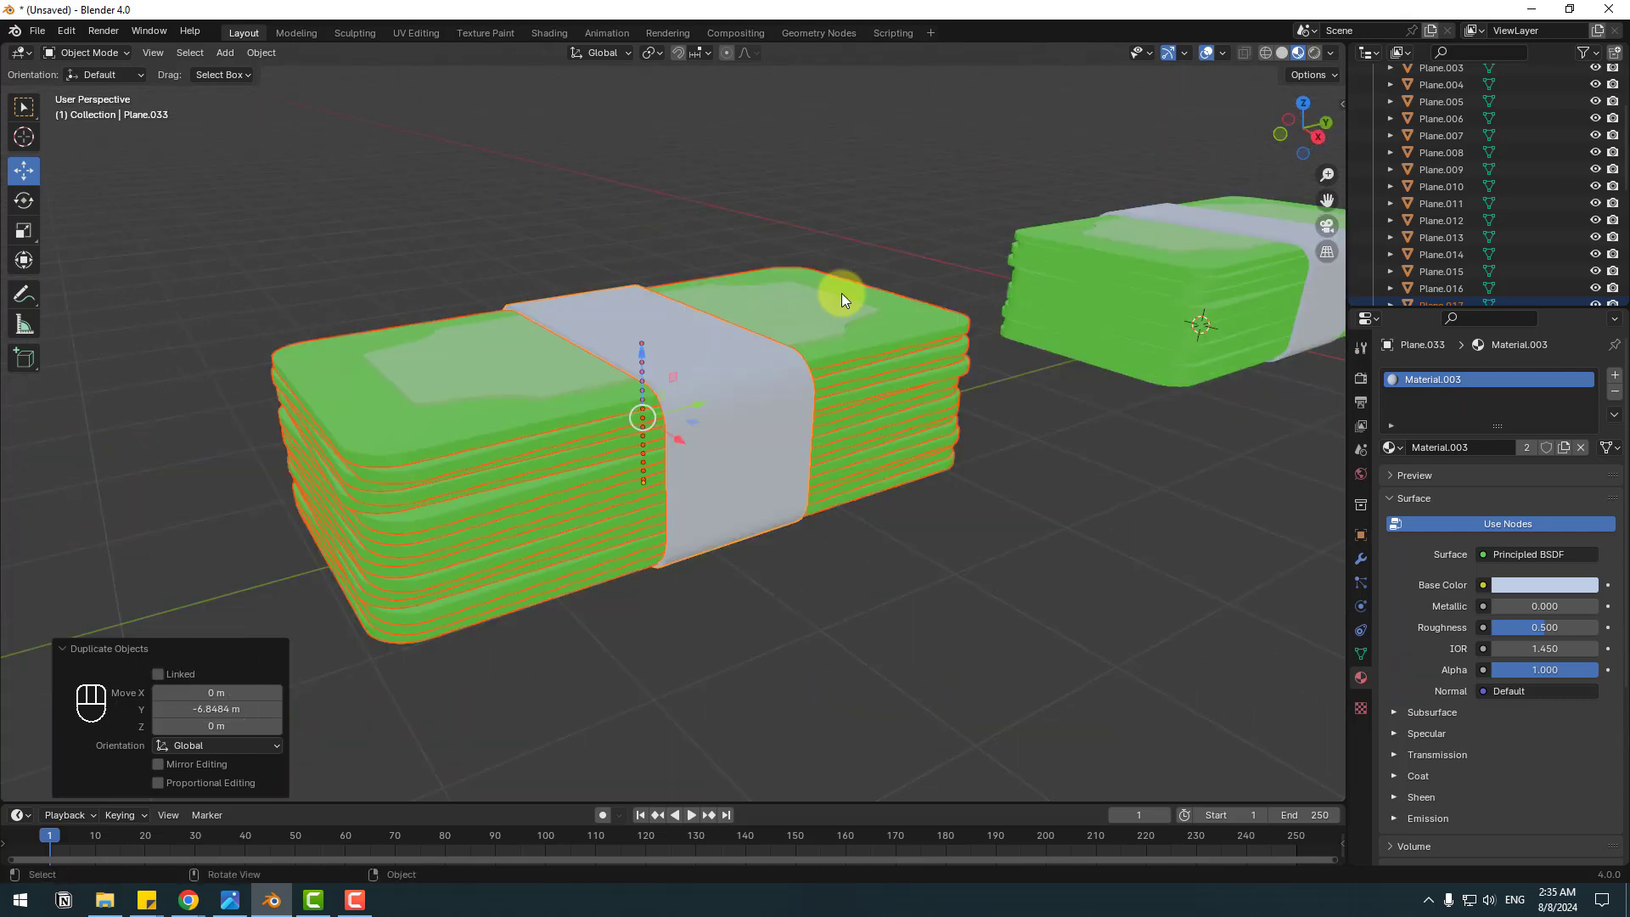
{"action": "right_click", "coordinate": [809, 301]}
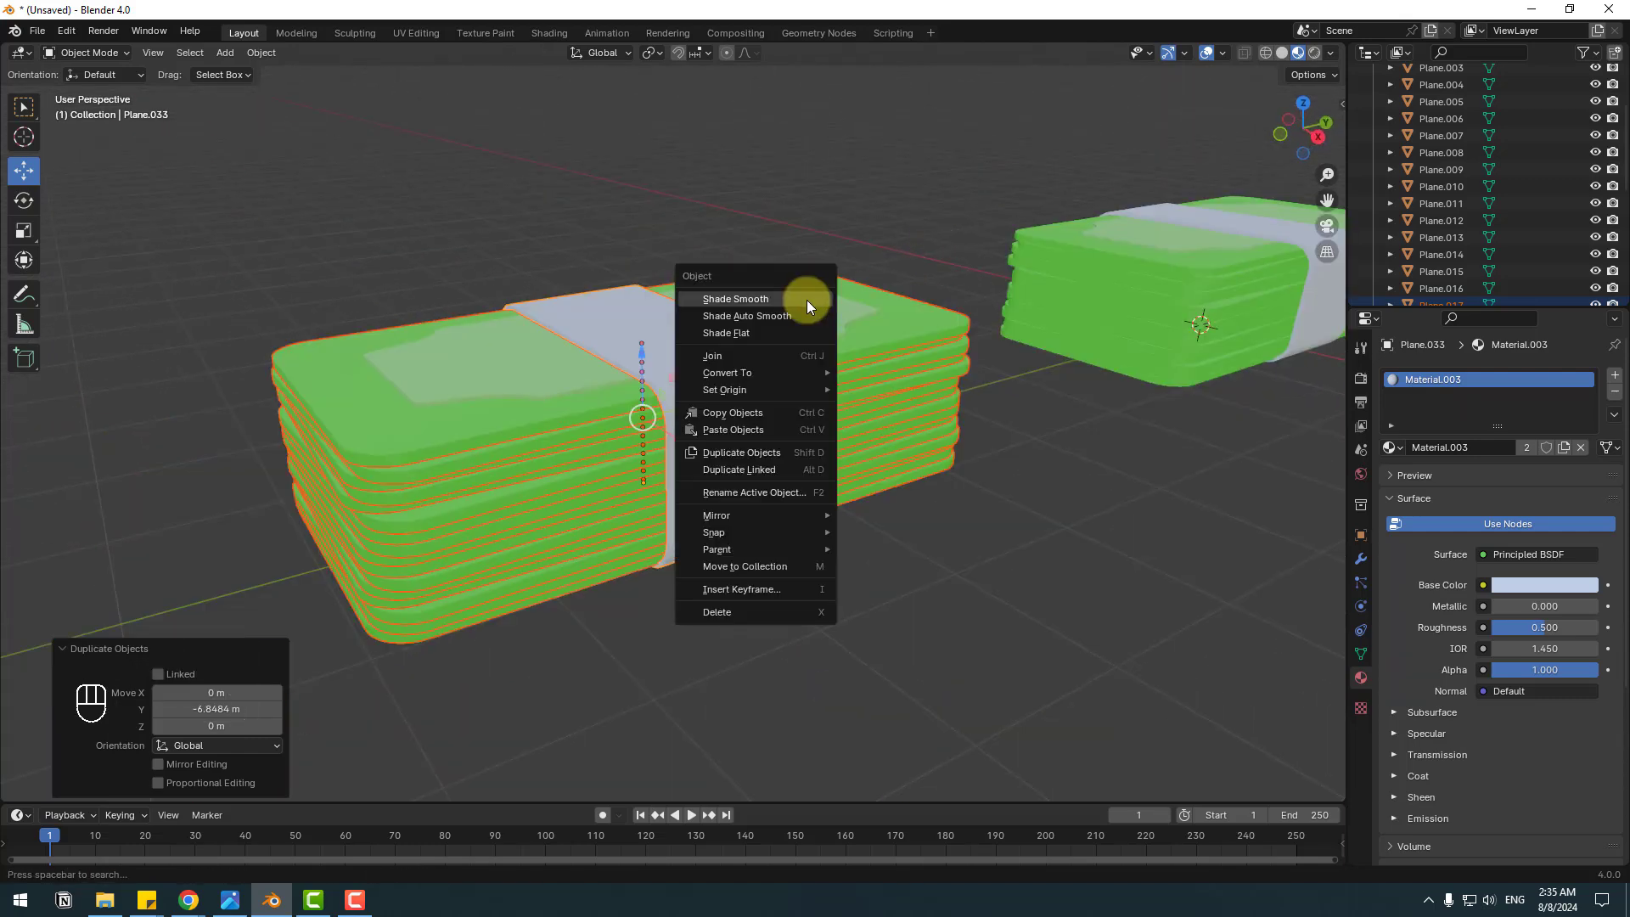
{"action": "left_click", "coordinate": [760, 355]}
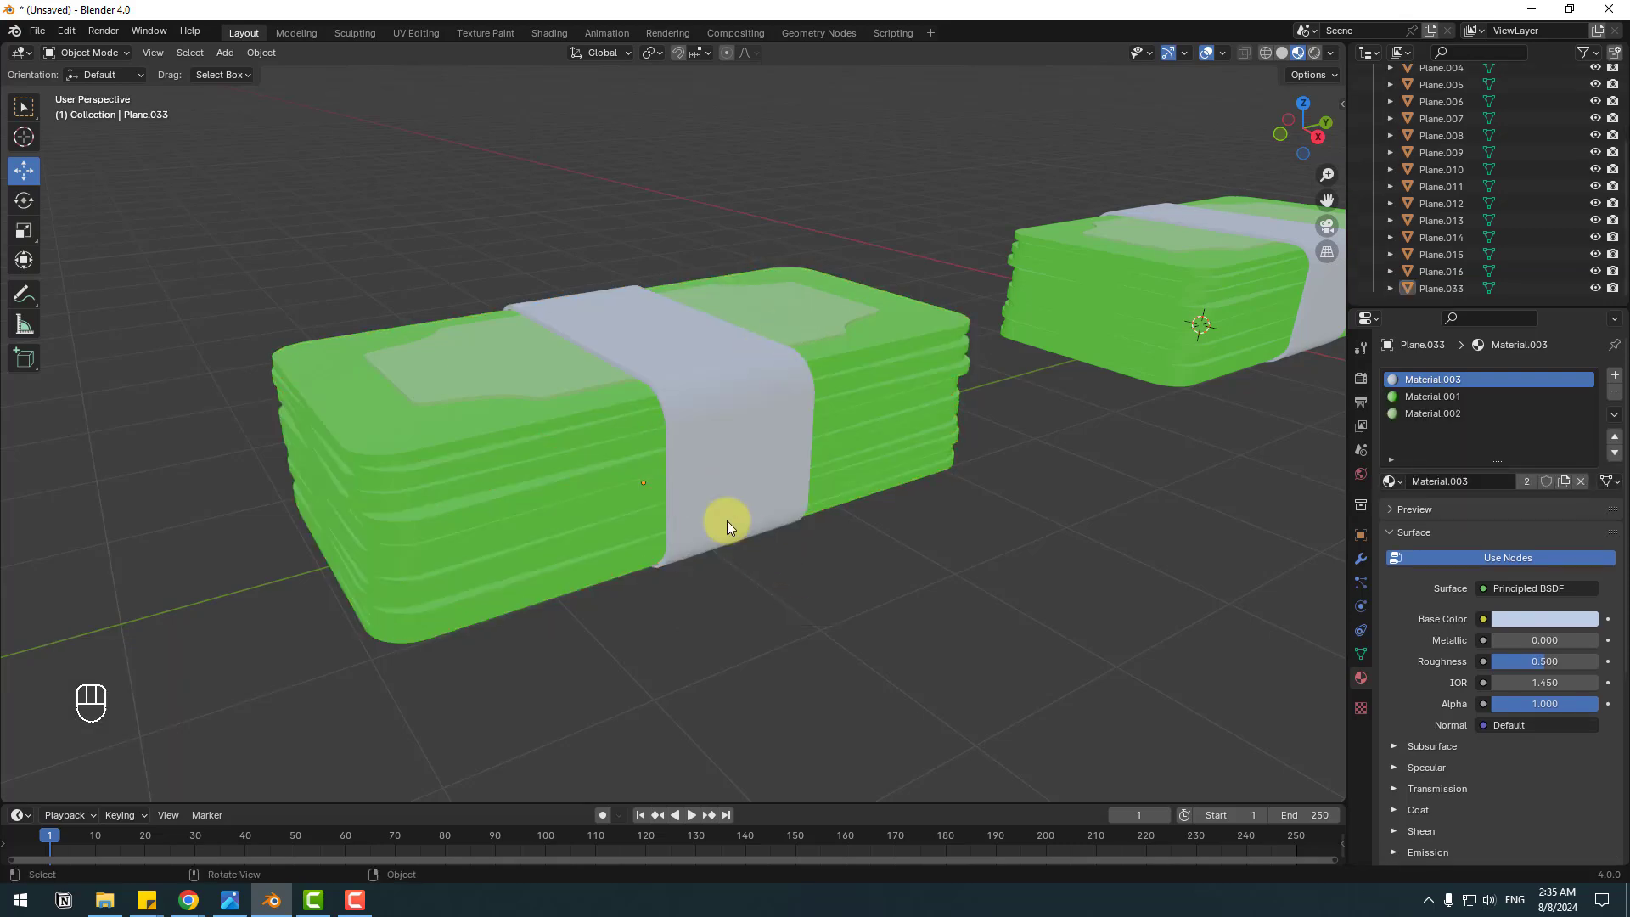
Duplicate the joined bundle 1.074 m up along Z and rotate the copy -17.9° about Z
{"action": "left_click", "coordinate": [545, 387]}
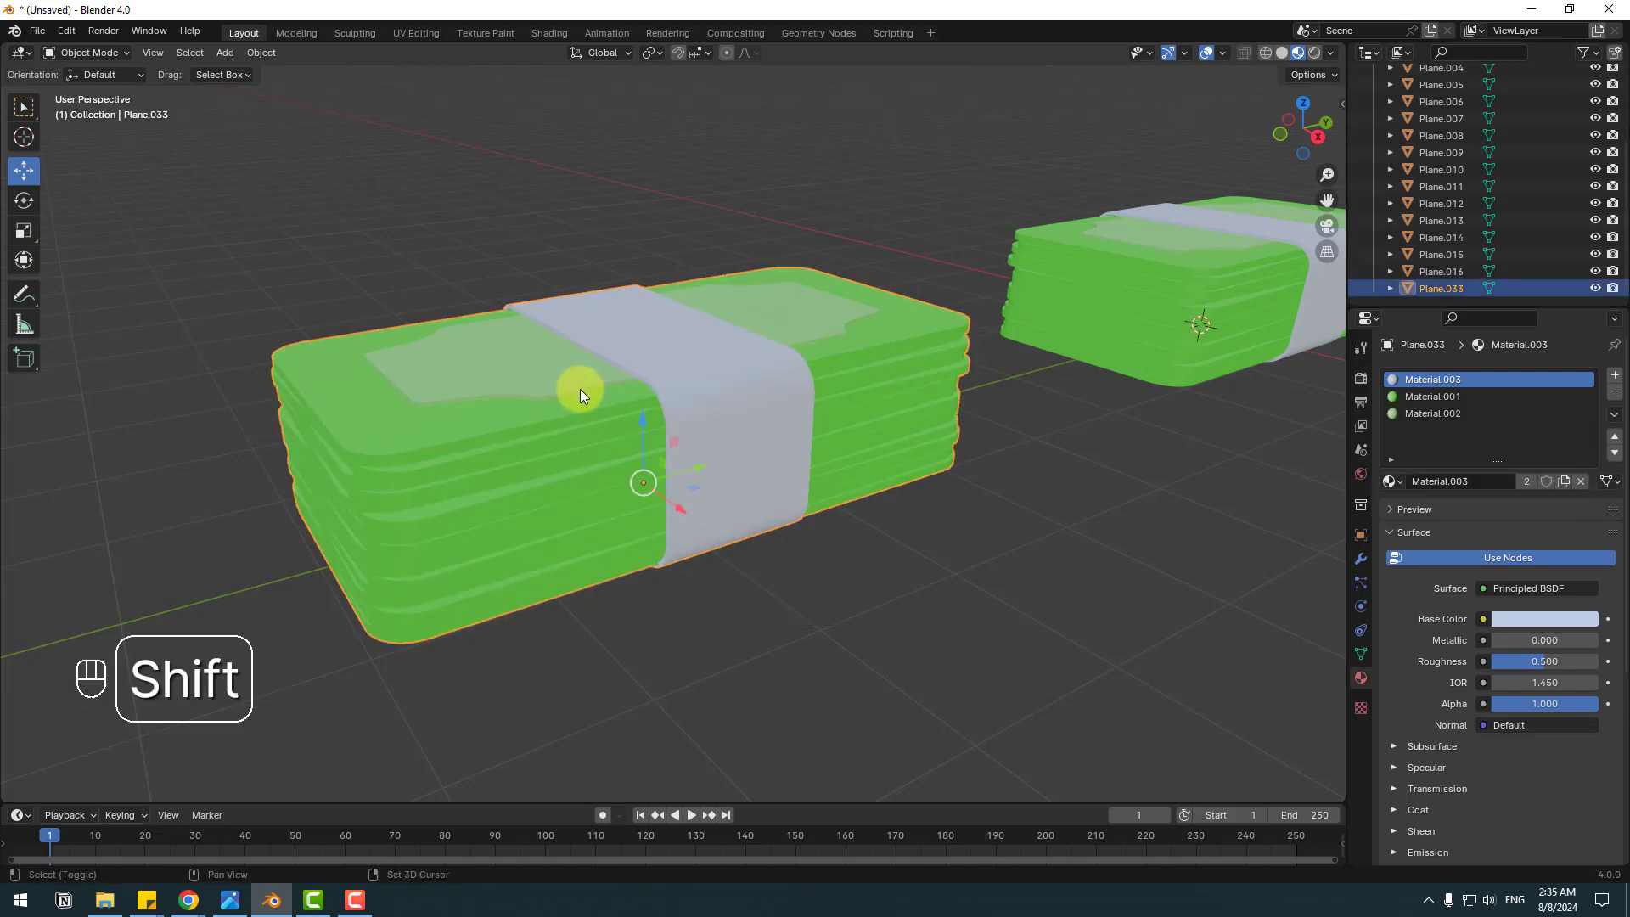
{"action": "key", "text": "shift+d"}
{"action": "key", "text": "z"}
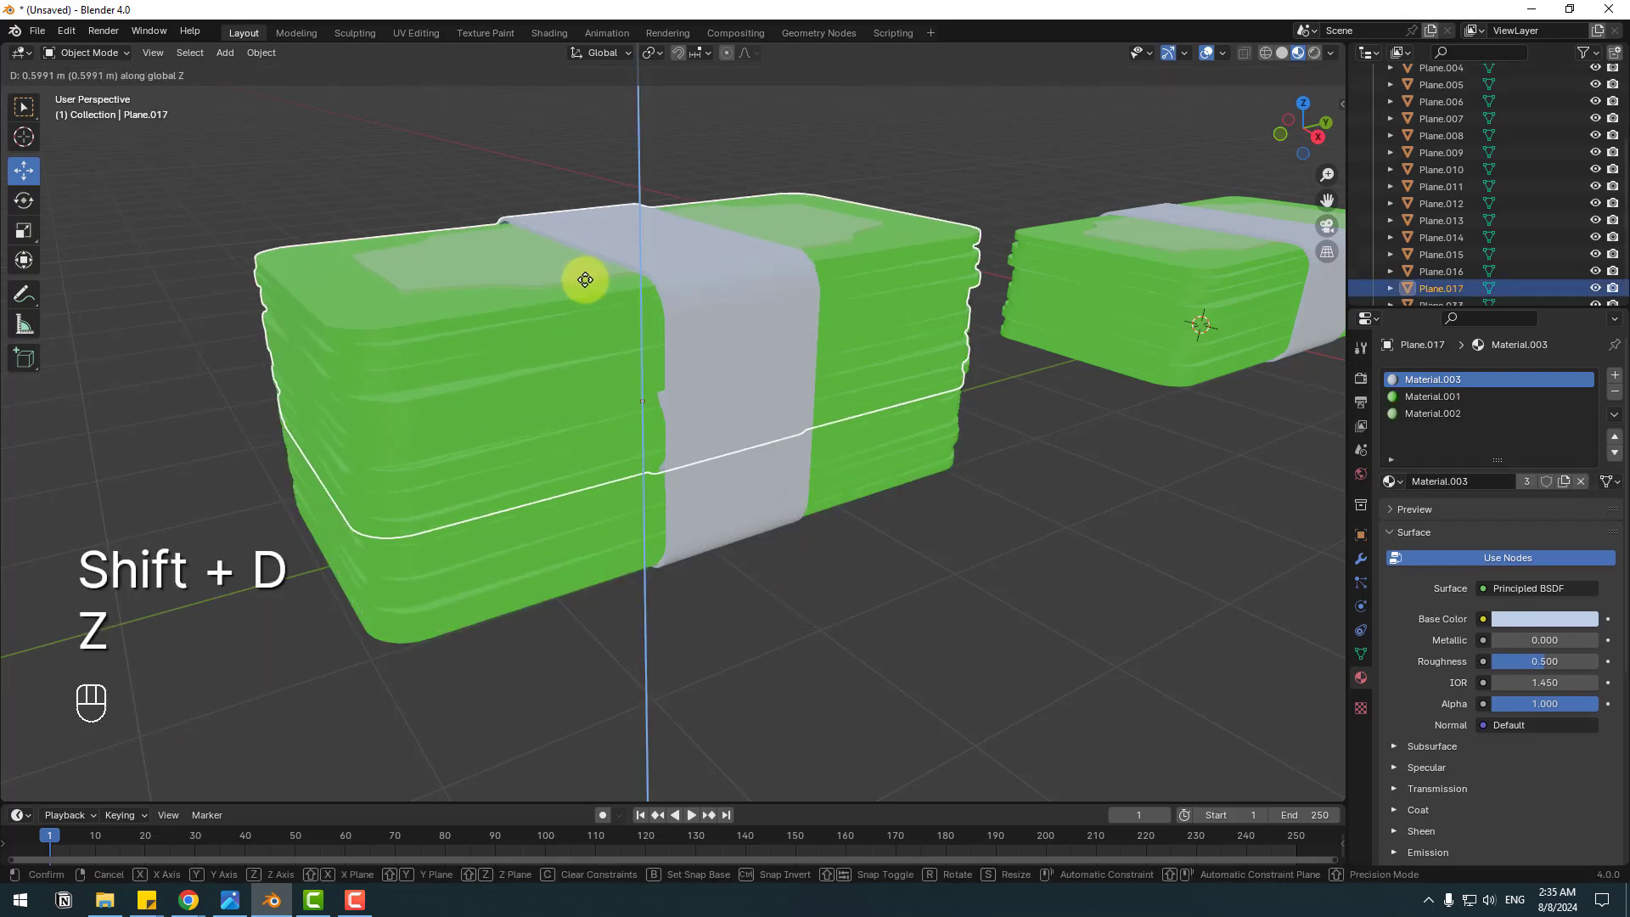
{"action": "left_click", "coordinate": [567, 250]}
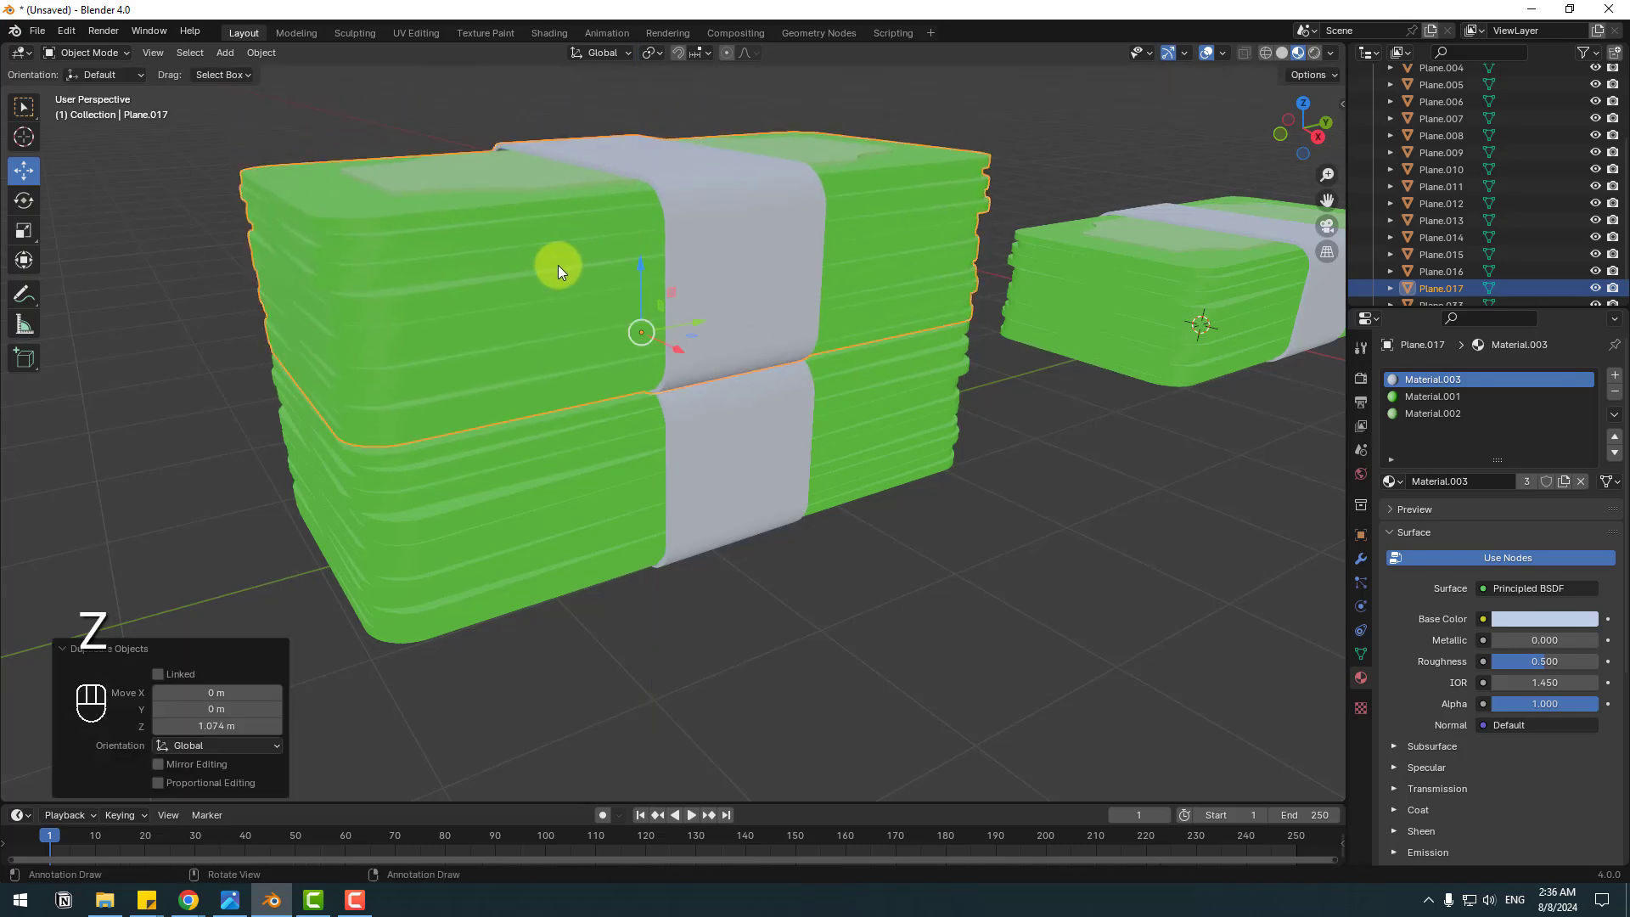
{"action": "left_click", "coordinate": [24, 199]}
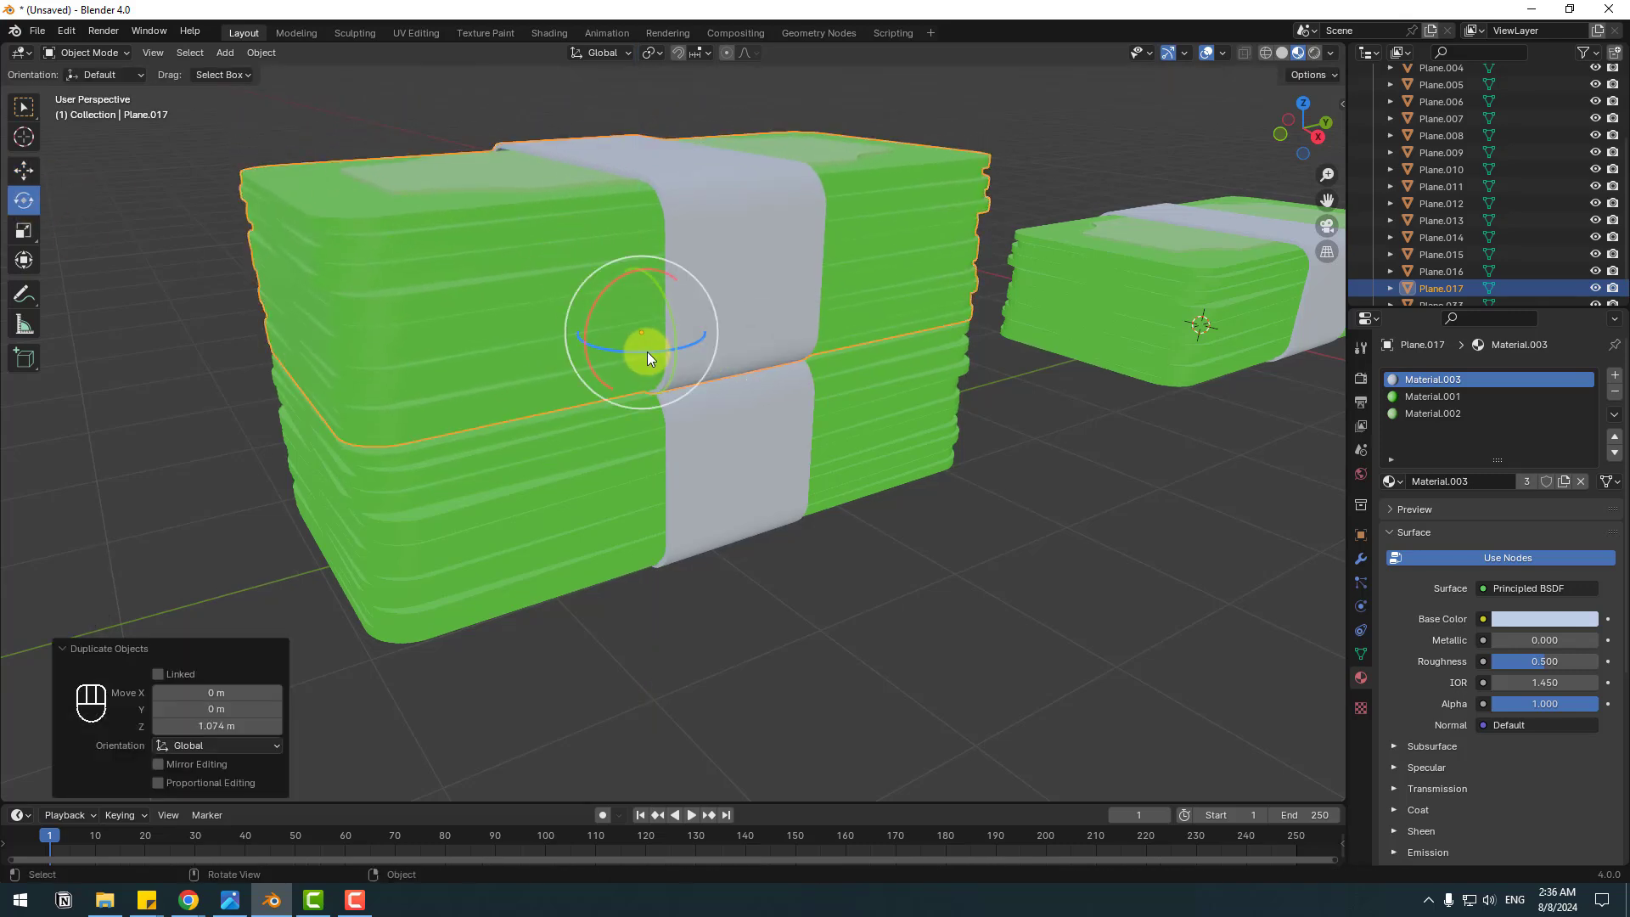
{"action": "left_click_drag", "start_coordinate": [643, 344], "coordinate": [637, 347]}
{"action": "scroll", "coordinate": [971, 533], "scroll_direction": "down", "scroll_amount": 4}
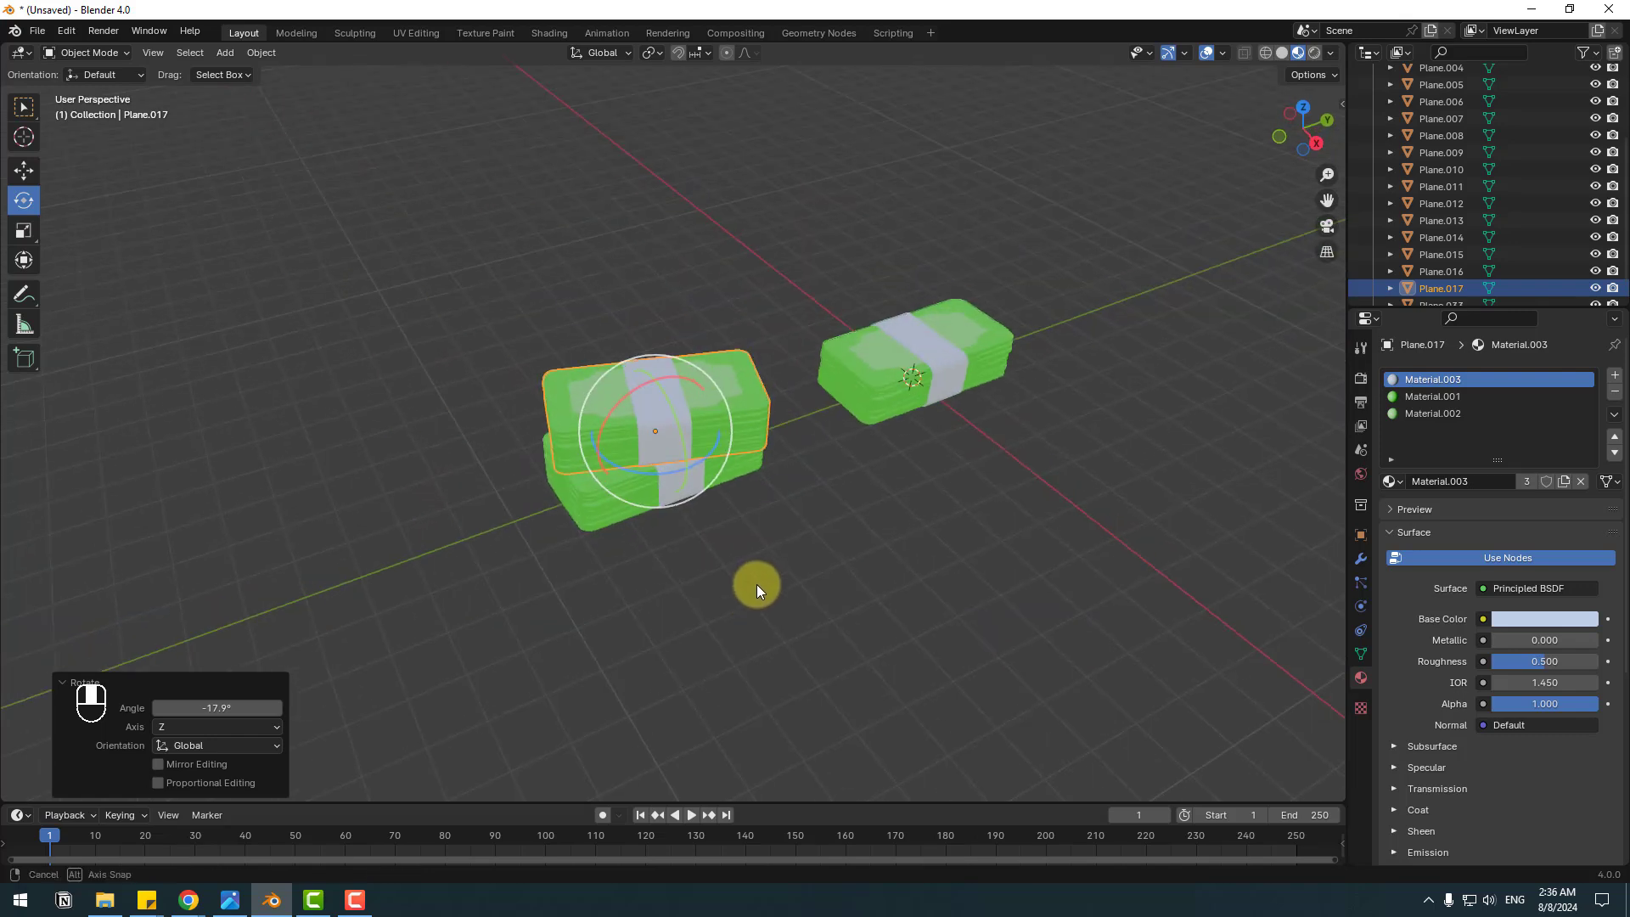
Select both stacked bundles together and switch to the Move tool
{"action": "scroll", "coordinate": [773, 568], "scroll_direction": "up", "scroll_amount": 5}
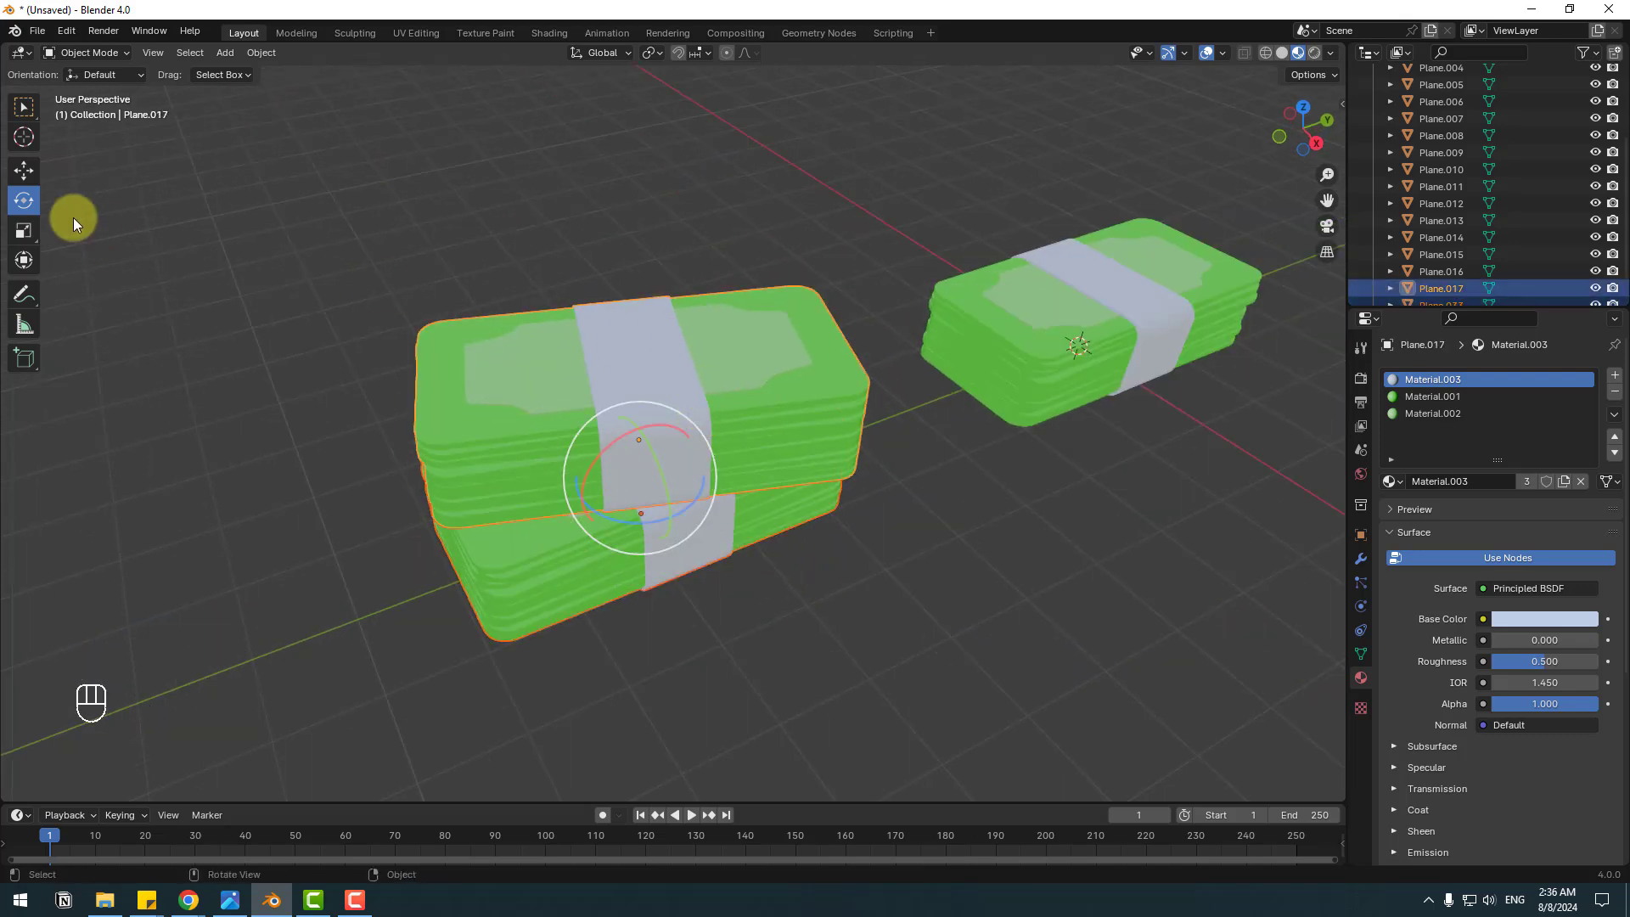
{"action": "left_click", "coordinate": [22, 170]}
{"action": "middle_click_drag", "start_coordinate": [645, 476], "coordinate": [592, 567]}
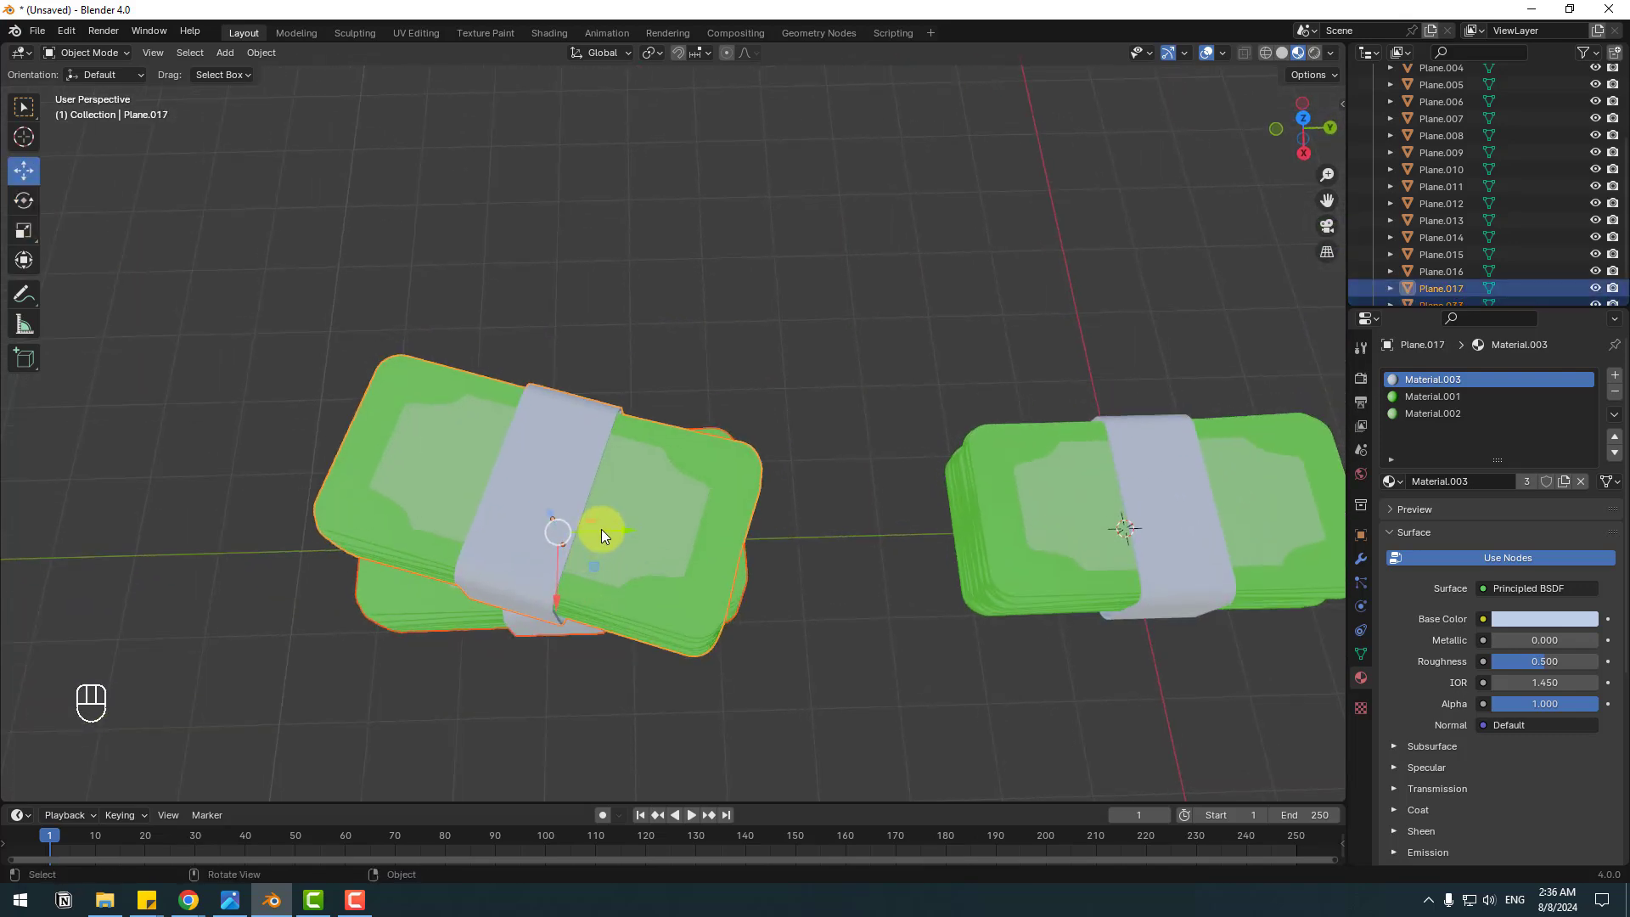